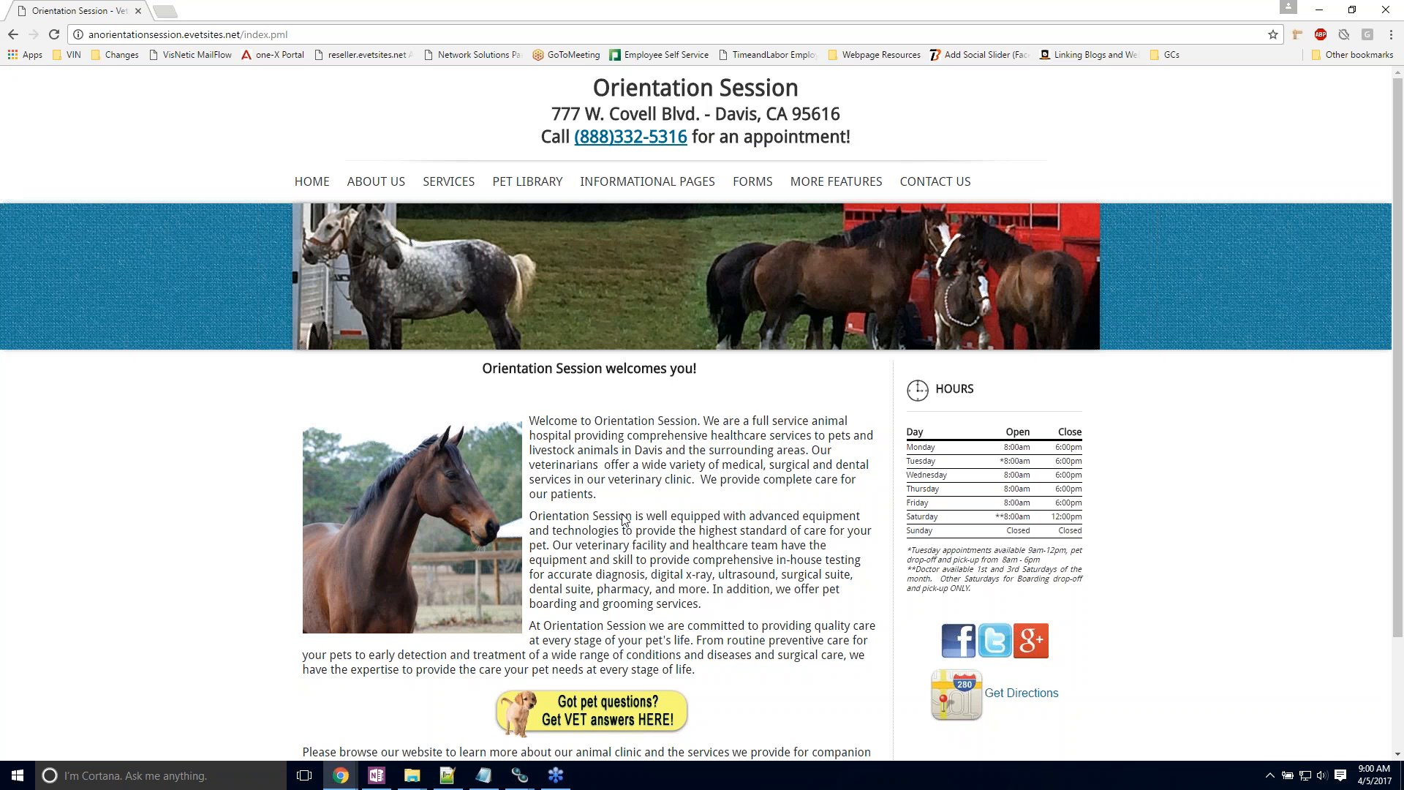
# Step: Open the website's login page from the footer and log in as administrator with the account password
pyautogui.scroll(-2, 275, 642)
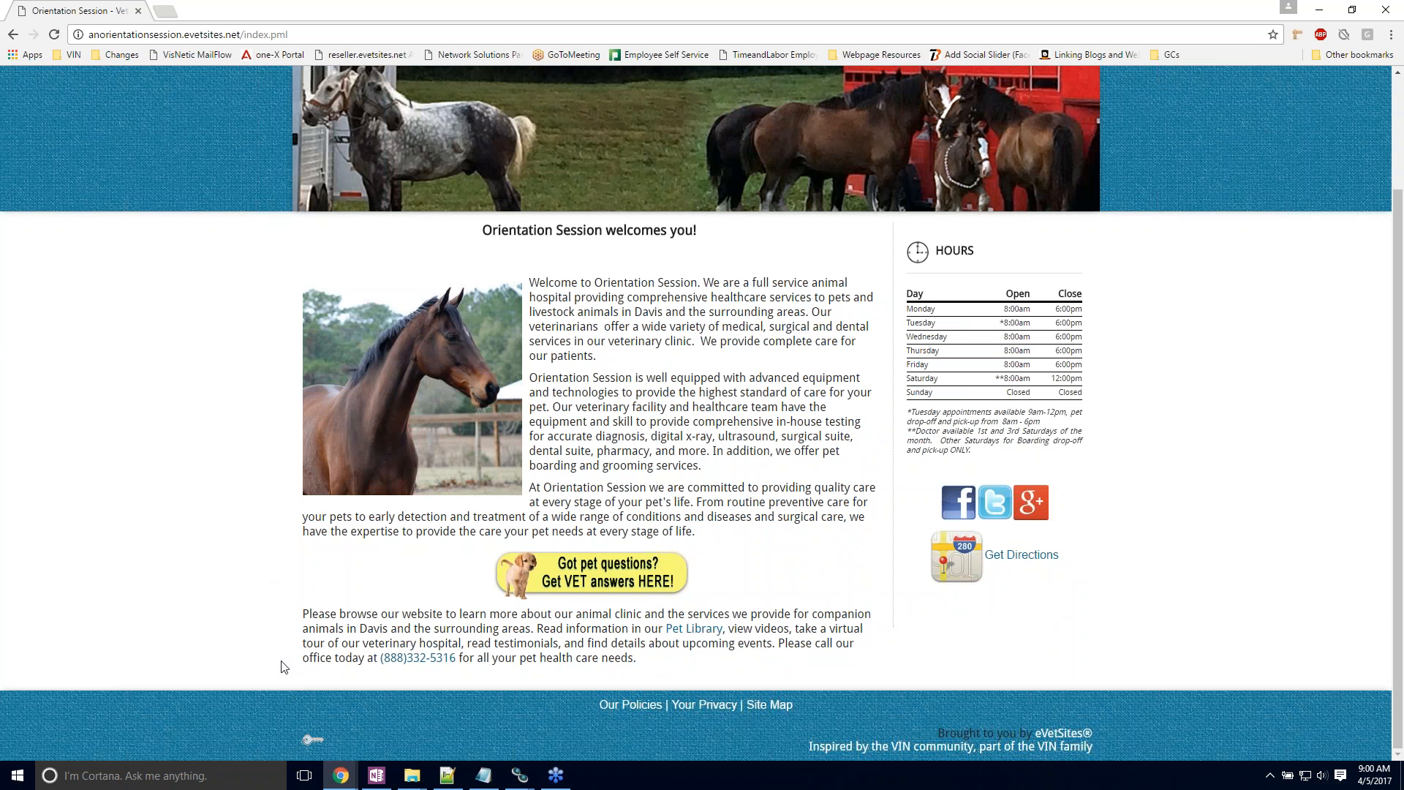
pyautogui.click(312, 740)
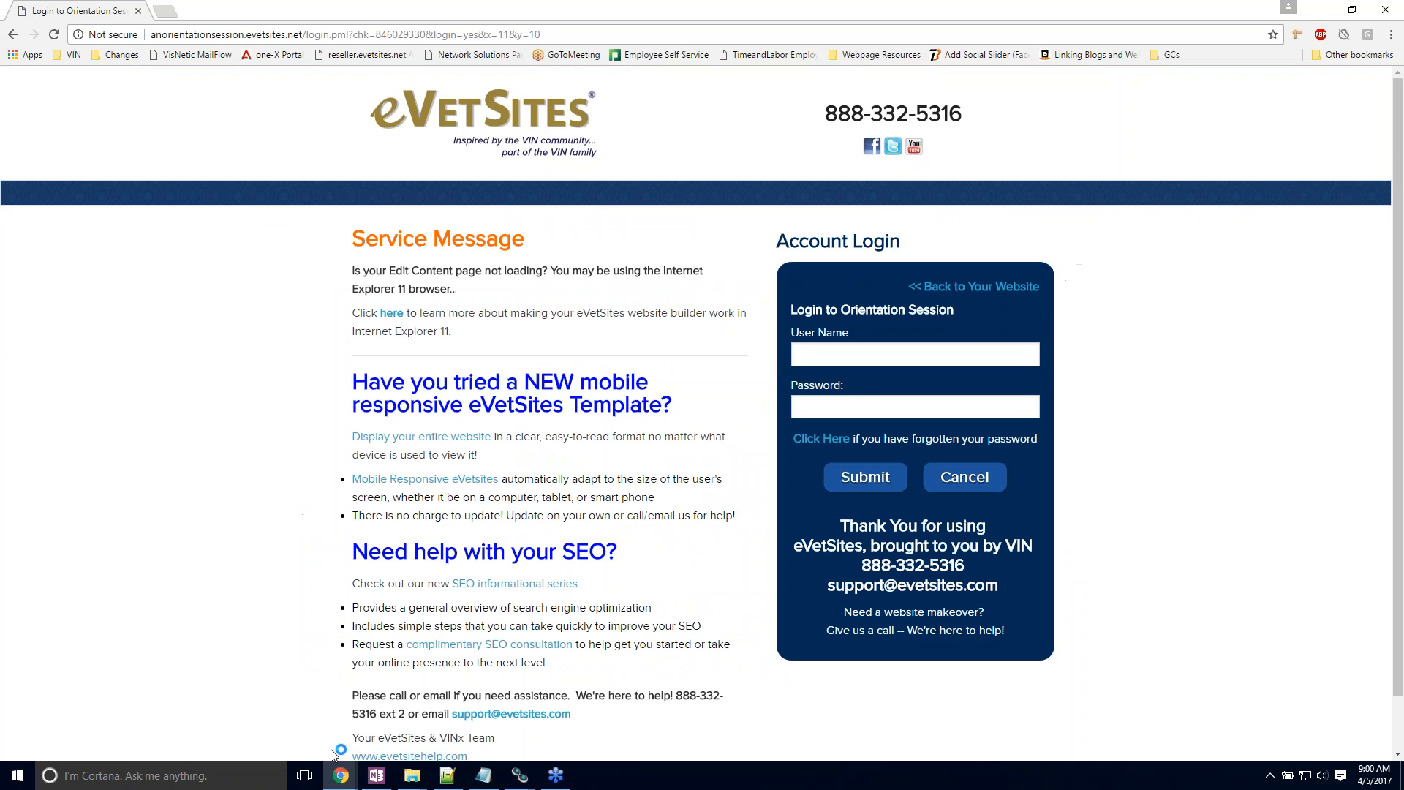
pyautogui.click(810, 355)
pyautogui.click(810, 355)
pyautogui.write('administrator')
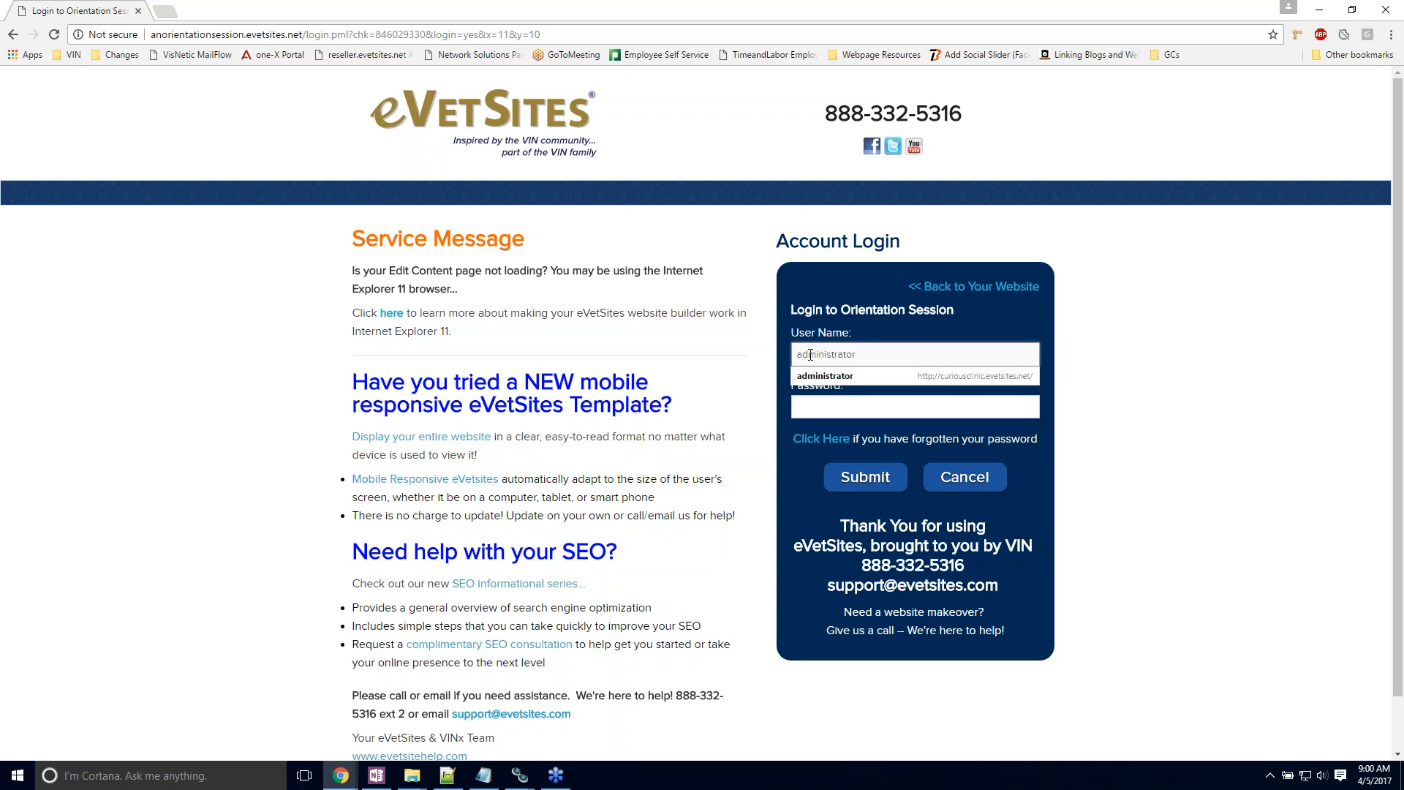
pyautogui.click(803, 410)
pyautogui.write('*****')
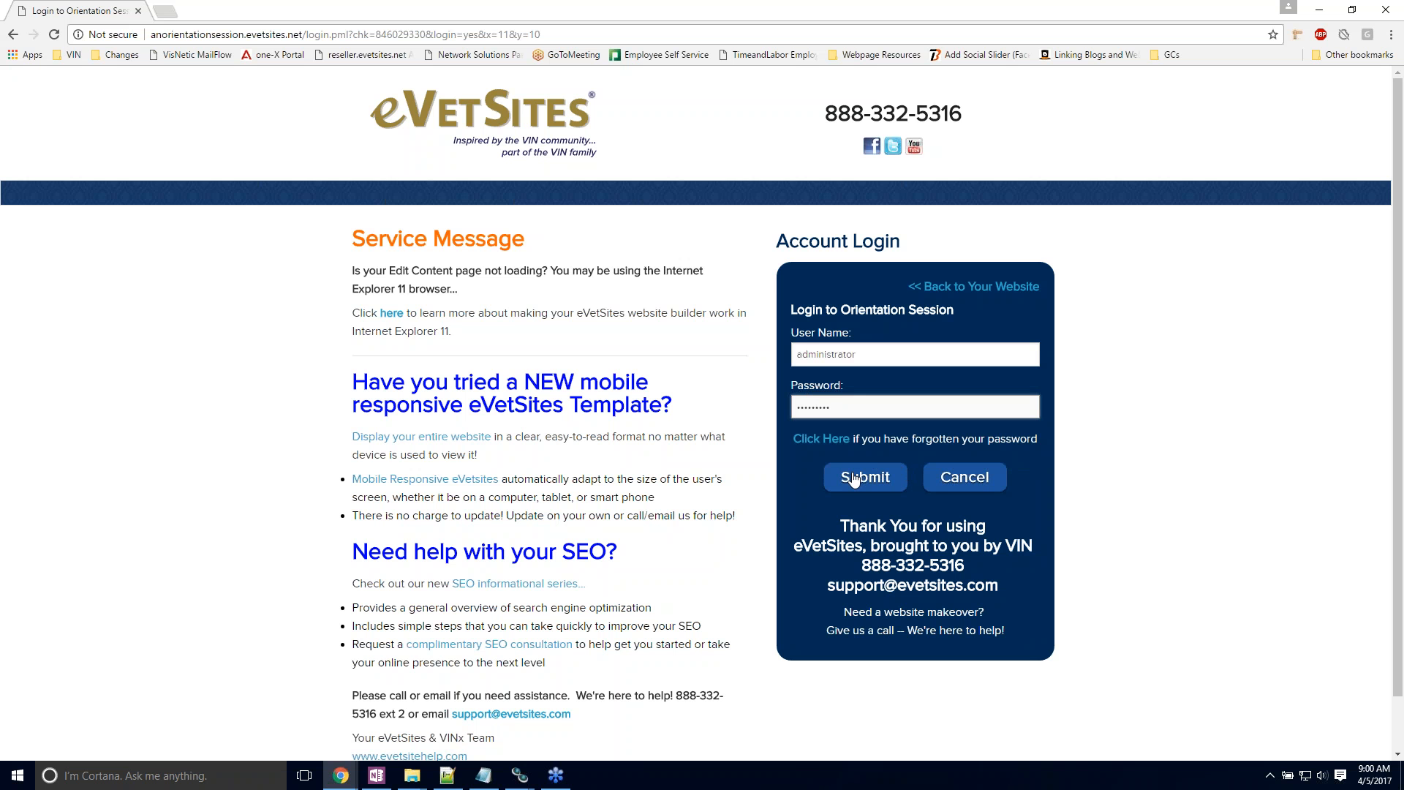
pyautogui.click(854, 479)
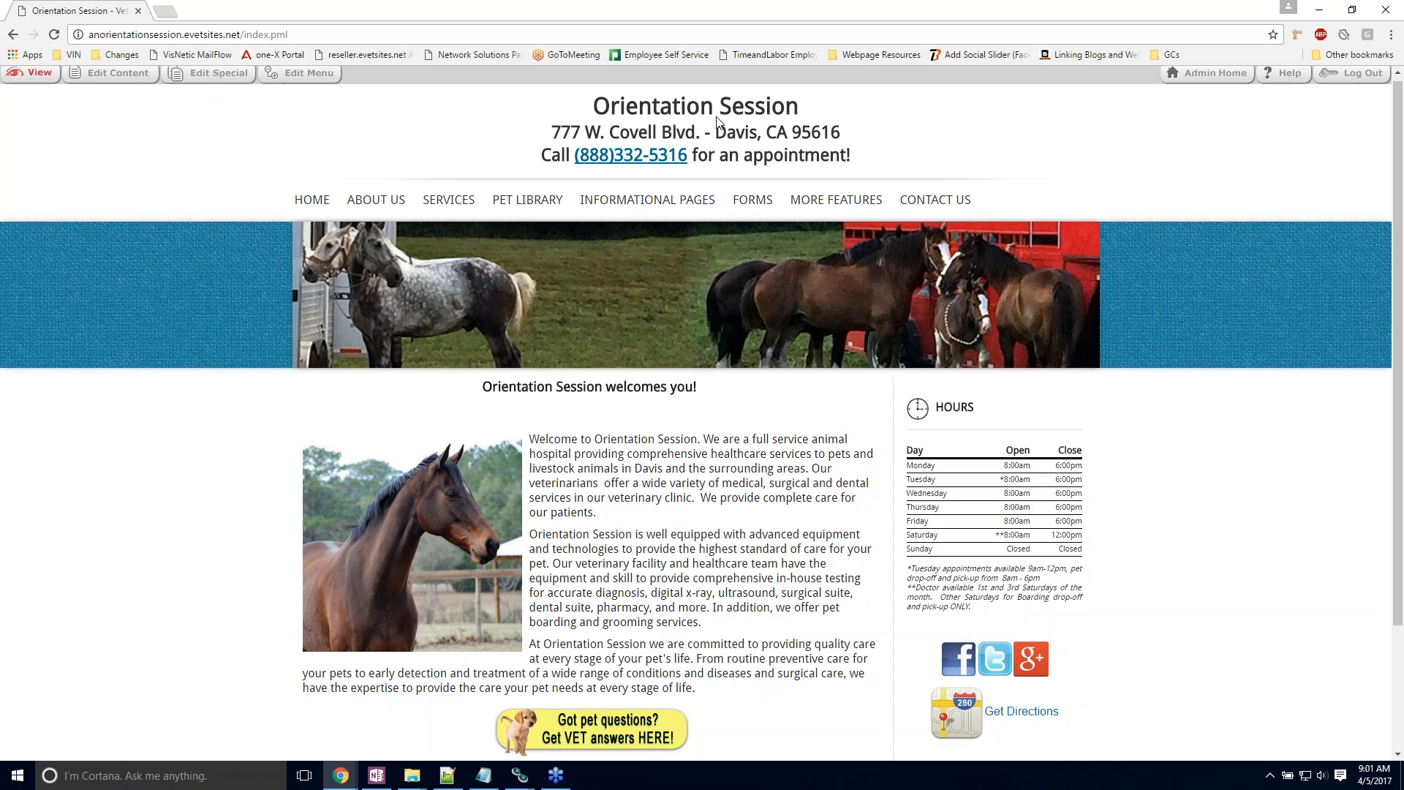
# Step: Look over the home page from header to footer, including the administrator toolbar and the navigation submenus
pyautogui.scroll(-2, 736, 203)
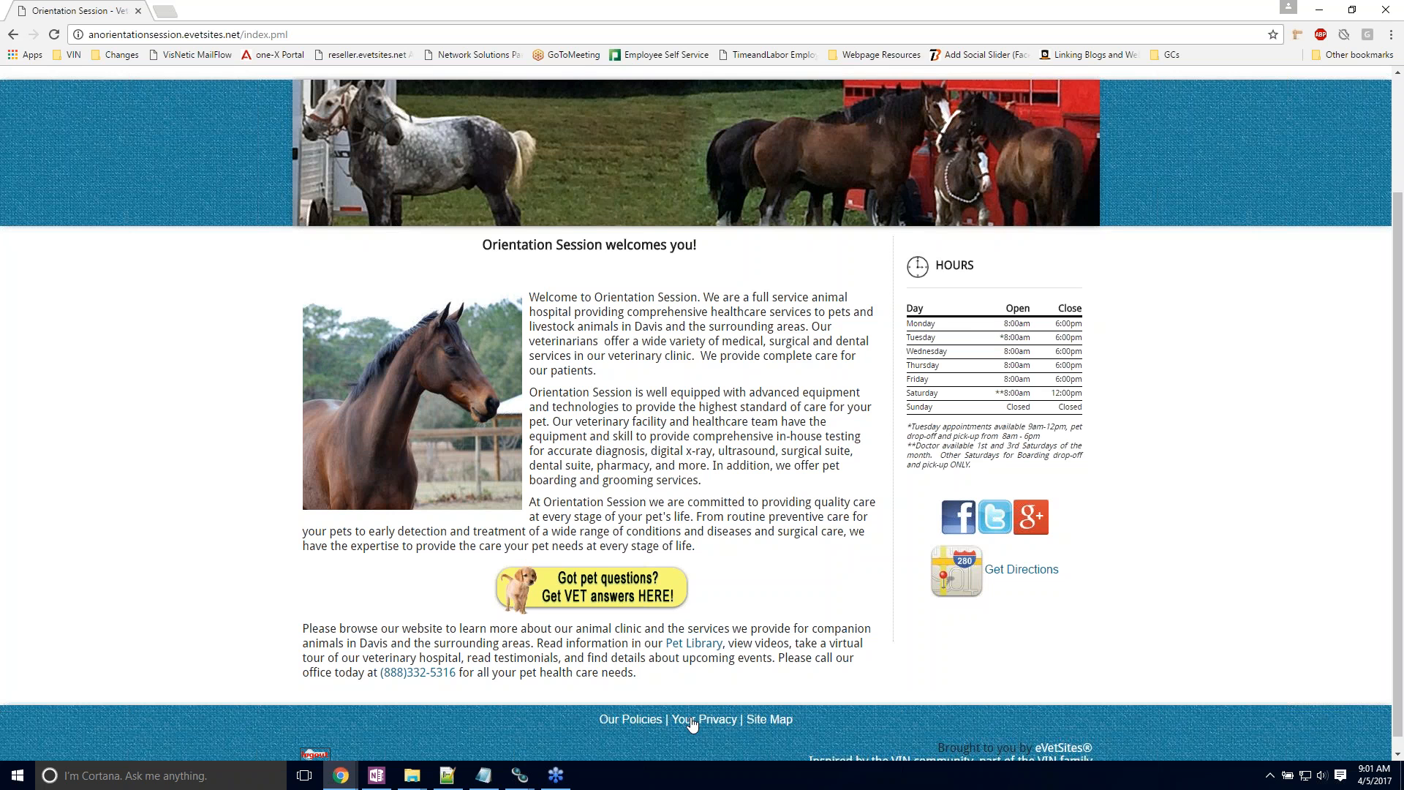
pyautogui.scroll(-1, 692, 724)
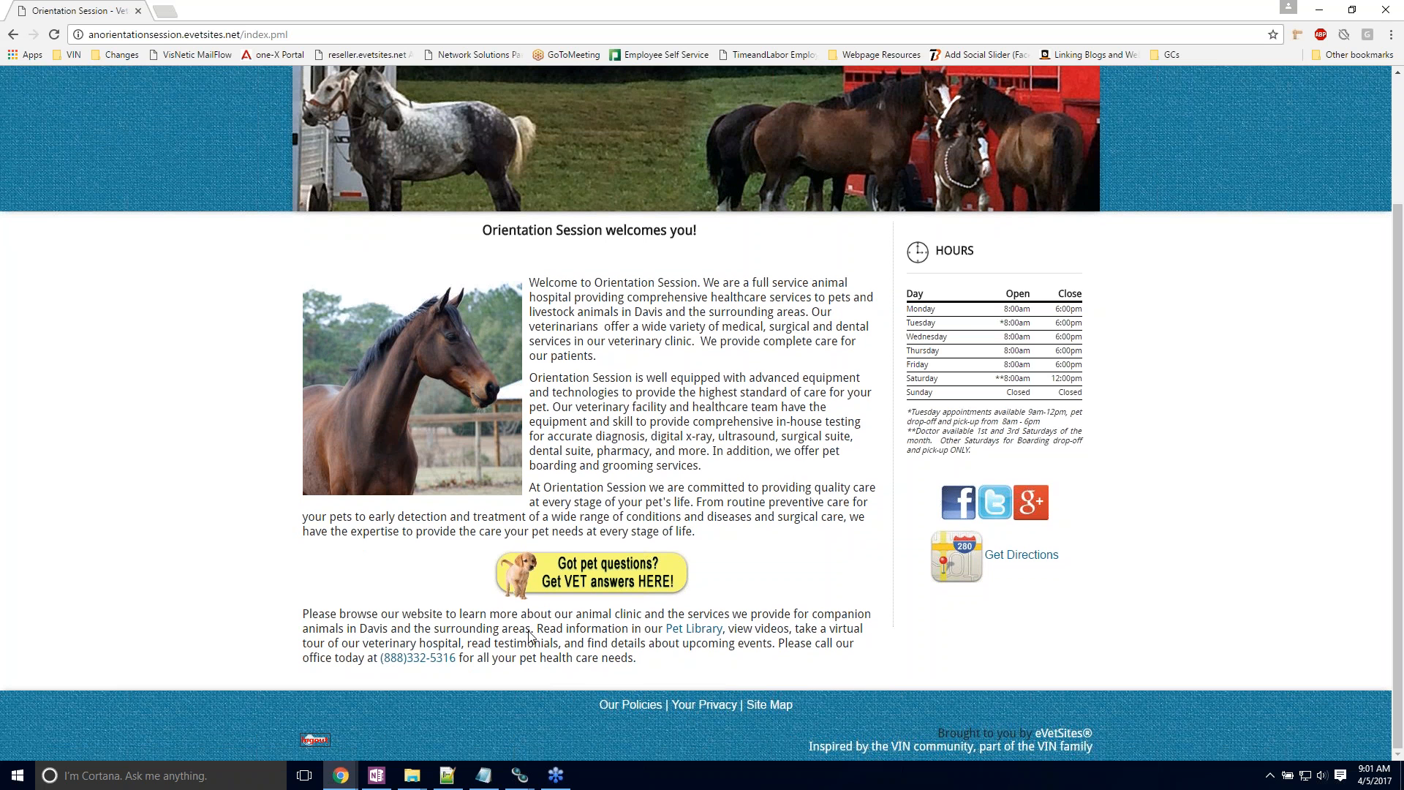
pyautogui.scroll(3, 623, 470)
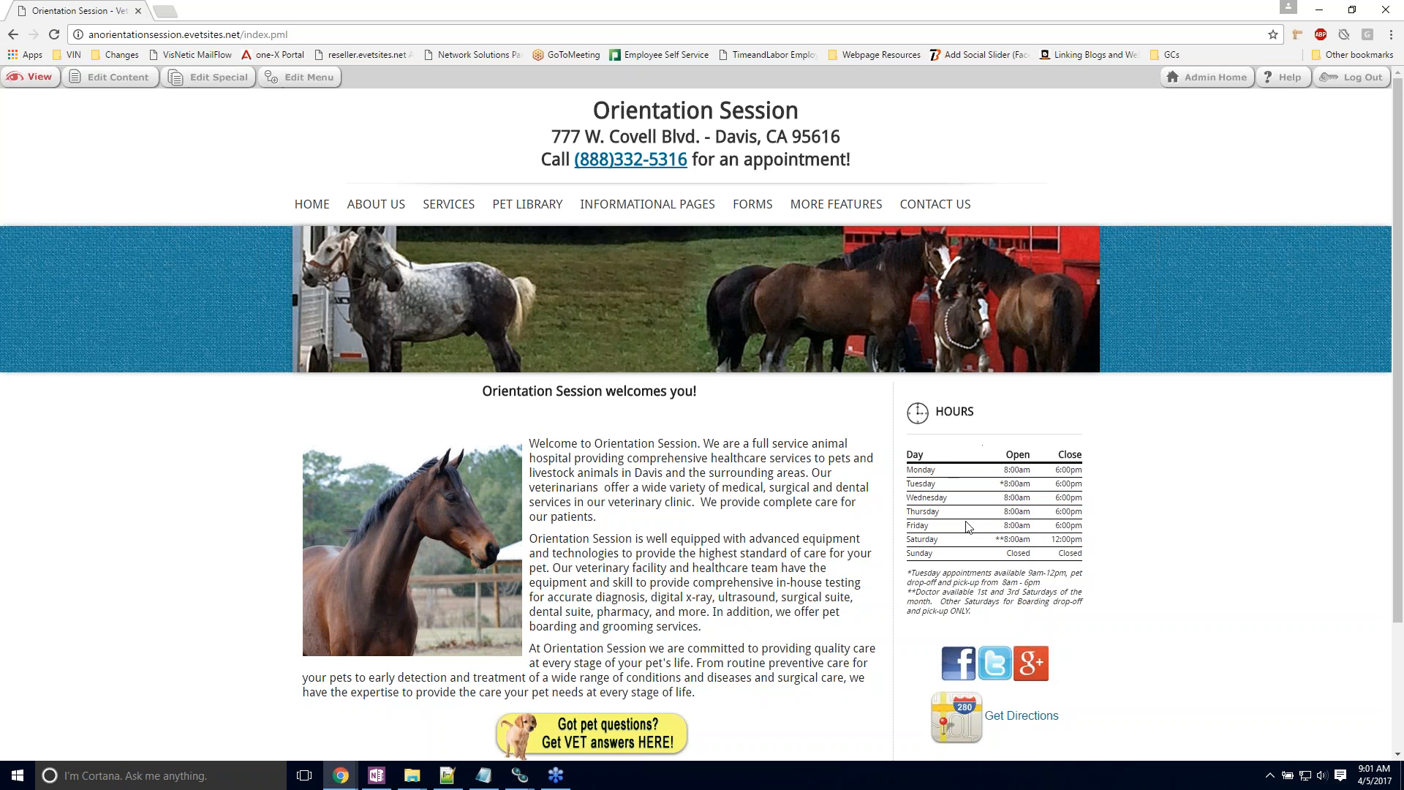
pyautogui.scroll(-2, 951, 522)
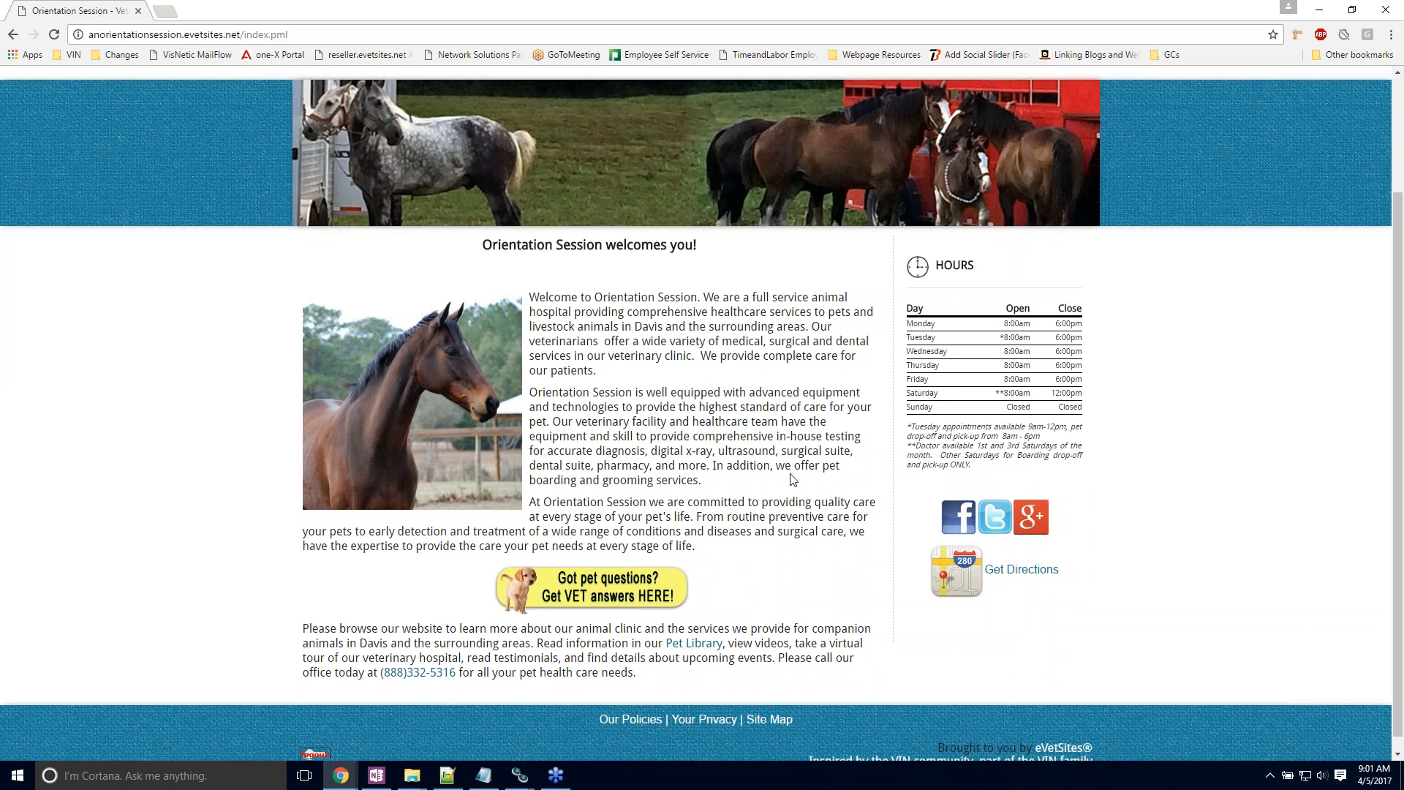
pyautogui.scroll(2, 792, 479)
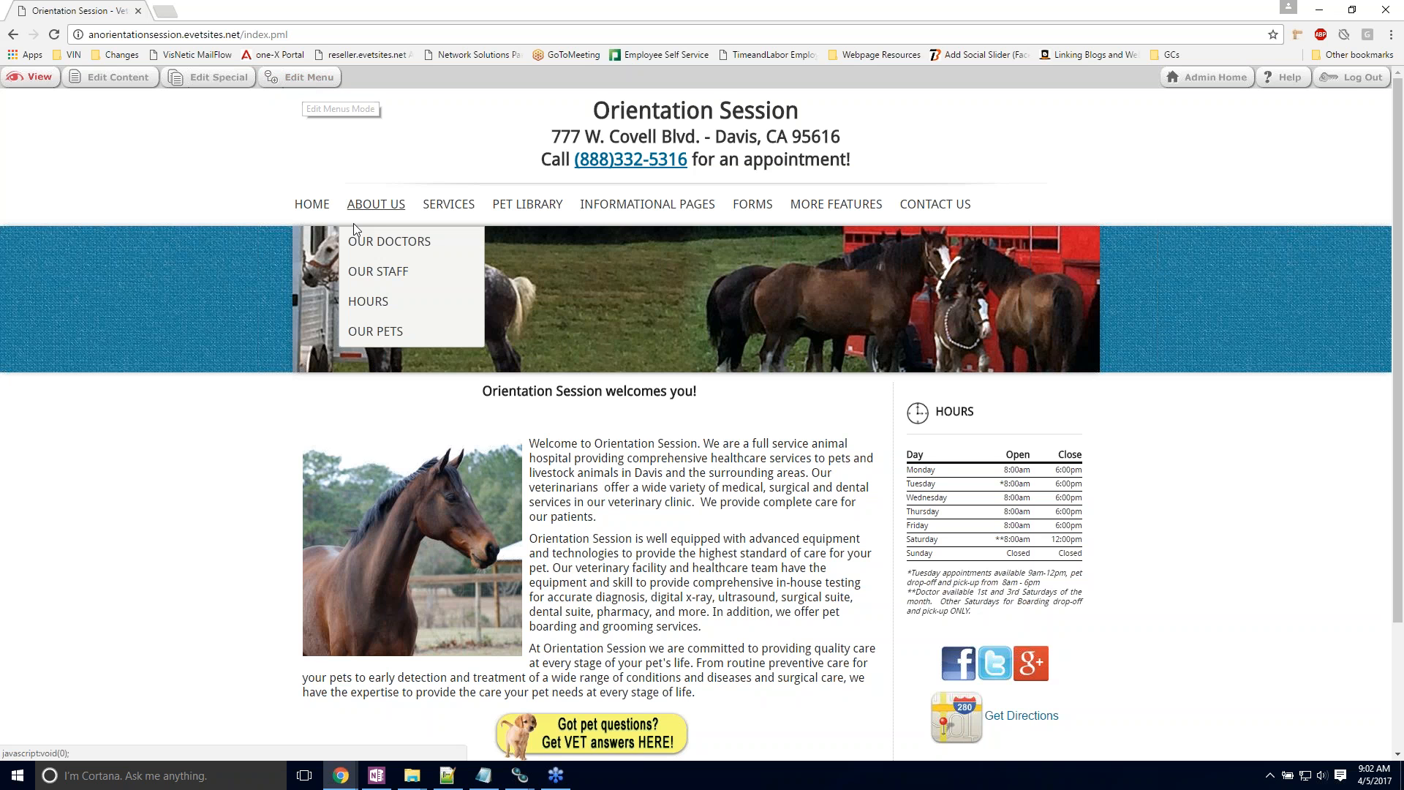
pyautogui.moveTo(931, 211)
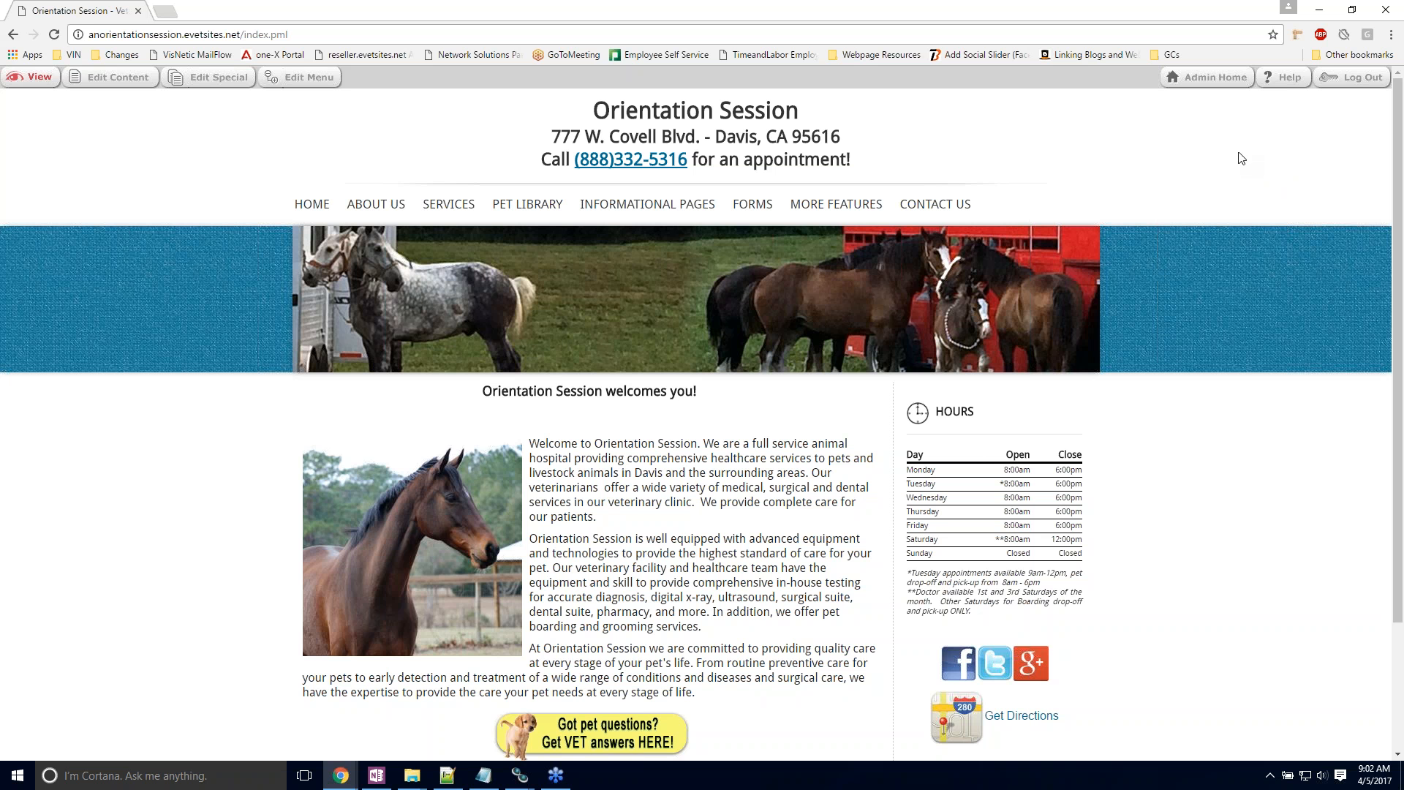
# Step: Open the template selection page in the site's administration area and browse the available template layouts
pyautogui.click(1201, 78)
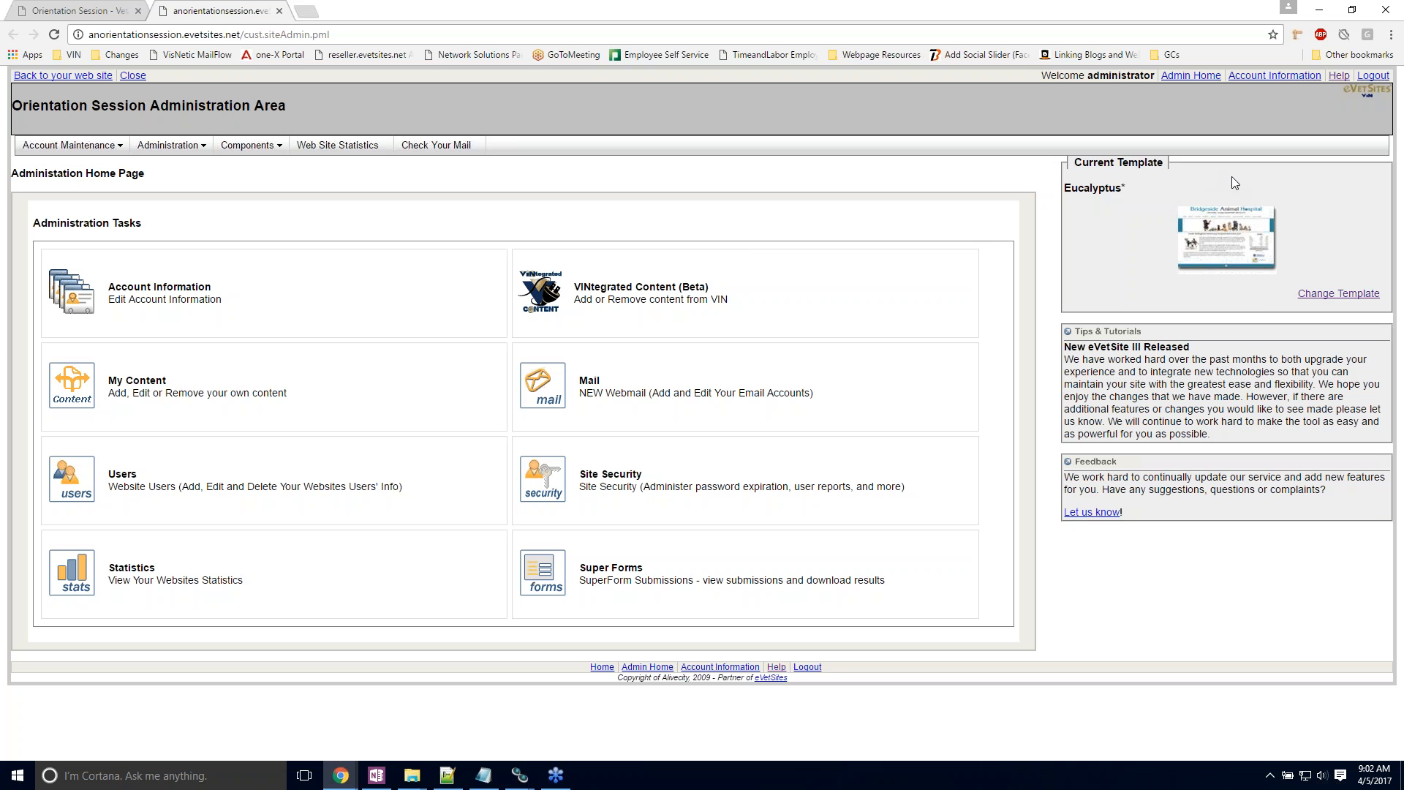
pyautogui.click(1303, 296)
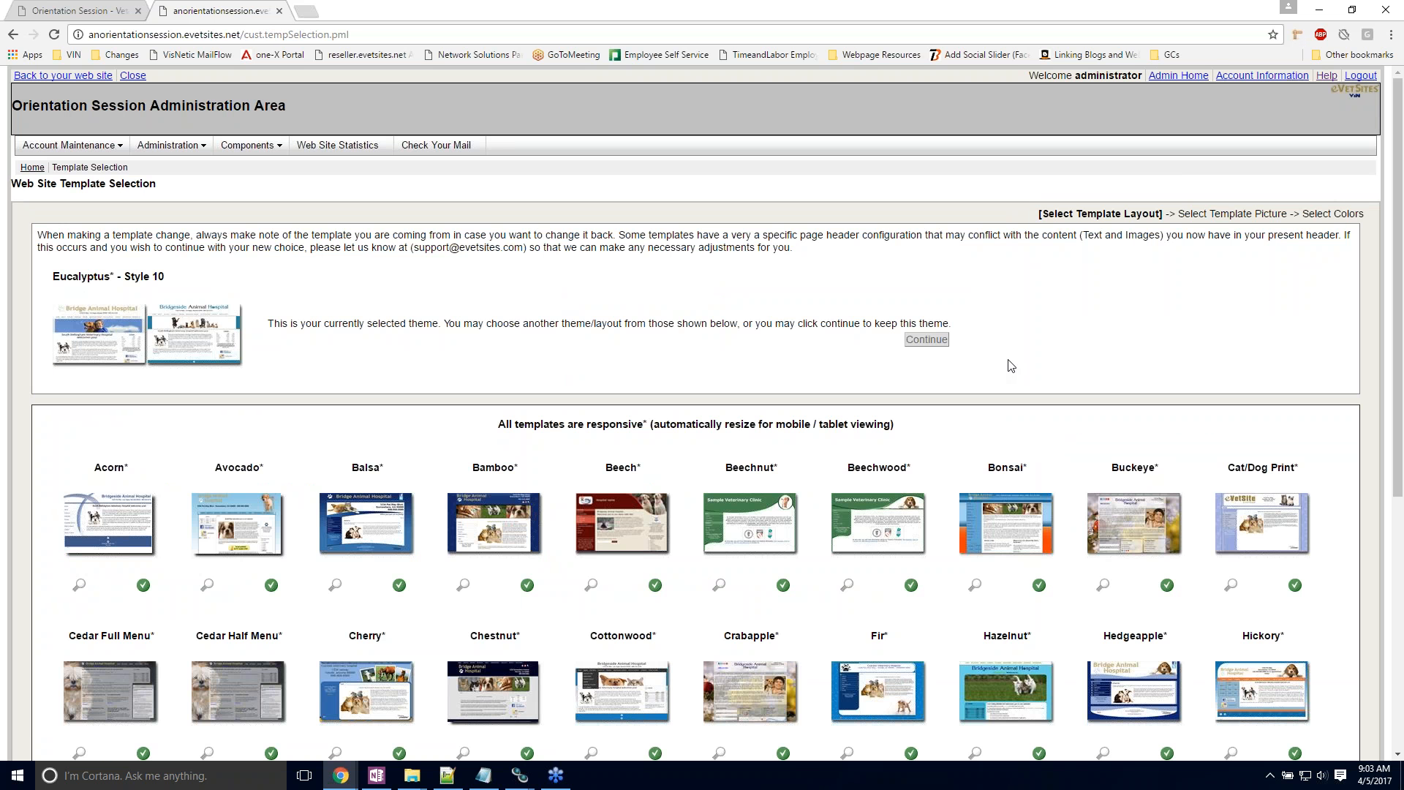
pyautogui.scroll(-5, 1011, 365)
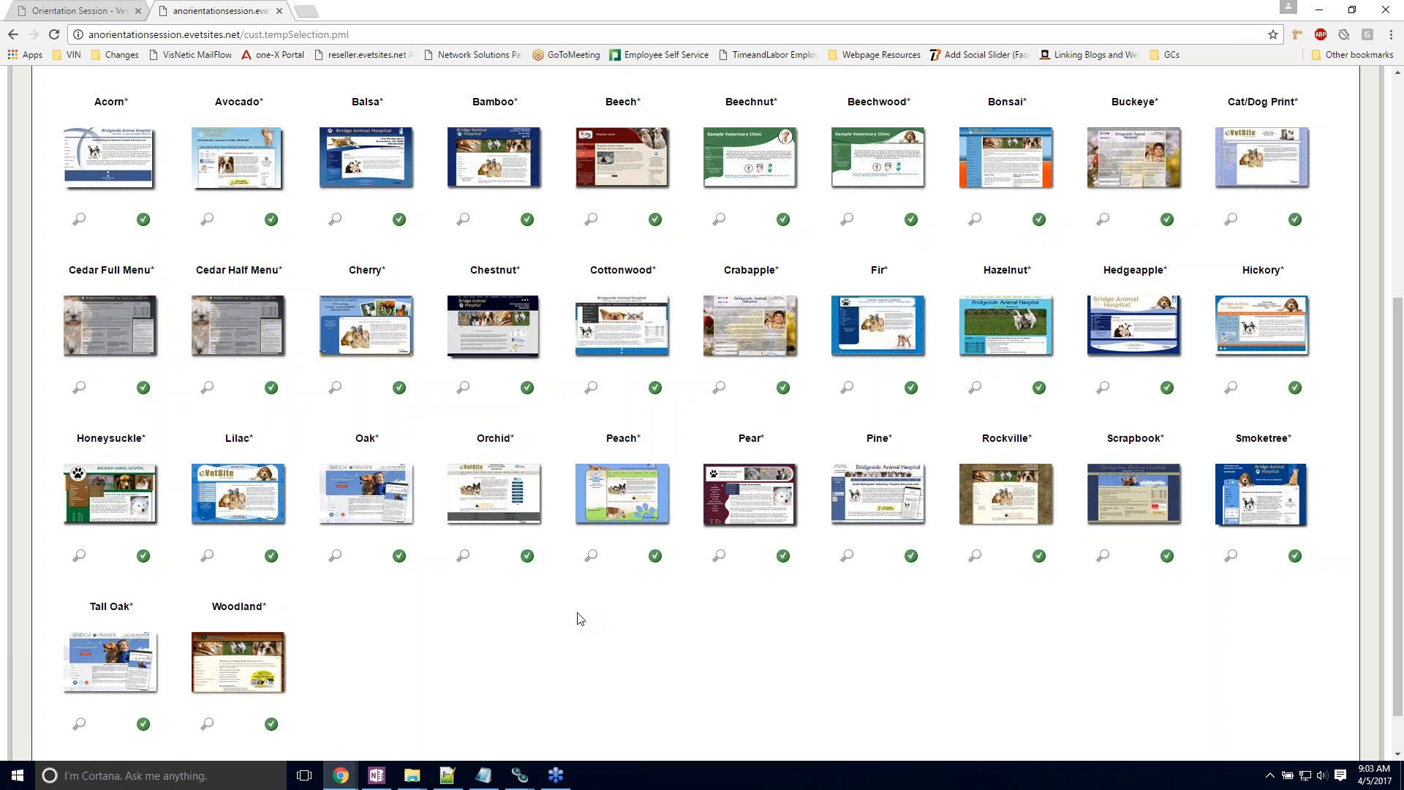
pyautogui.scroll(3, 577, 618)
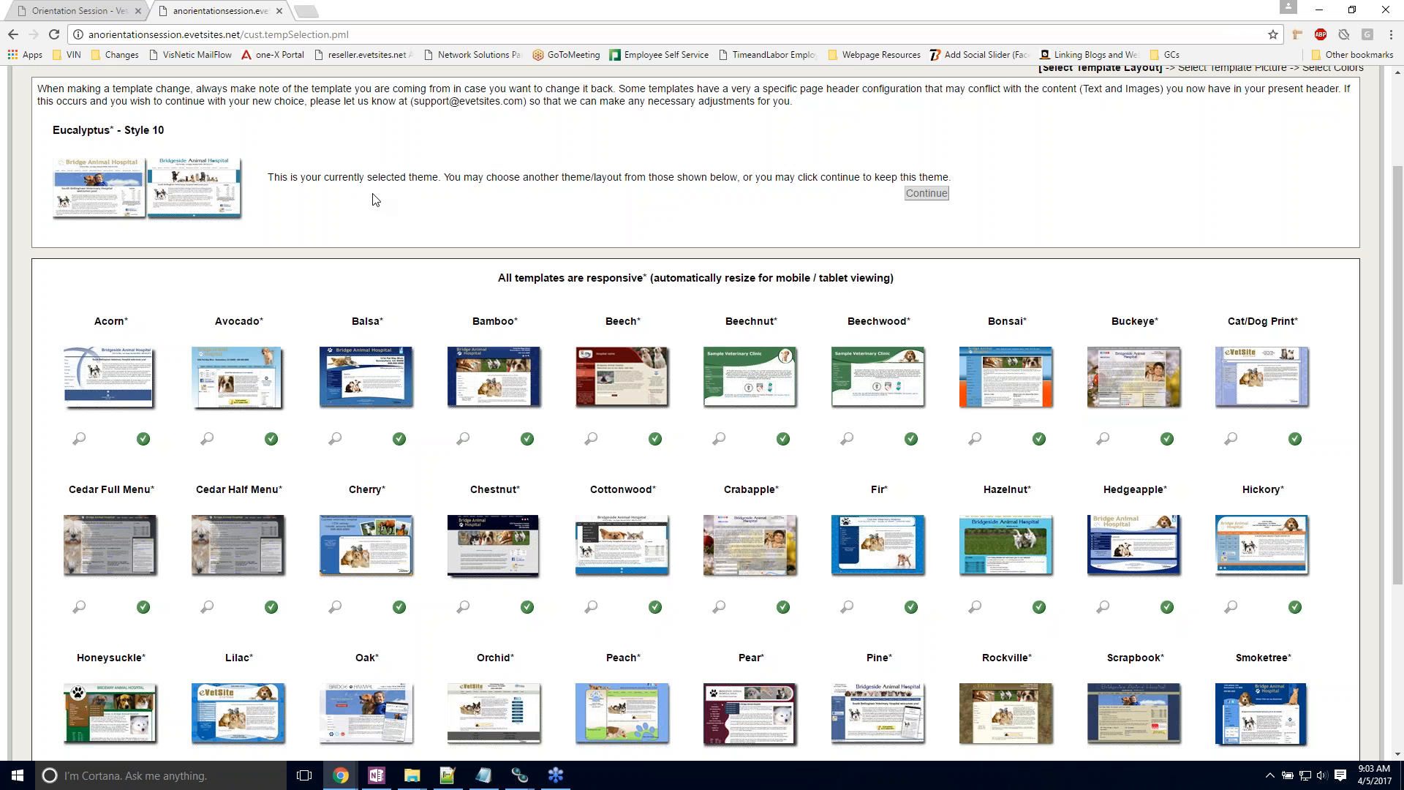
pyautogui.scroll(-1, 377, 204)
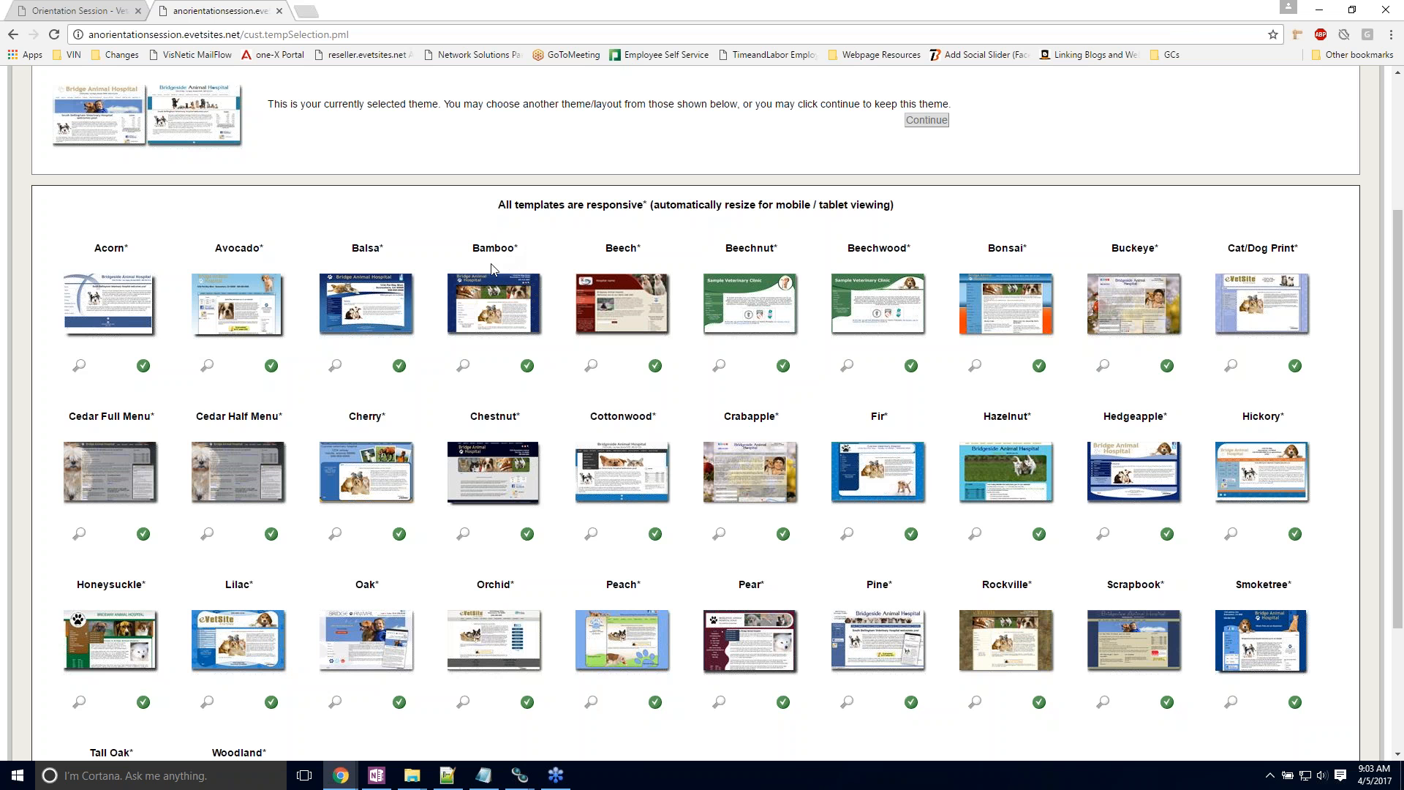
# Step: Preview enlarged samples of the Bamboo, Chestnut, Cherry and Balsa templates
pyautogui.moveTo(492, 312)
pyautogui.moveTo(477, 457)
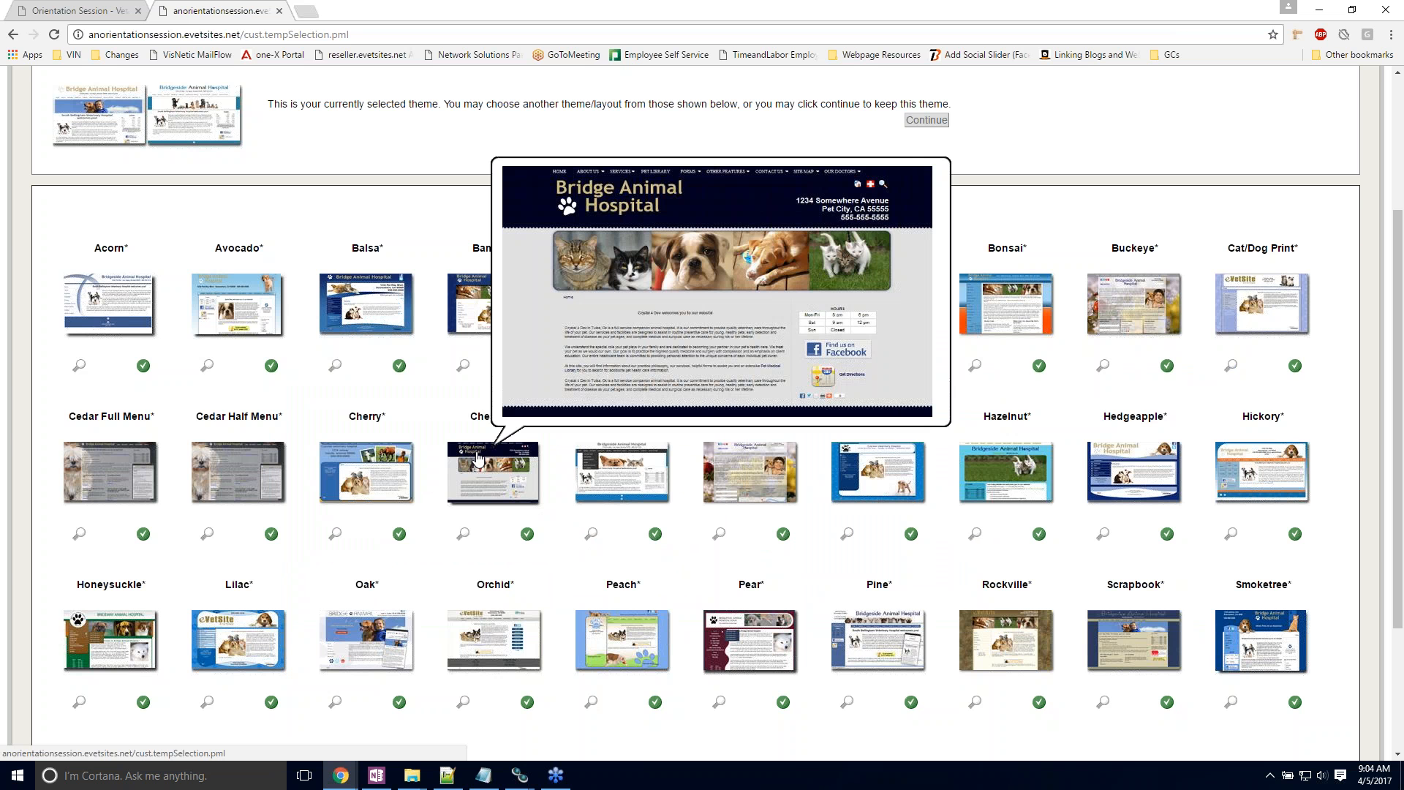
pyautogui.moveTo(381, 462)
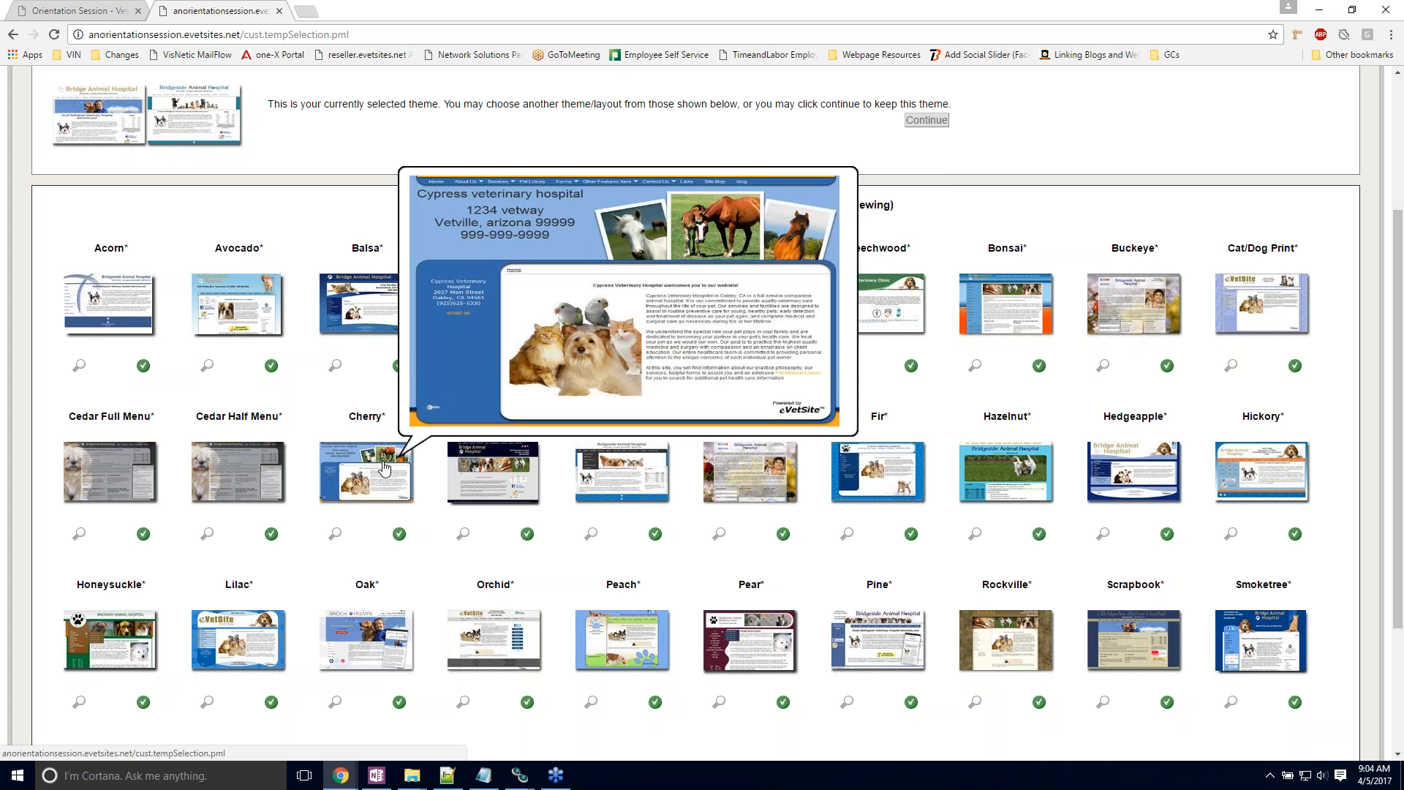
pyautogui.moveTo(355, 320)
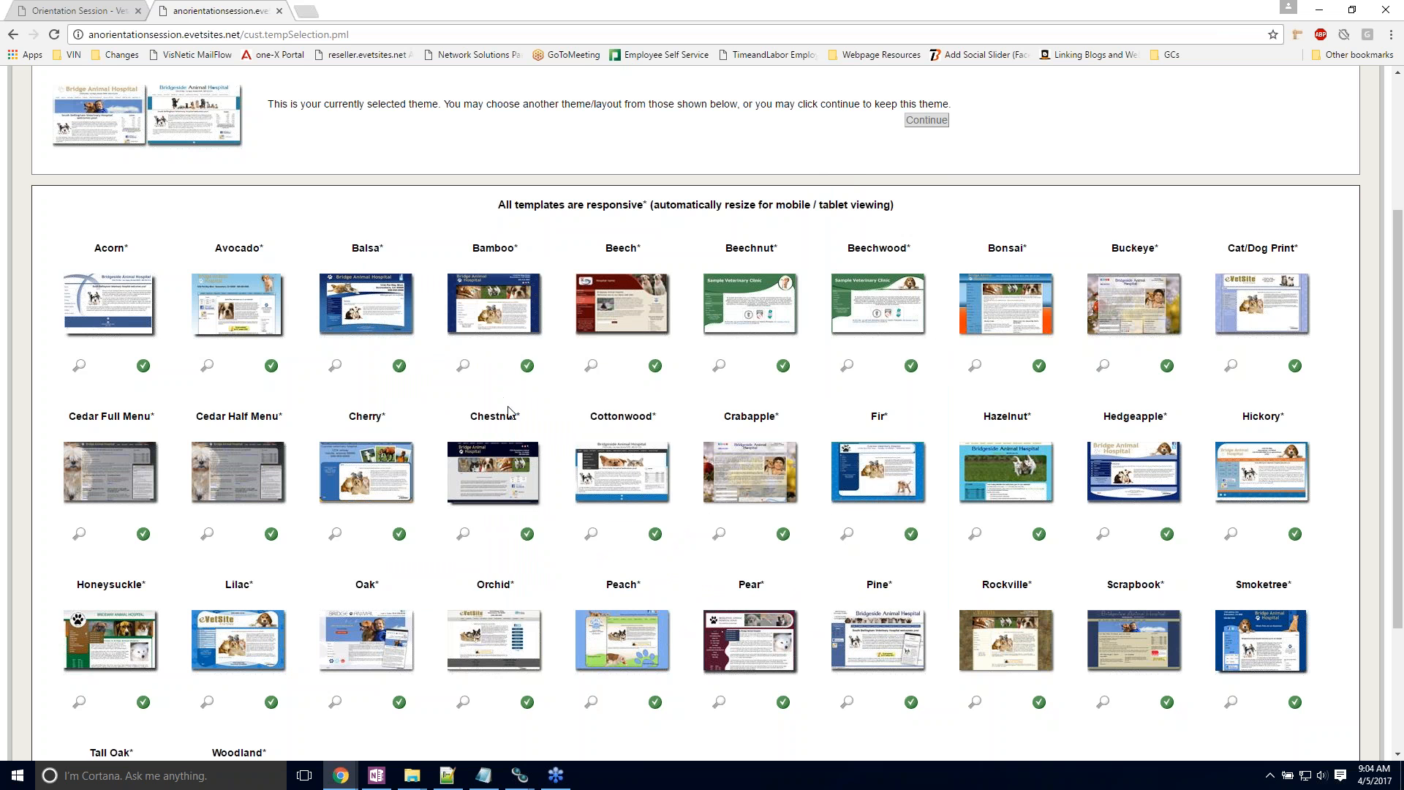
pyautogui.scroll(-1, 529, 400)
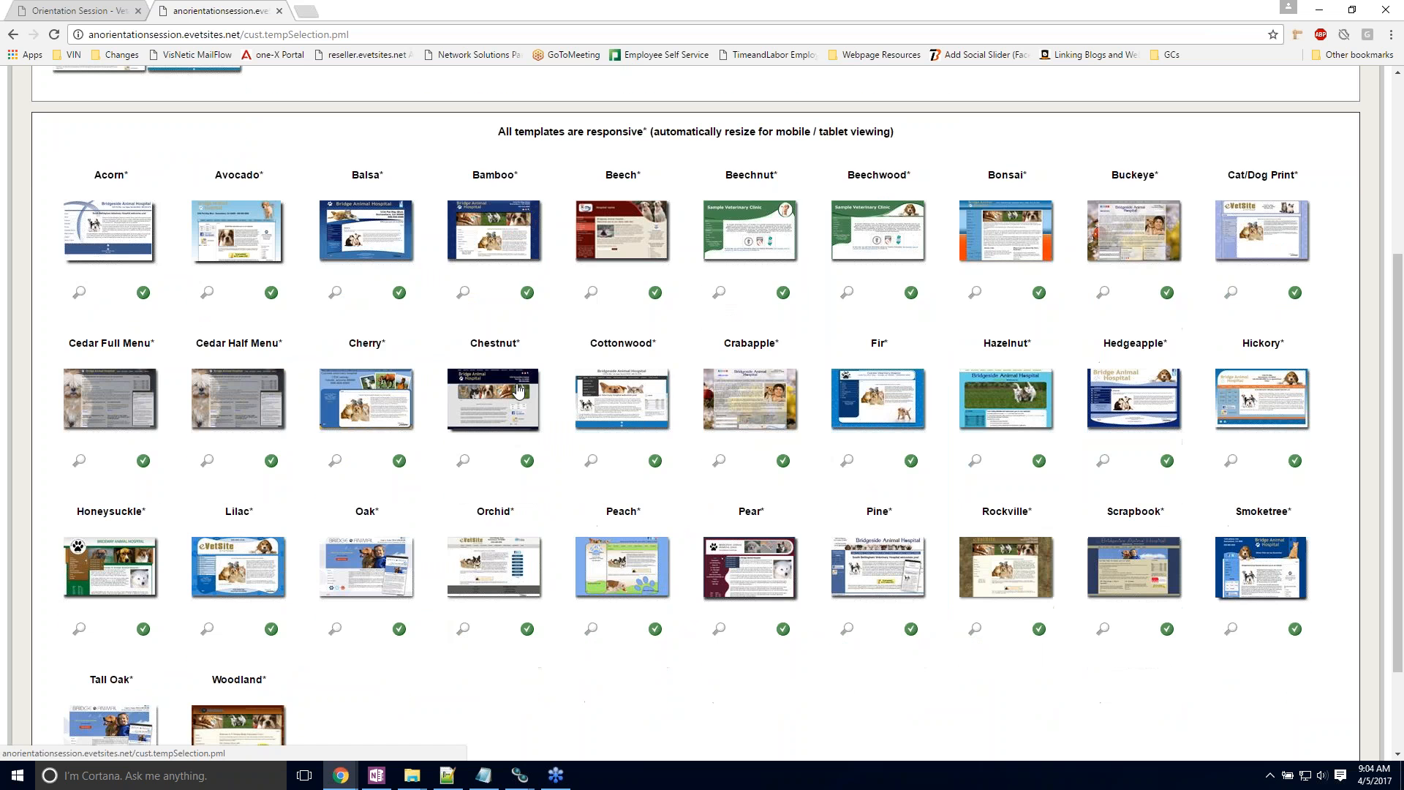
pyautogui.moveTo(488, 414)
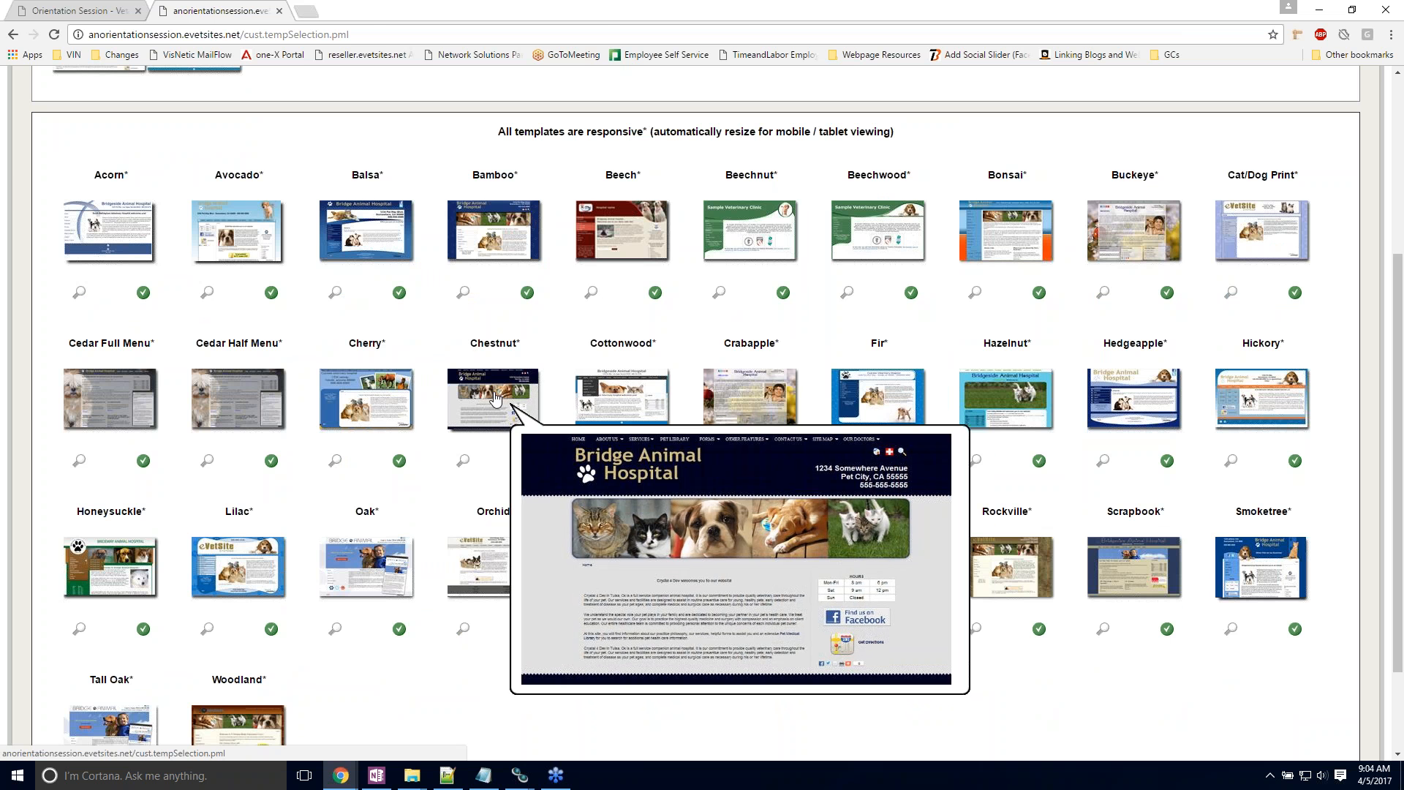
# Step: Change the site template to the Chestnut layout with header picture Pic d and color Style 07
pyautogui.click(493, 398)
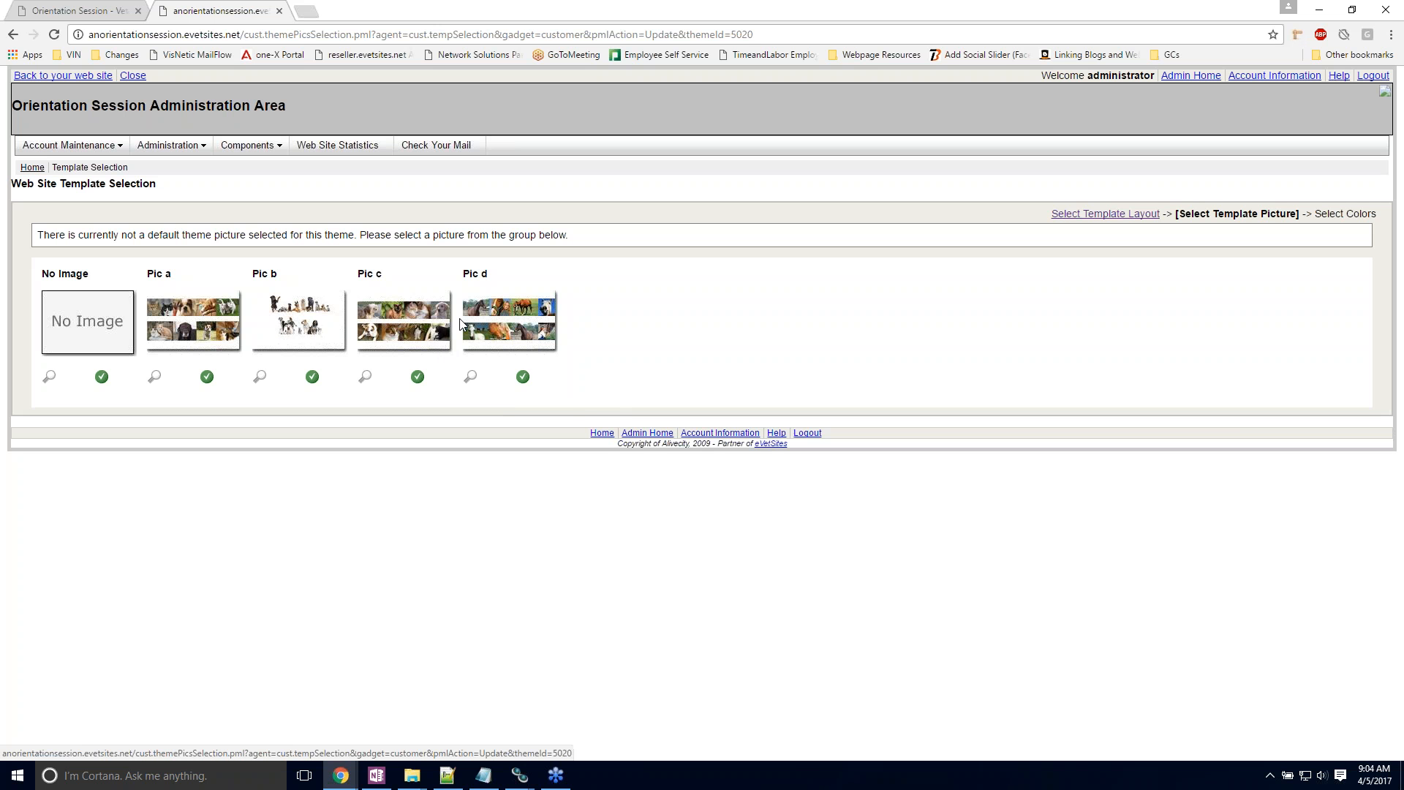
pyautogui.click(522, 374)
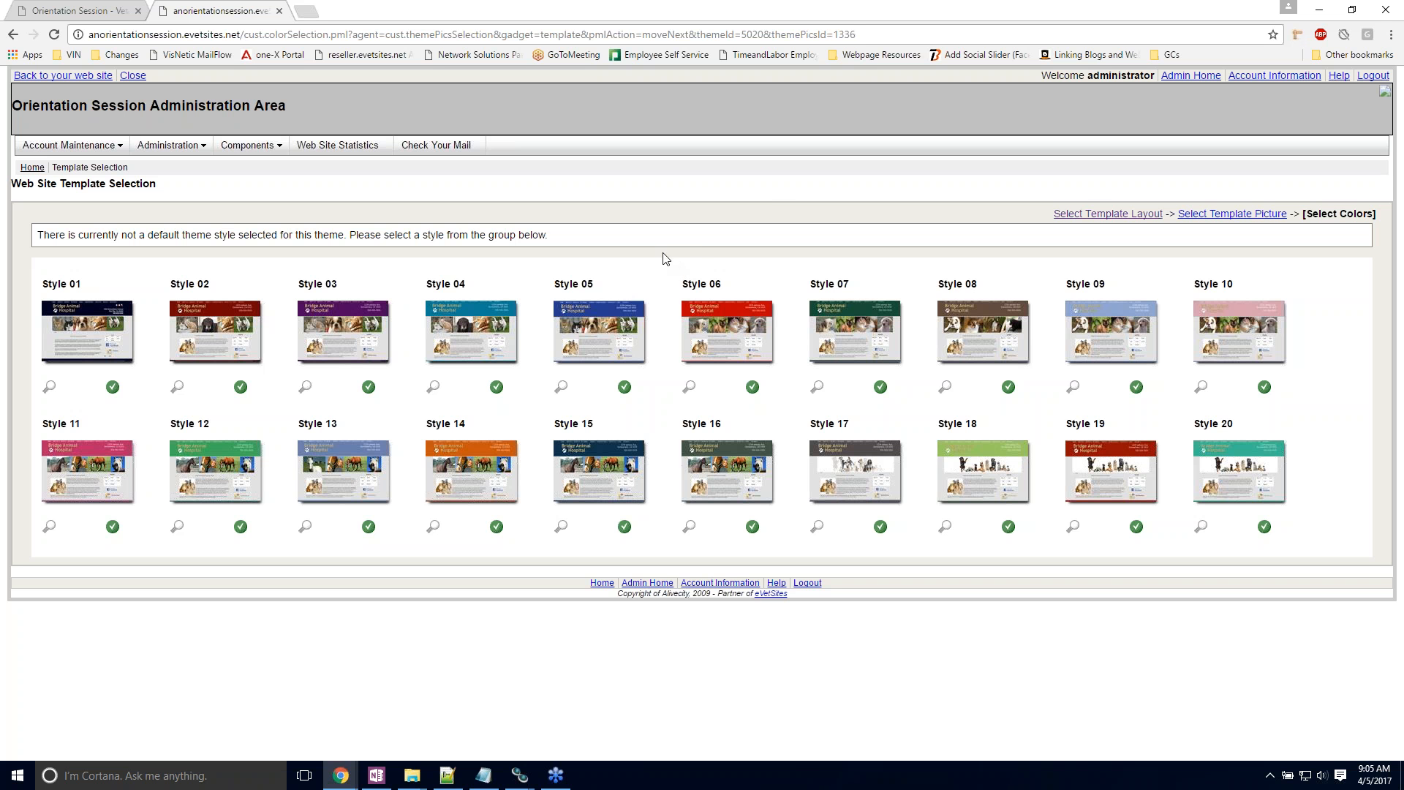
pyautogui.click(857, 333)
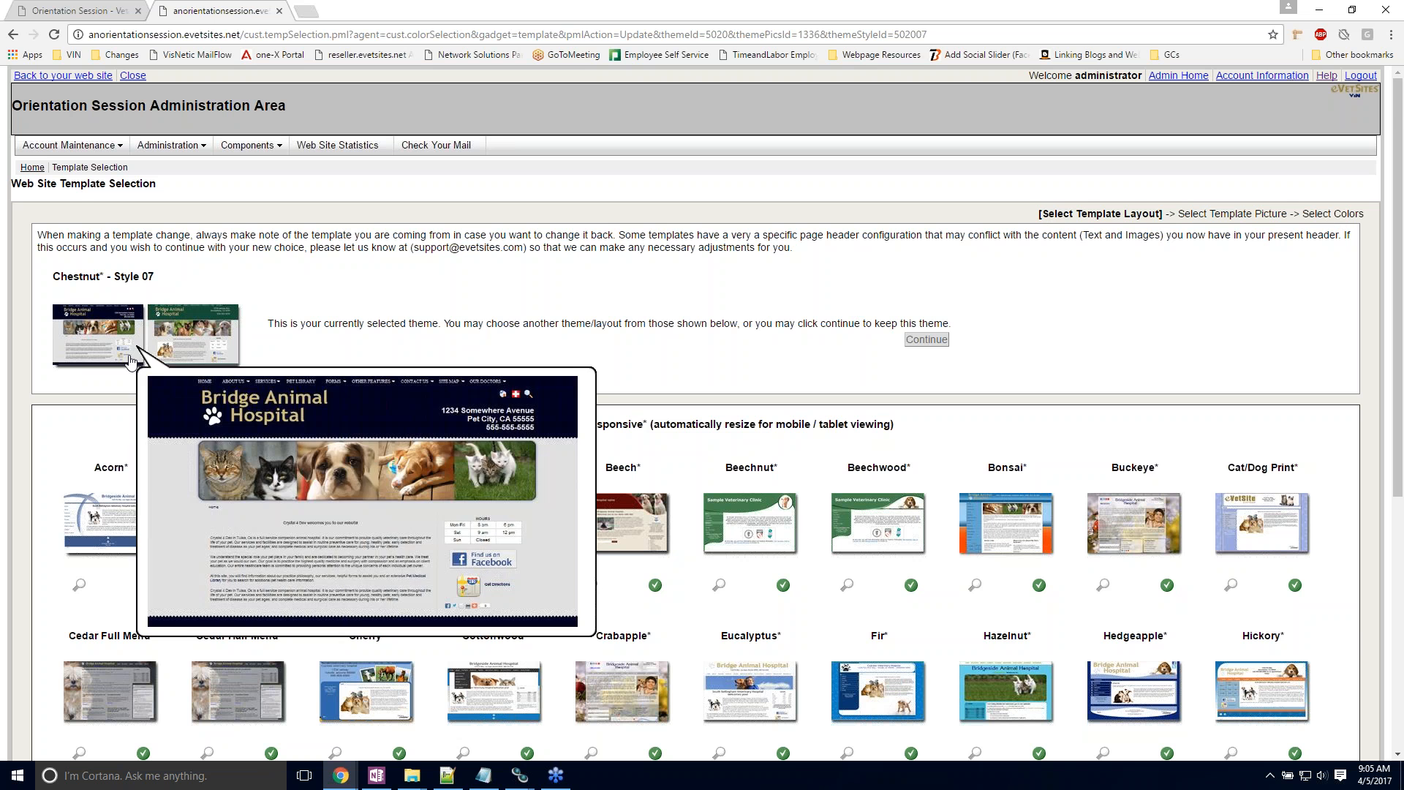
# Step: Check the currently selected theme's preview and reload the website's home page to view the new template
pyautogui.scroll(-1, 363, 364)
pyautogui.scroll(1, 276, 388)
pyautogui.moveTo(103, 331)
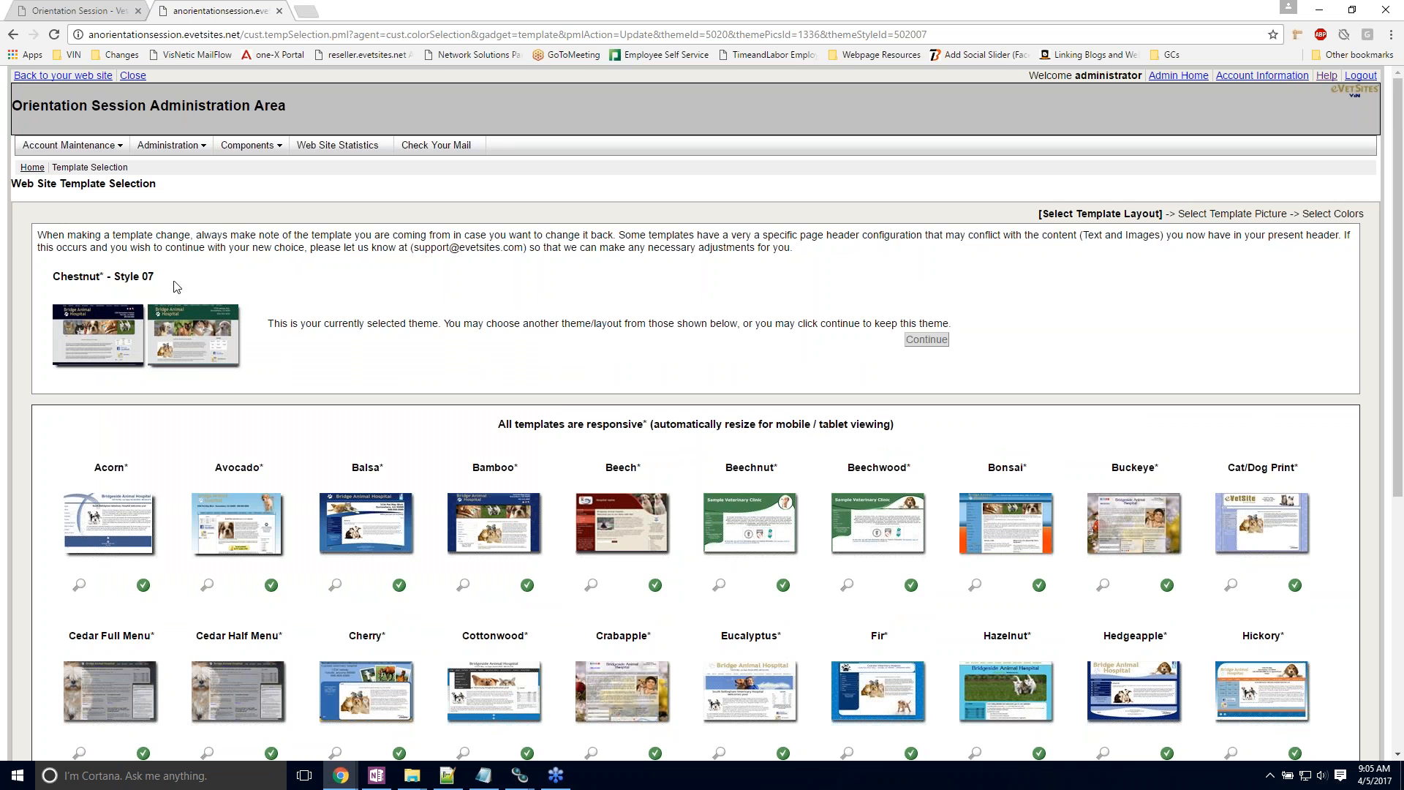
pyautogui.click(100, 18)
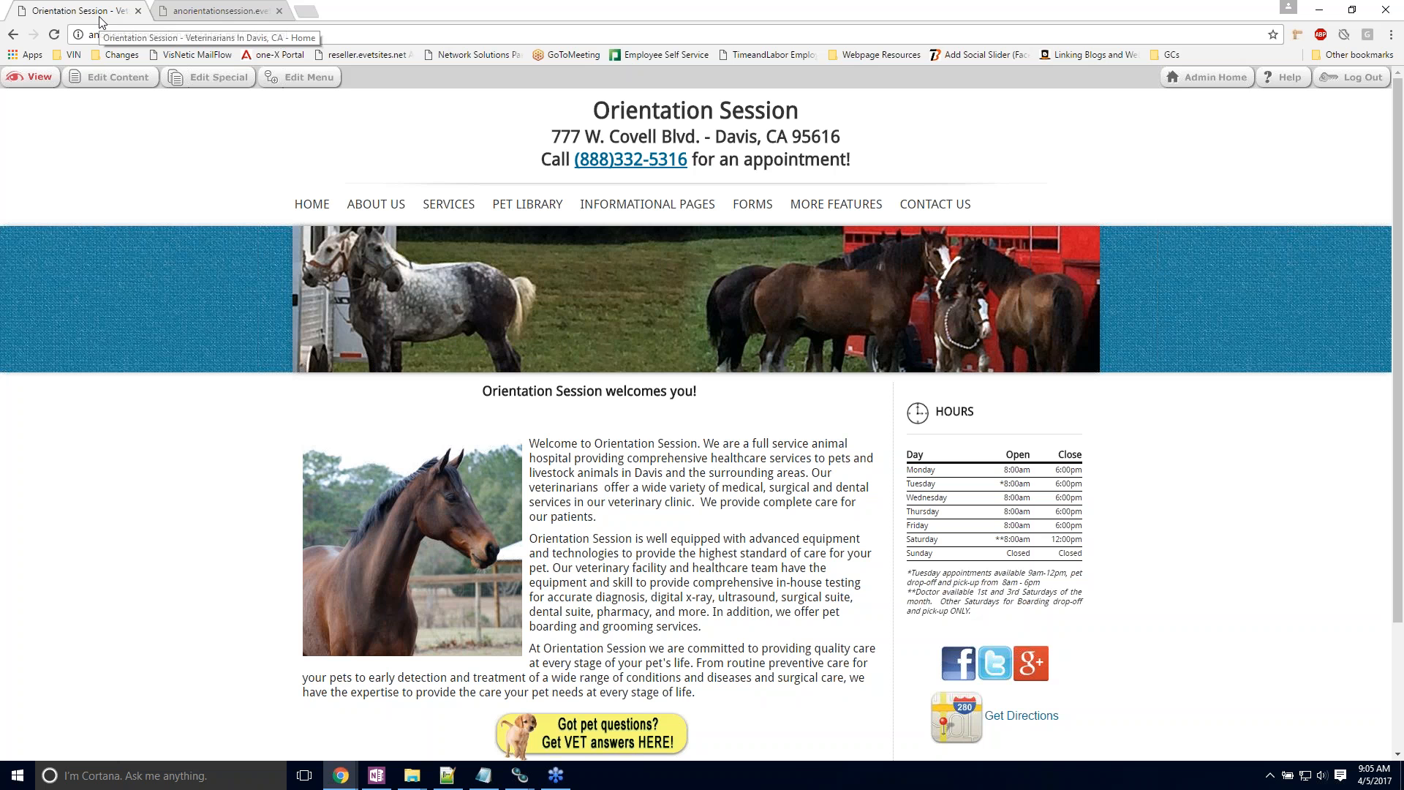
pyautogui.click(55, 35)
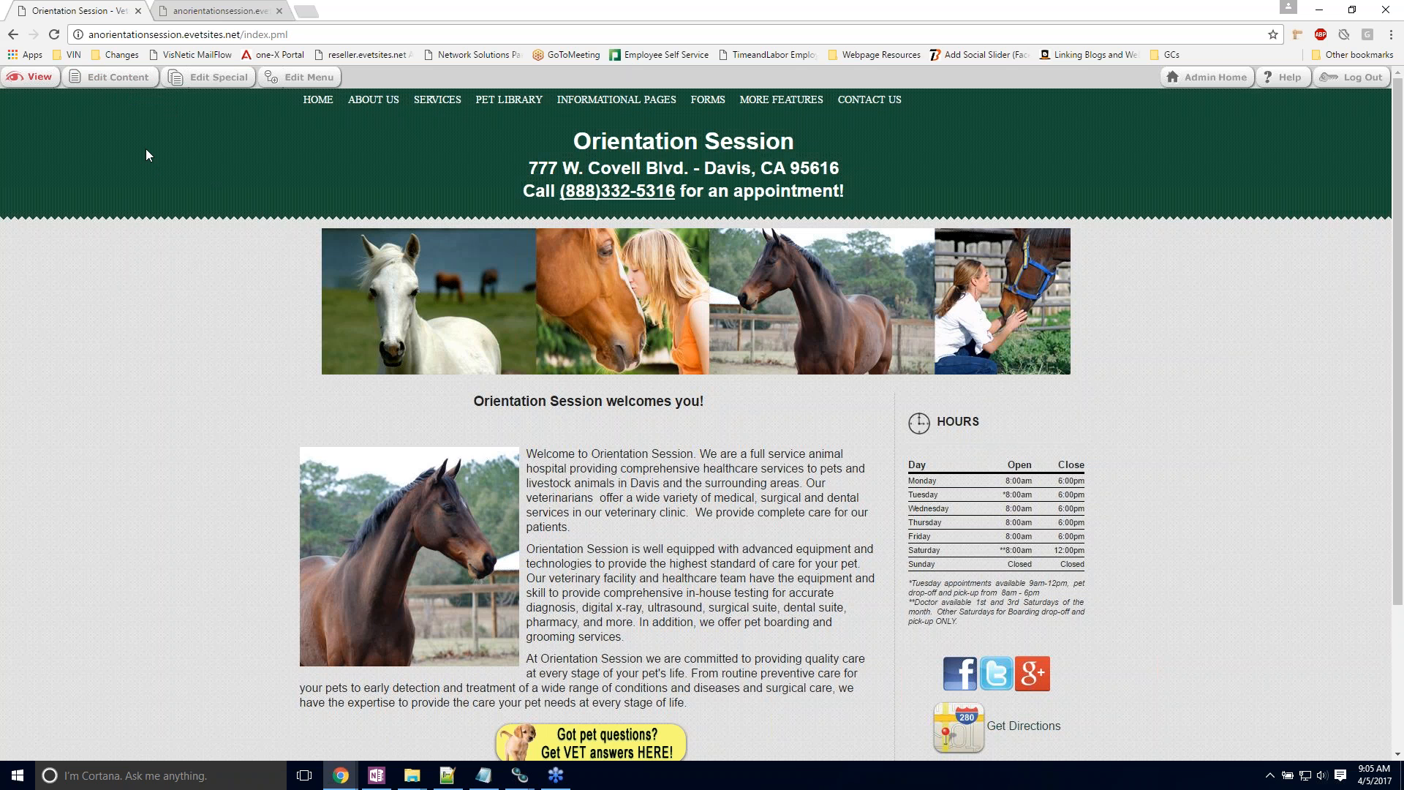
# Step: Open the home page's content for editing and delete the horse photo beside the welcome text
pyautogui.click(119, 85)
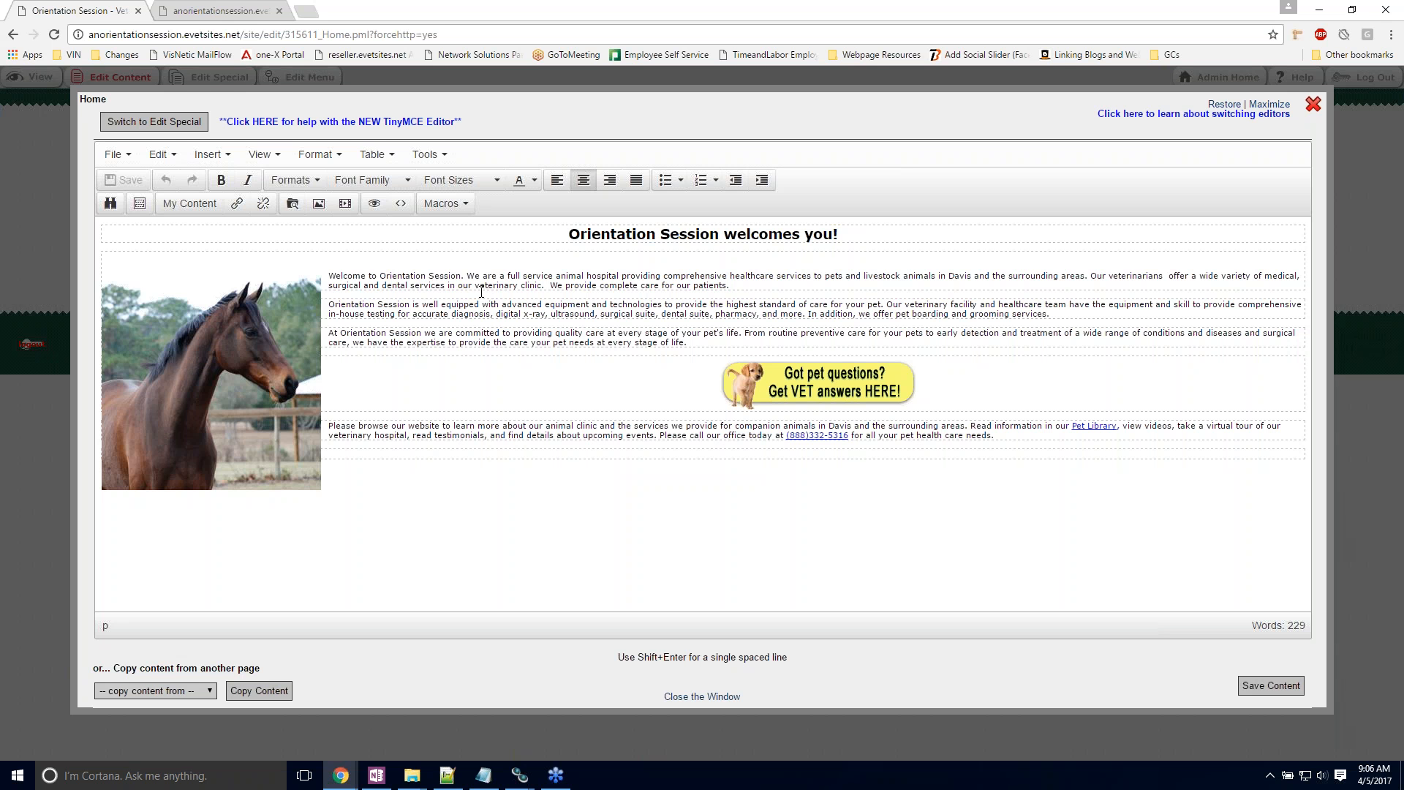
pyautogui.click(332, 271)
pyautogui.click(252, 372)
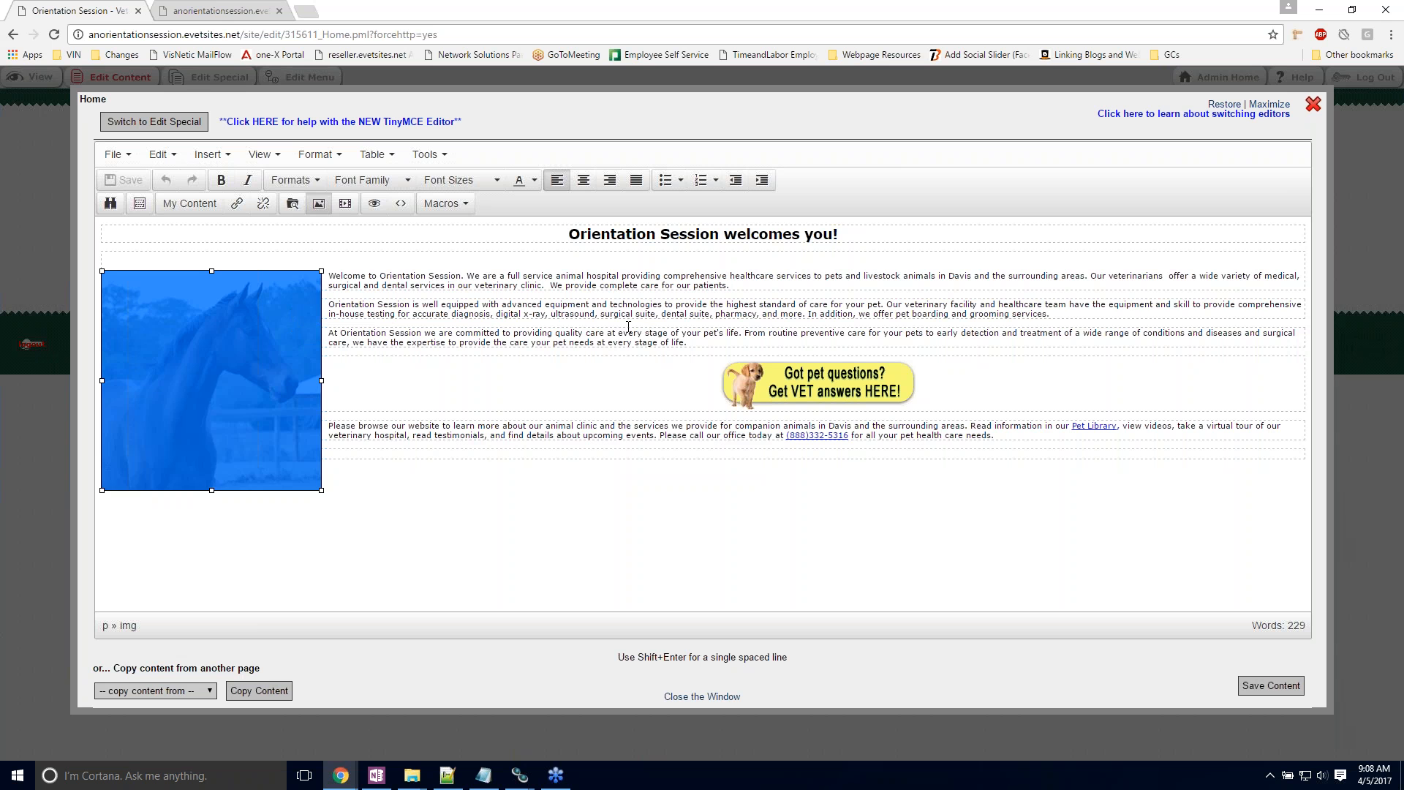
pyautogui.press('Delete')
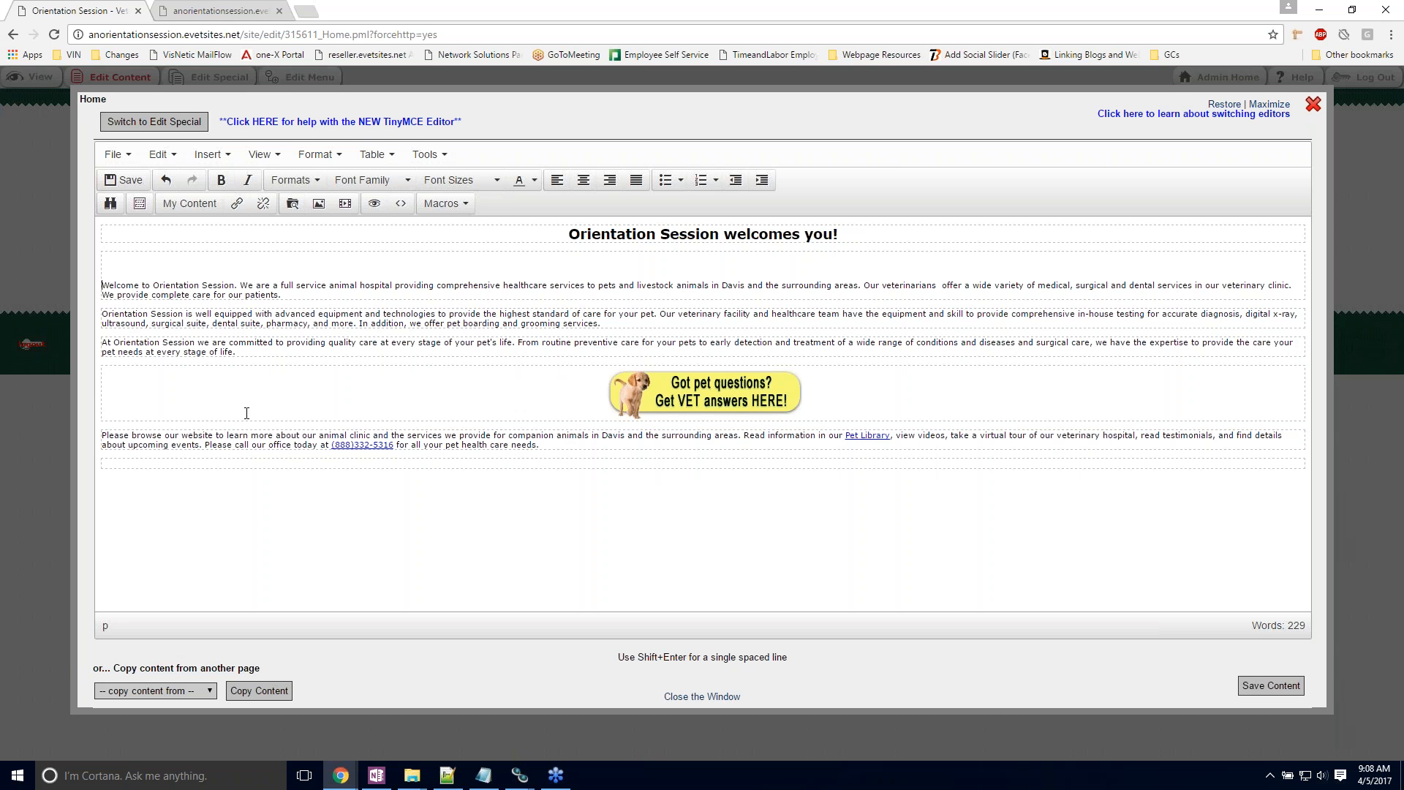
# Step: Start inserting an image before the welcome text and browse the site's stored images folder for a source
pyautogui.click(319, 204)
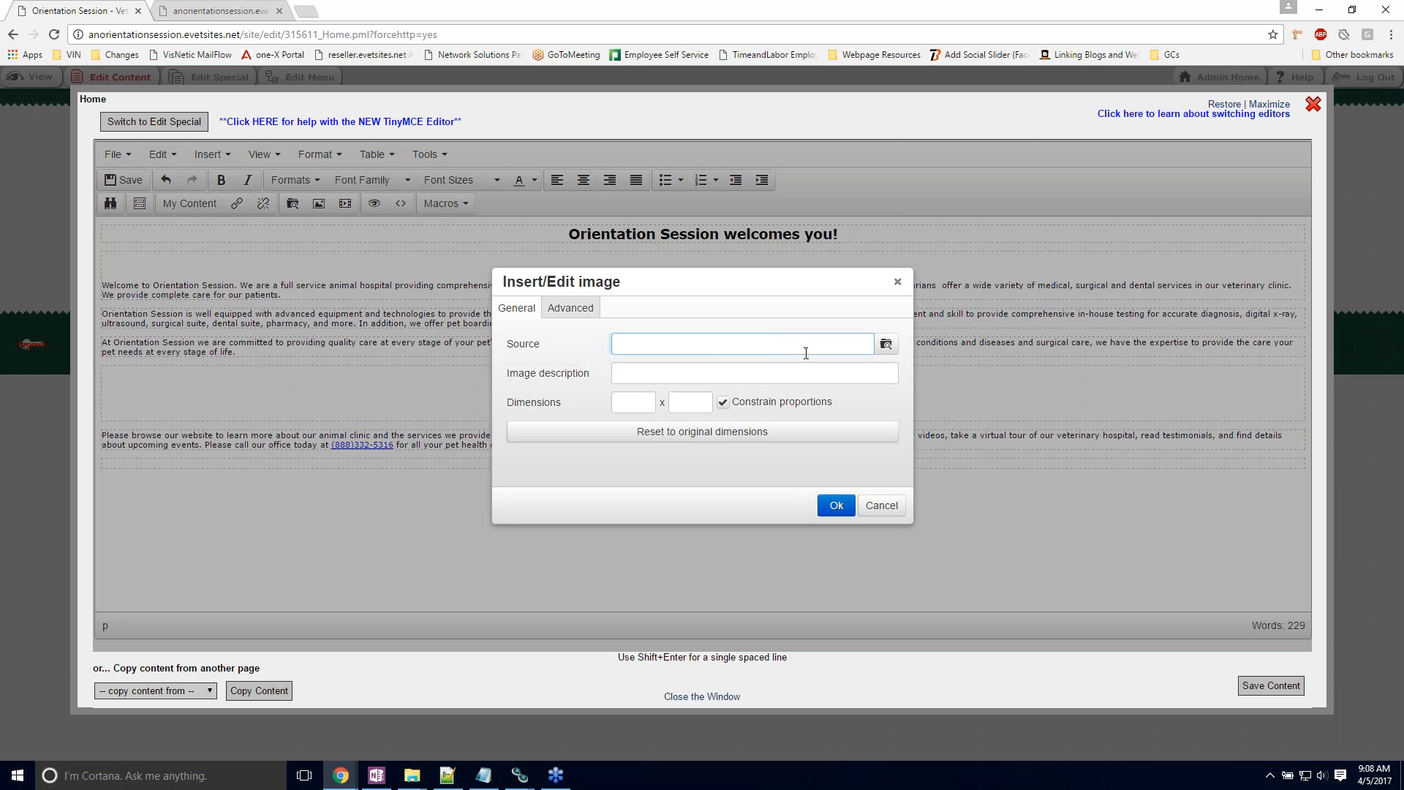
pyautogui.click(887, 346)
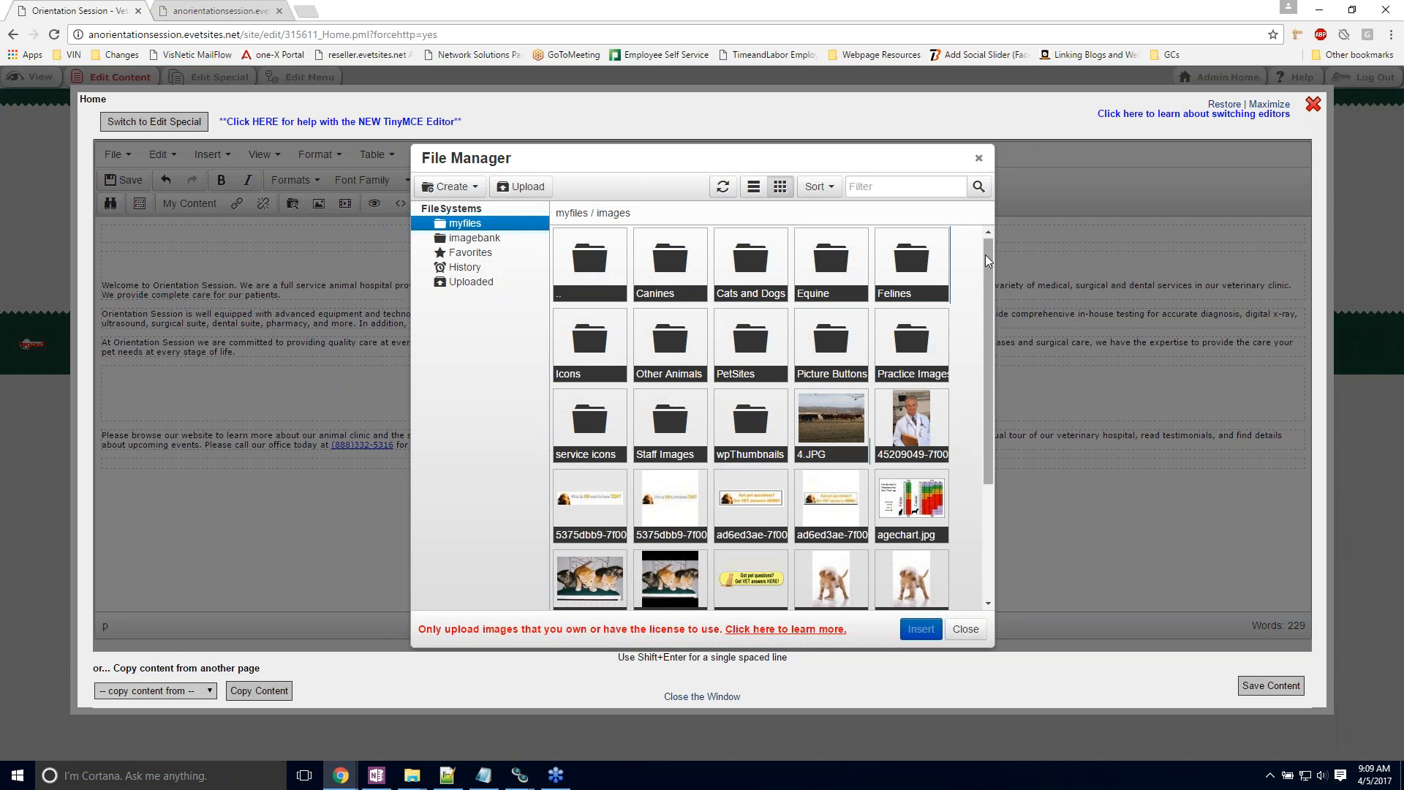
pyautogui.moveTo(985, 255); pyautogui.dragTo(986, 278)
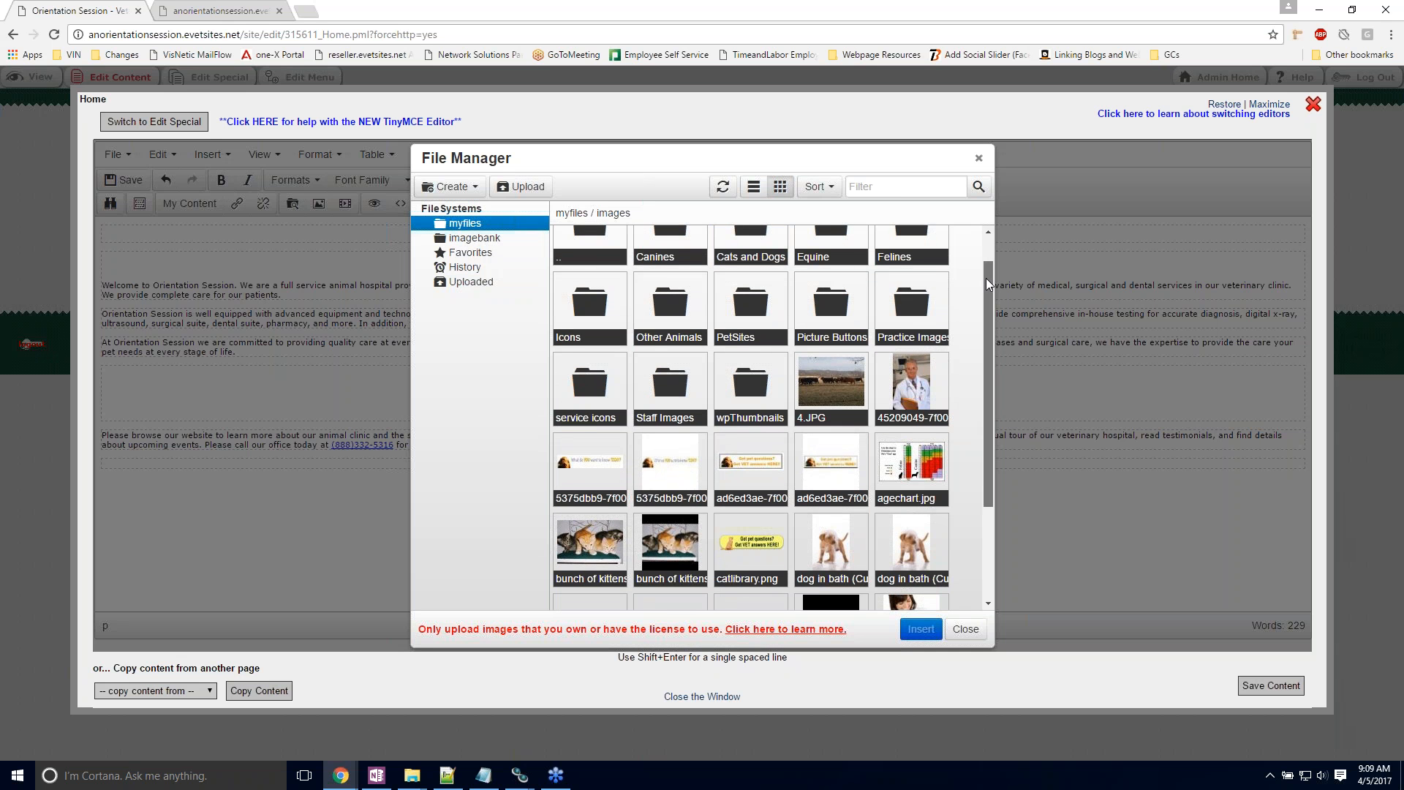
pyautogui.moveTo(985, 278); pyautogui.dragTo(973, 247)
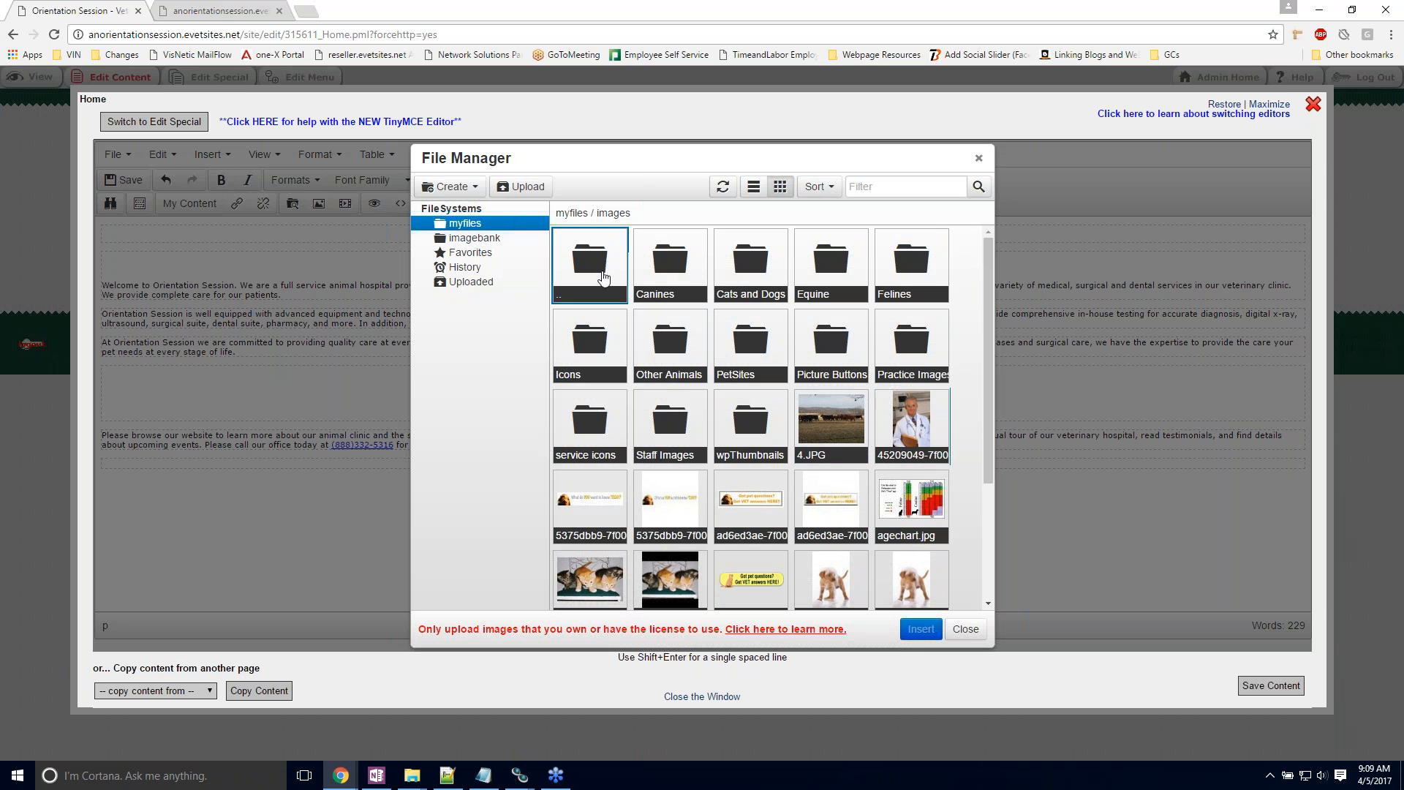
# Step: Open the Practice Images folder and look at how local files are chosen for upload, without uploading any
pyautogui.click(909, 346)
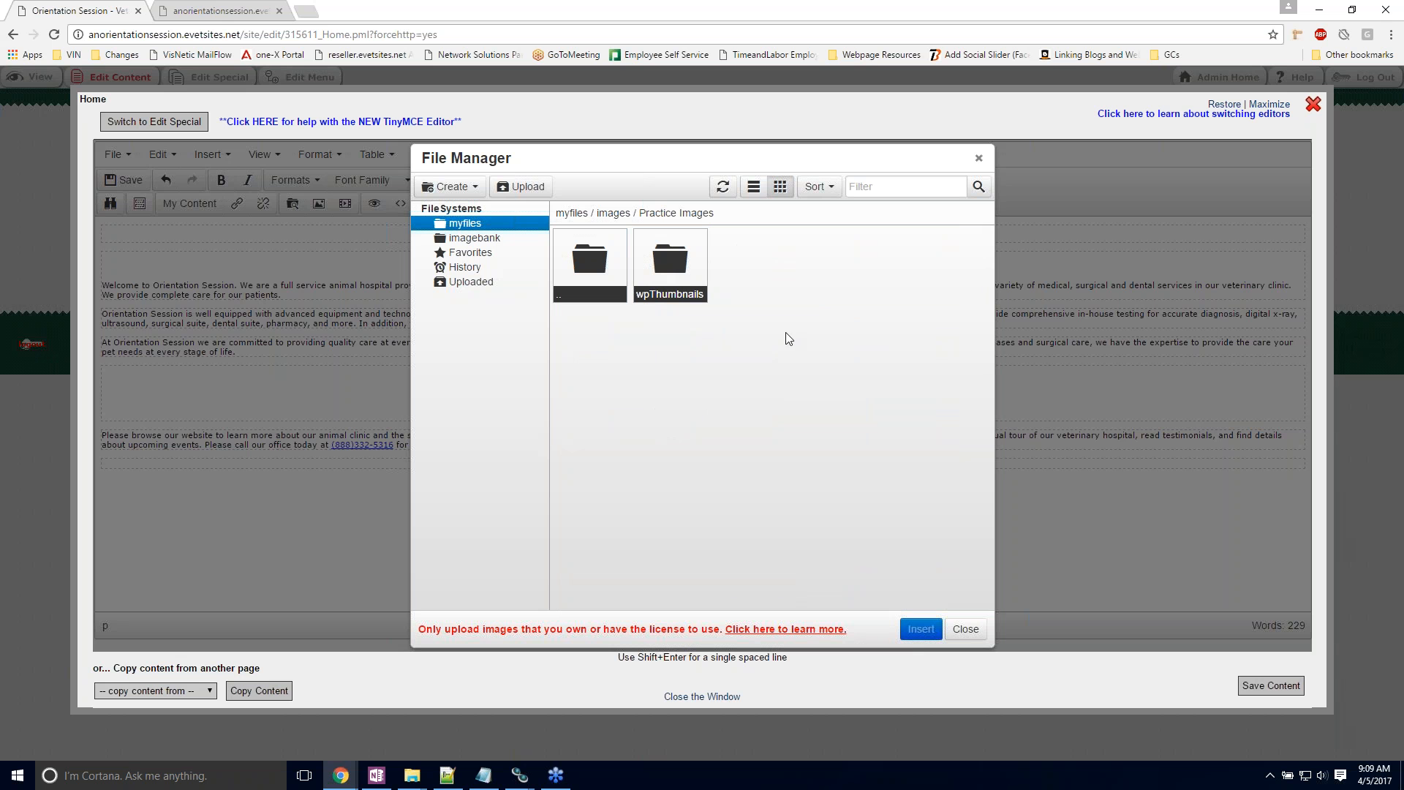
pyautogui.click(523, 188)
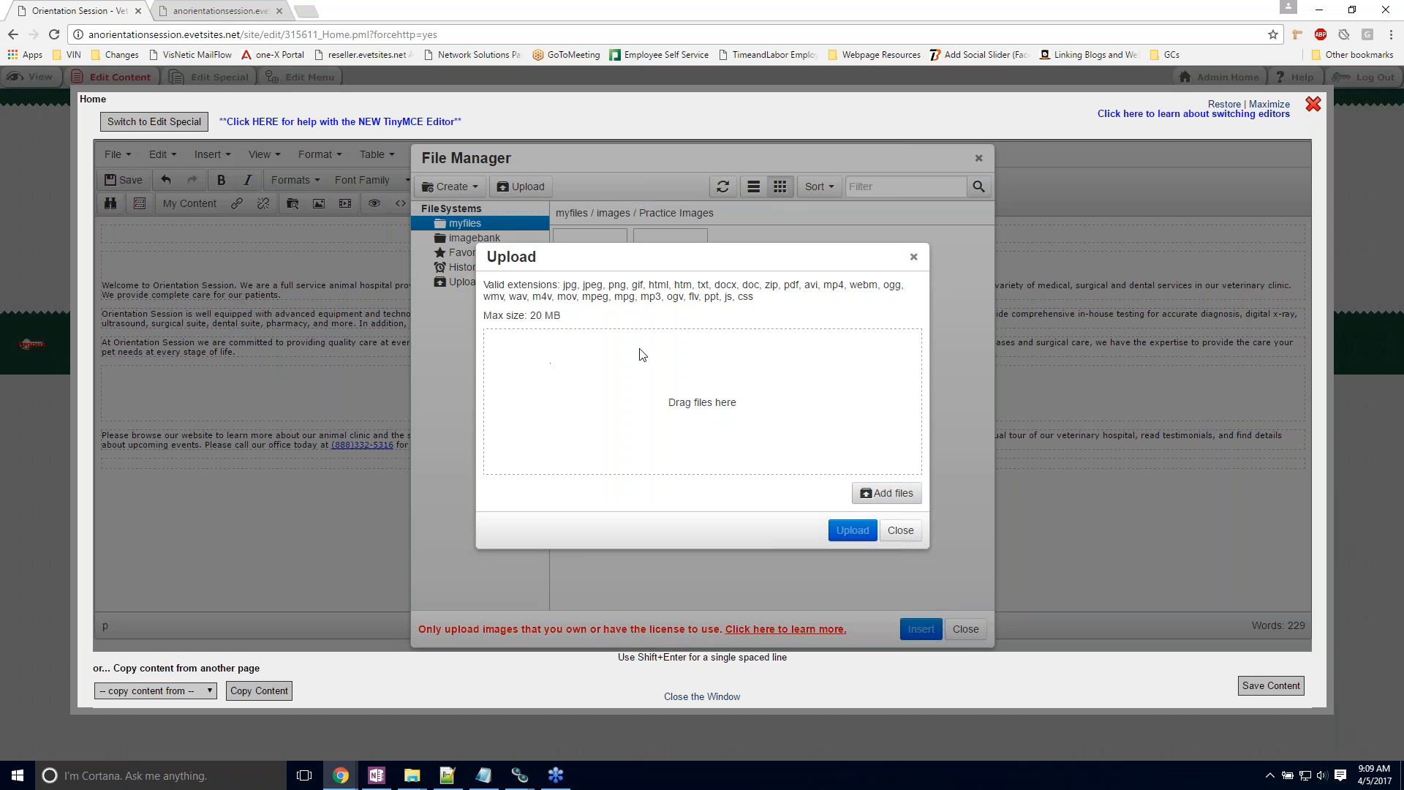
pyautogui.click(877, 501)
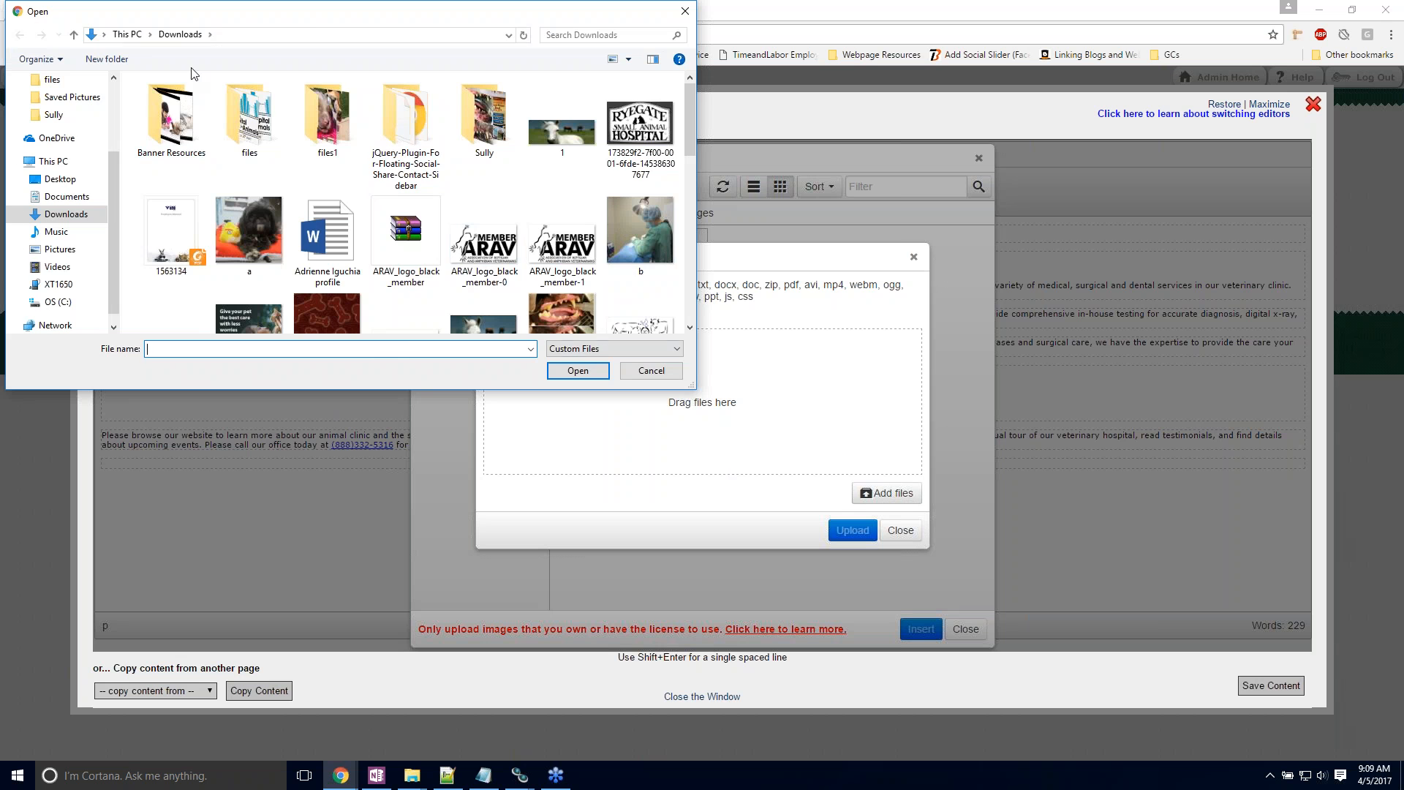
pyautogui.click(652, 370)
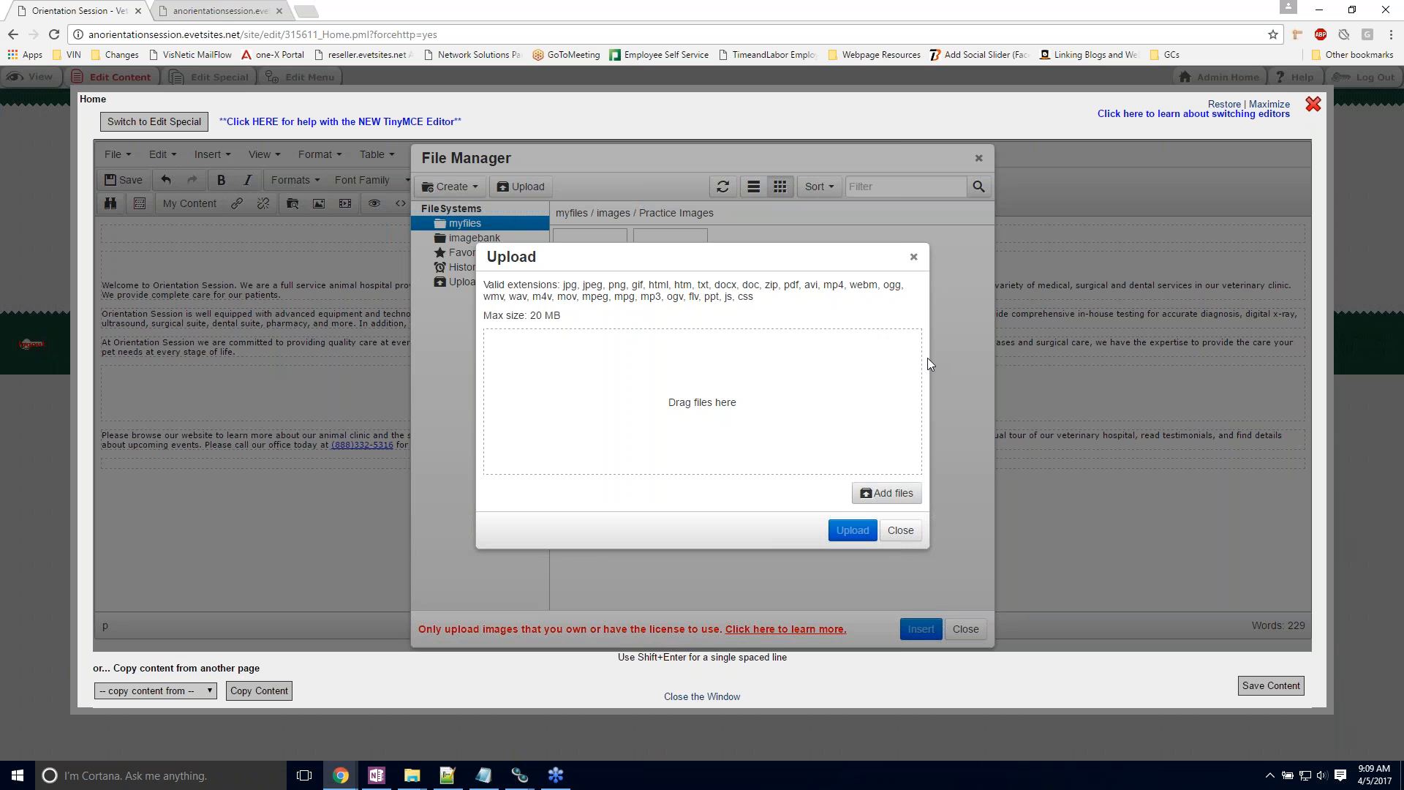
pyautogui.click(910, 532)
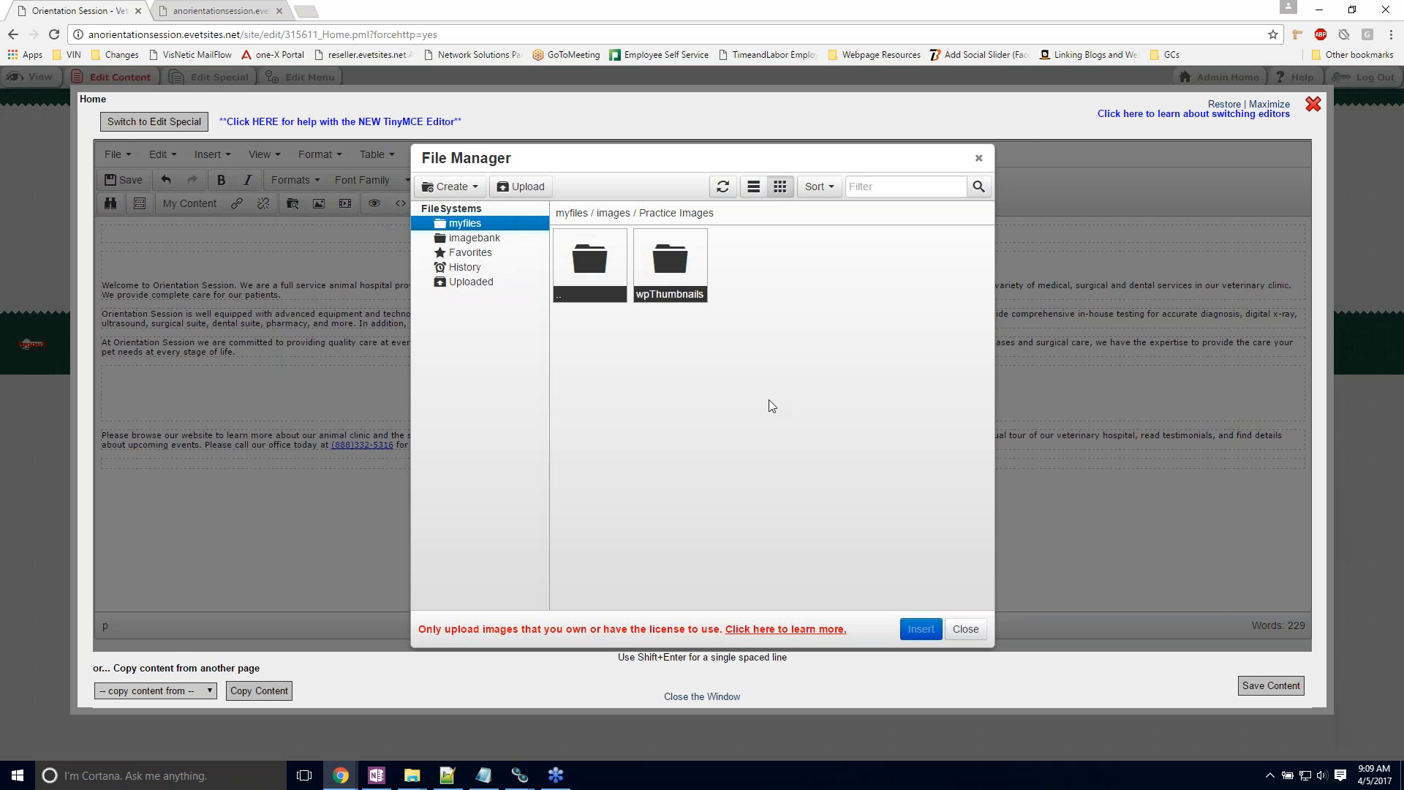
# Step: Insert the picture 5.jpg from the Equine images folder before the welcome text
pyautogui.click(614, 215)
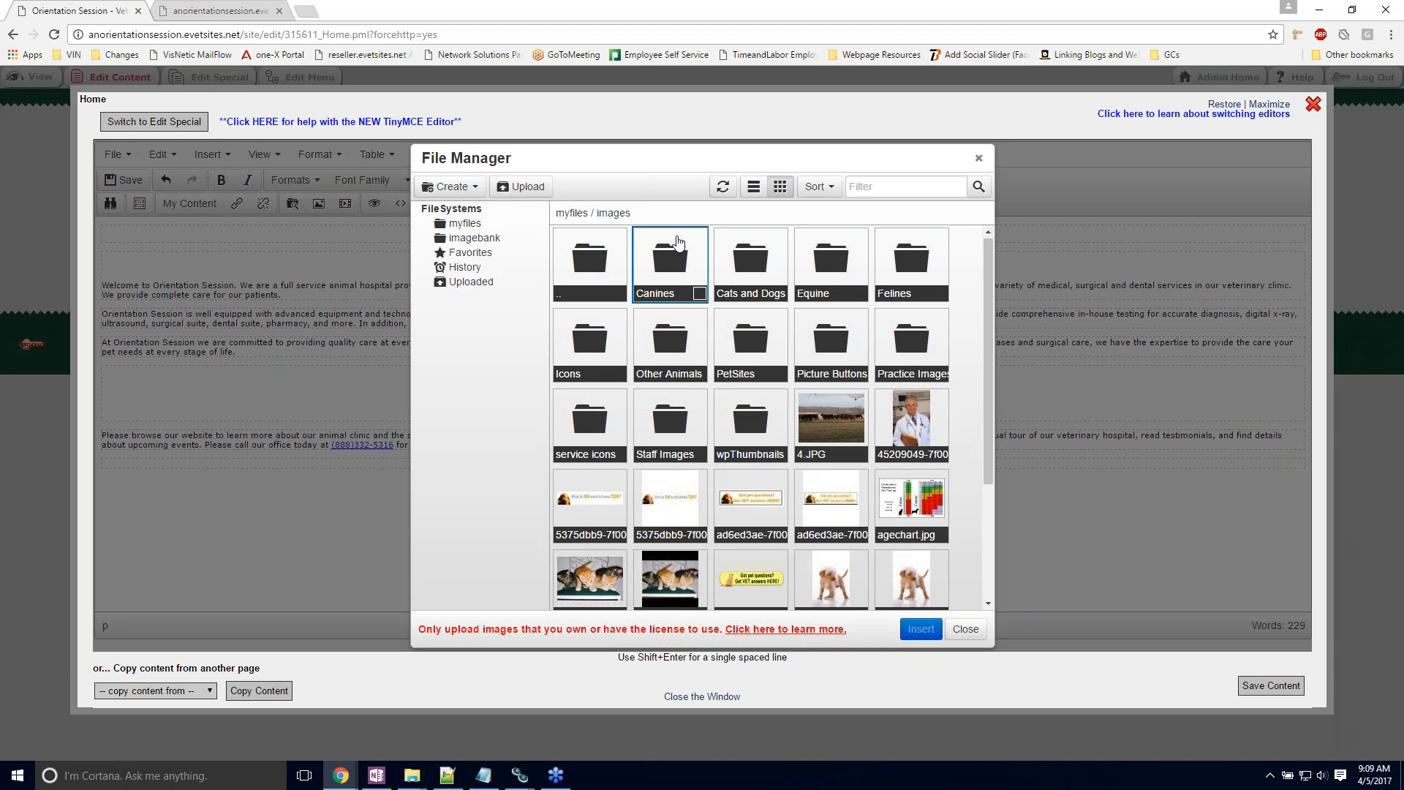
pyautogui.doubleClick(829, 264)
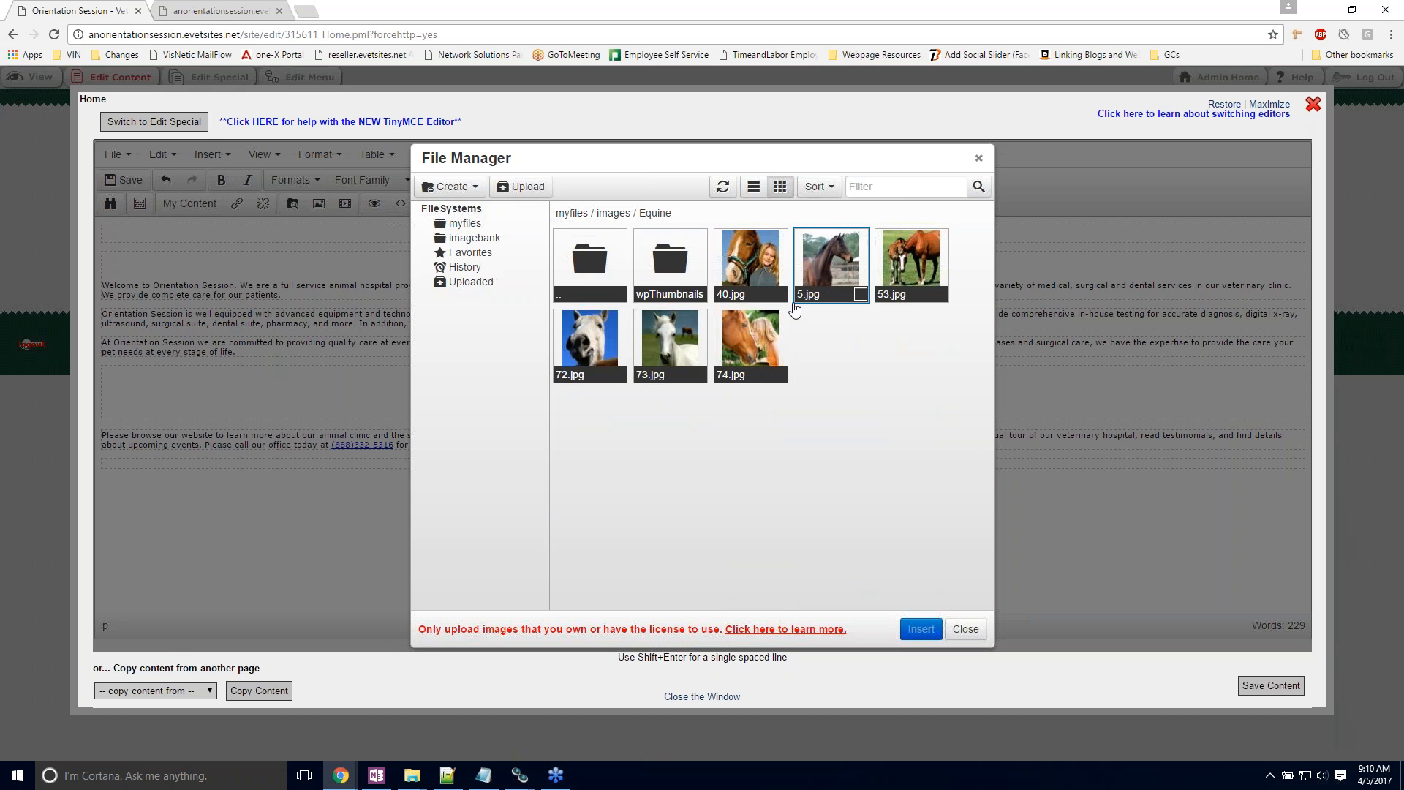
pyautogui.doubleClick(838, 270)
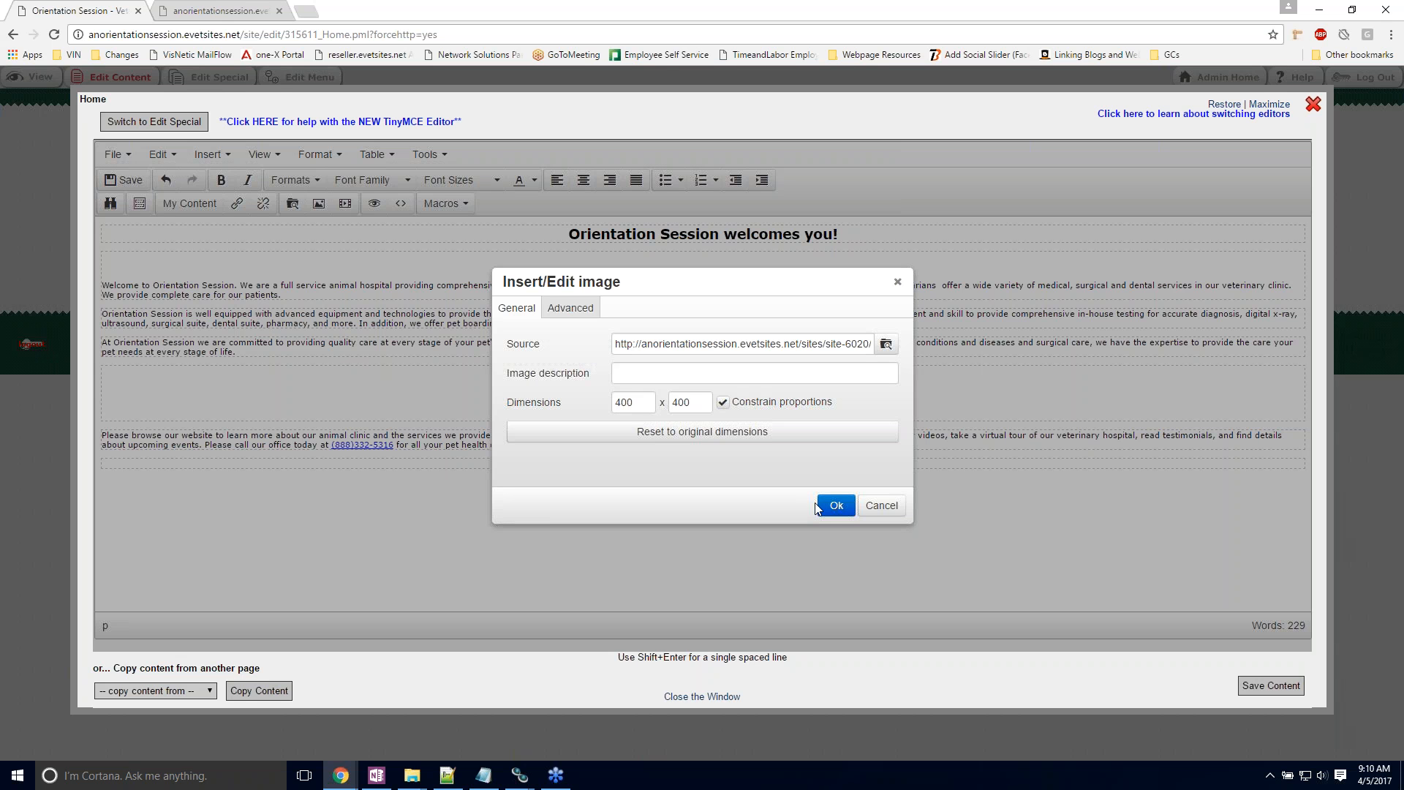
pyautogui.click(836, 506)
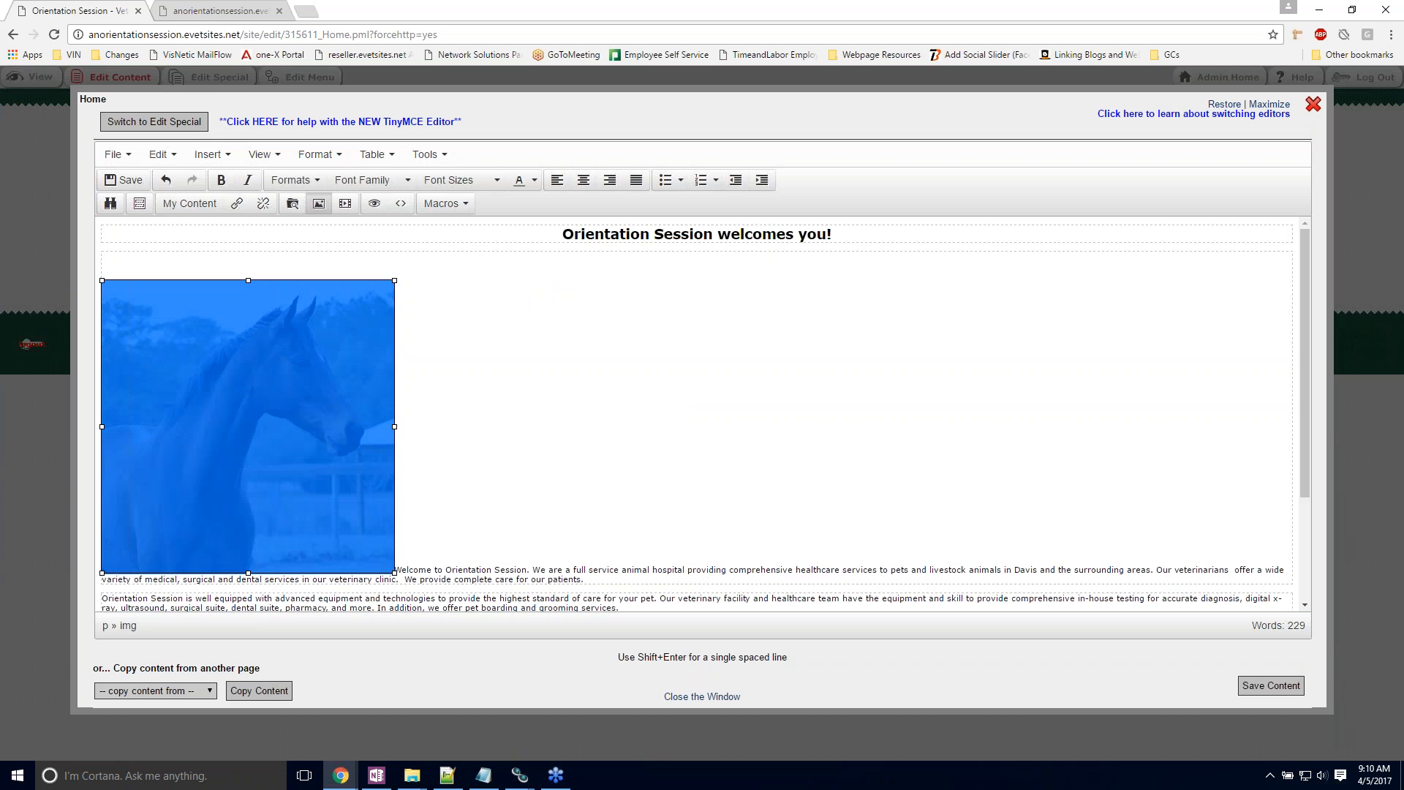
pyautogui.click(825, 354)
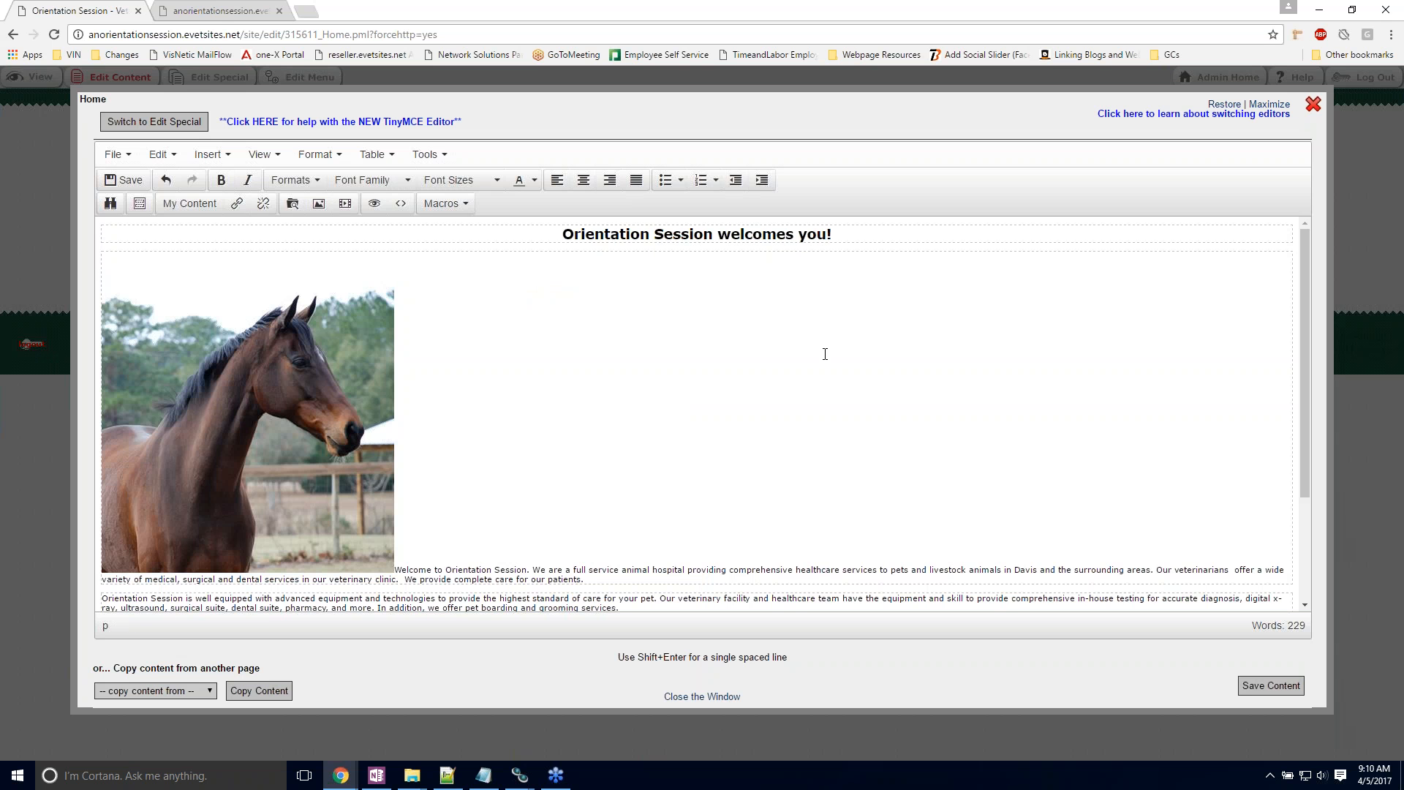
# Step: Resize the inserted horse picture to a width of 300 with its proportions constrained
pyautogui.scroll(-1, 825, 354)
pyautogui.scroll(-1, 825, 354)
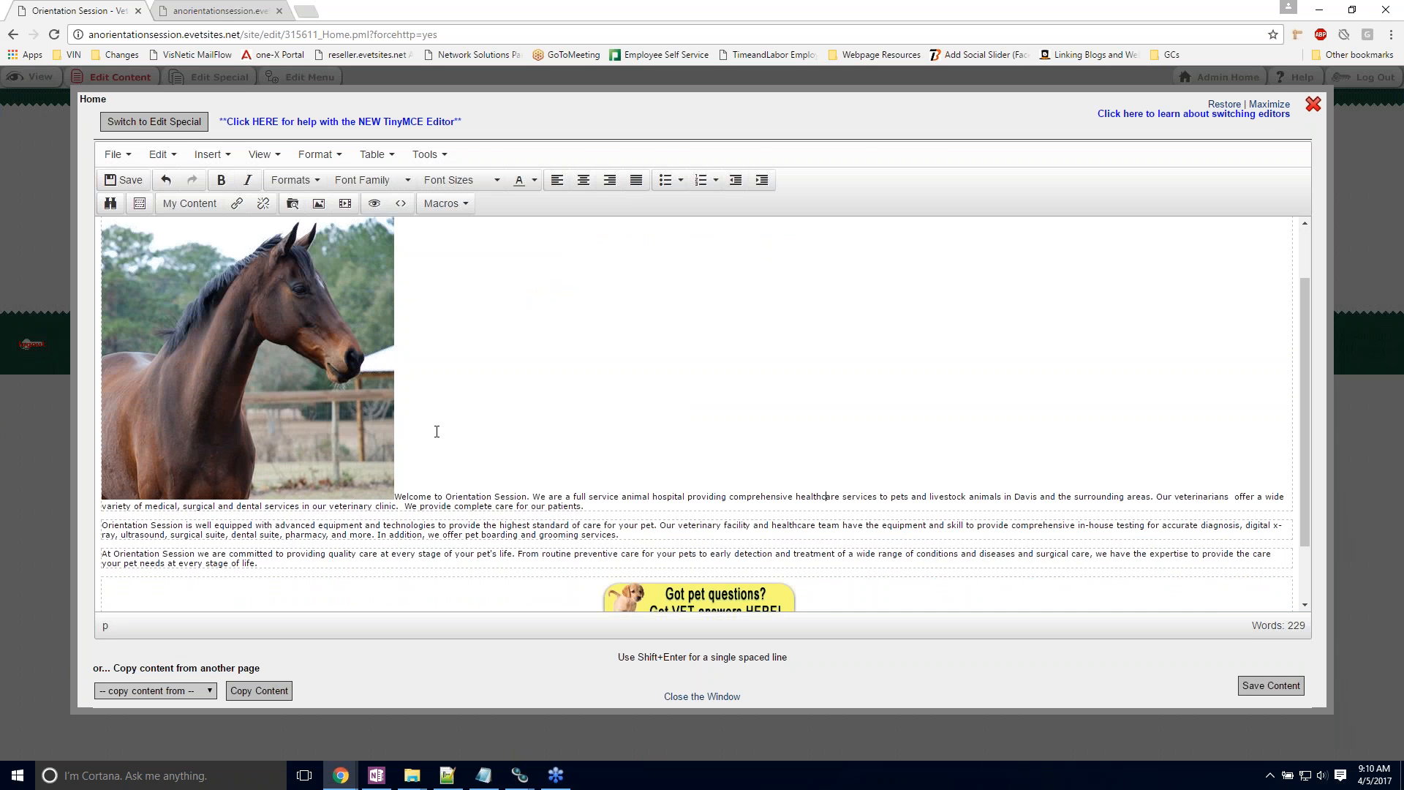
pyautogui.click(276, 335)
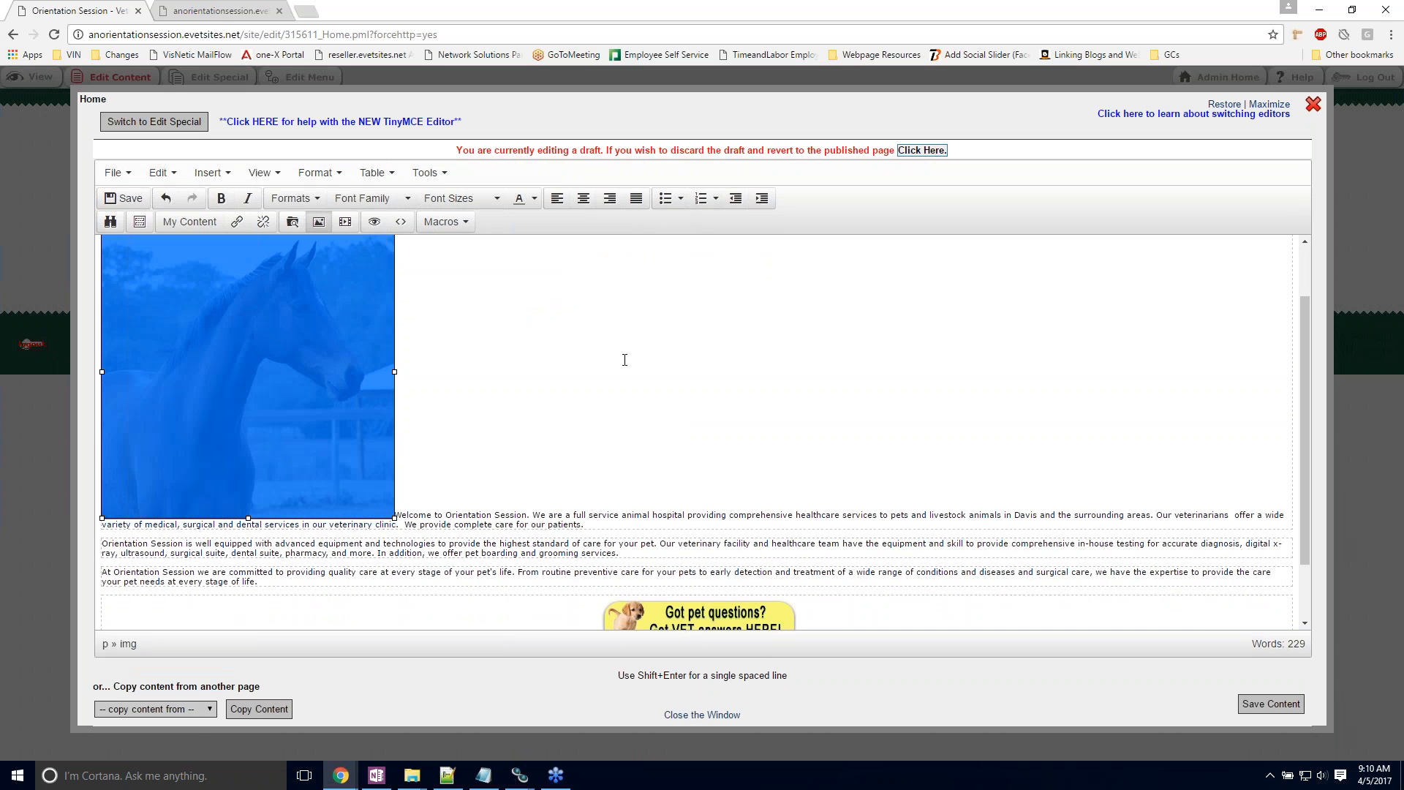
pyautogui.doubleClick(293, 358)
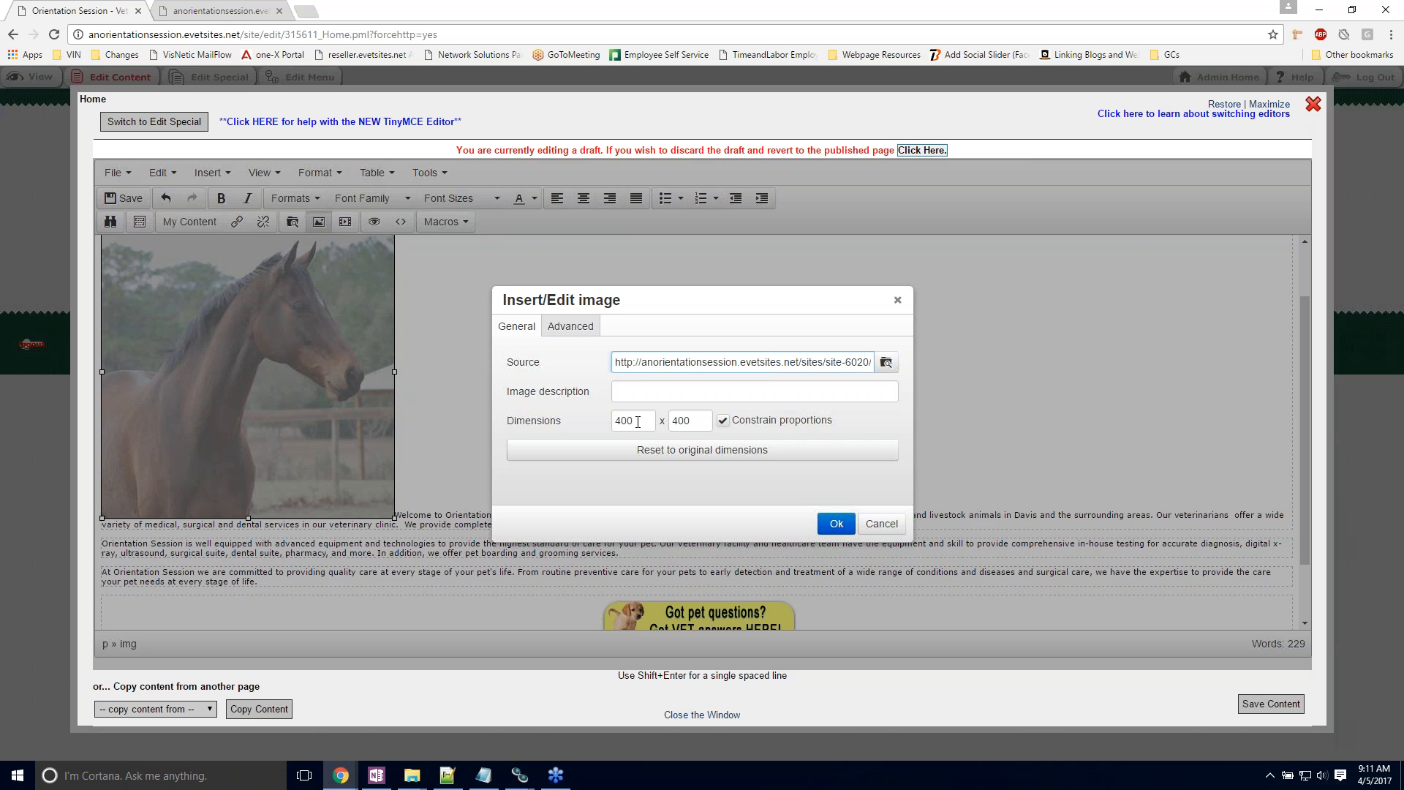
pyautogui.click(637, 421)
pyautogui.moveTo(641, 419); pyautogui.dragTo(617, 422)
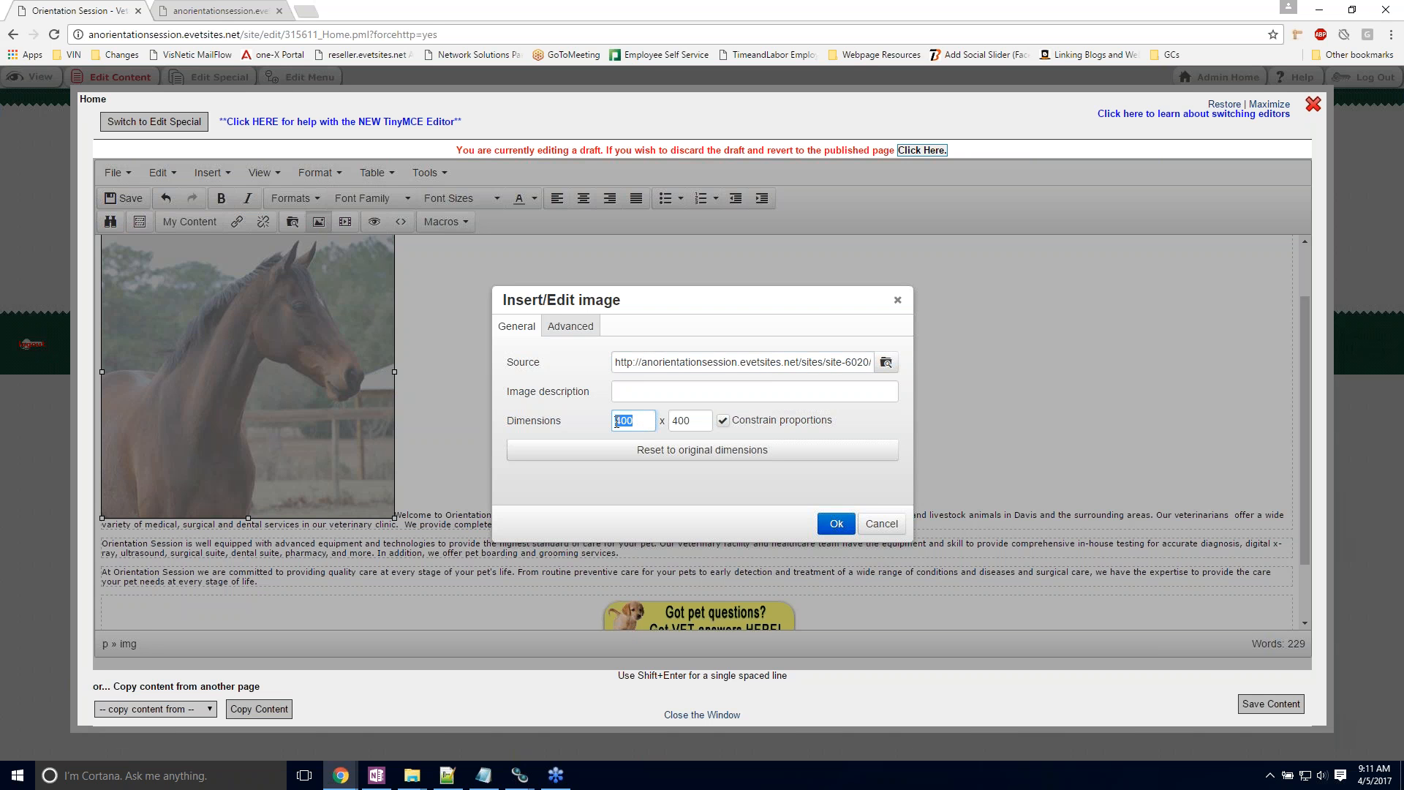
pyautogui.write('300')
pyautogui.click(656, 429)
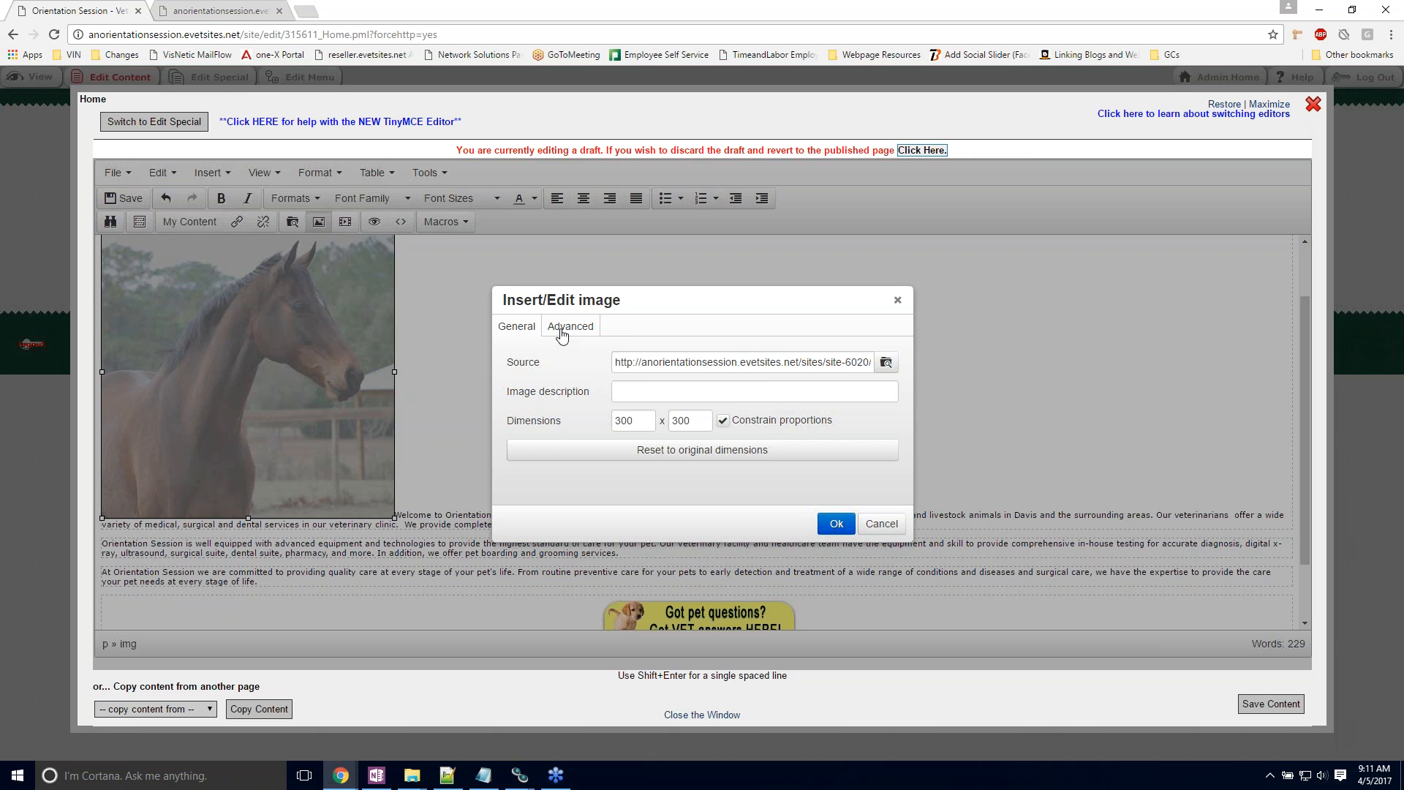
# Step: Align the horse picture left with a right margin of 10 and a bottom margin of 5
pyautogui.click(561, 335)
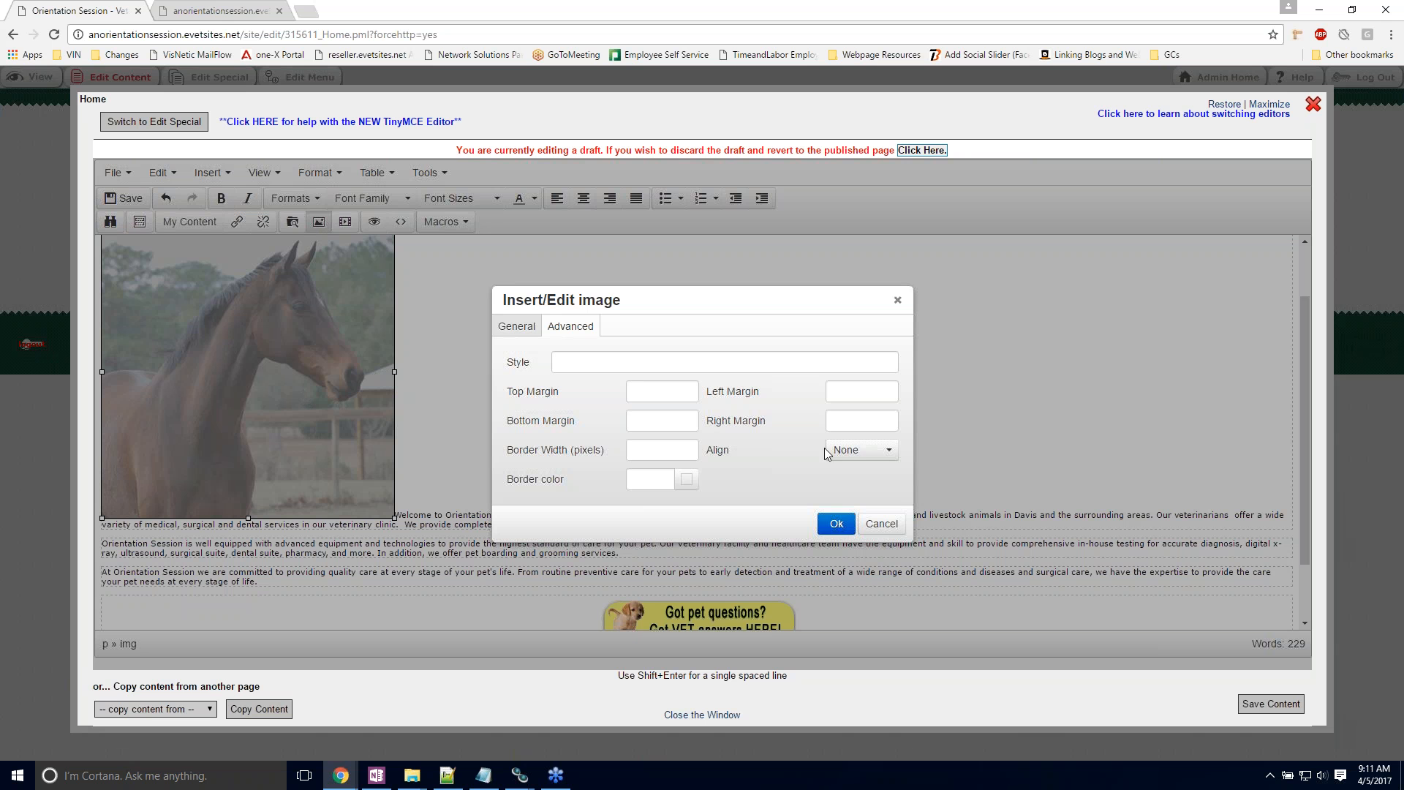
pyautogui.click(852, 453)
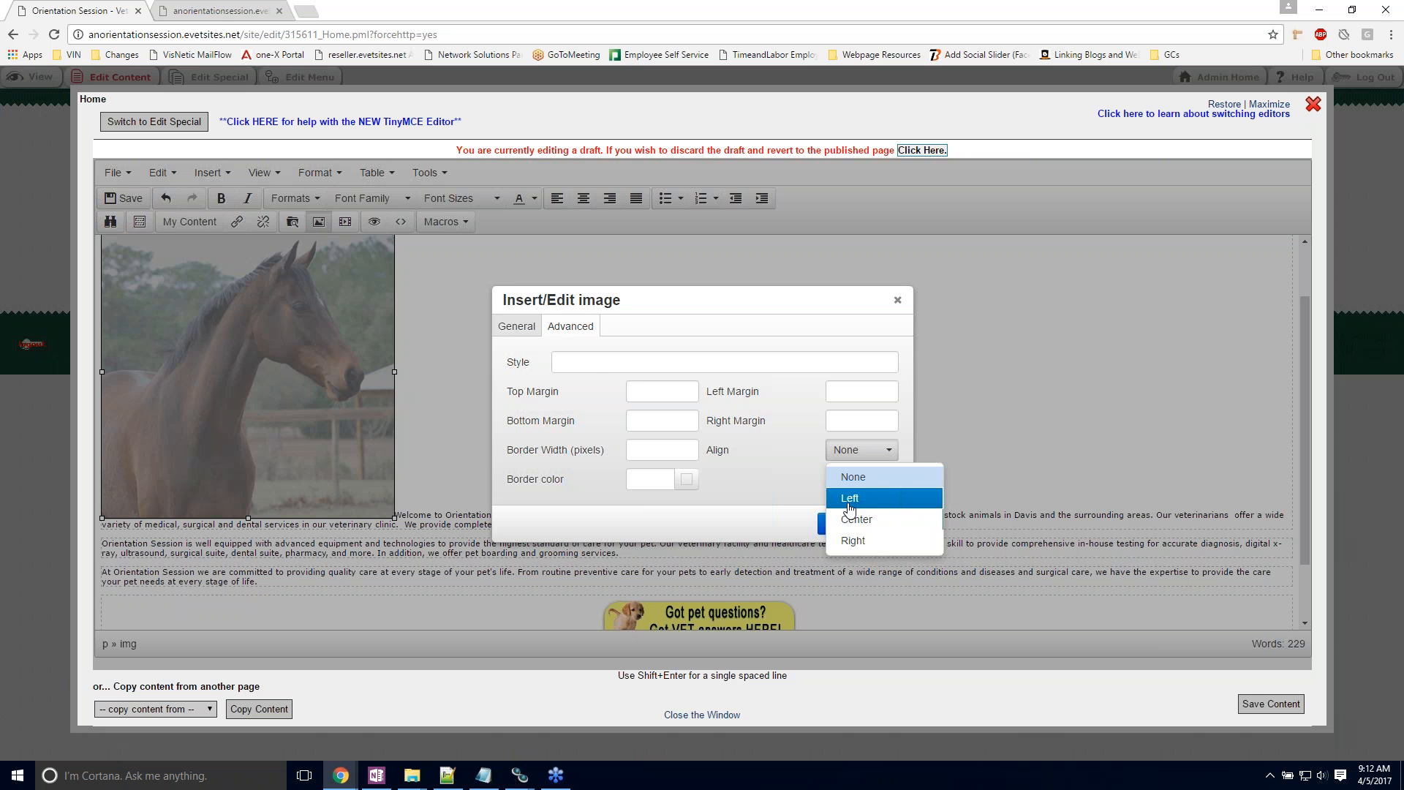
pyautogui.click(849, 499)
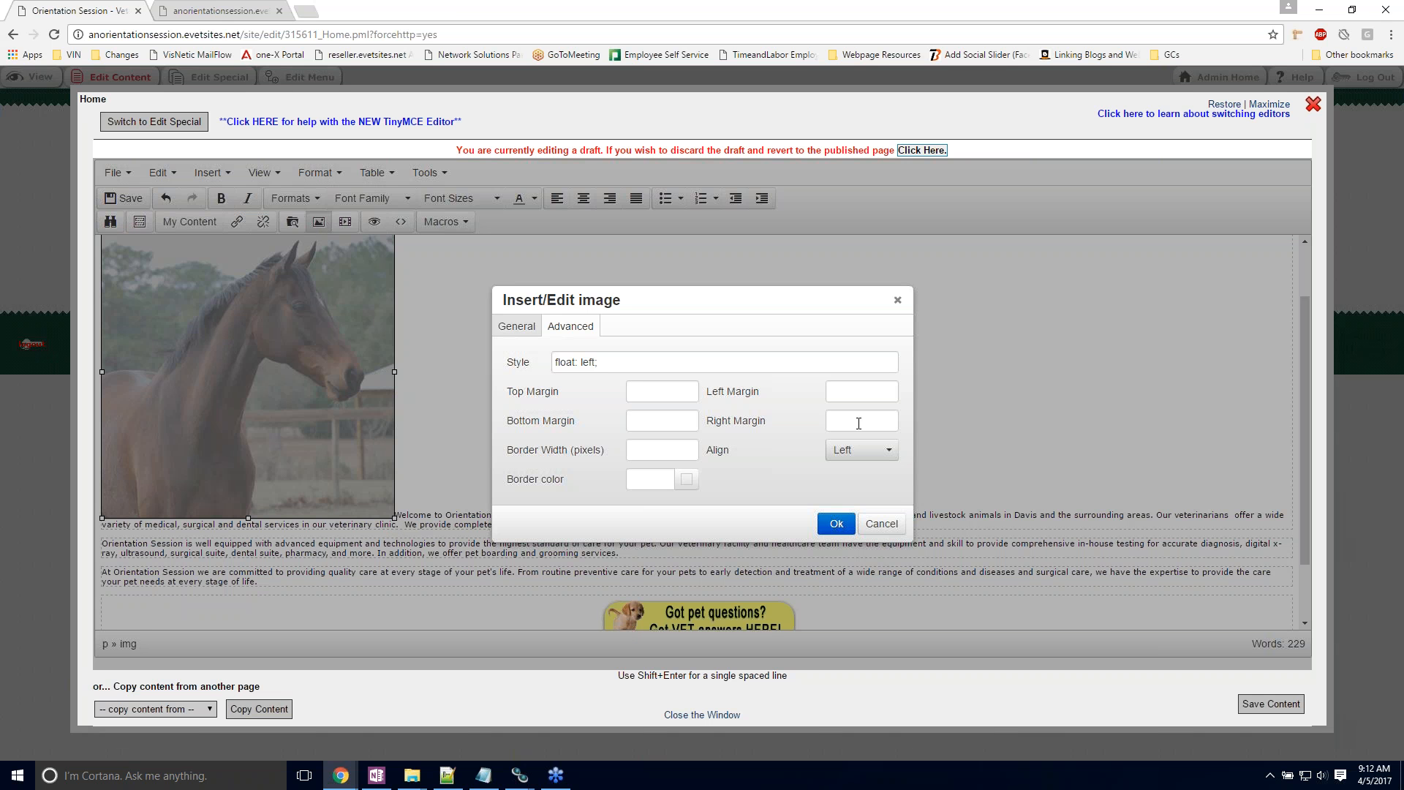
pyautogui.click(858, 423)
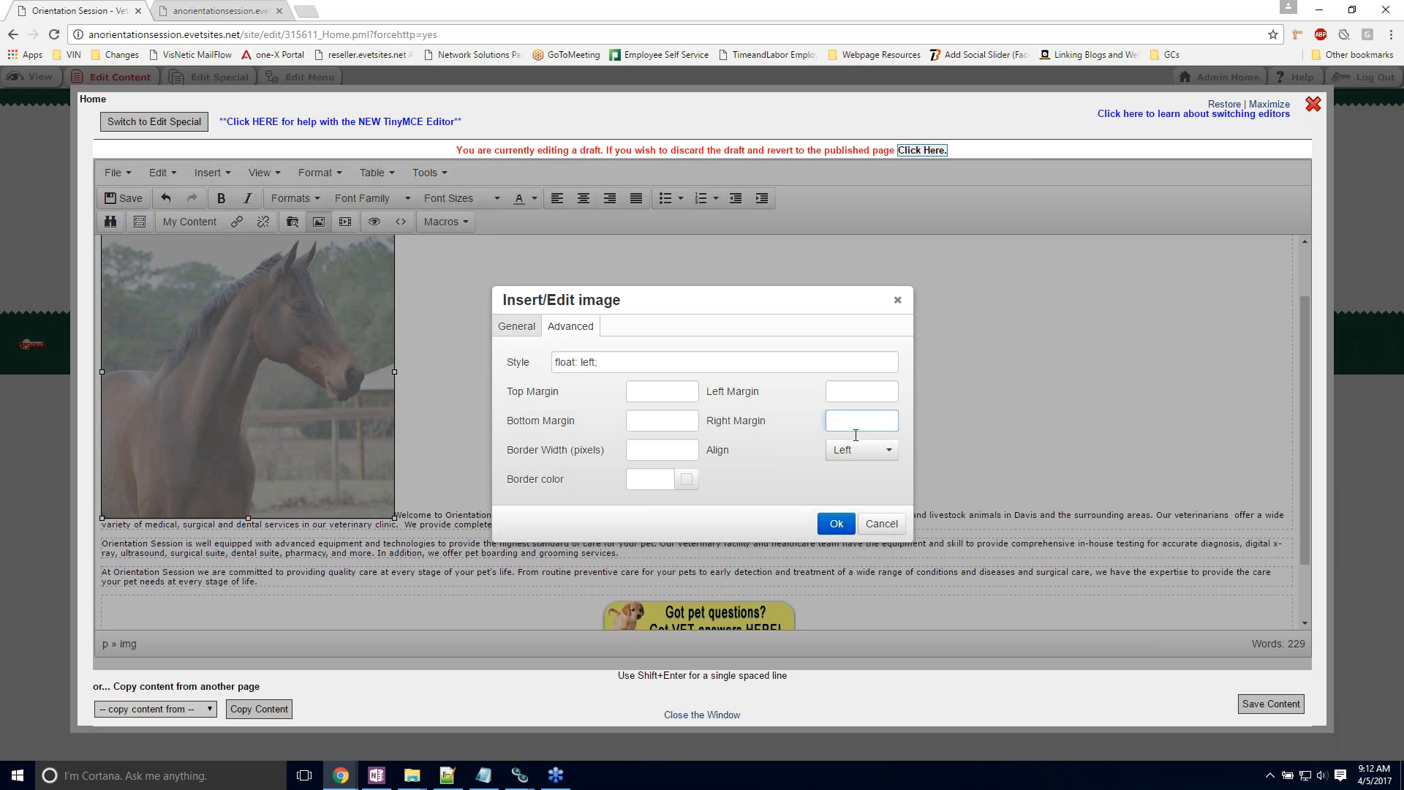
pyautogui.write('10')
pyautogui.click(670, 425)
pyautogui.write('5')
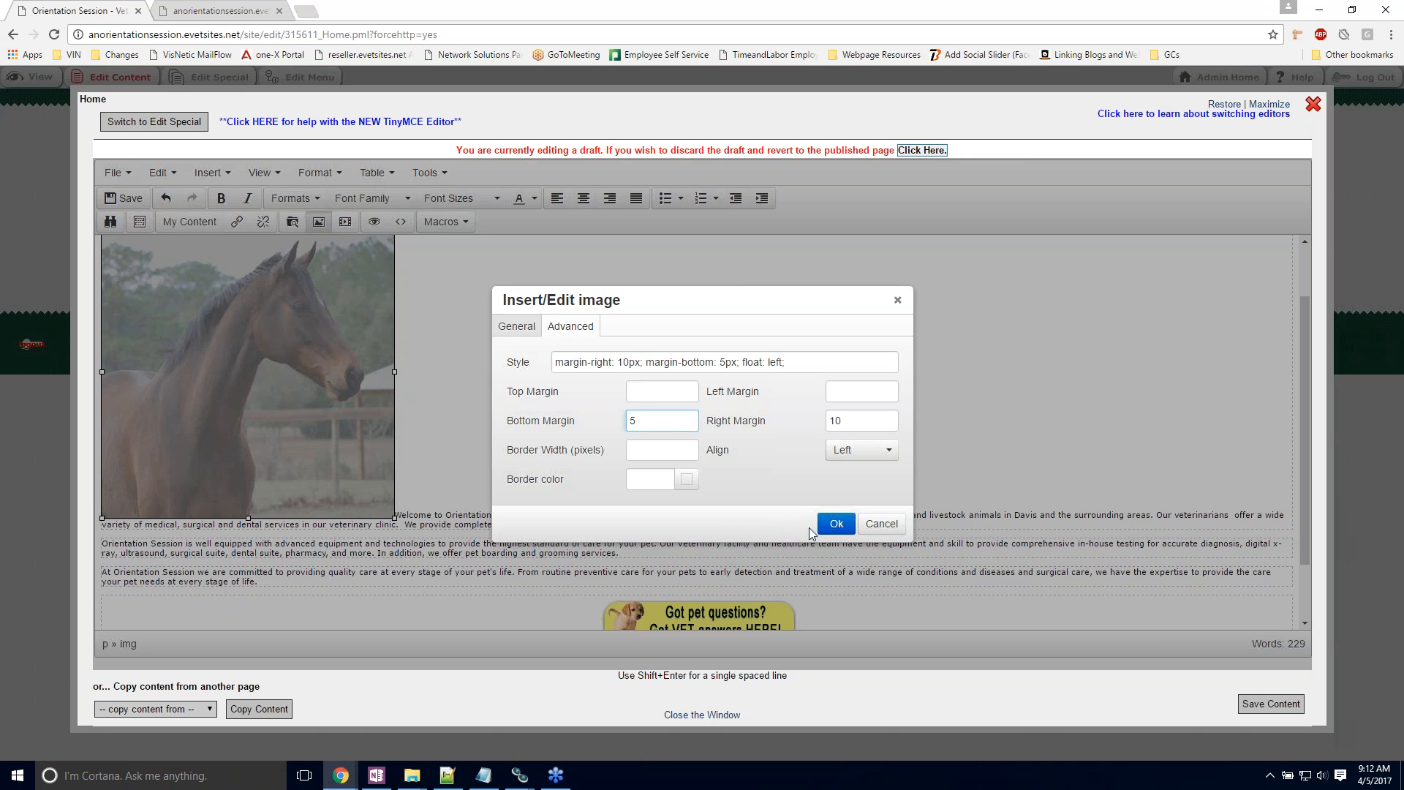
pyautogui.click(834, 523)
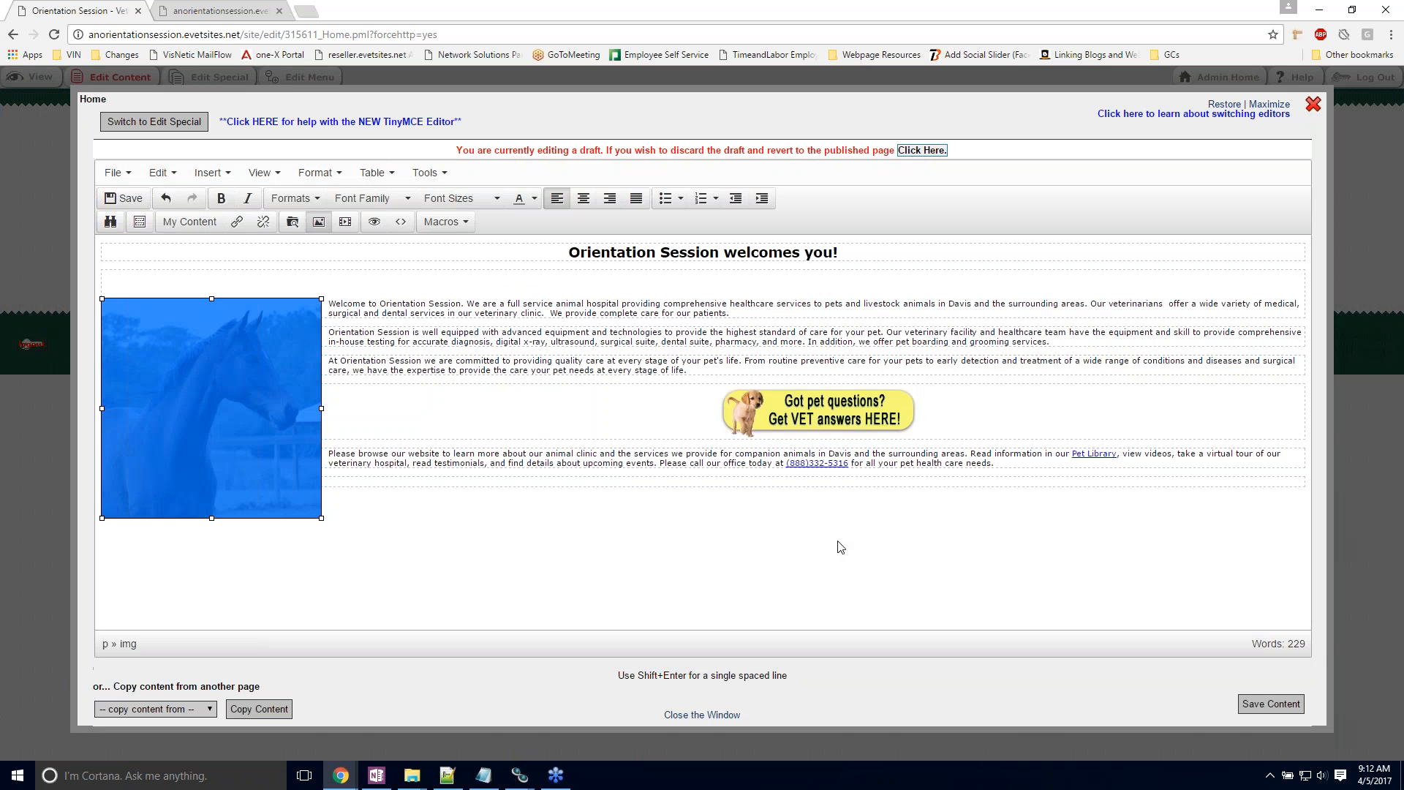
pyautogui.click(381, 422)
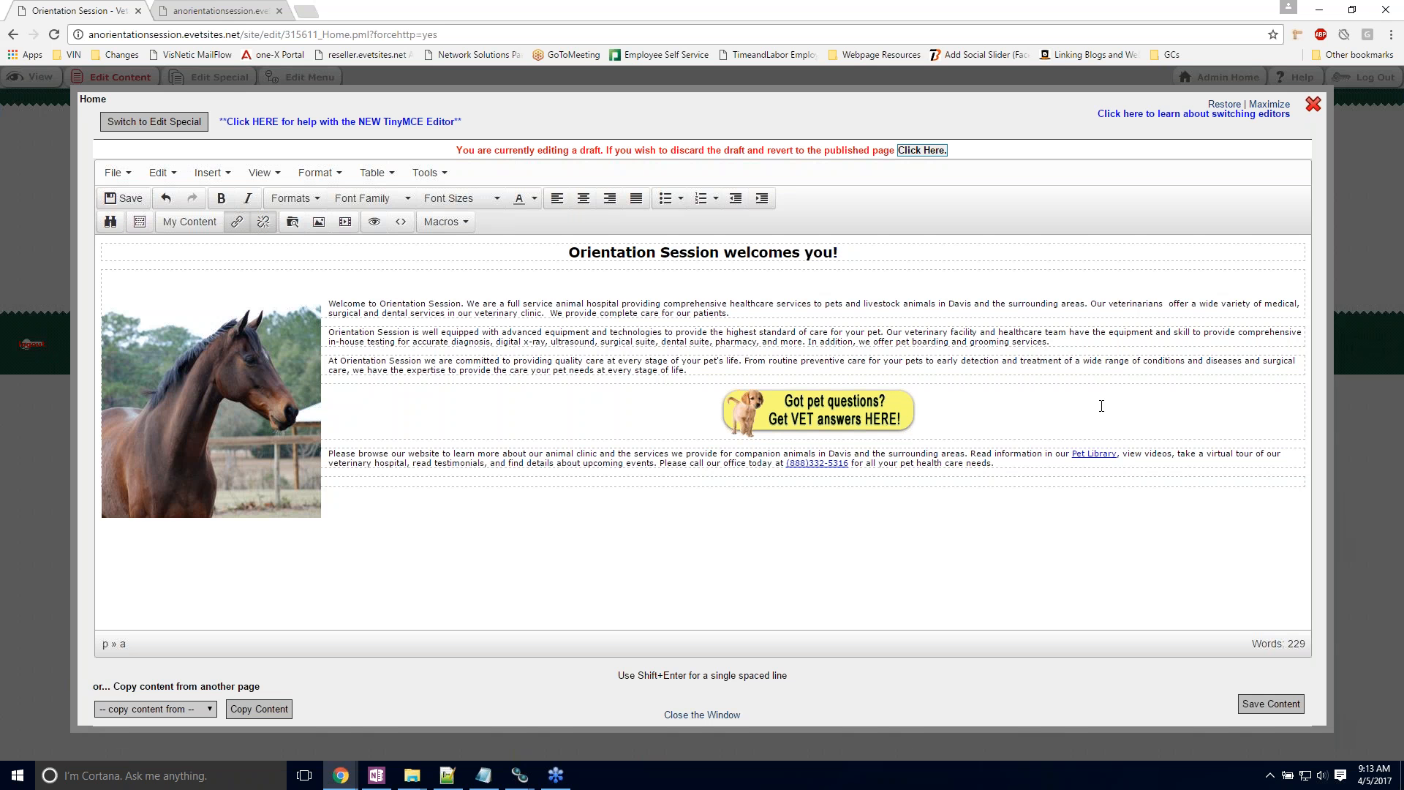
# Step: Save the home page content, close the editor and review the updated home page
pyautogui.click(1247, 705)
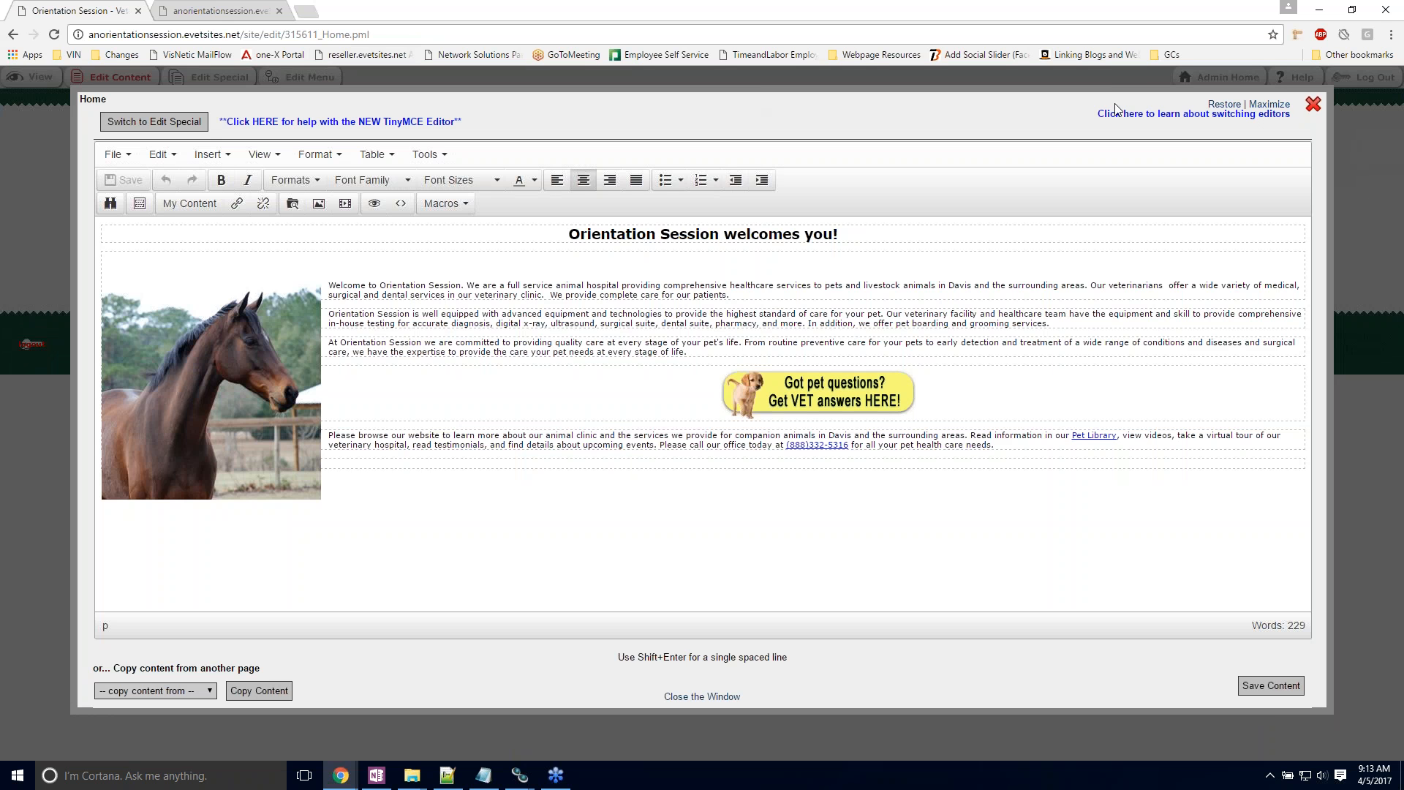
pyautogui.click(704, 696)
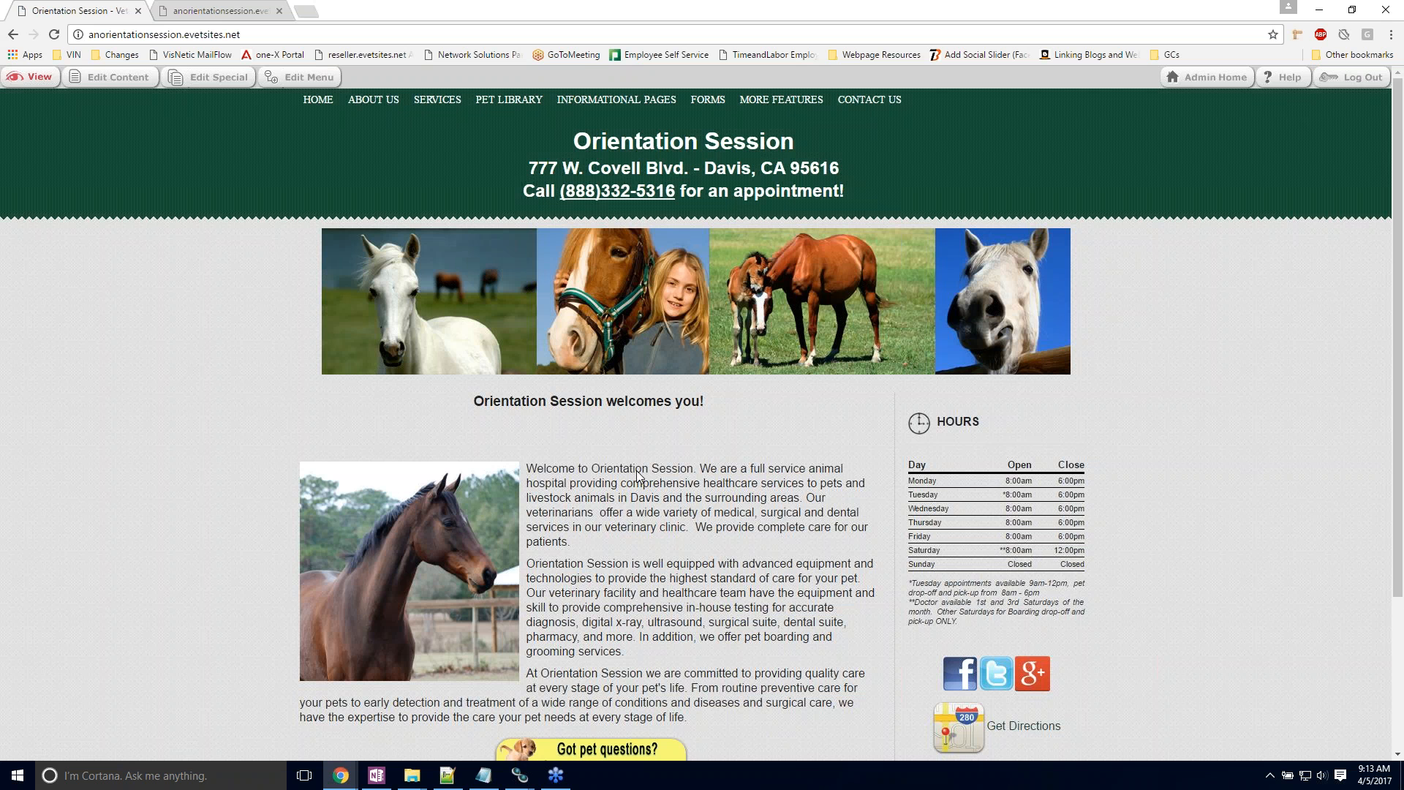
pyautogui.scroll(-1, 638, 476)
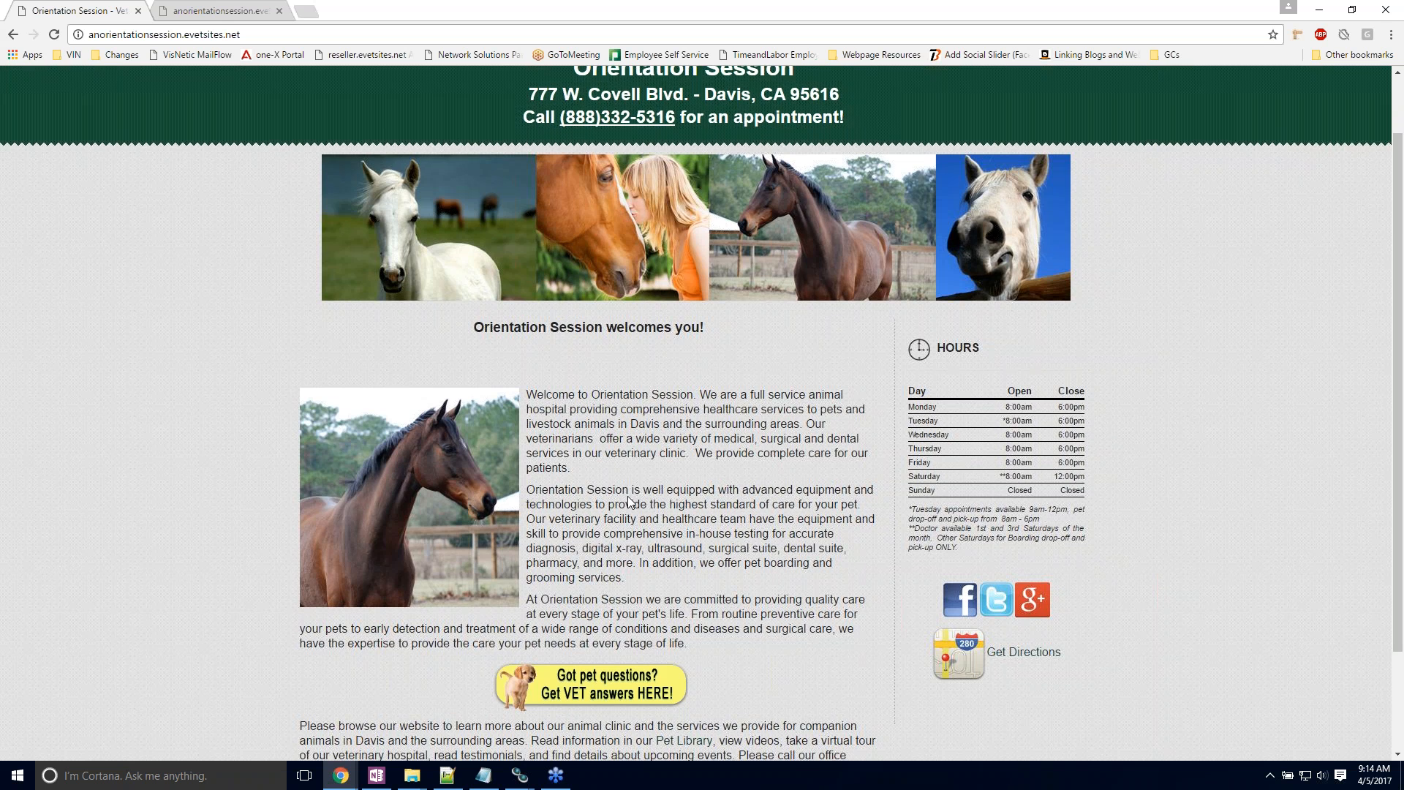
pyautogui.scroll(-2, 629, 502)
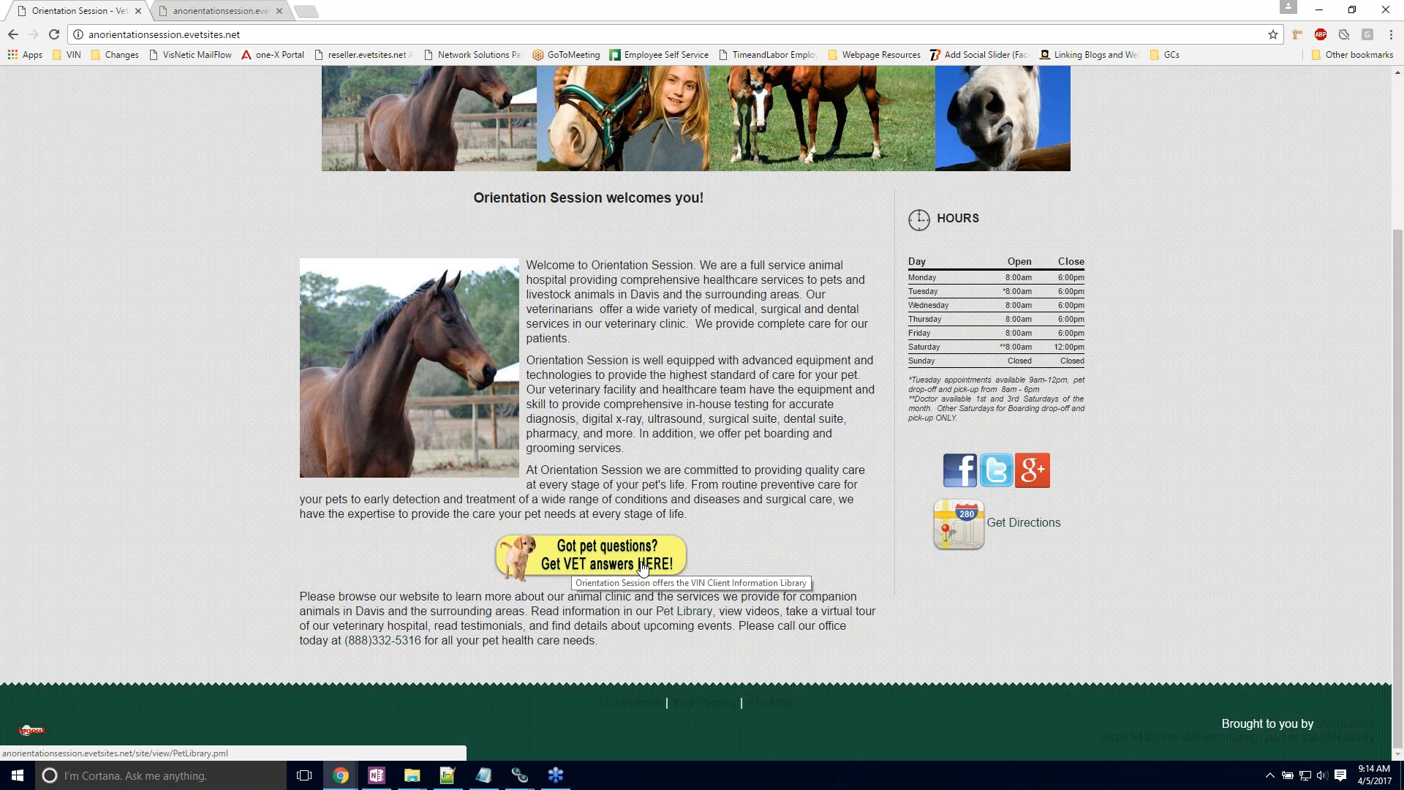
pyautogui.scroll(3, 637, 556)
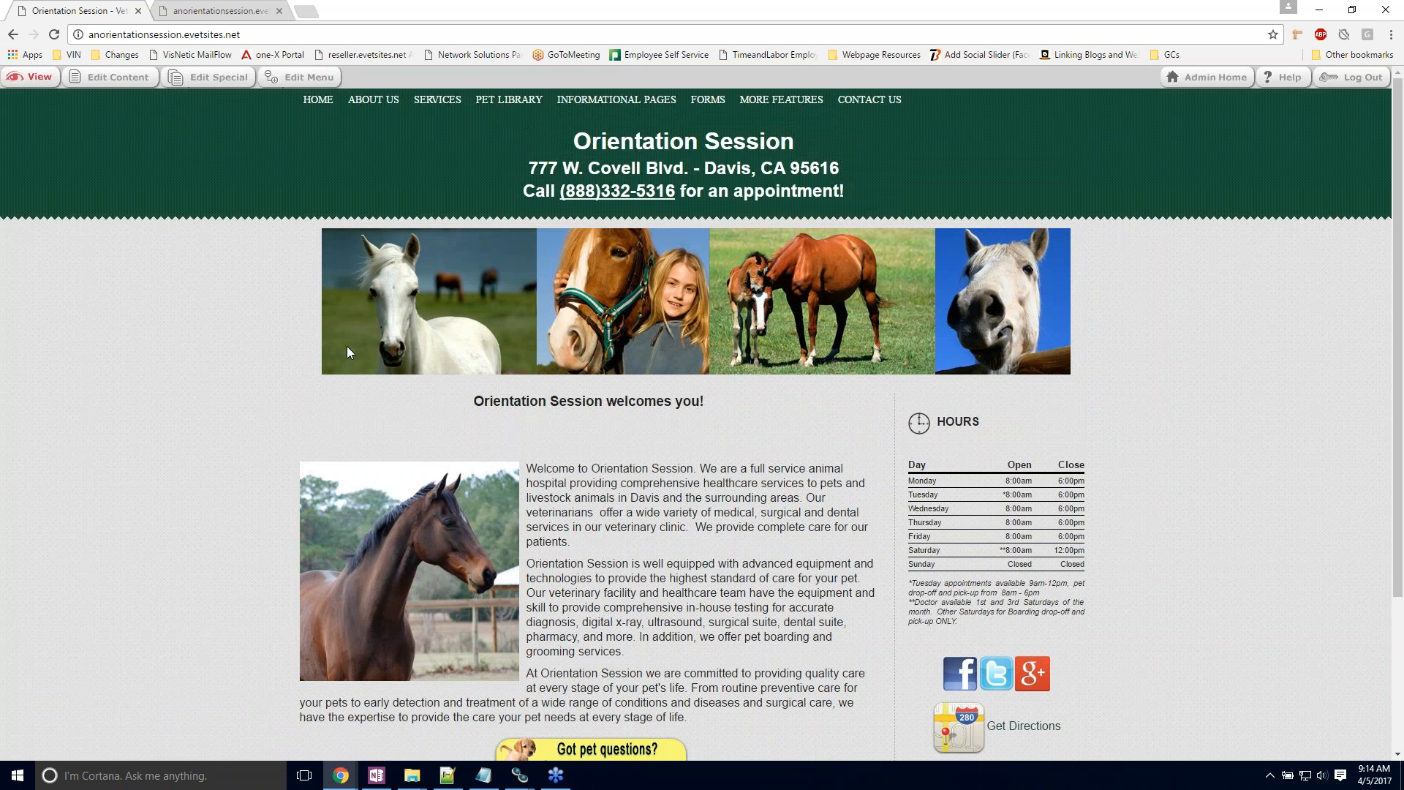
# Step: Reopen the home page content for editing and give the horse picture the description "Our horse. Epona"
pyautogui.click(125, 80)
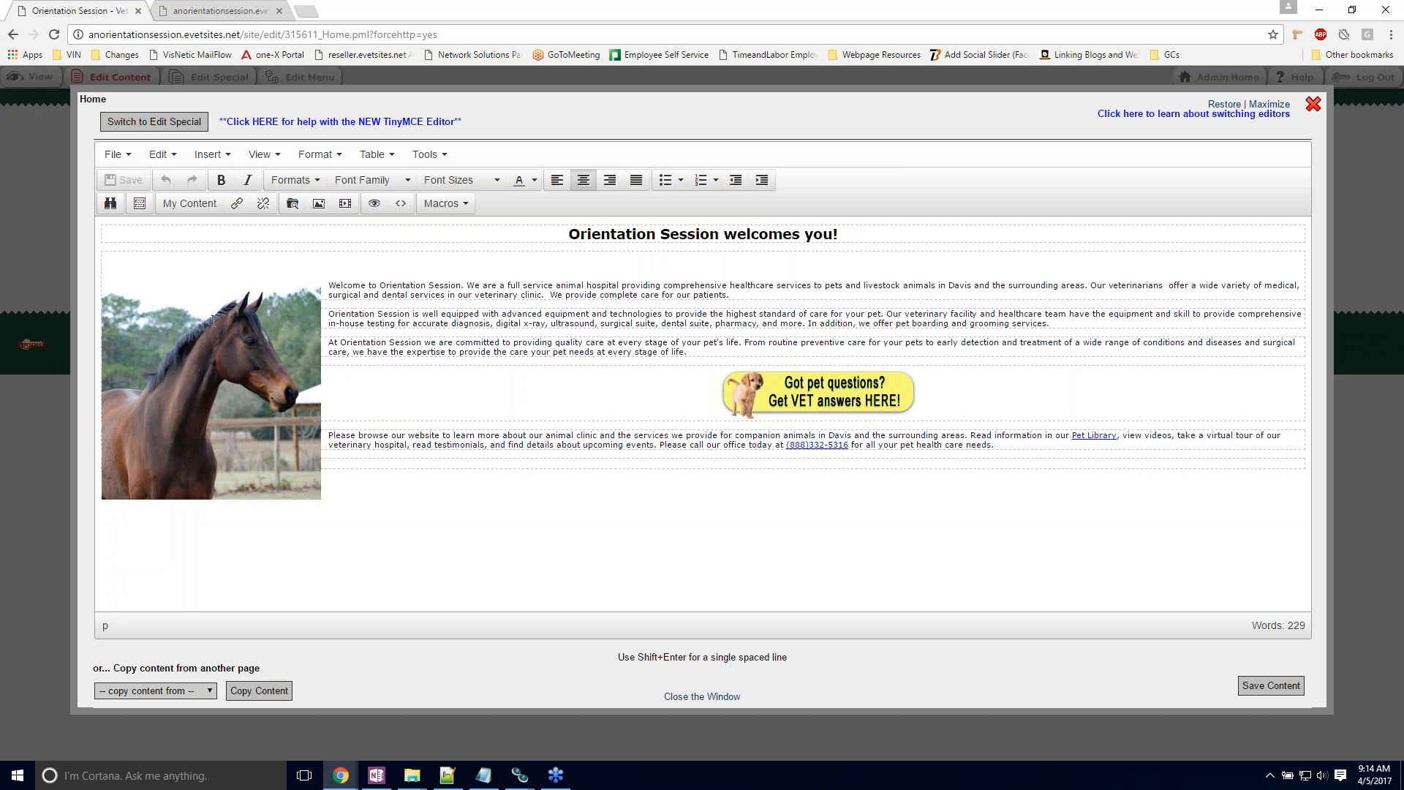
pyautogui.doubleClick(213, 320)
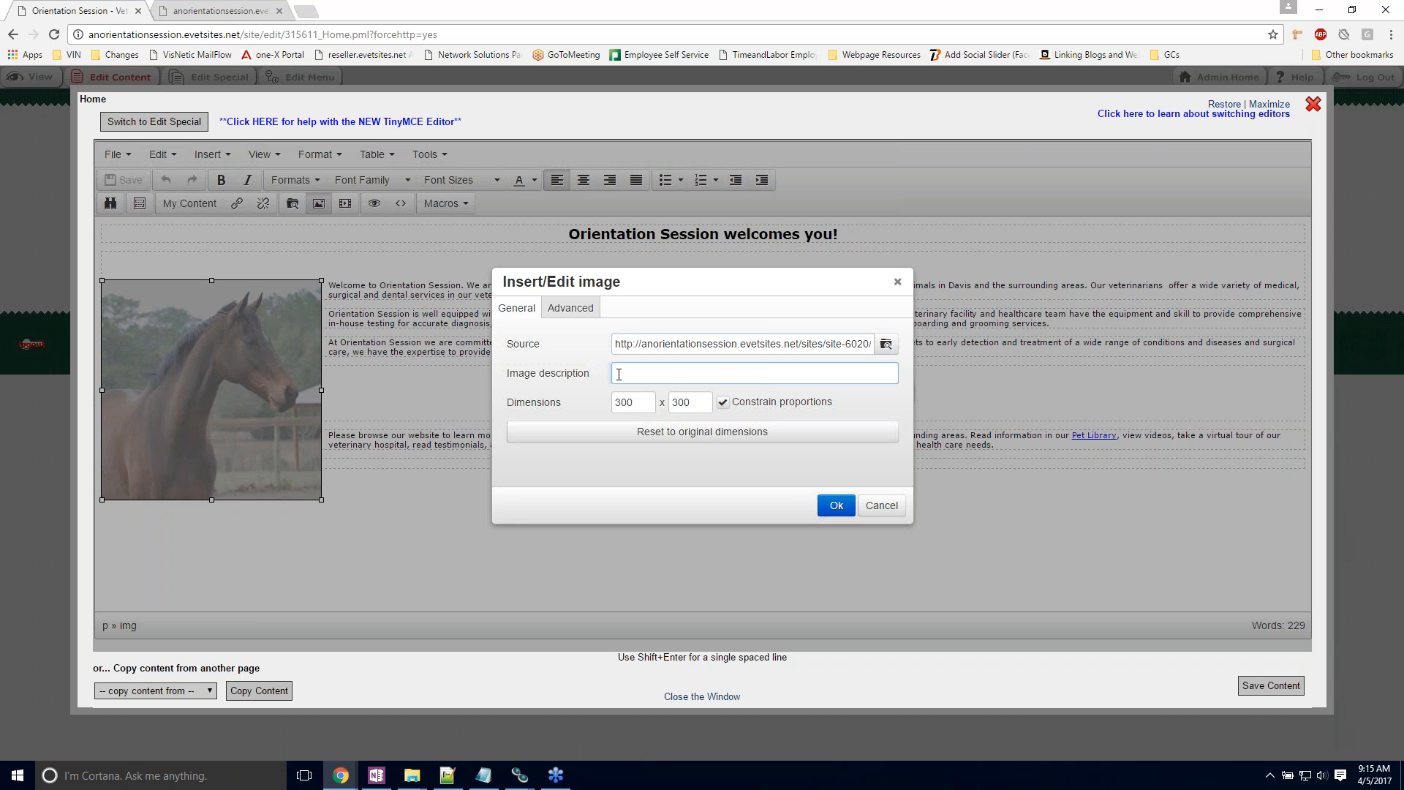
pyautogui.write('Our horse.')
pyautogui.write(' Epona')
pyautogui.click(832, 505)
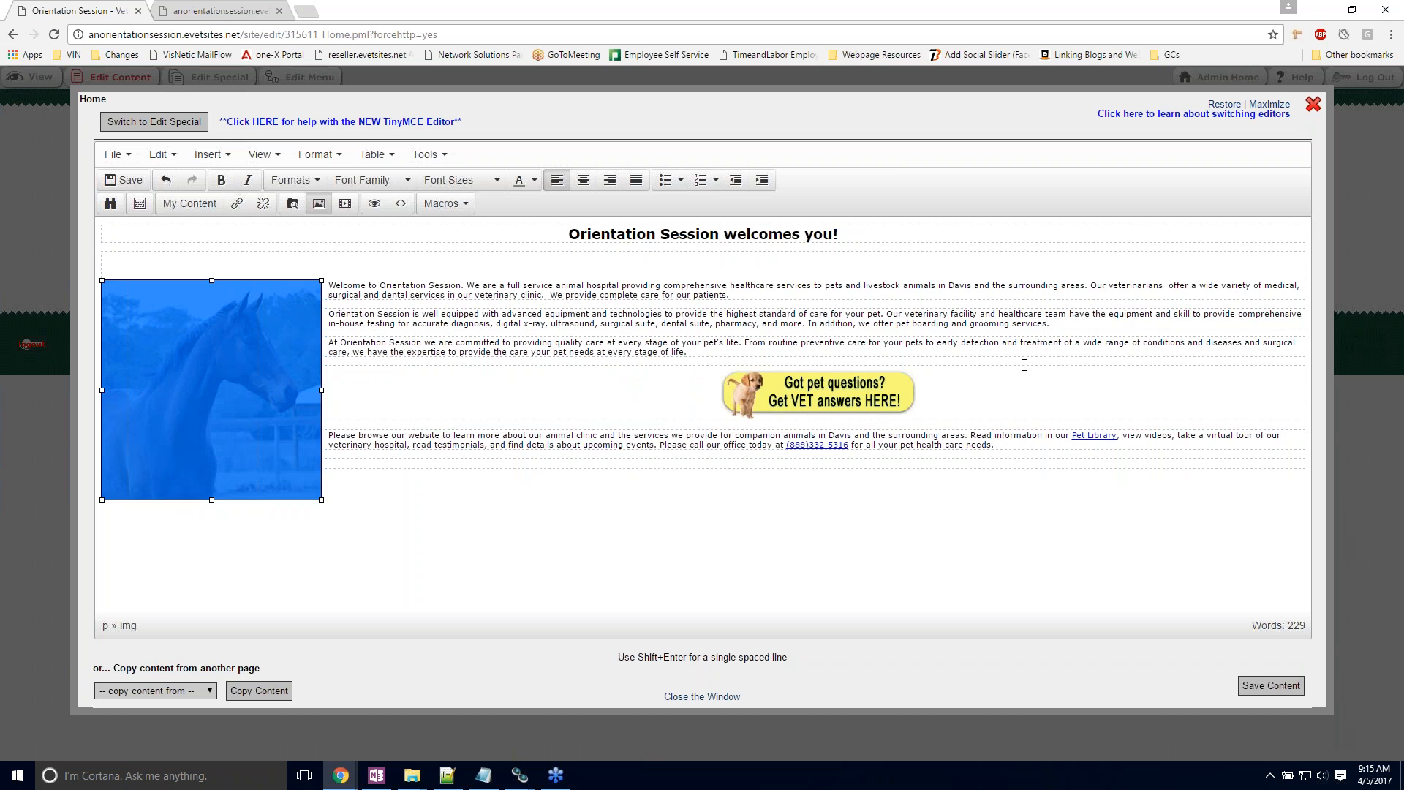
# Step: Remove the existing link from the "Got pet questions?" banner image and open the settings for inserting a new link
pyautogui.moveTo(905, 344); pyautogui.dragTo(925, 345)
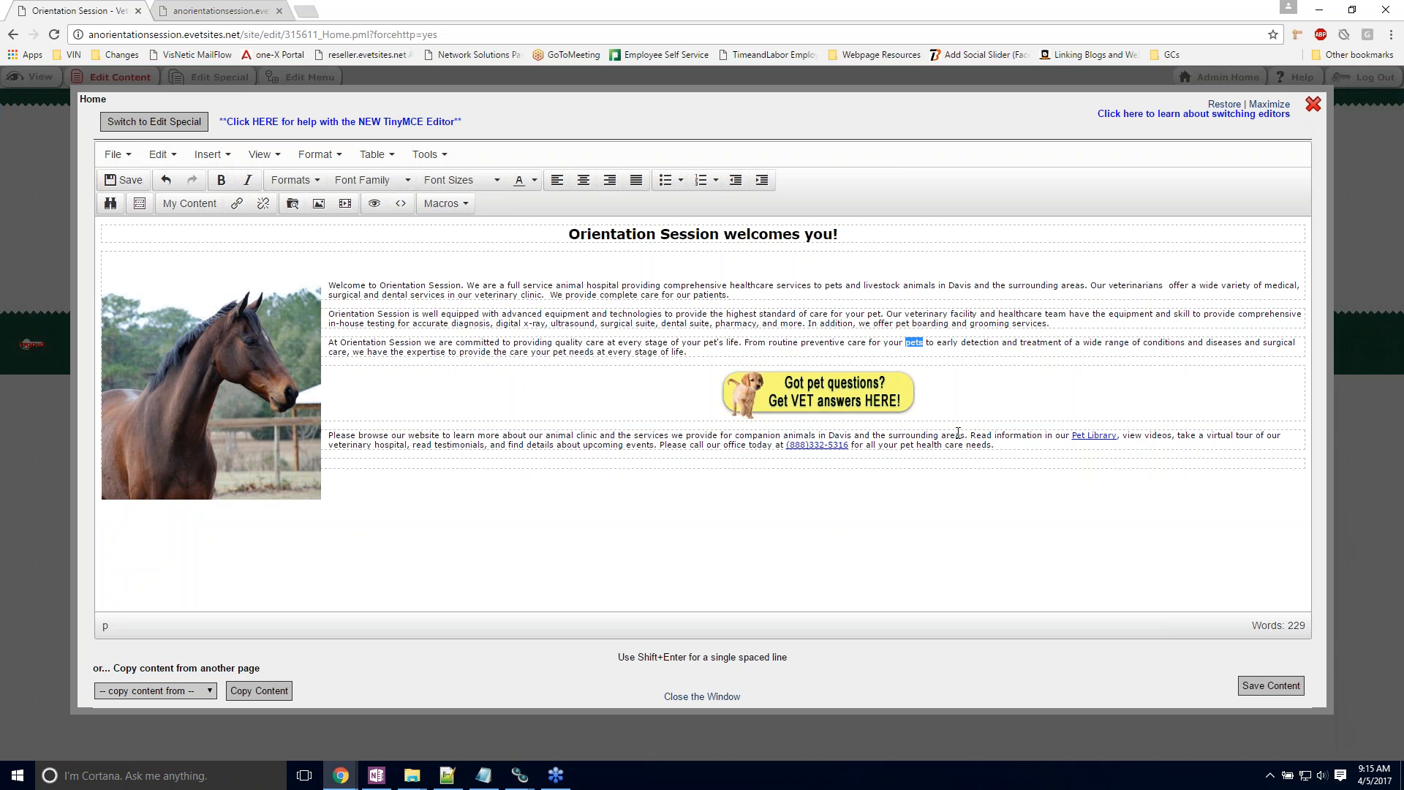
pyautogui.click(939, 405)
pyautogui.click(863, 395)
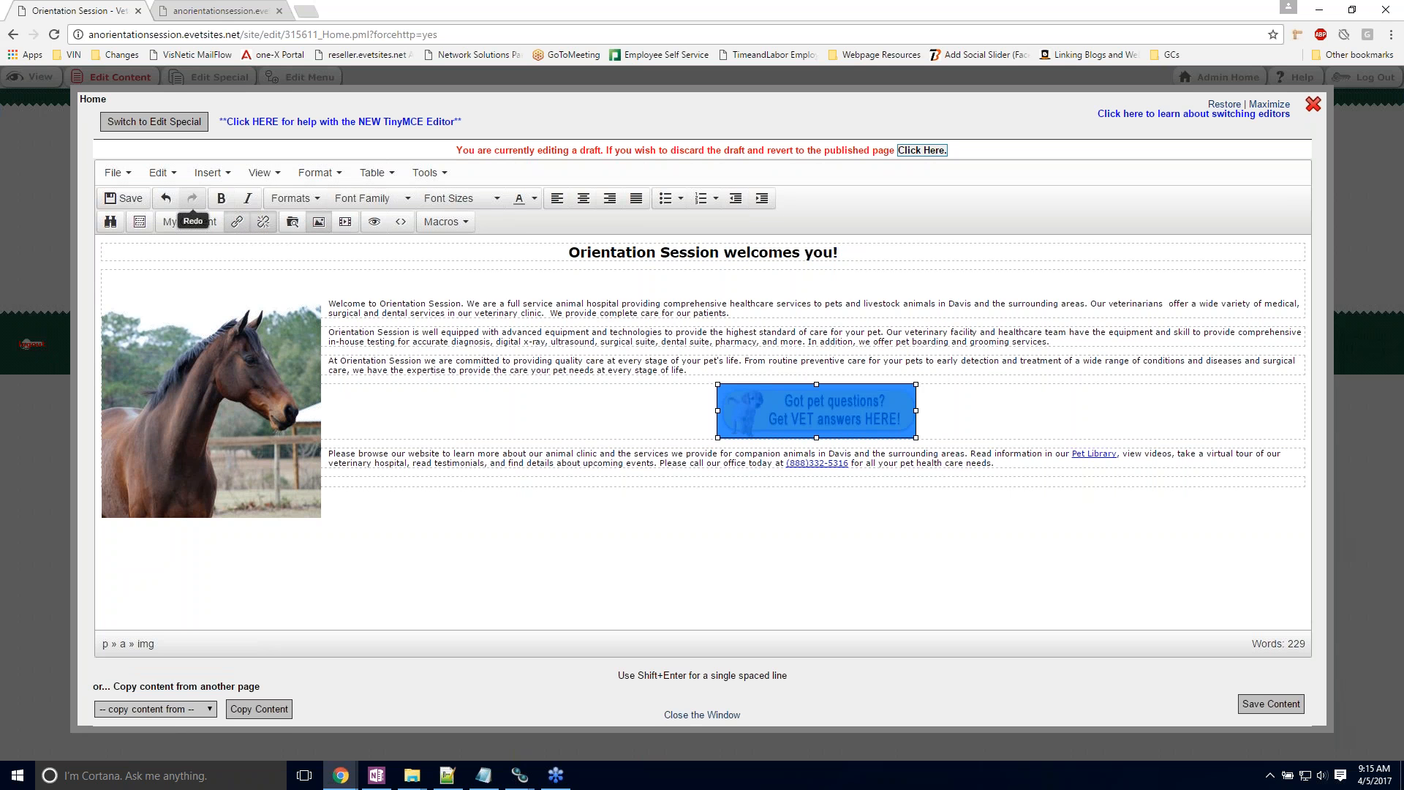
pyautogui.click(270, 231)
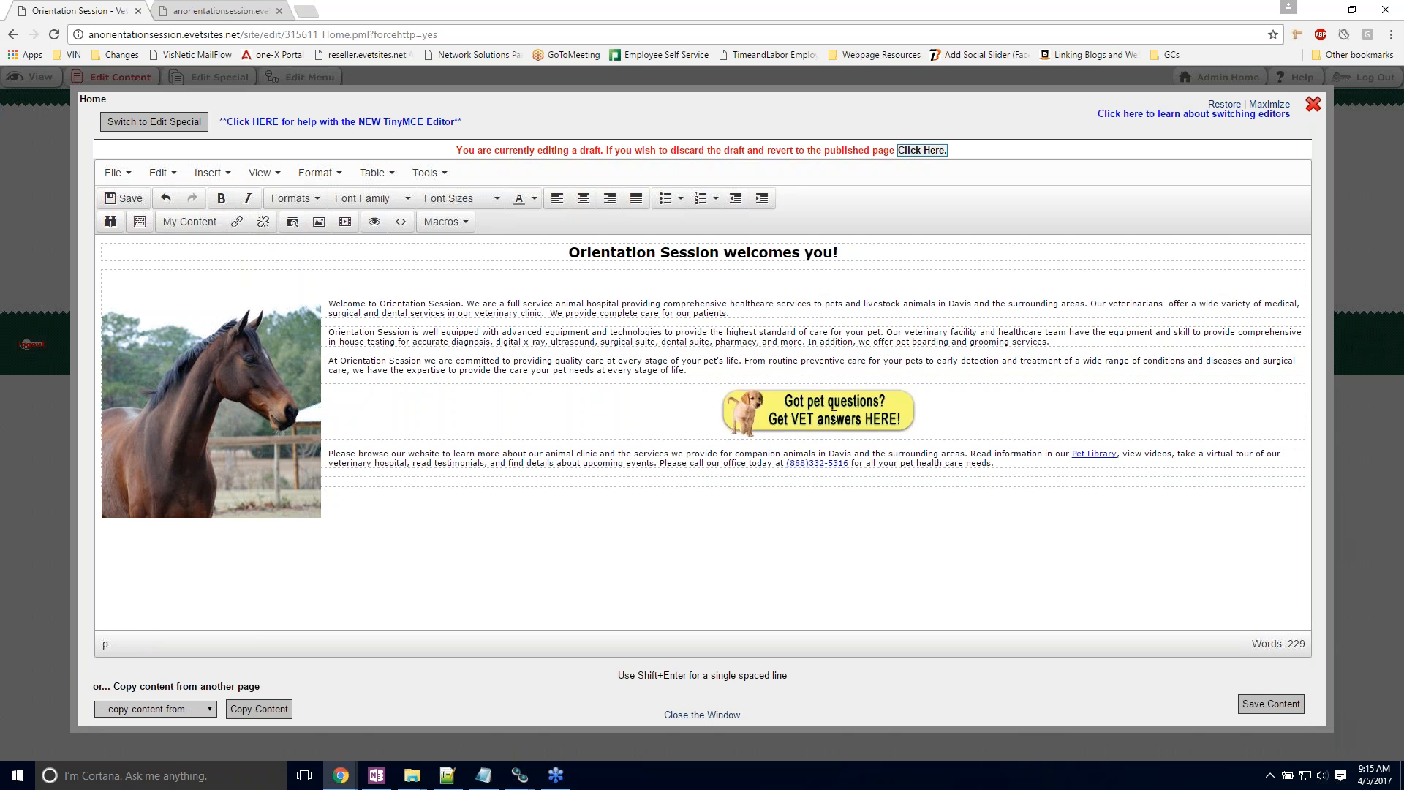
pyautogui.click(237, 224)
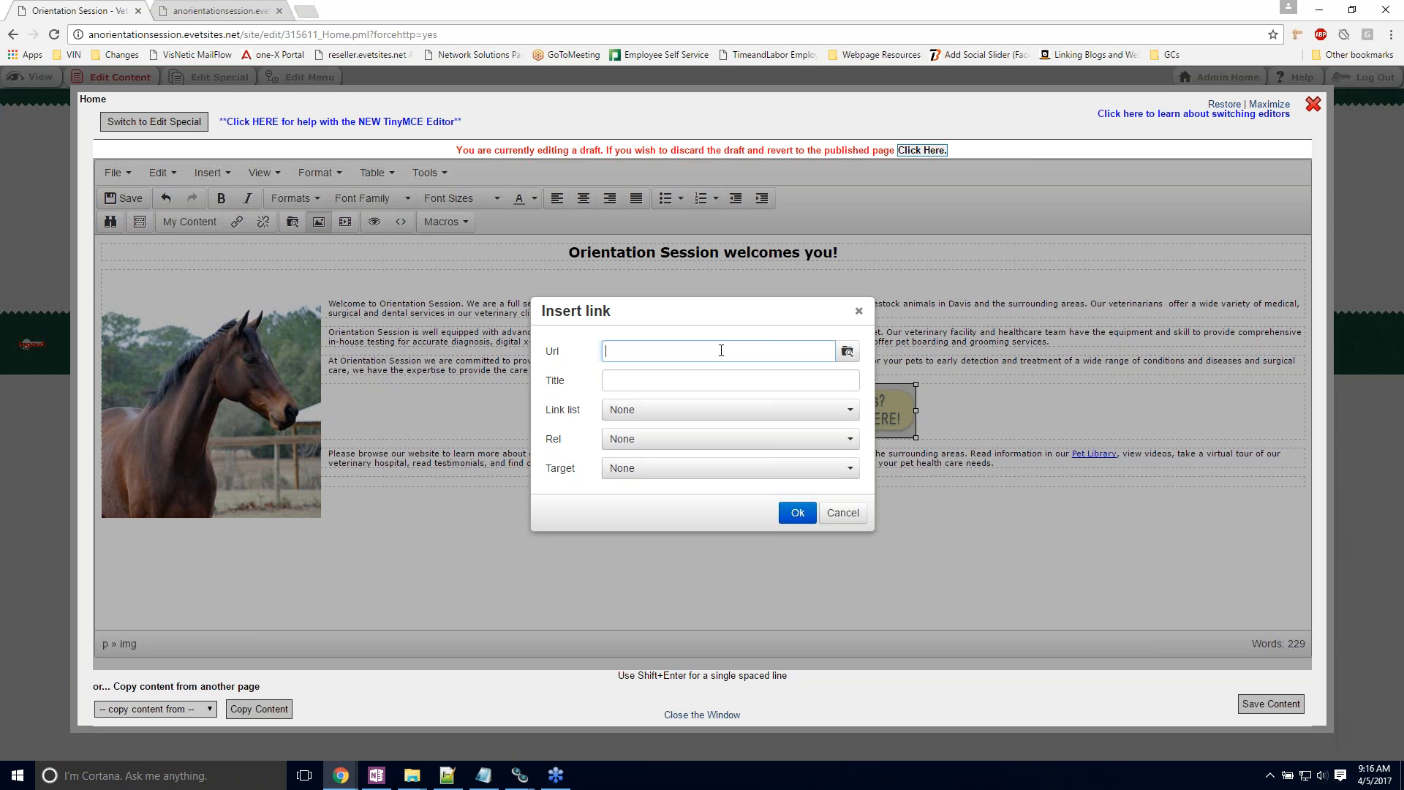
pyautogui.write('www.google.com')
pyautogui.press('BackSpace')
pyautogui.press('BackSpace')
pyautogui.press('BackSpace')
pyautogui.press('BackSpace')
pyautogui.press('BackSpace')
pyautogui.press('BackSpace')
pyautogui.press('BackSpace')
pyautogui.press('BackSpace')
pyautogui.press('BackSpace')
pyautogui.press('BackSpace')
pyautogui.press('BackSpace')
pyautogui.press('BackSpace')
pyautogui.press('BackSpace')
pyautogui.press('BackSpace')
# Step: Link the banner image to the site's Pet Library page, leaving the link target at None
pyautogui.click(671, 414)
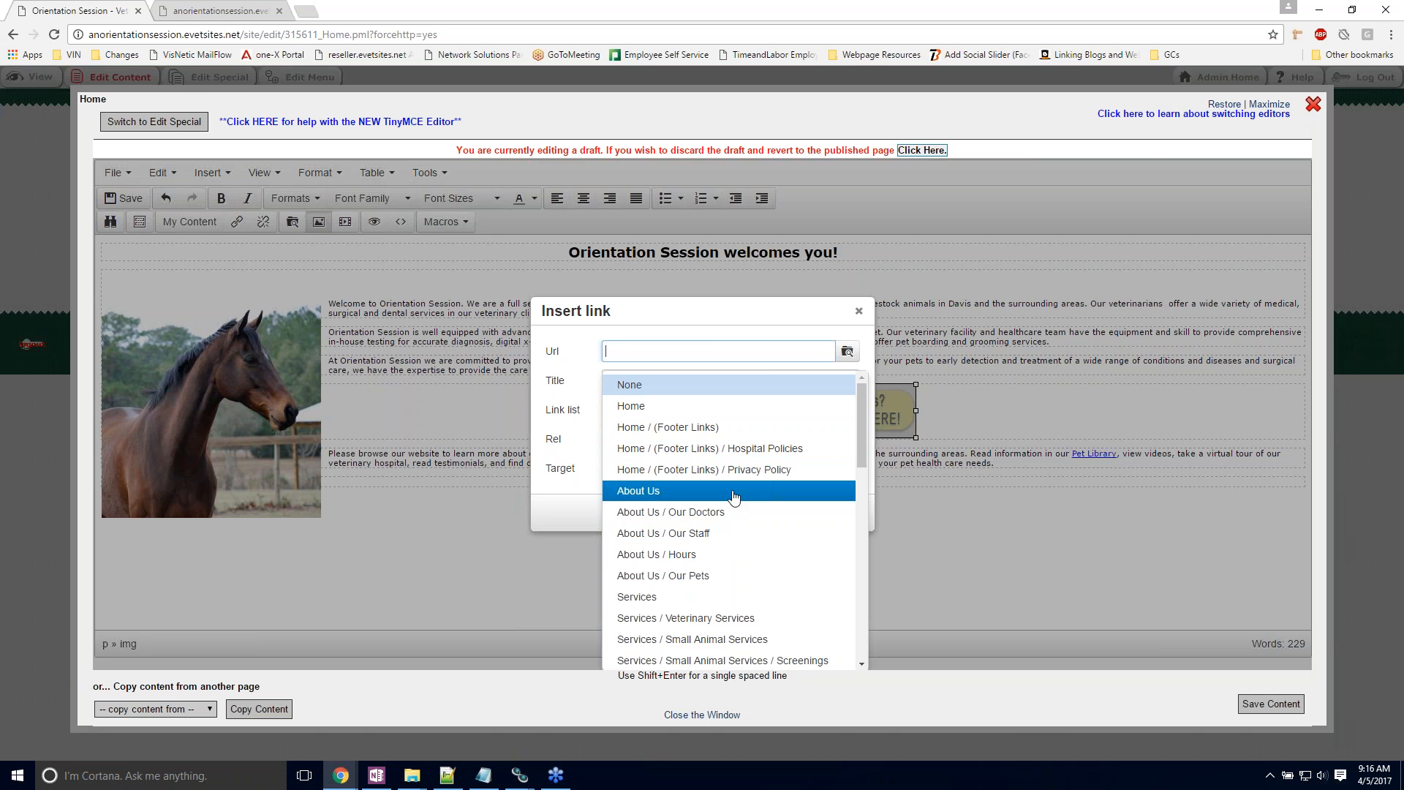
pyautogui.scroll(-3, 733, 496)
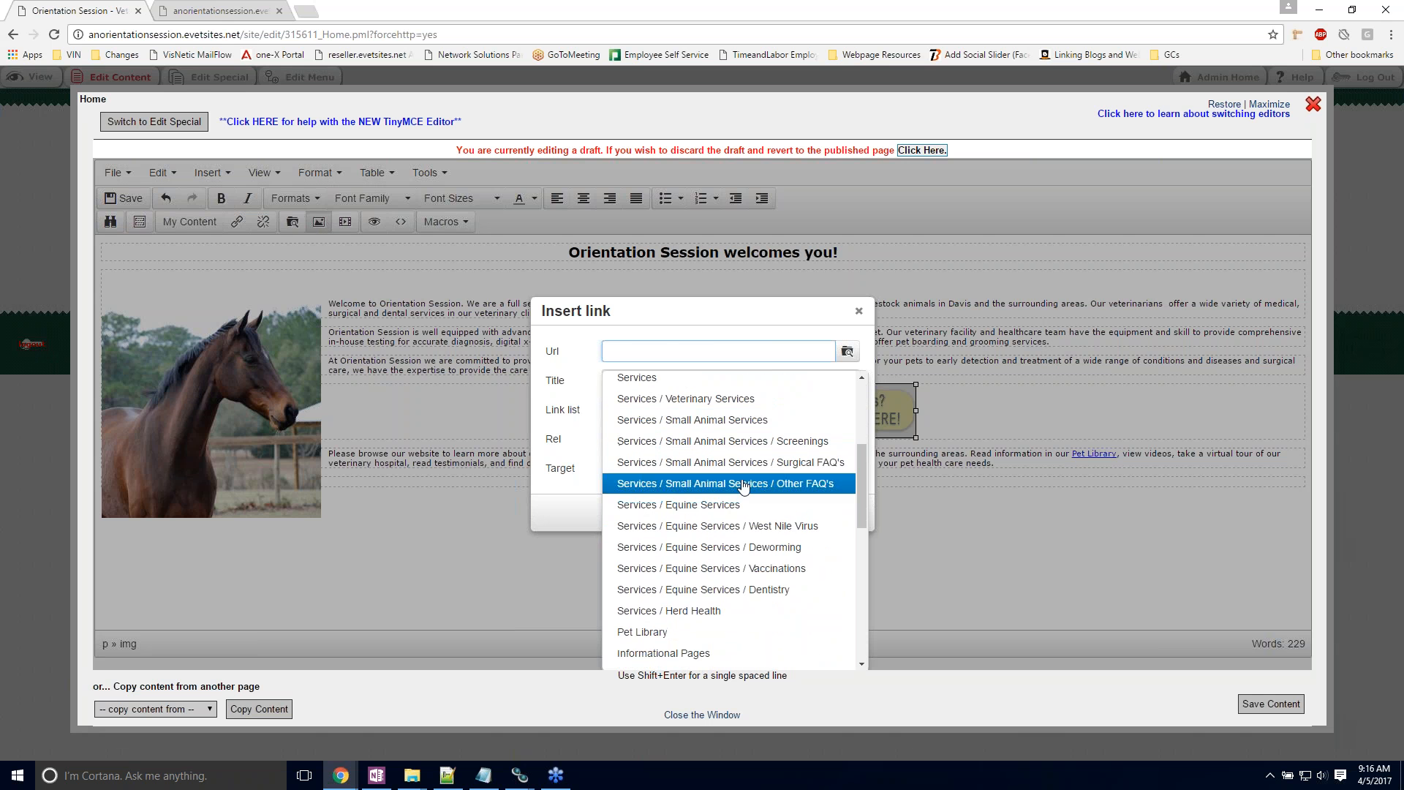
pyautogui.scroll(-1, 733, 496)
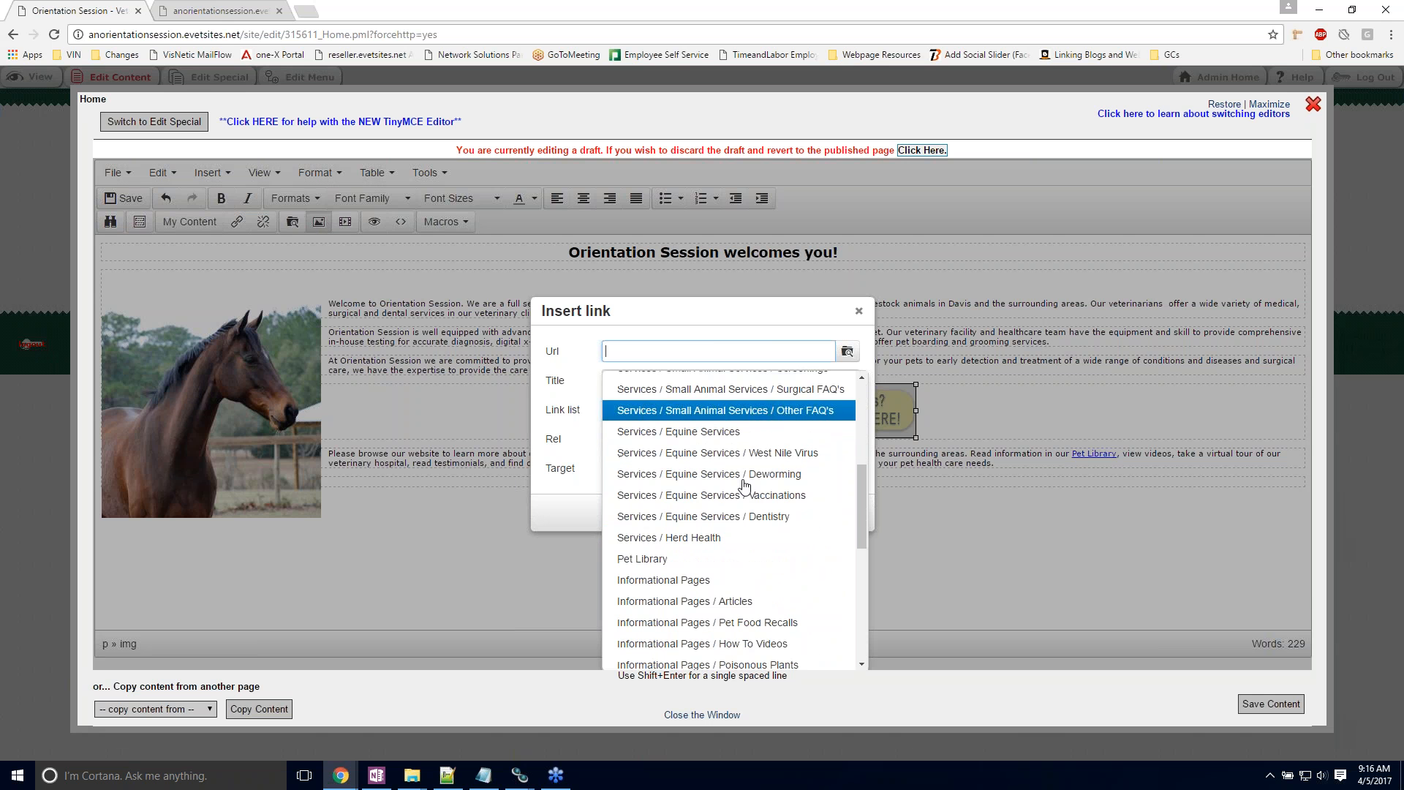
pyautogui.click(646, 561)
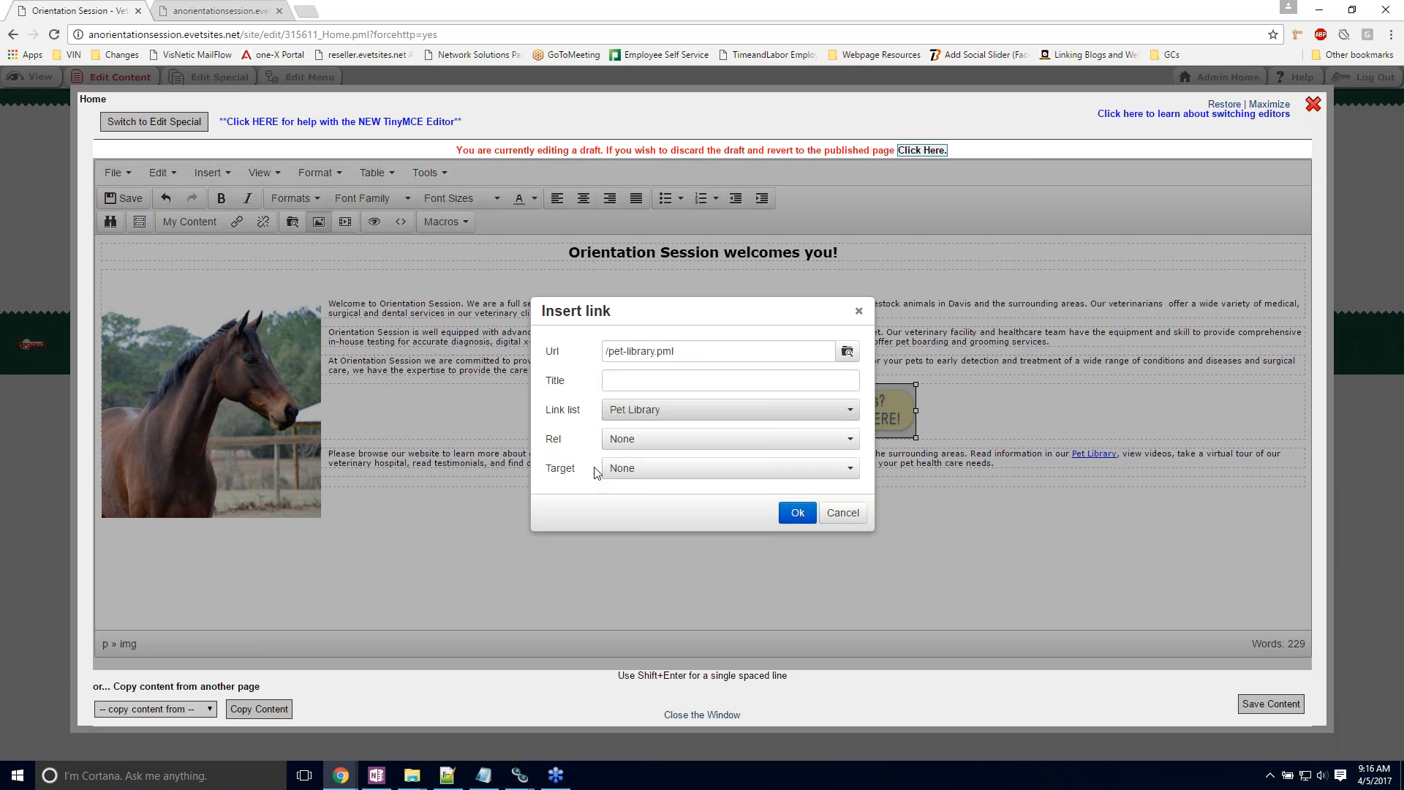
pyautogui.click(659, 474)
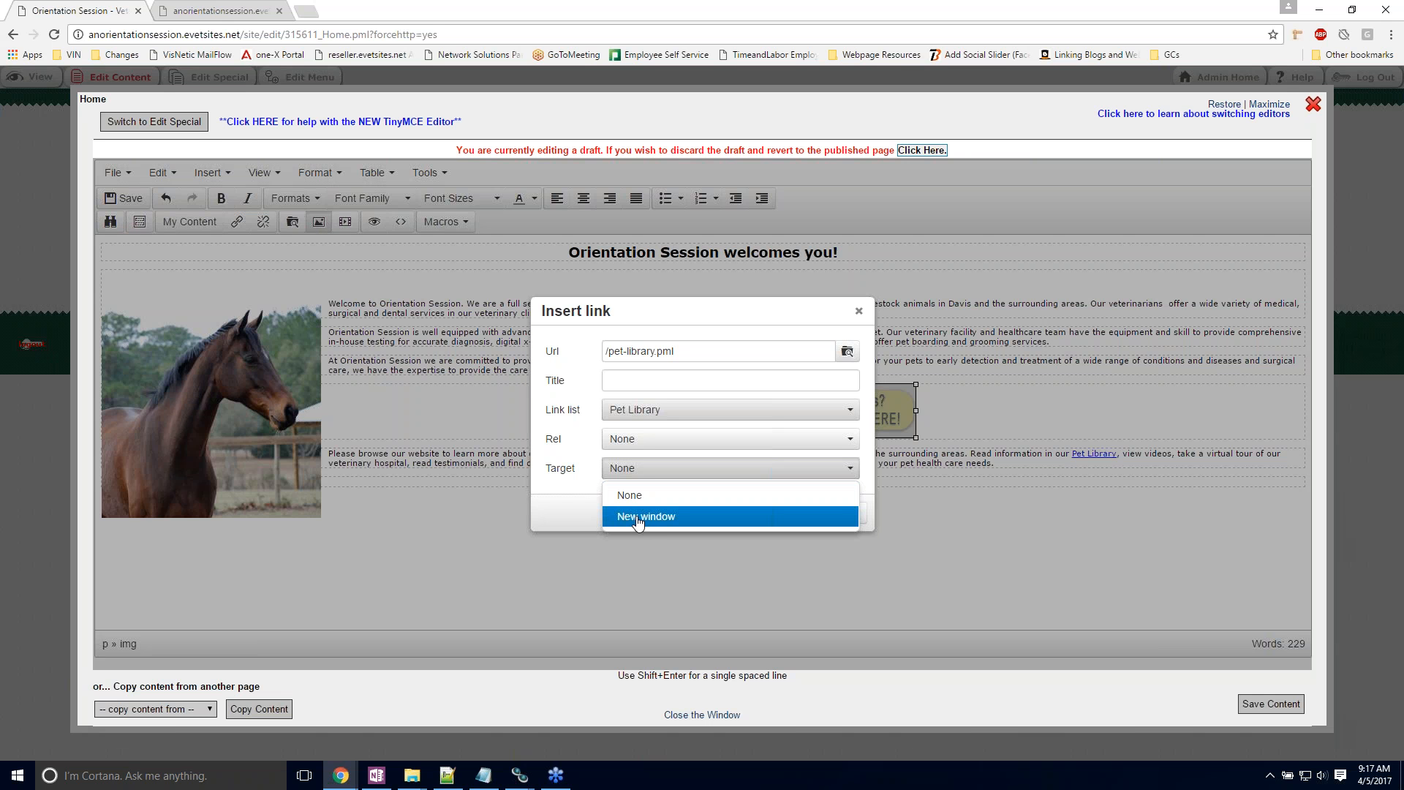
pyautogui.click(563, 503)
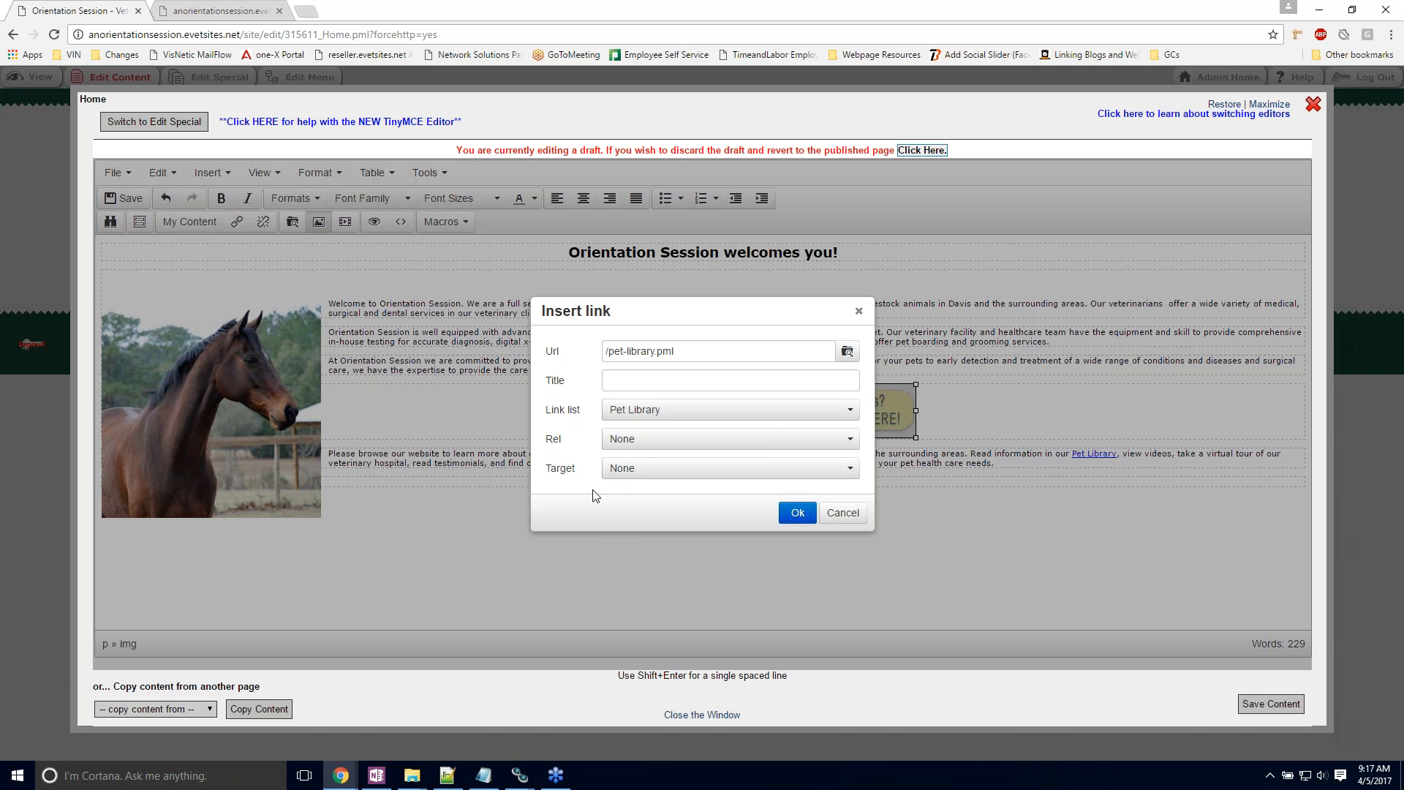
pyautogui.click(794, 514)
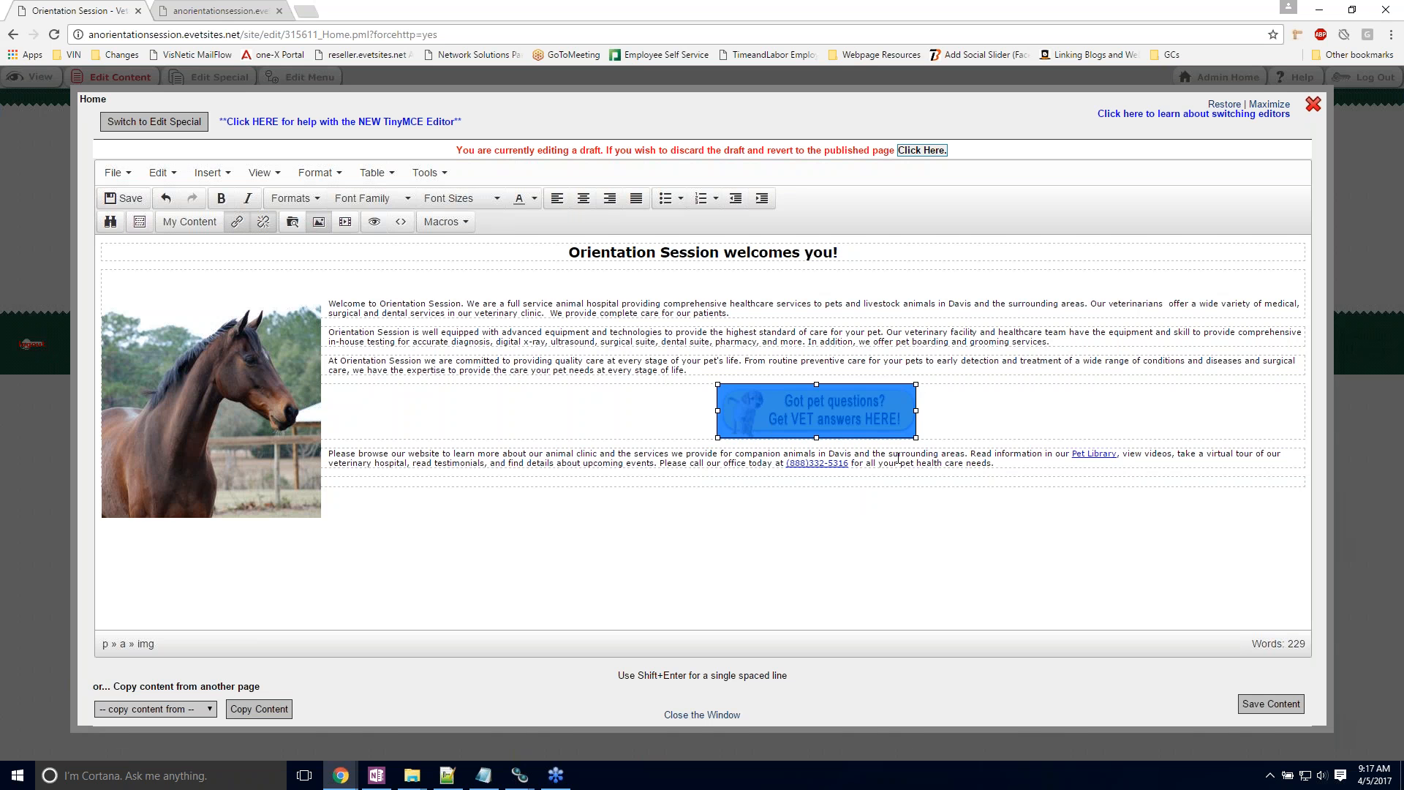
# Step: Save the home page content and close the editor
pyautogui.click(1095, 458)
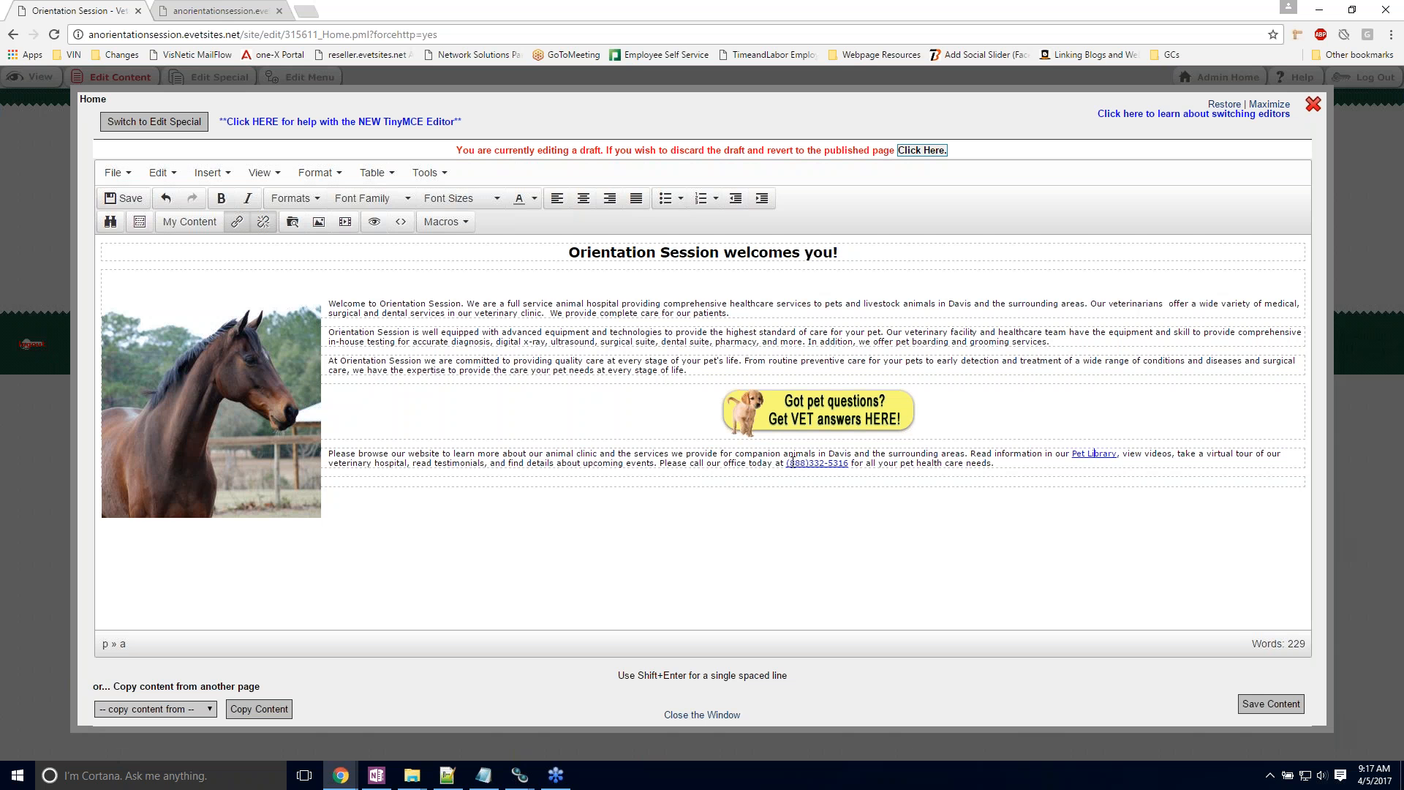
pyautogui.moveTo(787, 464); pyautogui.dragTo(850, 466)
pyautogui.click(951, 433)
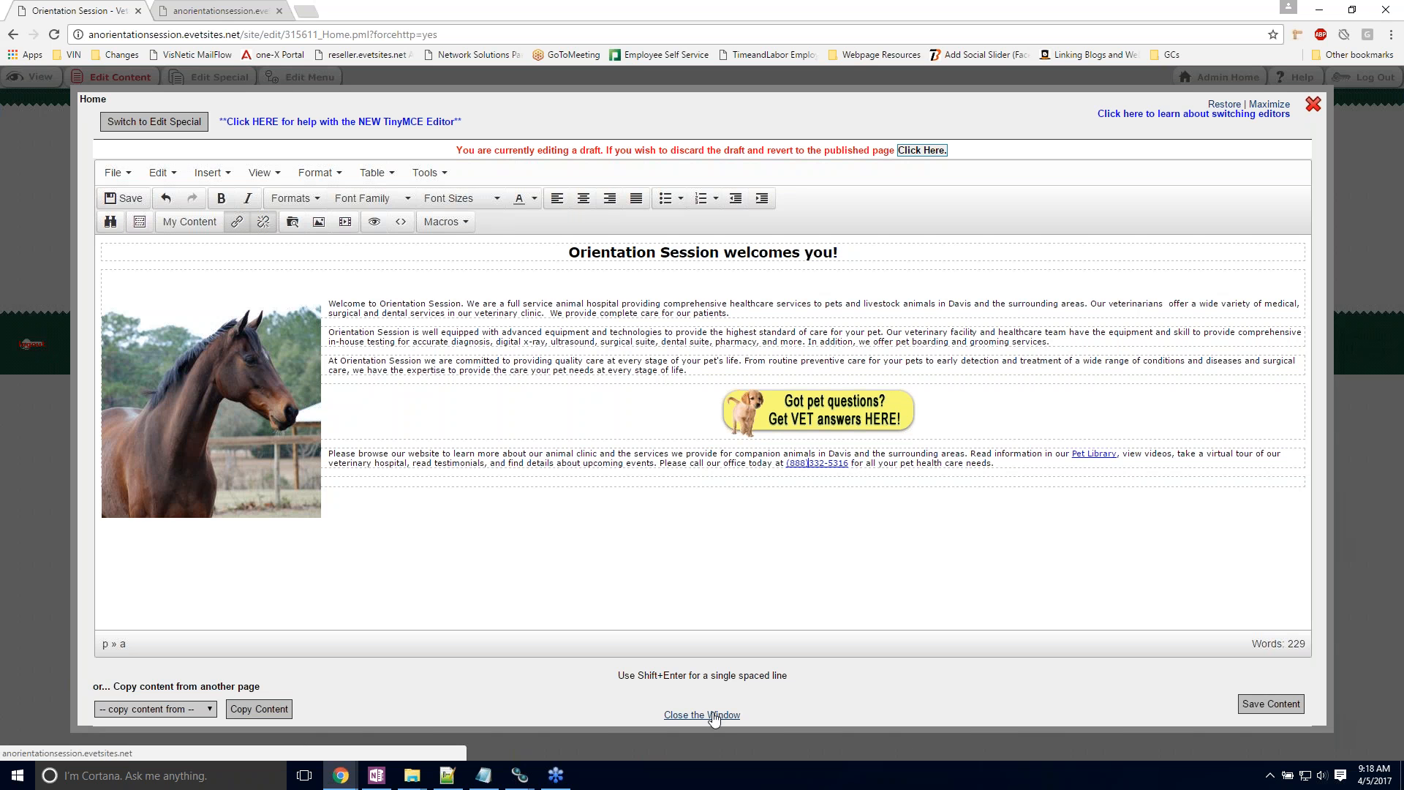
pyautogui.click(1270, 704)
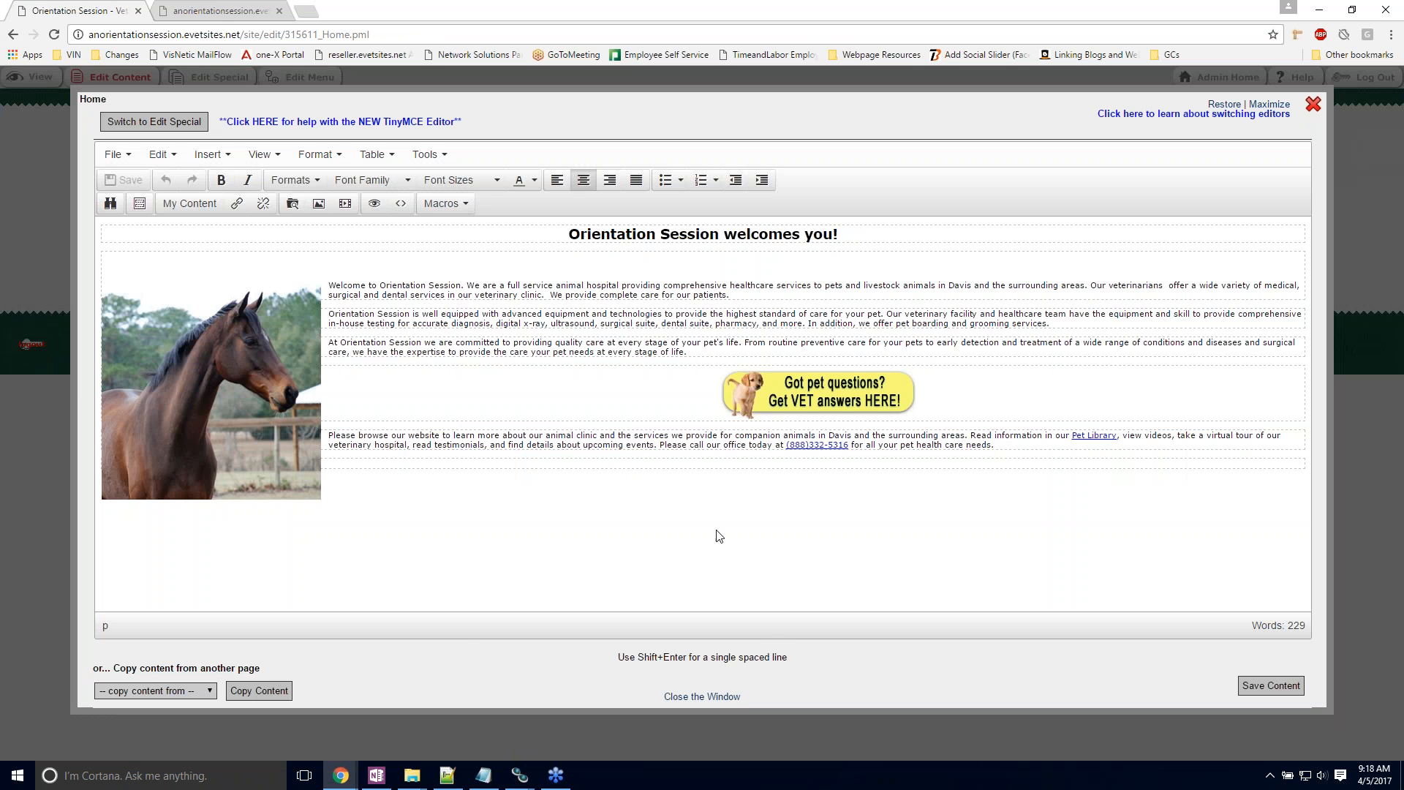
pyautogui.click(685, 694)
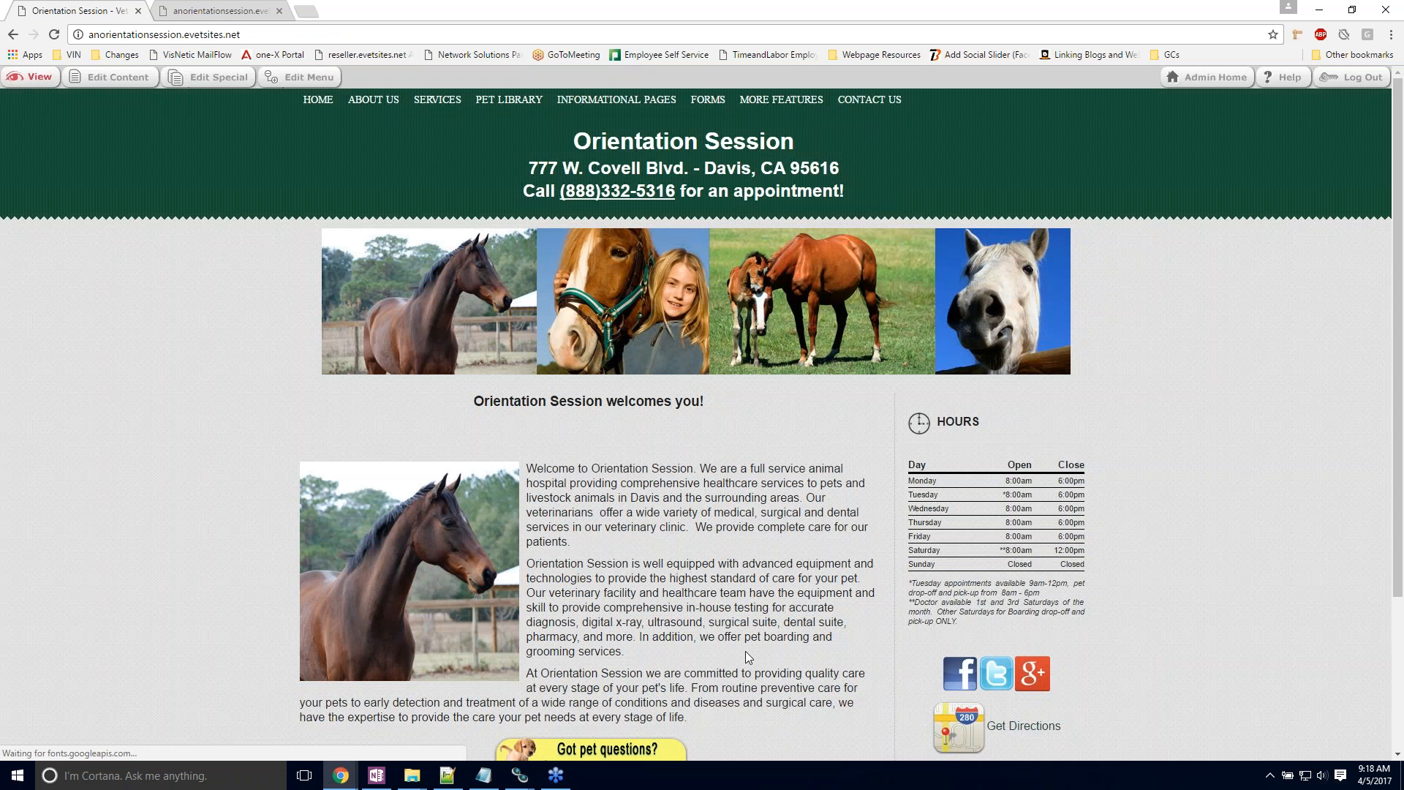
# Step: Test the "Got pet questions?" banner link on the home page and examine the Pet Library page it leads to
pyautogui.scroll(-2, 721, 520)
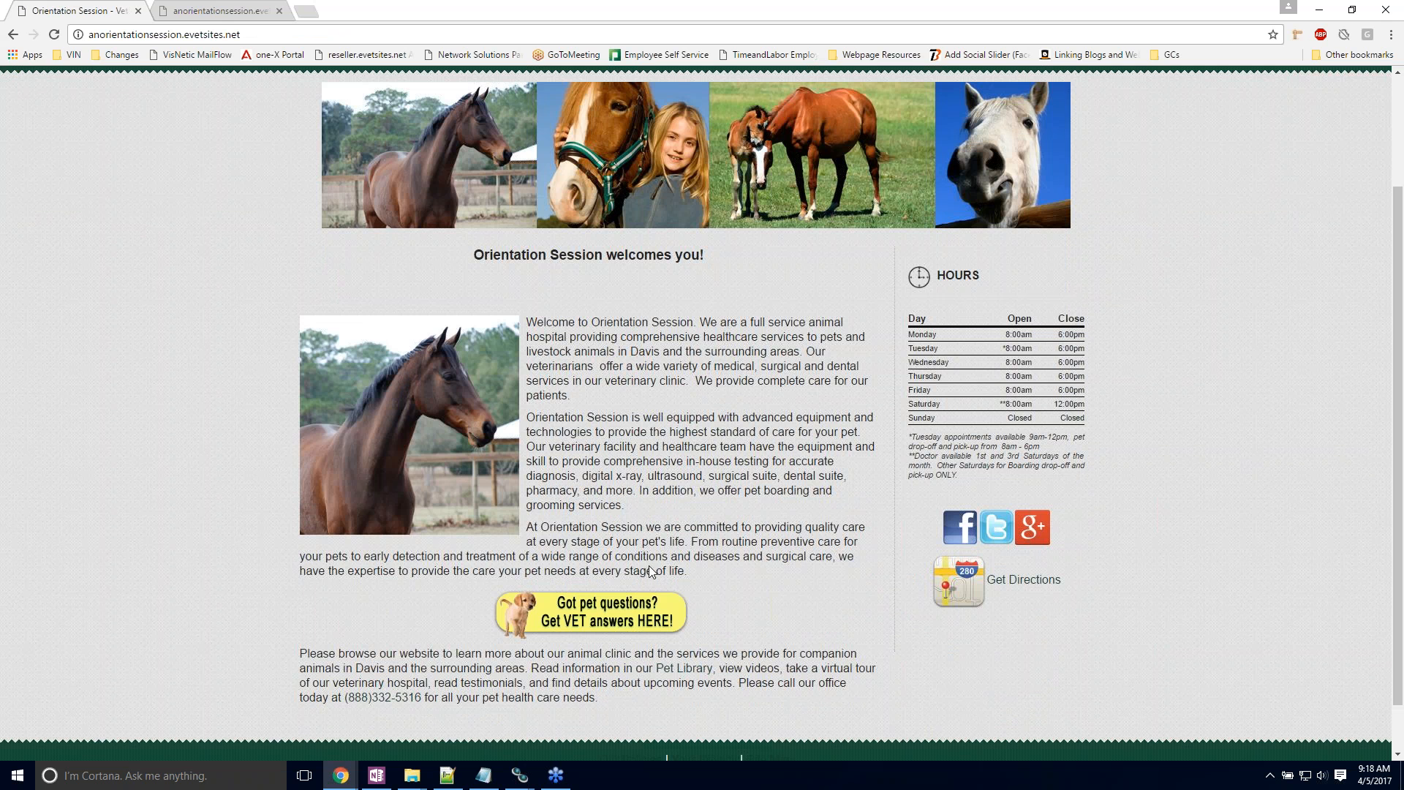
pyautogui.click(641, 613)
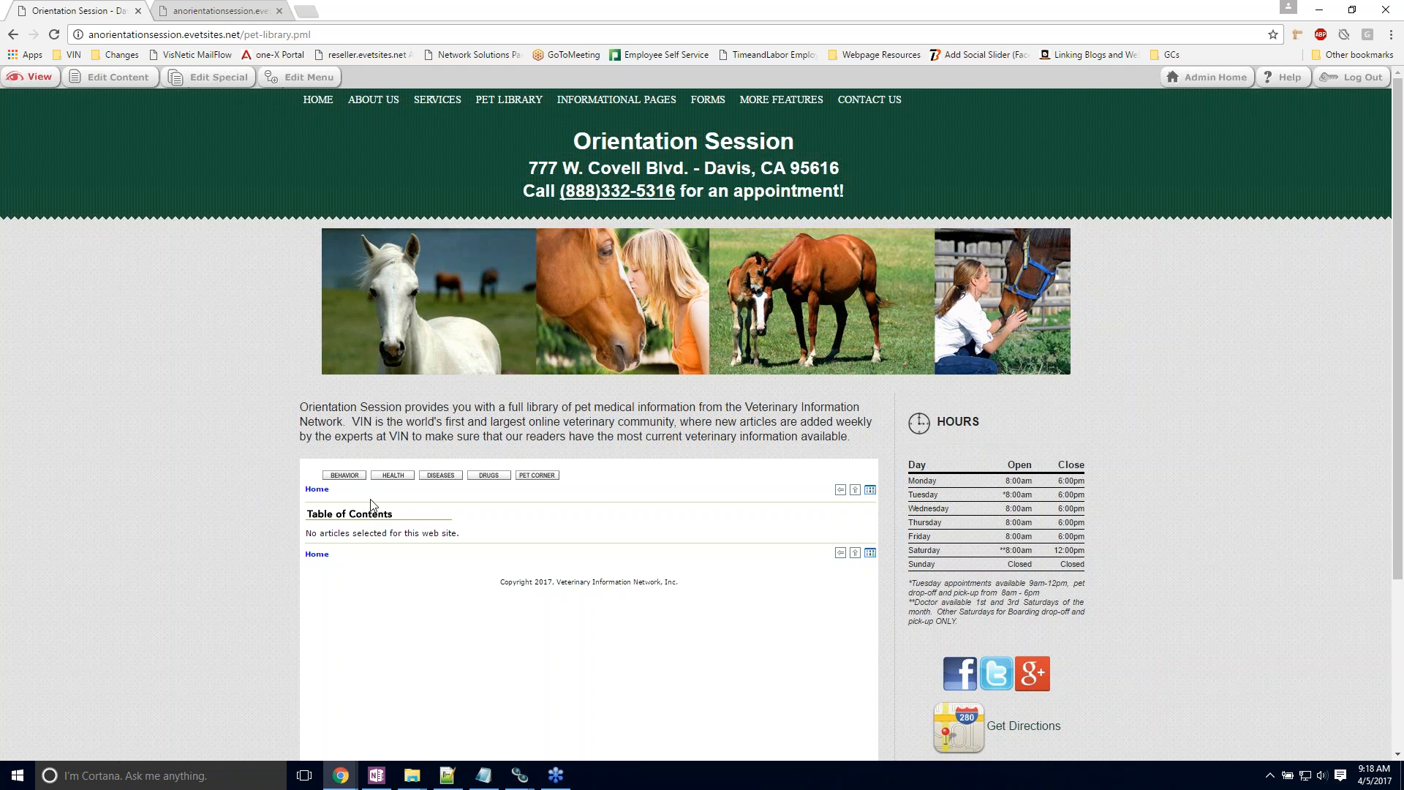
pyautogui.click(491, 479)
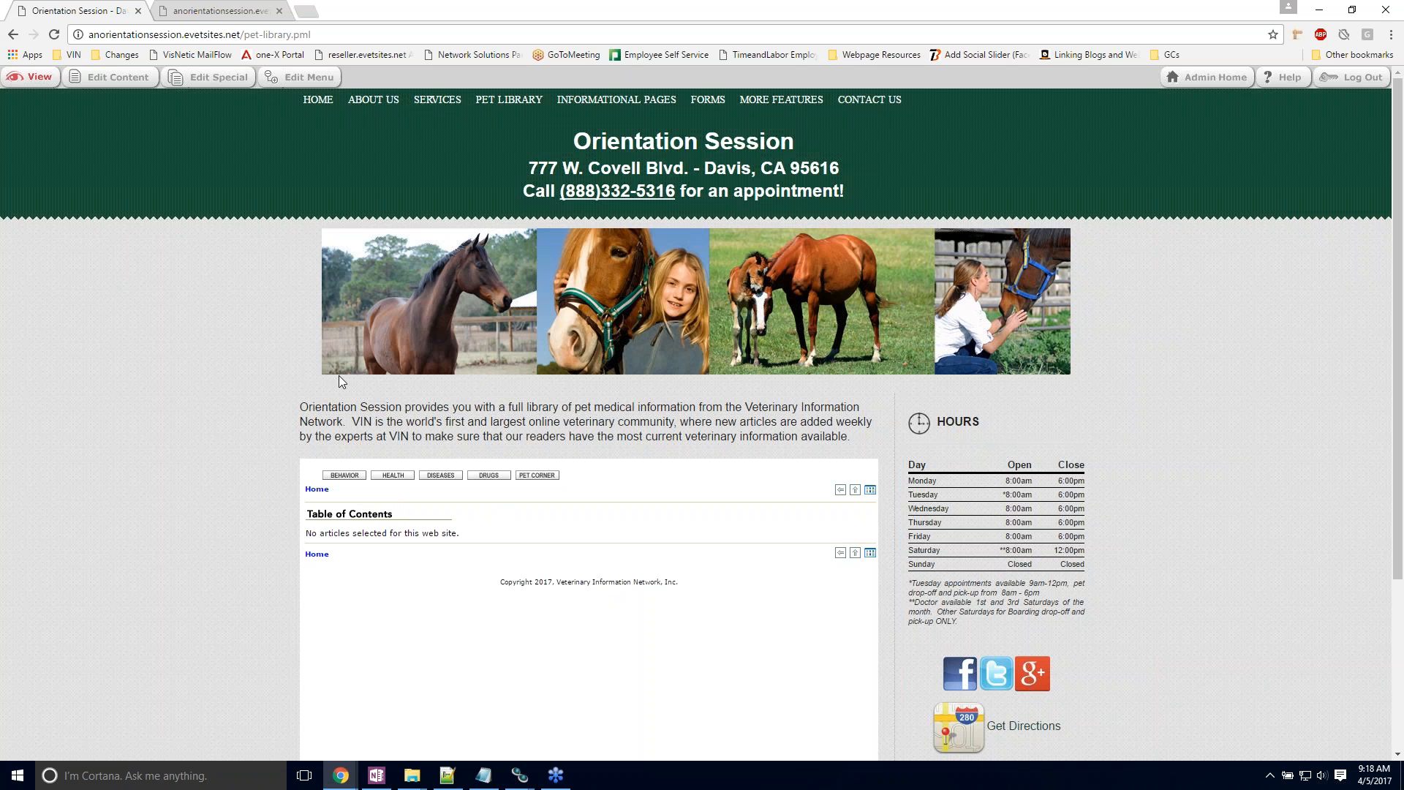
# Step: Add all Horses, Dogs and Cats articles to the Pet Library through its special settings, save and close the window
pyautogui.click(235, 81)
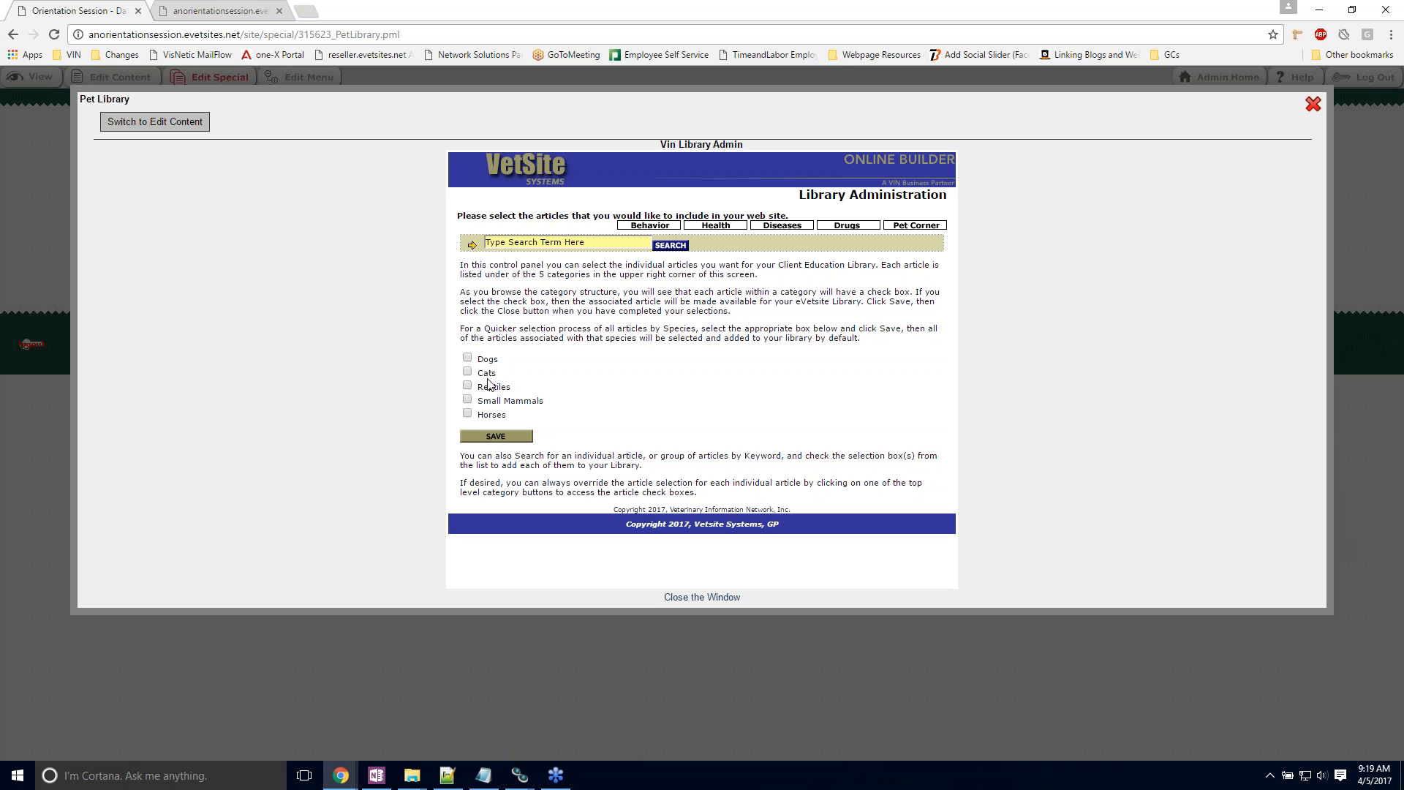
pyautogui.click(468, 414)
pyautogui.click(467, 357)
pyautogui.click(467, 371)
pyautogui.click(481, 436)
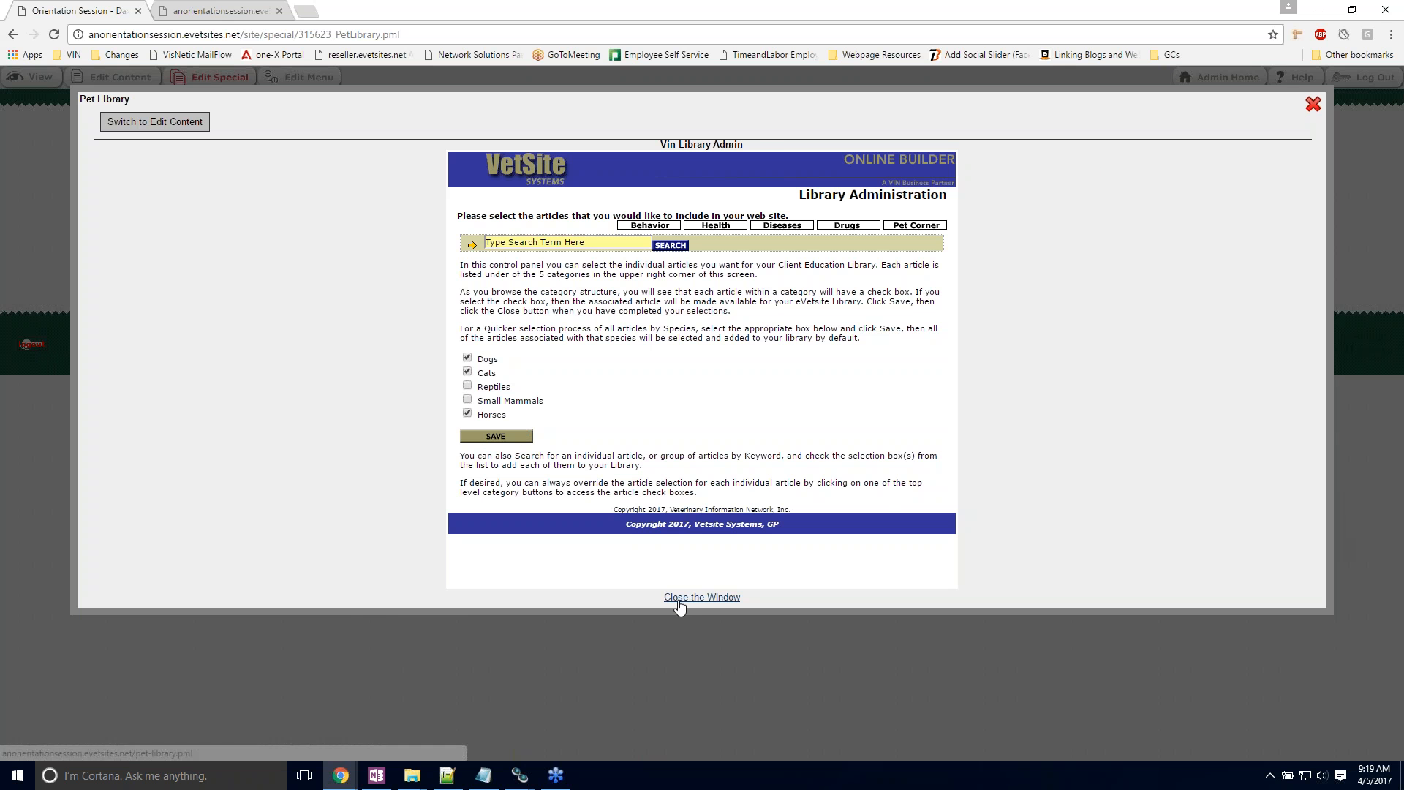
pyautogui.click(702, 596)
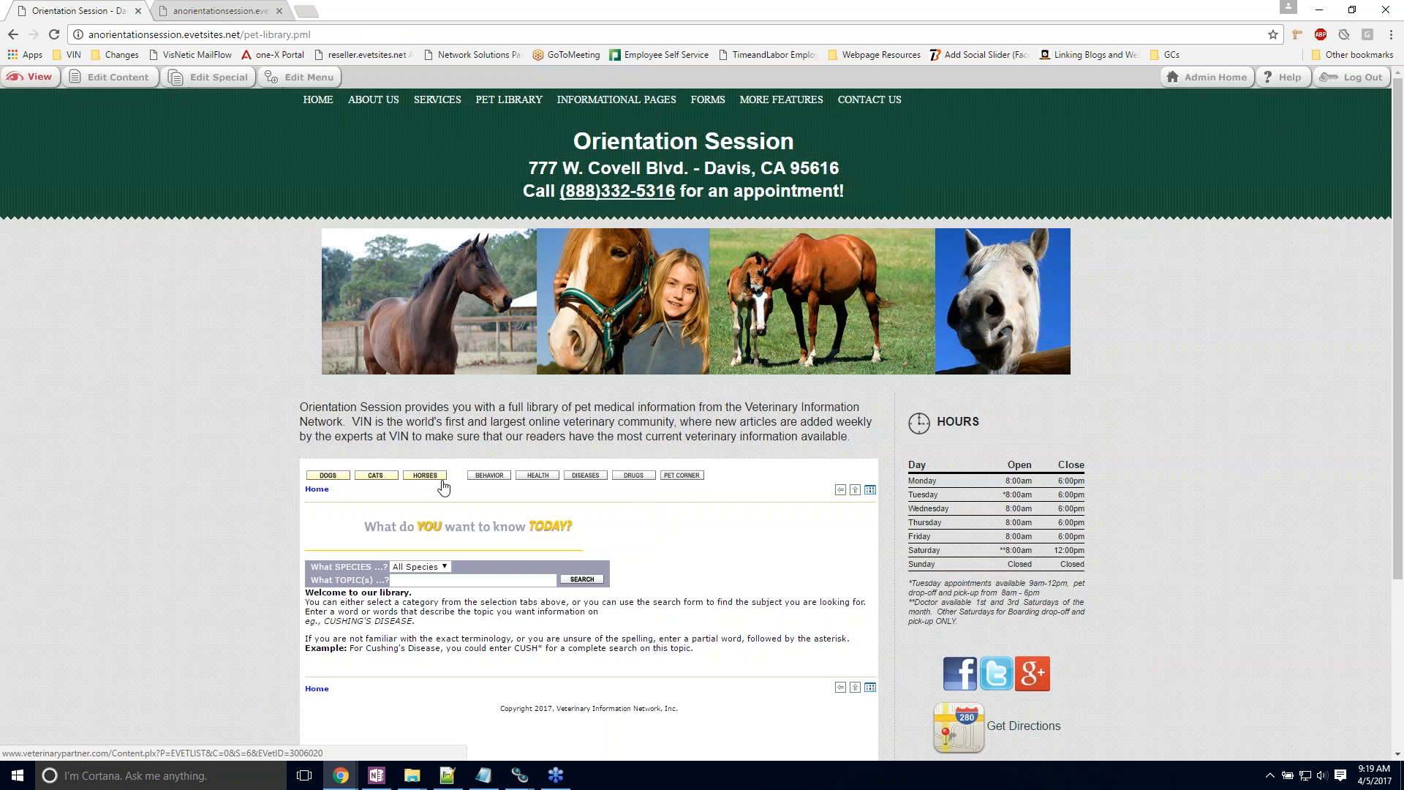
# Step: Search the Pet Library page for the topic "chocolate" across all species
pyautogui.scroll(-1, 443, 487)
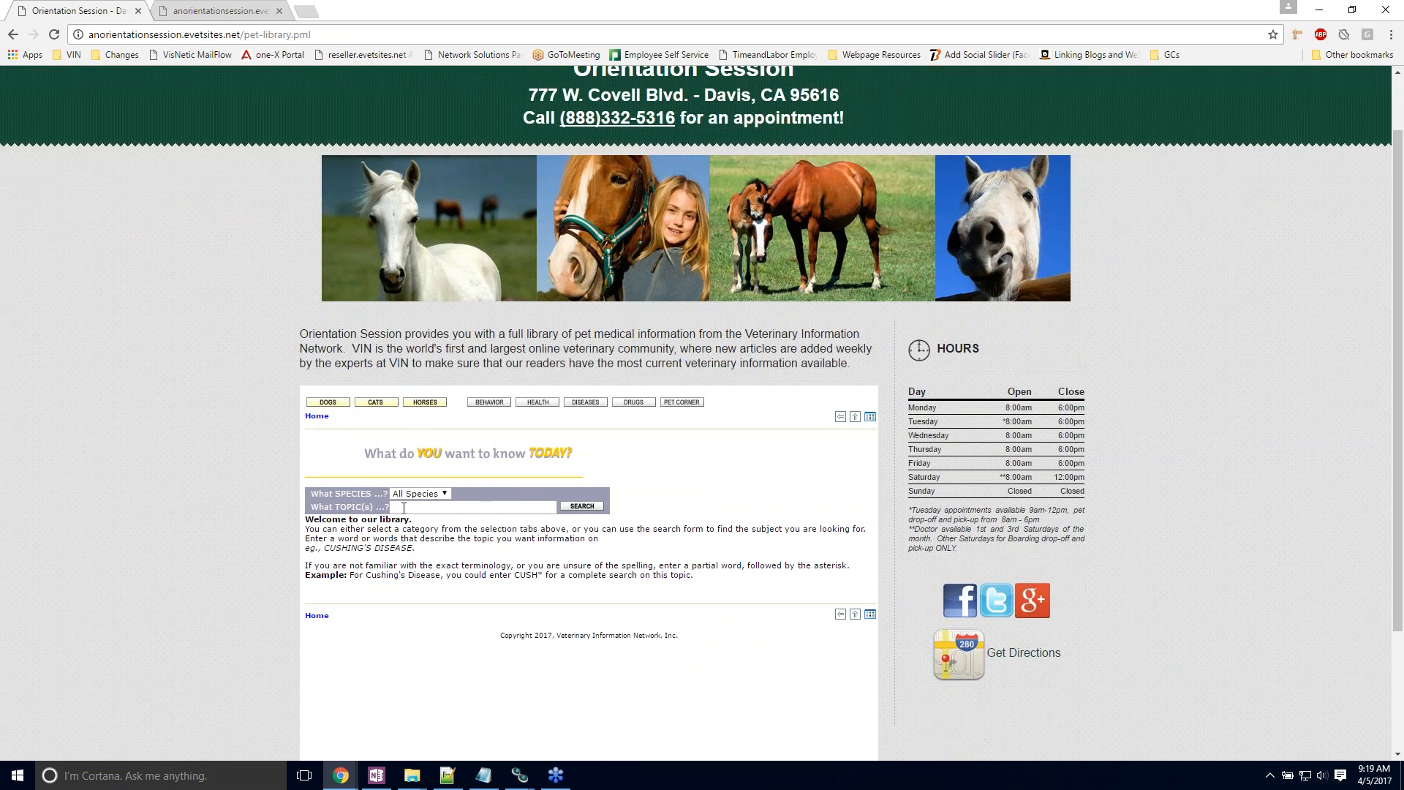
pyautogui.click(422, 511)
pyautogui.write('ch')
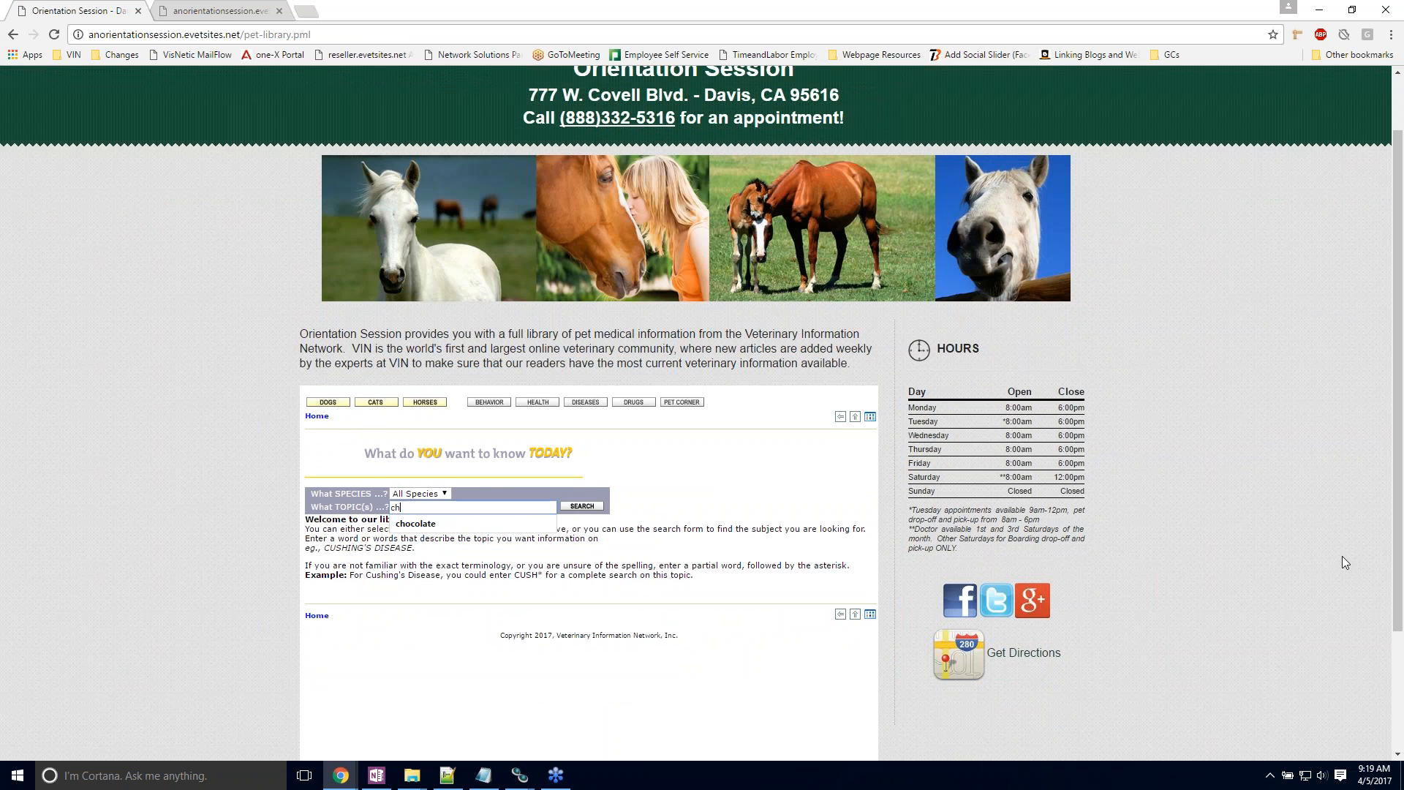
pyautogui.write('ocolate')
pyautogui.press('Return')
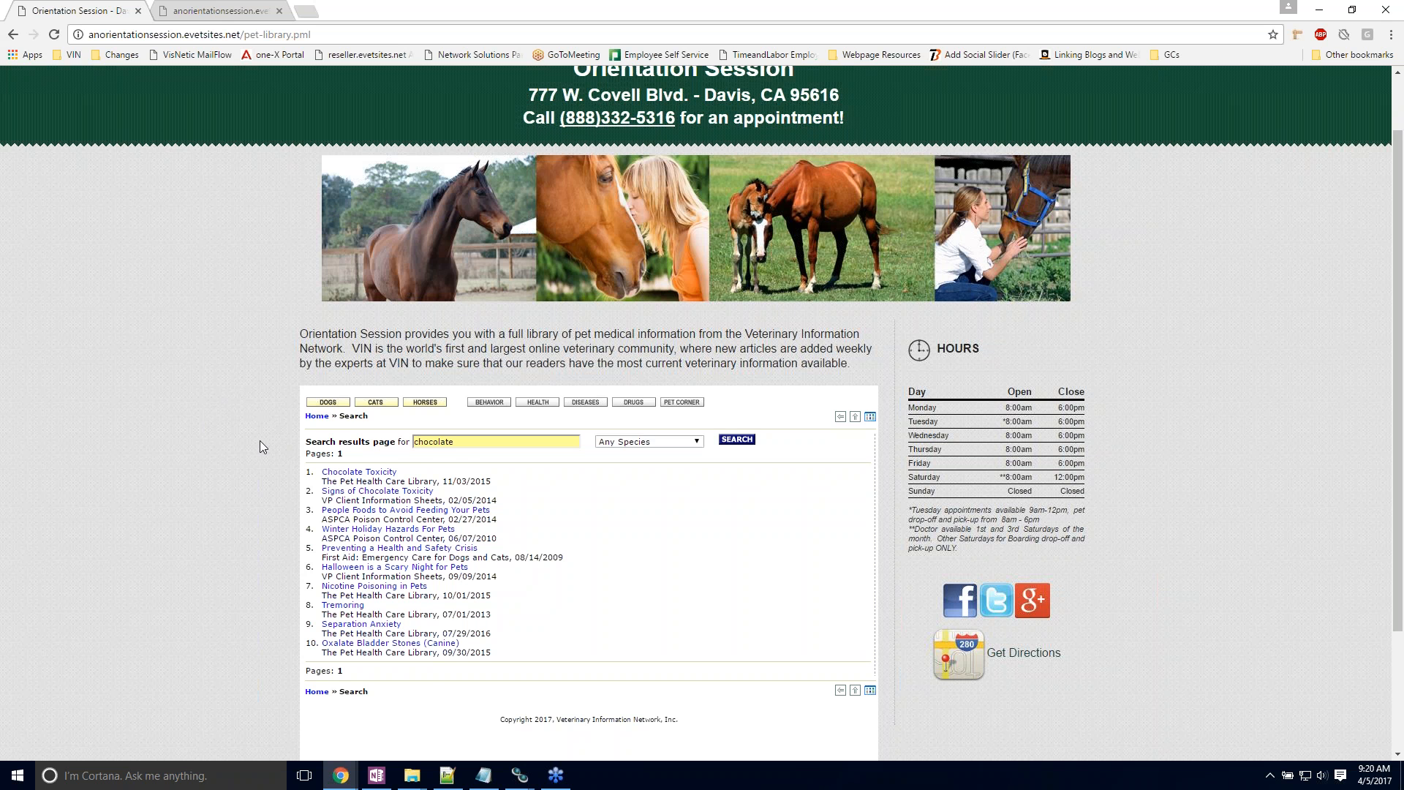
# Step: Open the Pet Library content for editing, switch to its special settings to review them, and close the window
pyautogui.scroll(1, 259, 441)
pyautogui.click(112, 78)
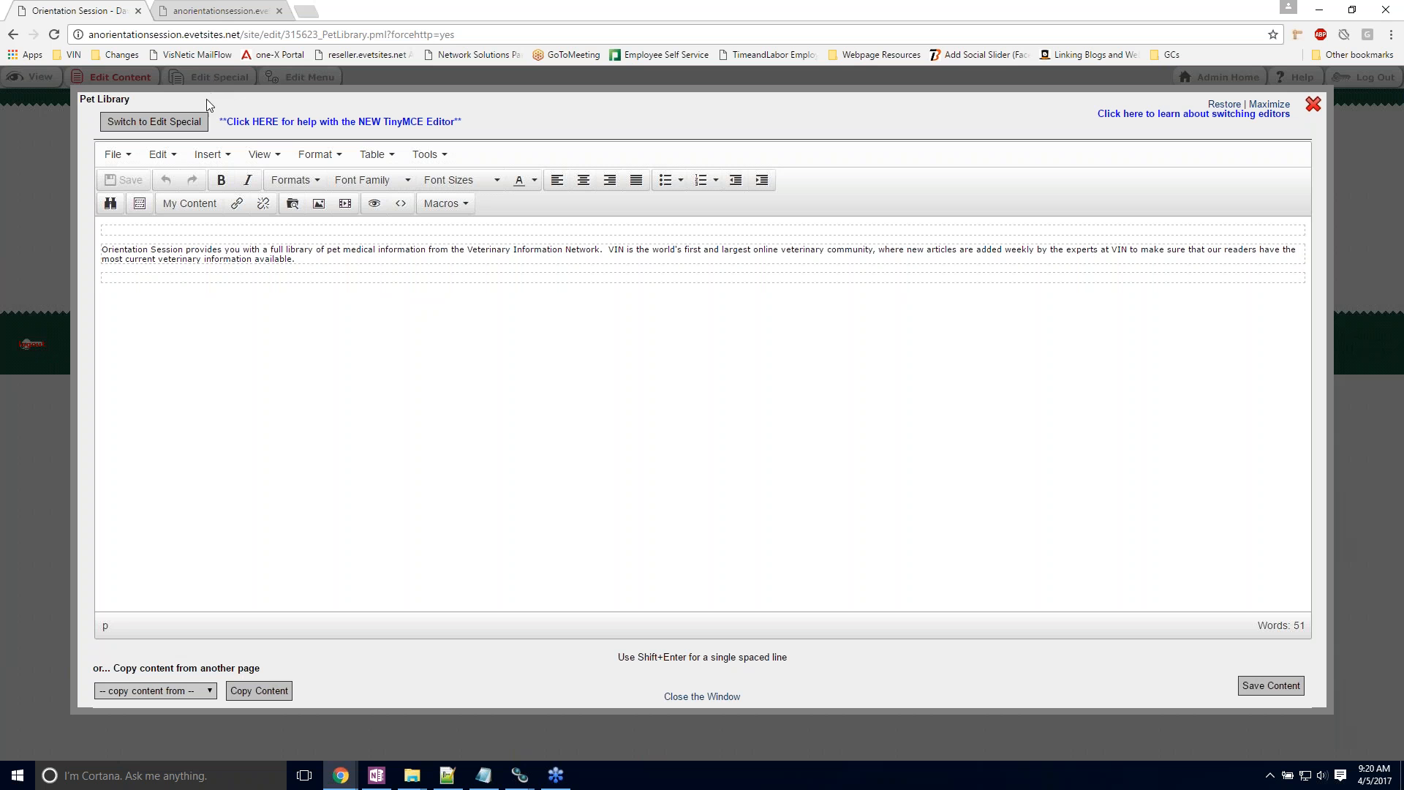
pyautogui.click(146, 123)
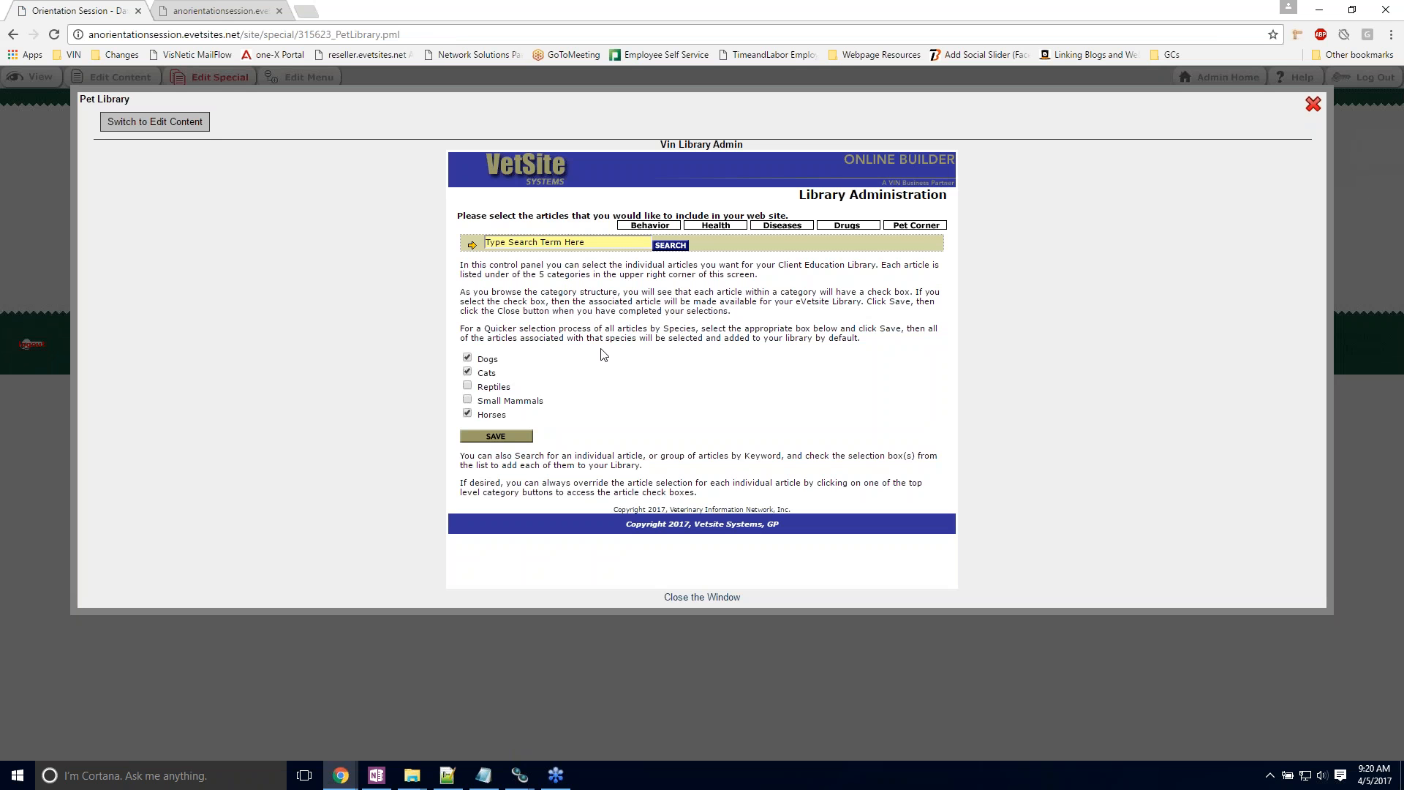
pyautogui.click(679, 605)
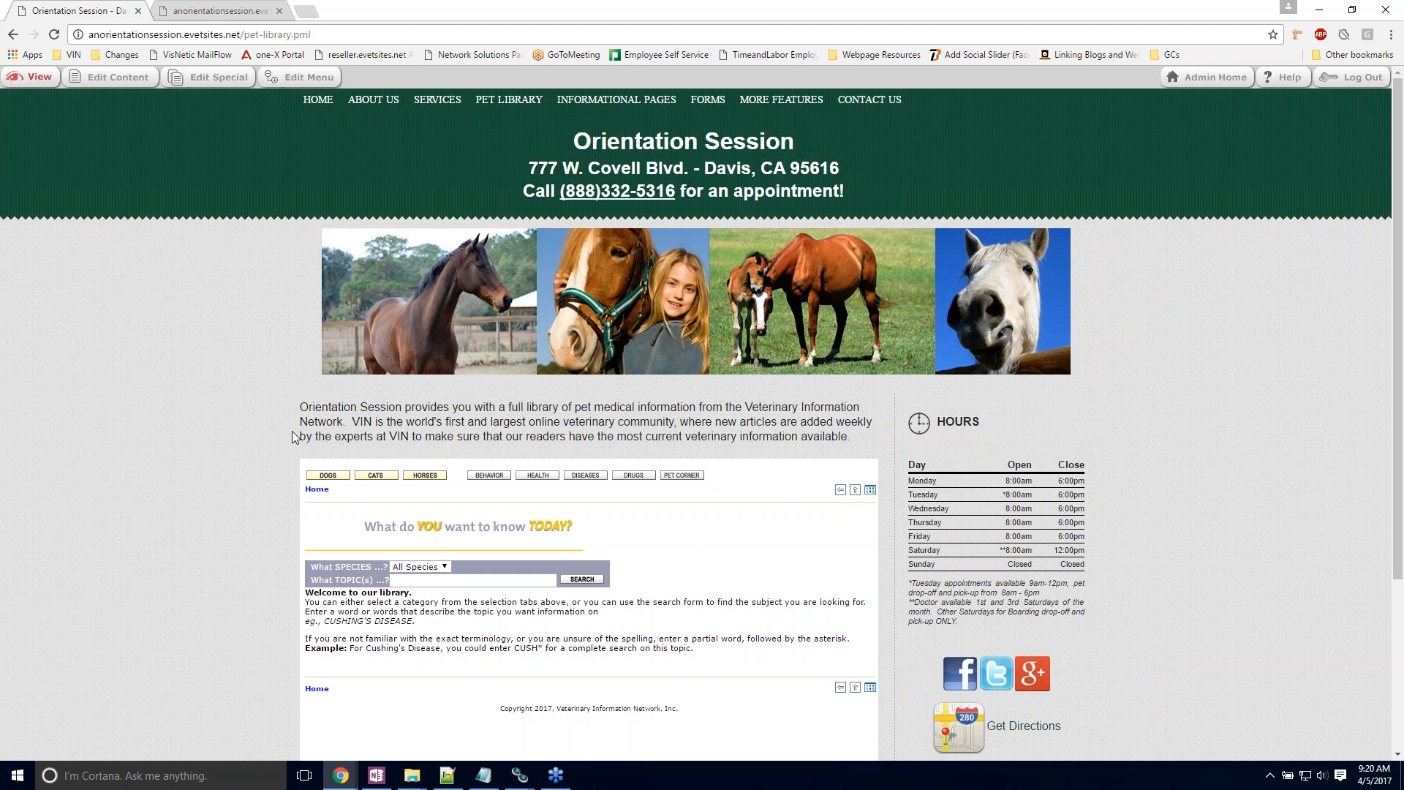
# Step: Open the site menu for editing and expand the About Us and Our Doctors entries in the menu tree
pyautogui.click(304, 78)
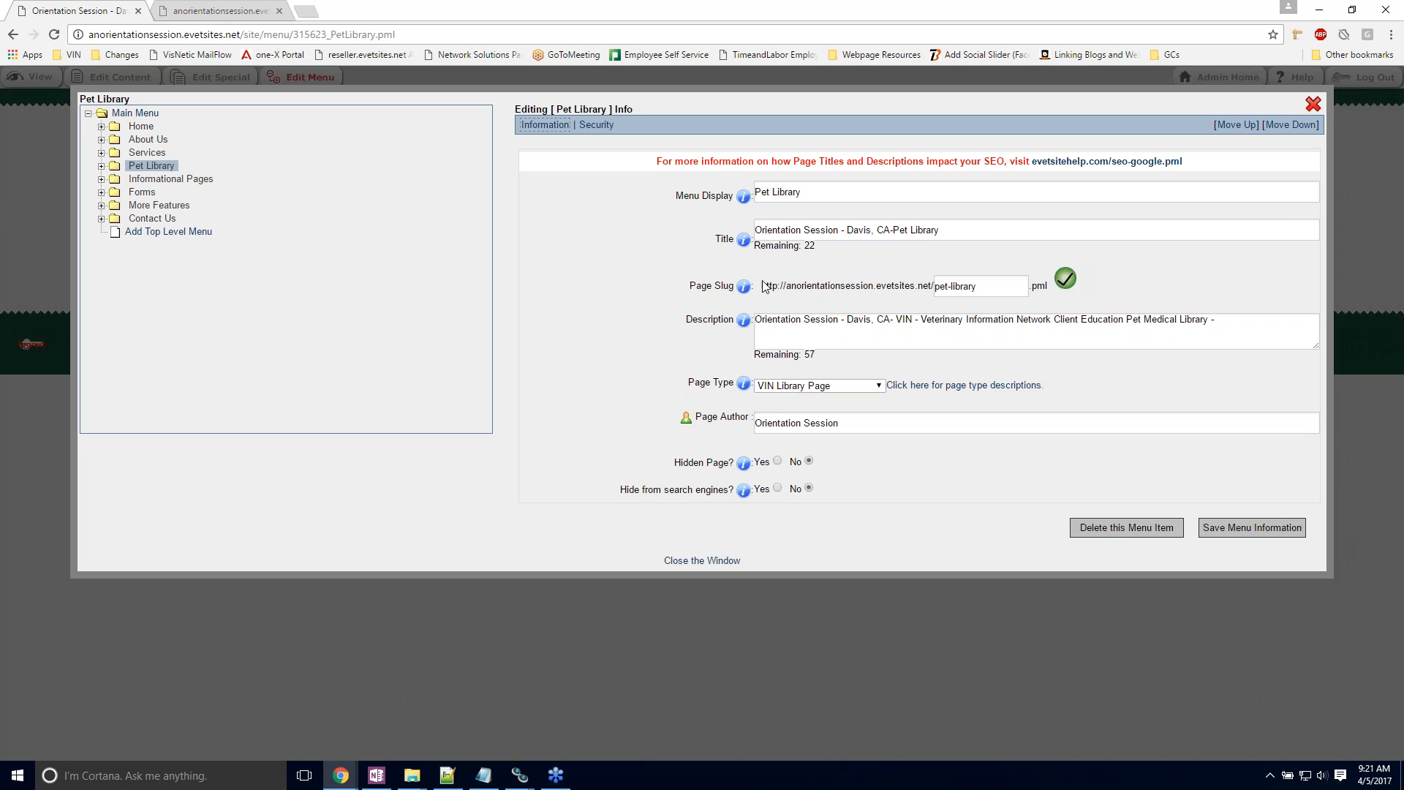
pyautogui.click(137, 141)
pyautogui.click(134, 155)
pyautogui.click(141, 128)
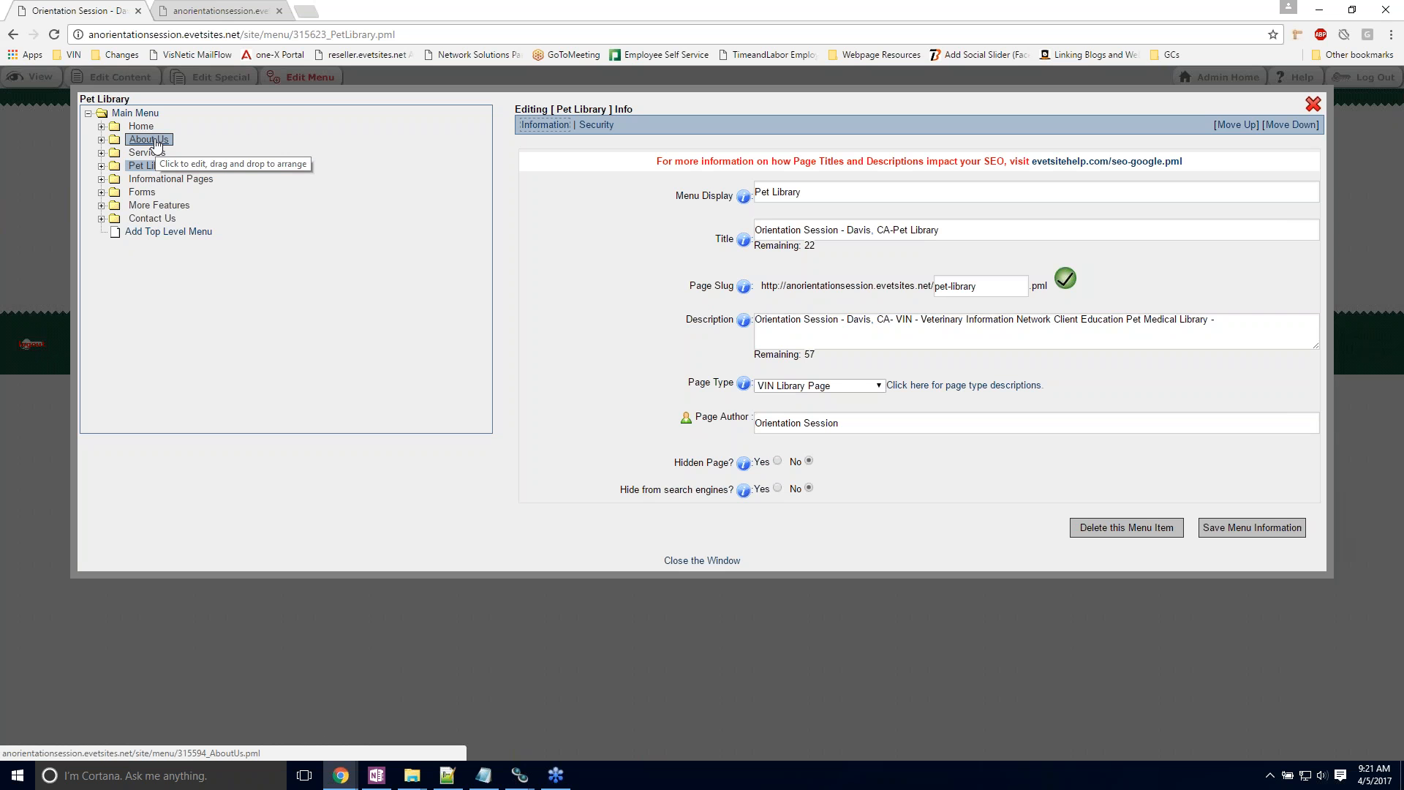
pyautogui.click(101, 139)
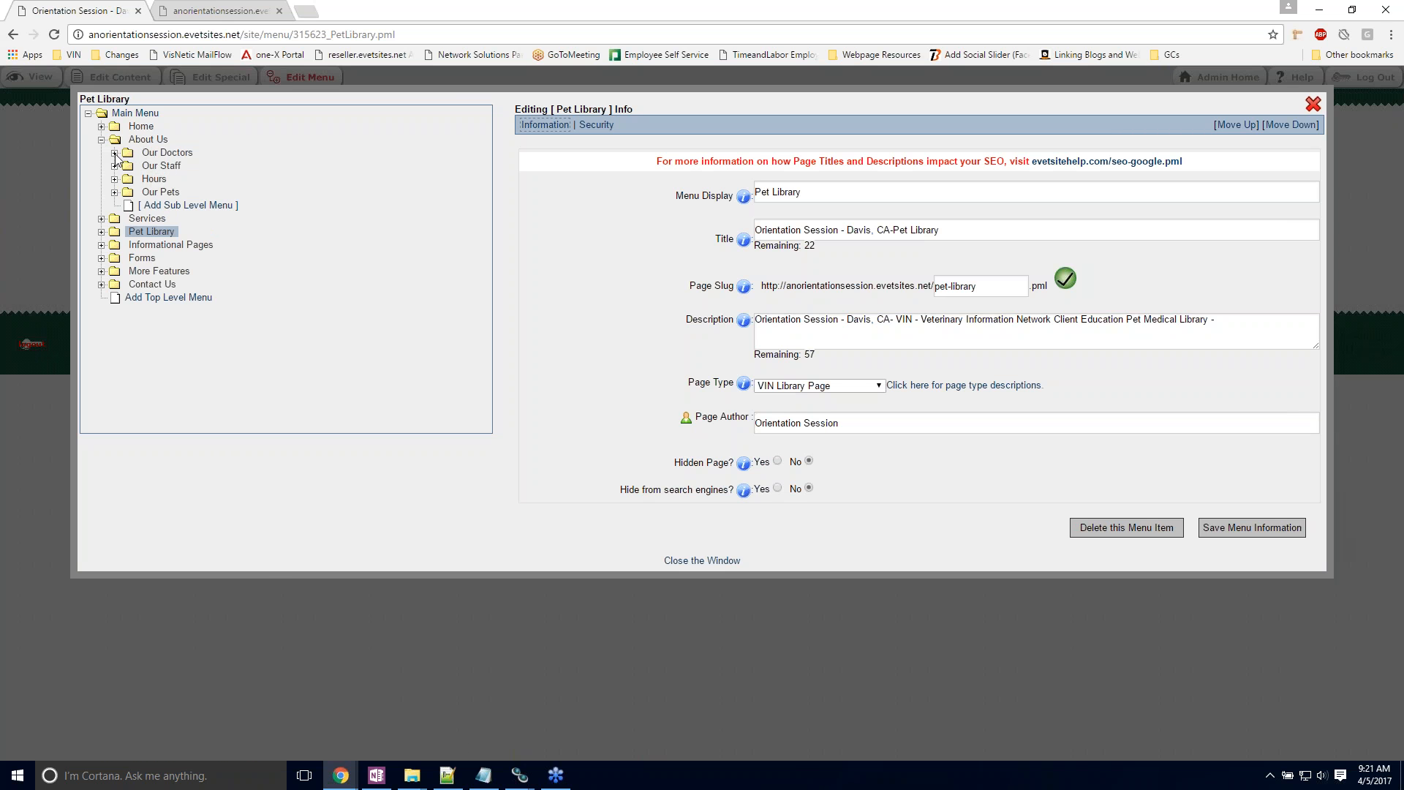
pyautogui.click(114, 153)
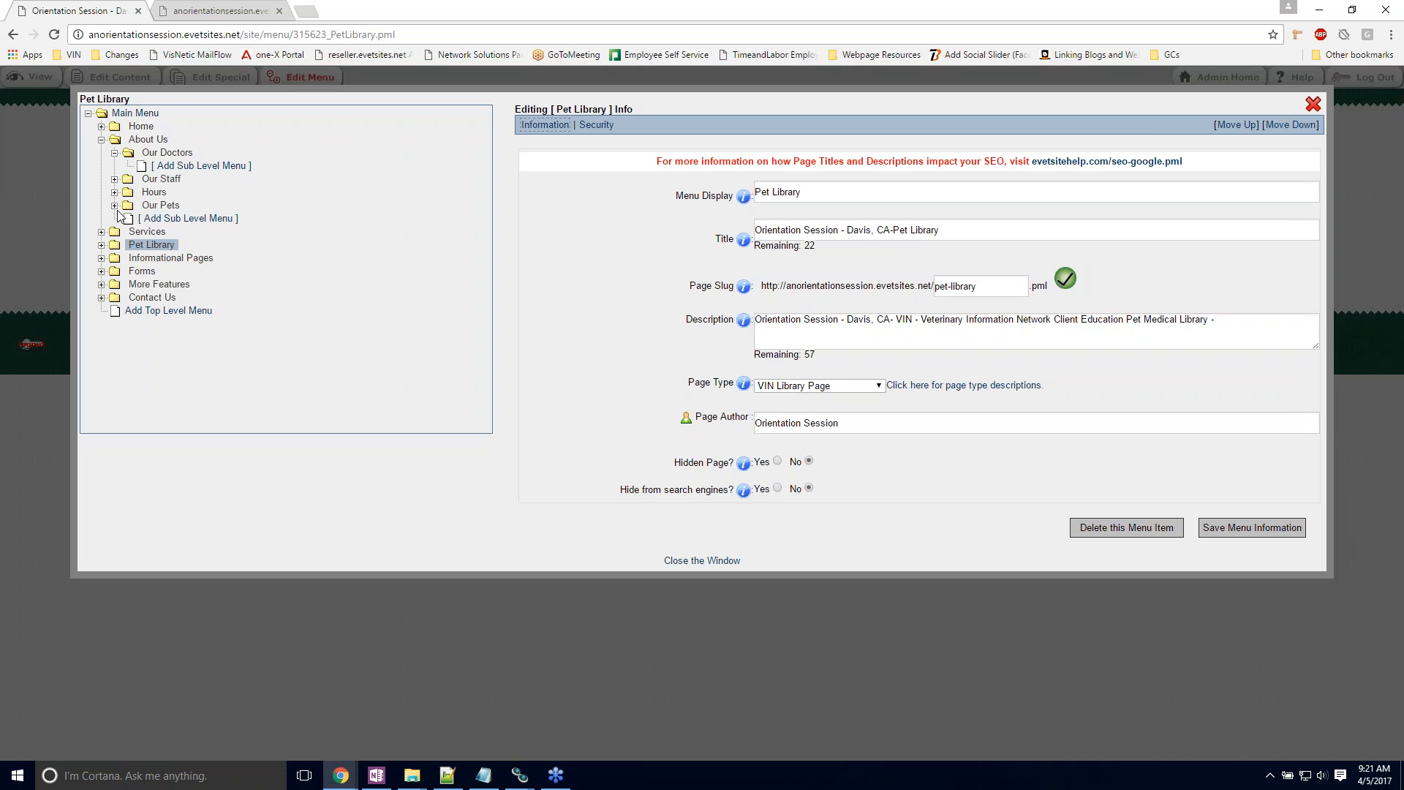
# Step: Move the Forms menu item directly below Services in the main menu
pyautogui.click(167, 207)
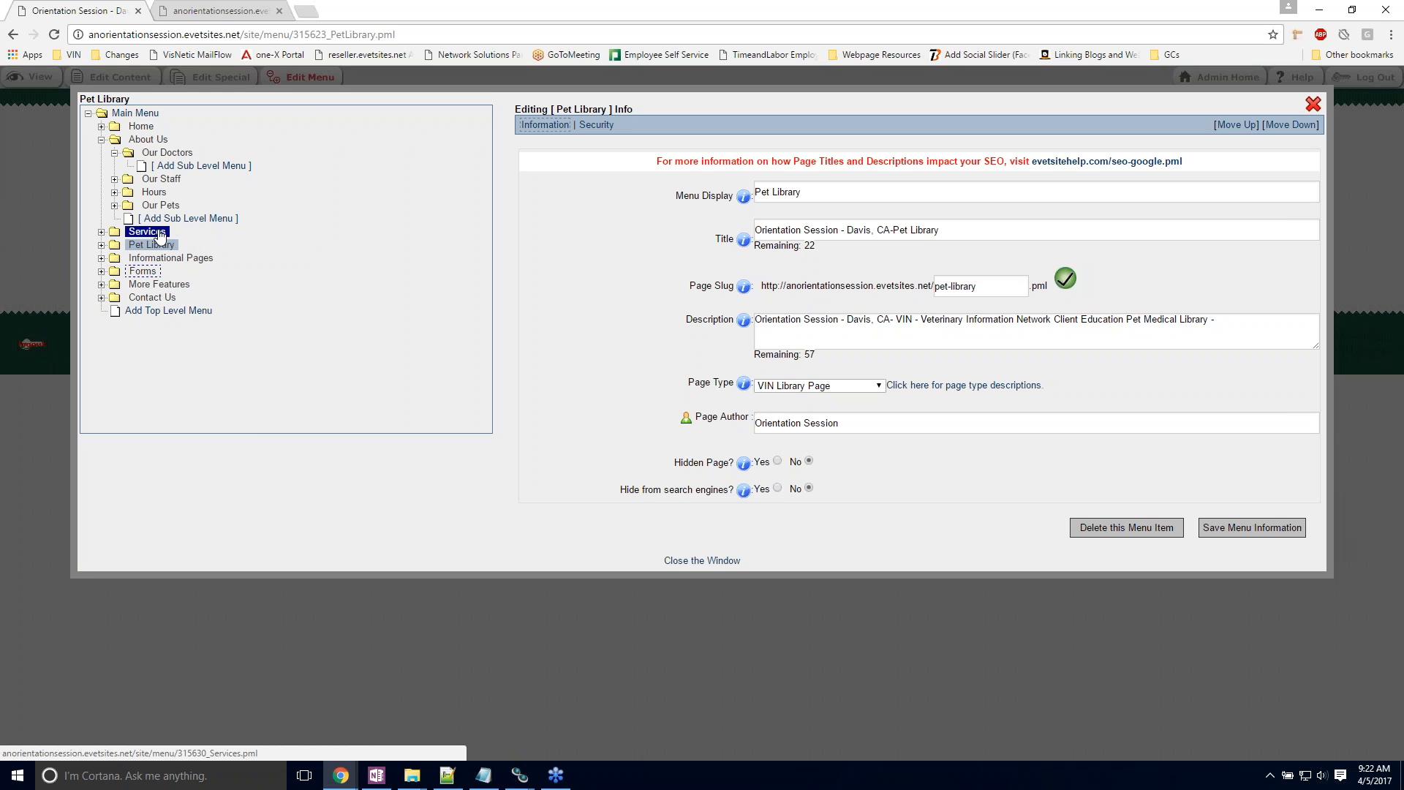
pyautogui.moveTo(159, 234); pyautogui.dragTo(160, 236)
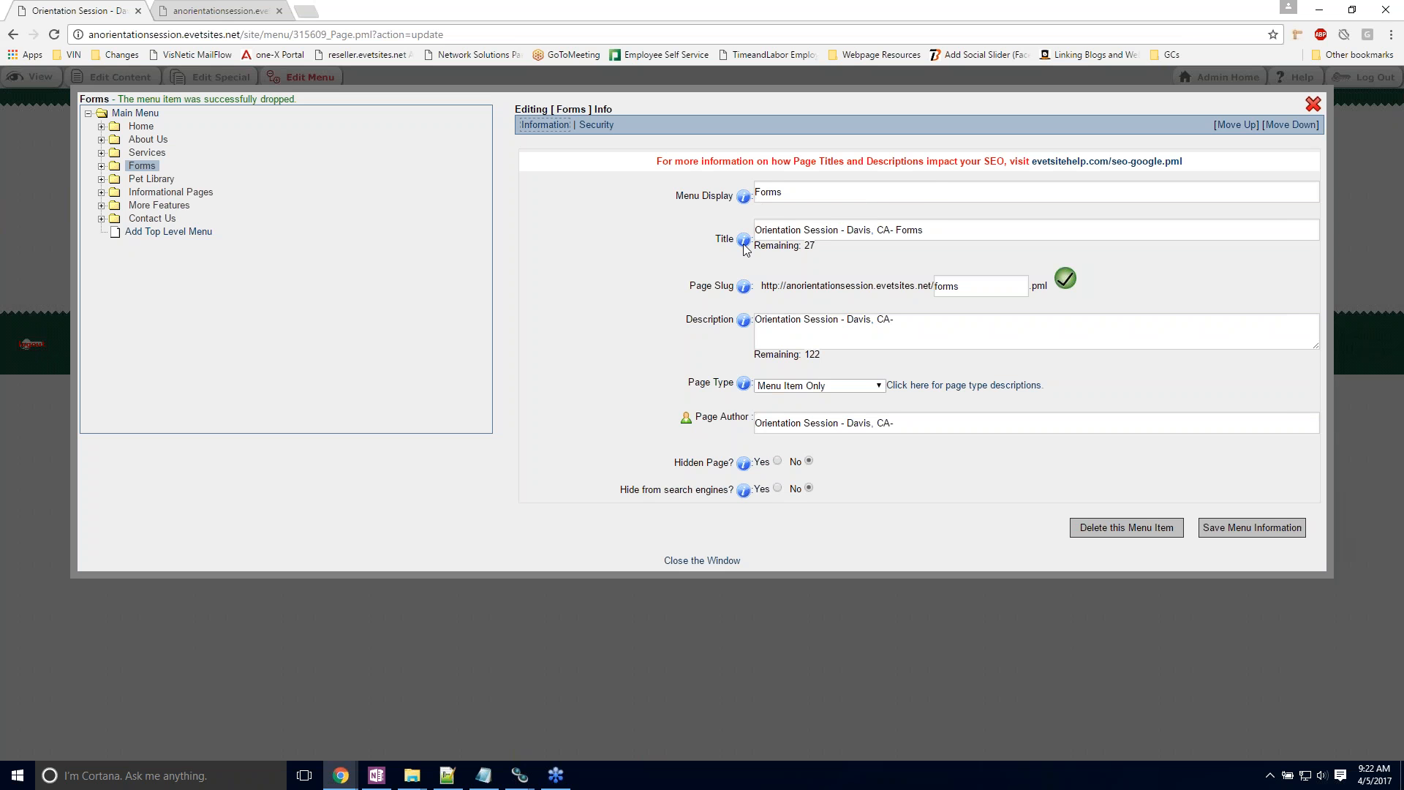
# Step: Look through the page types offered for the Forms menu item and try Calendar Page as its page type
pyautogui.moveTo(745, 249)
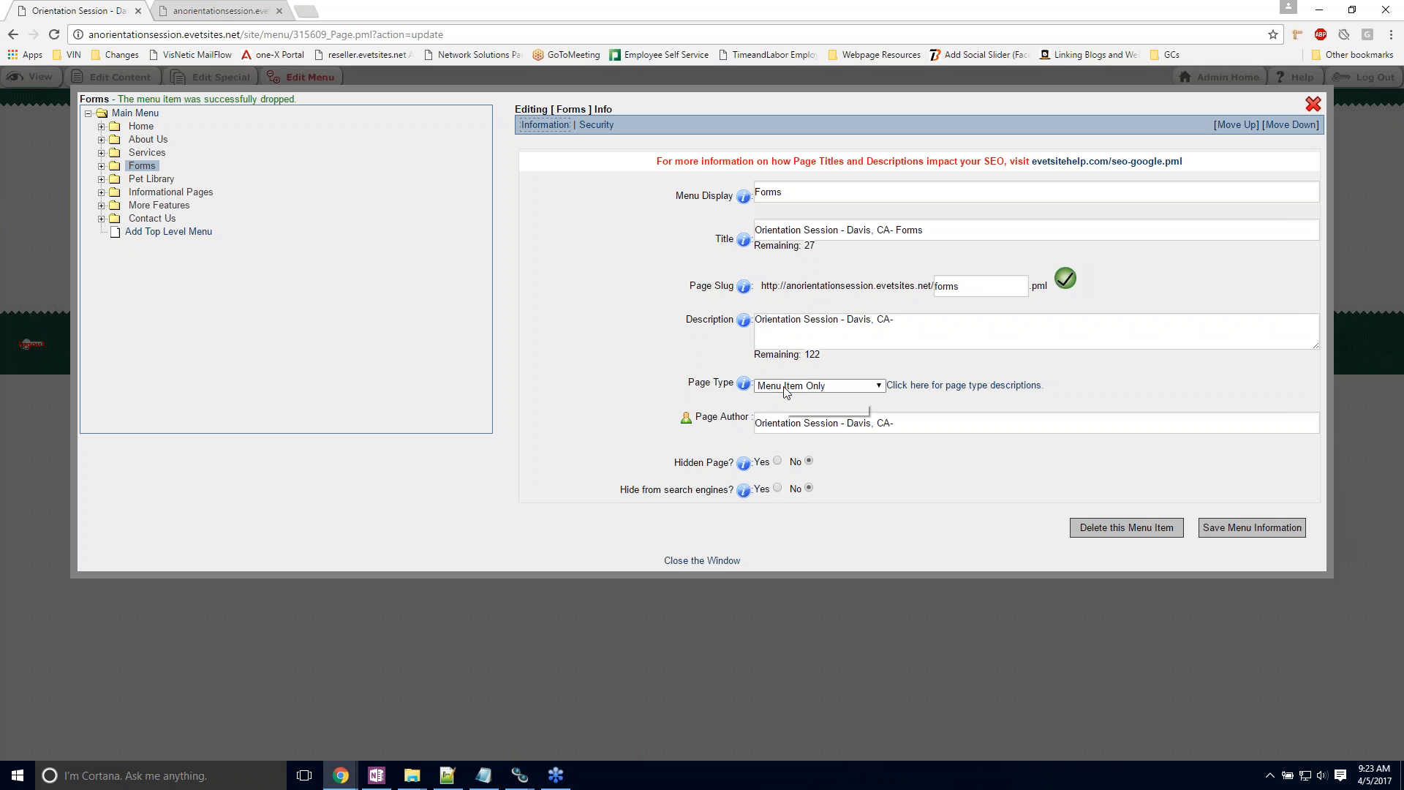
pyautogui.click(879, 392)
pyautogui.click(878, 388)
pyautogui.click(878, 389)
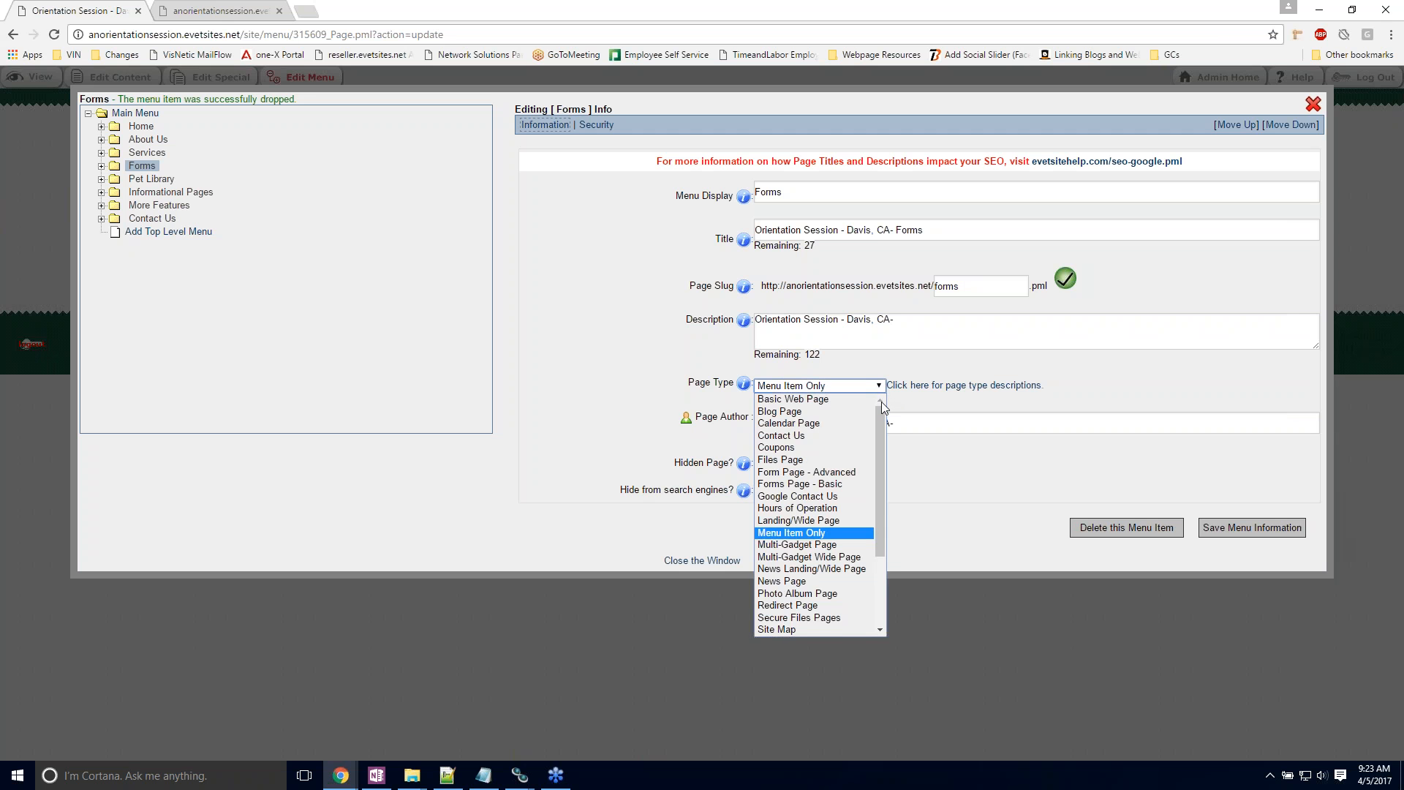
pyautogui.moveTo(881, 418)
pyautogui.mouseDown()
pyautogui.moveTo(882, 489)
pyautogui.moveTo(874, 406)
pyautogui.mouseUp()
pyautogui.click(841, 411)
pyautogui.click(862, 390)
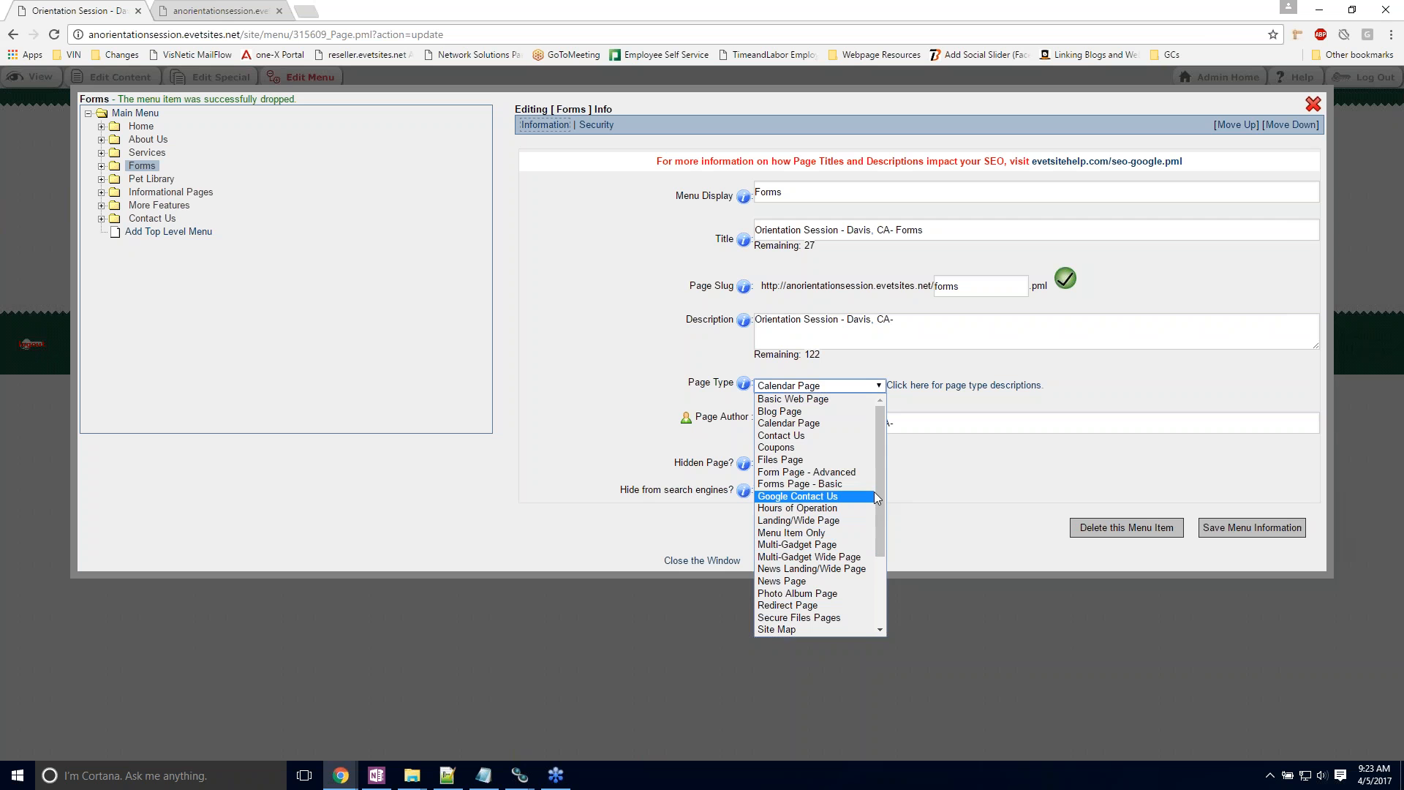
pyautogui.moveTo(879, 485)
pyautogui.mouseDown()
pyautogui.moveTo(876, 556)
pyautogui.moveTo(875, 498)
pyautogui.mouseUp()
pyautogui.click(1066, 381)
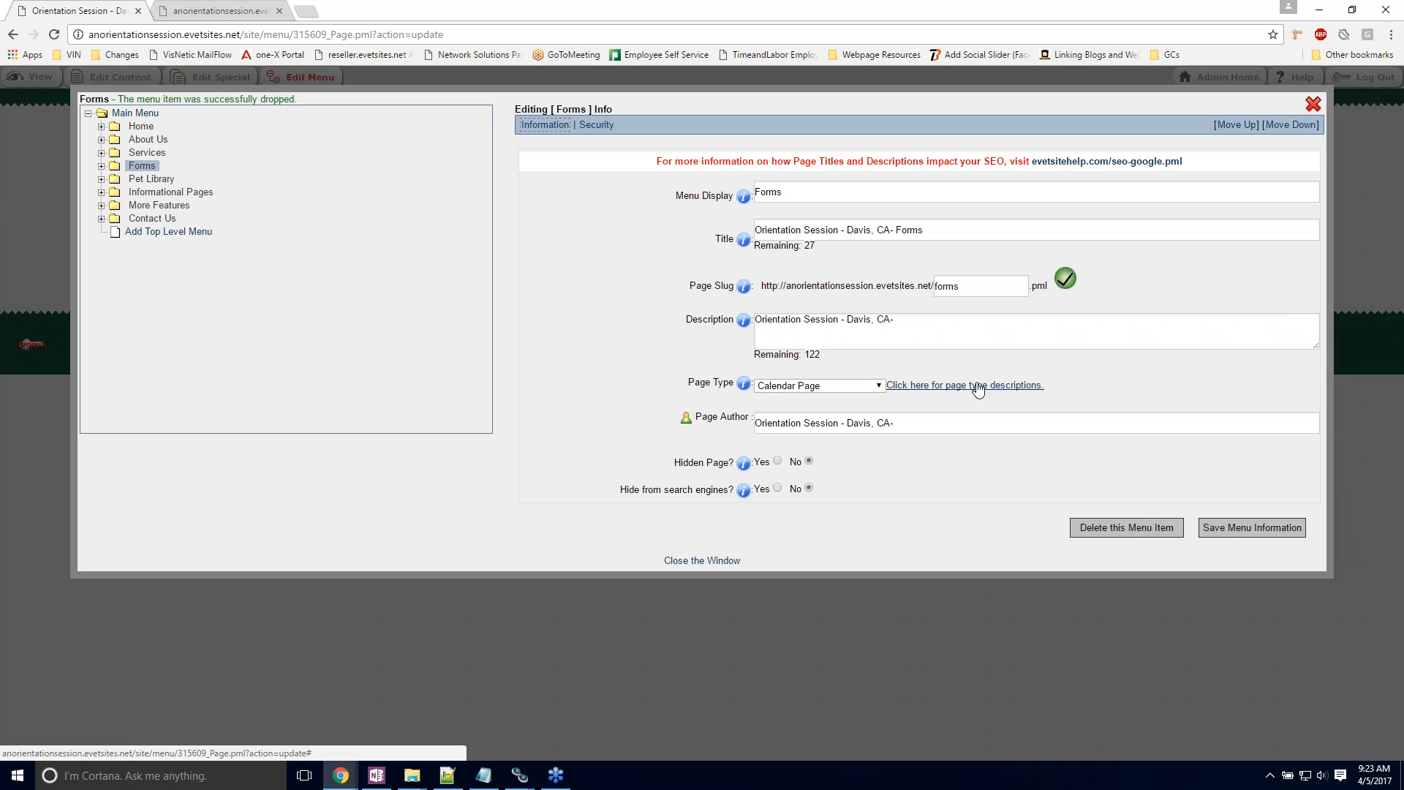
# Step: Open the page type descriptions, read through the entries up to Google Contact Us, and close them and the menu editor
pyautogui.click(954, 386)
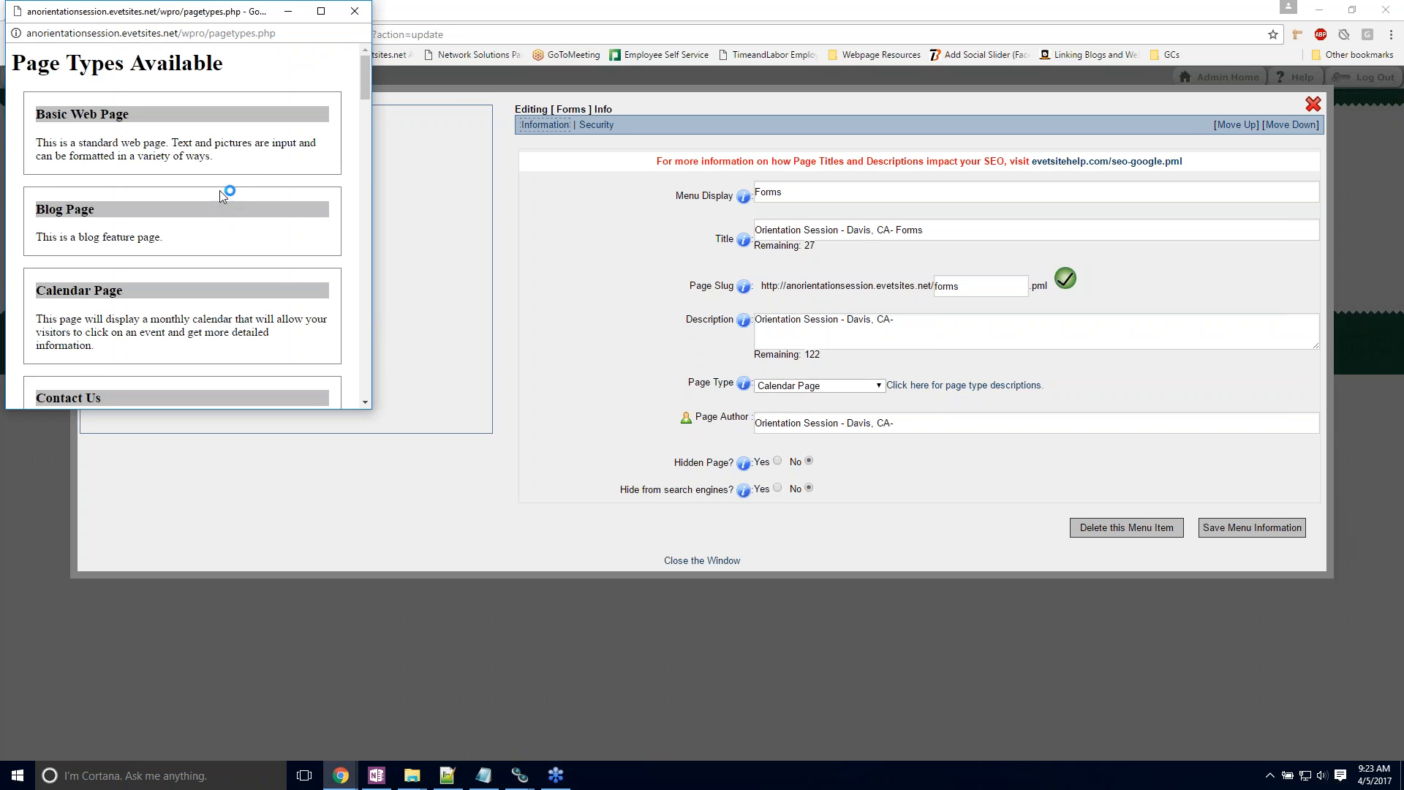
pyautogui.scroll(-1, 146, 220)
pyautogui.scroll(-3, 18, 293)
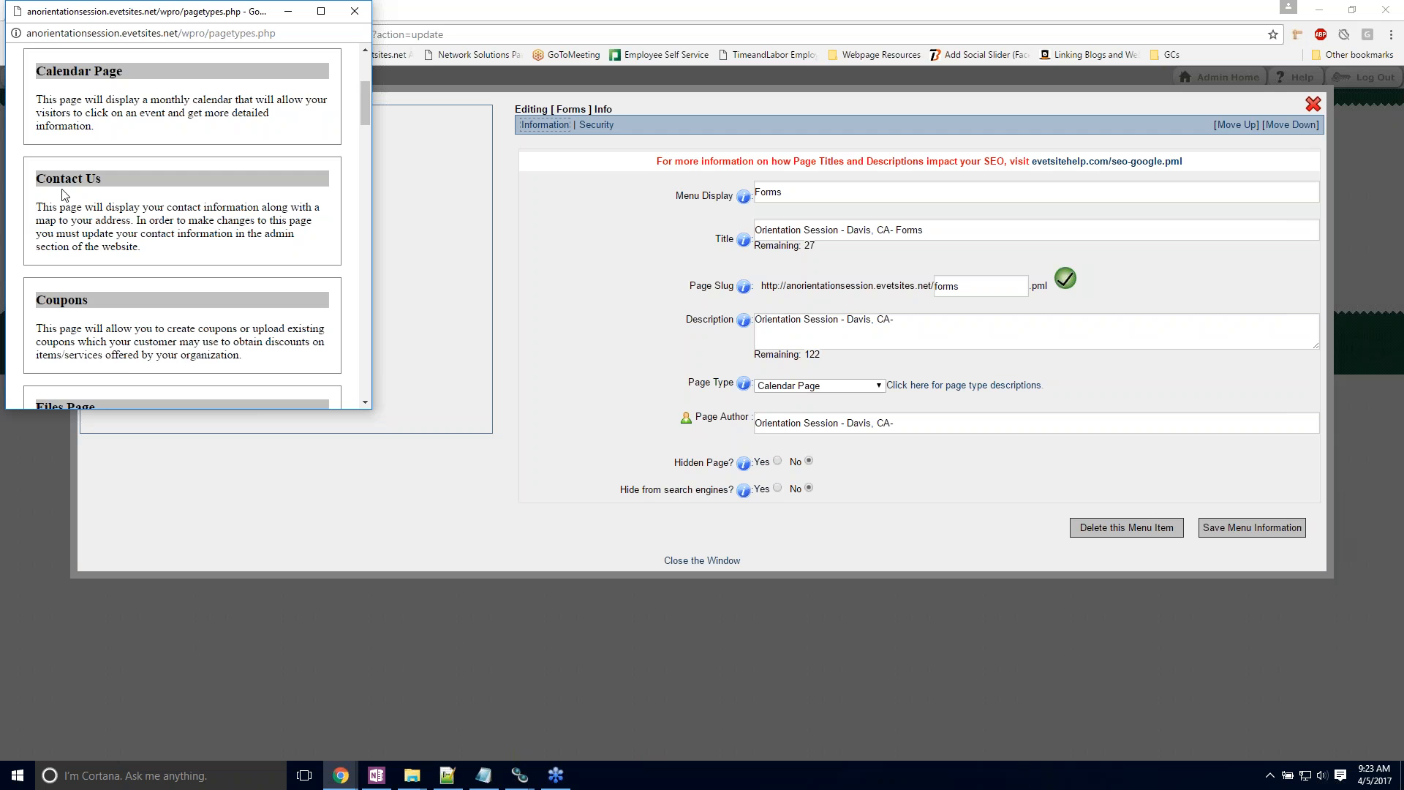
pyautogui.scroll(-5, 66, 192)
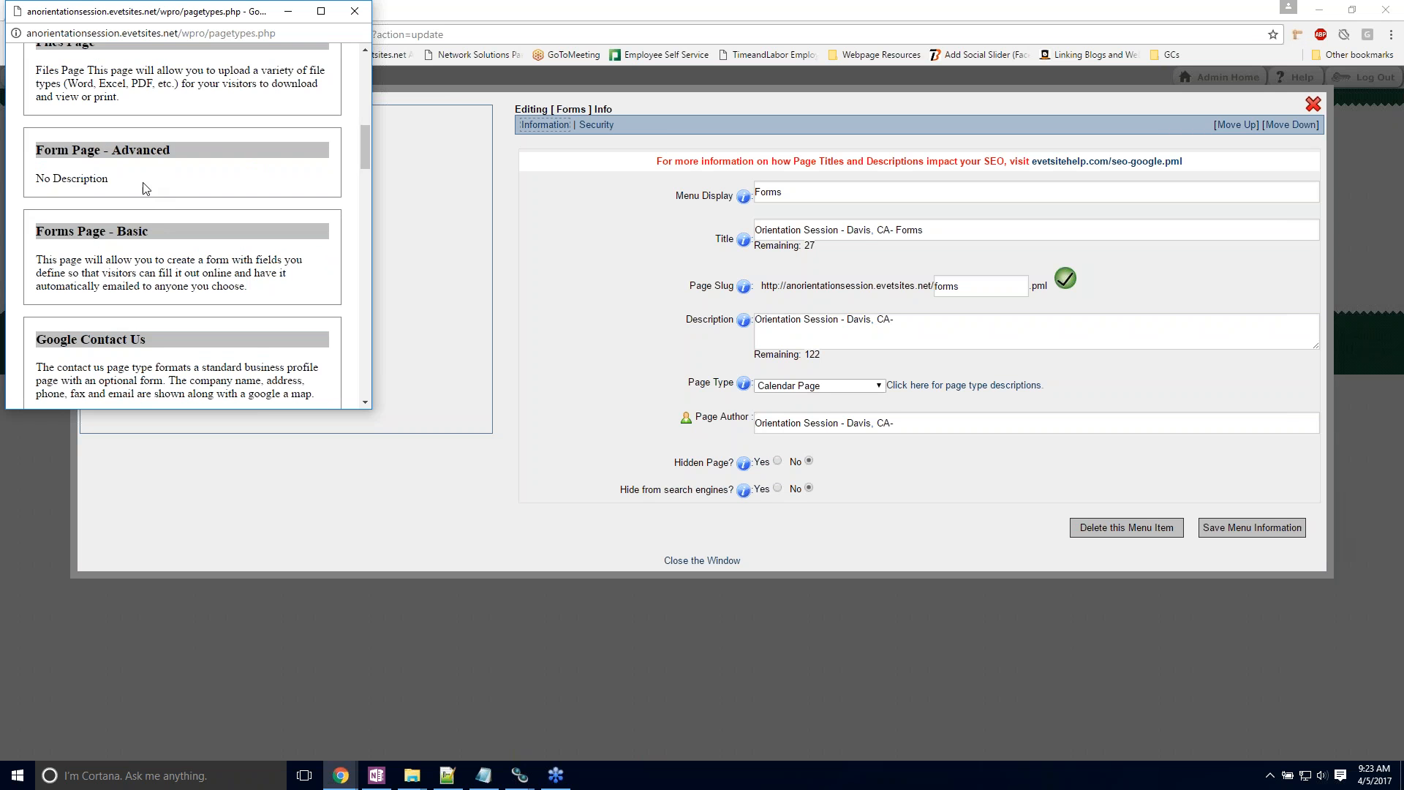
pyautogui.click(353, 12)
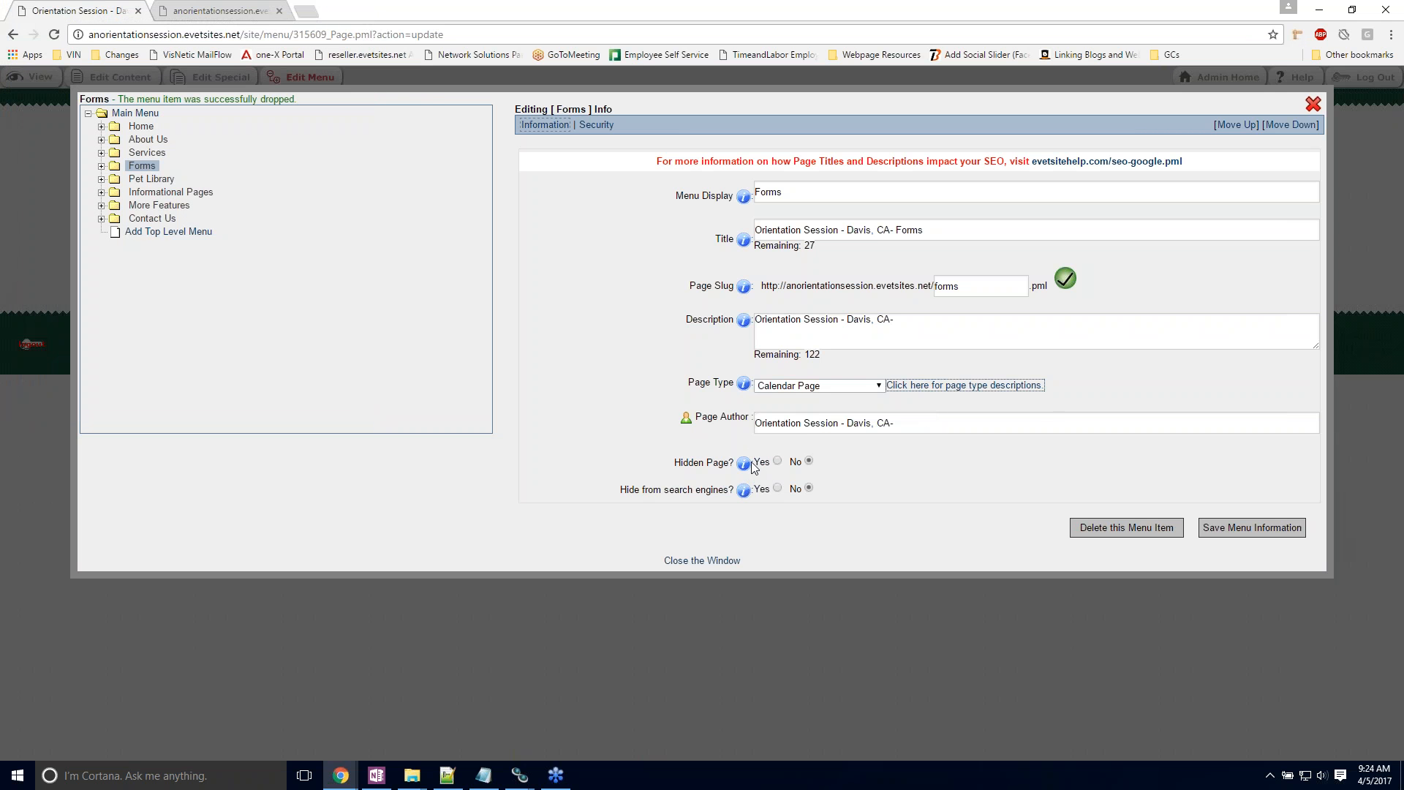
pyautogui.moveTo(745, 467)
pyautogui.moveTo(740, 493)
pyautogui.click(684, 560)
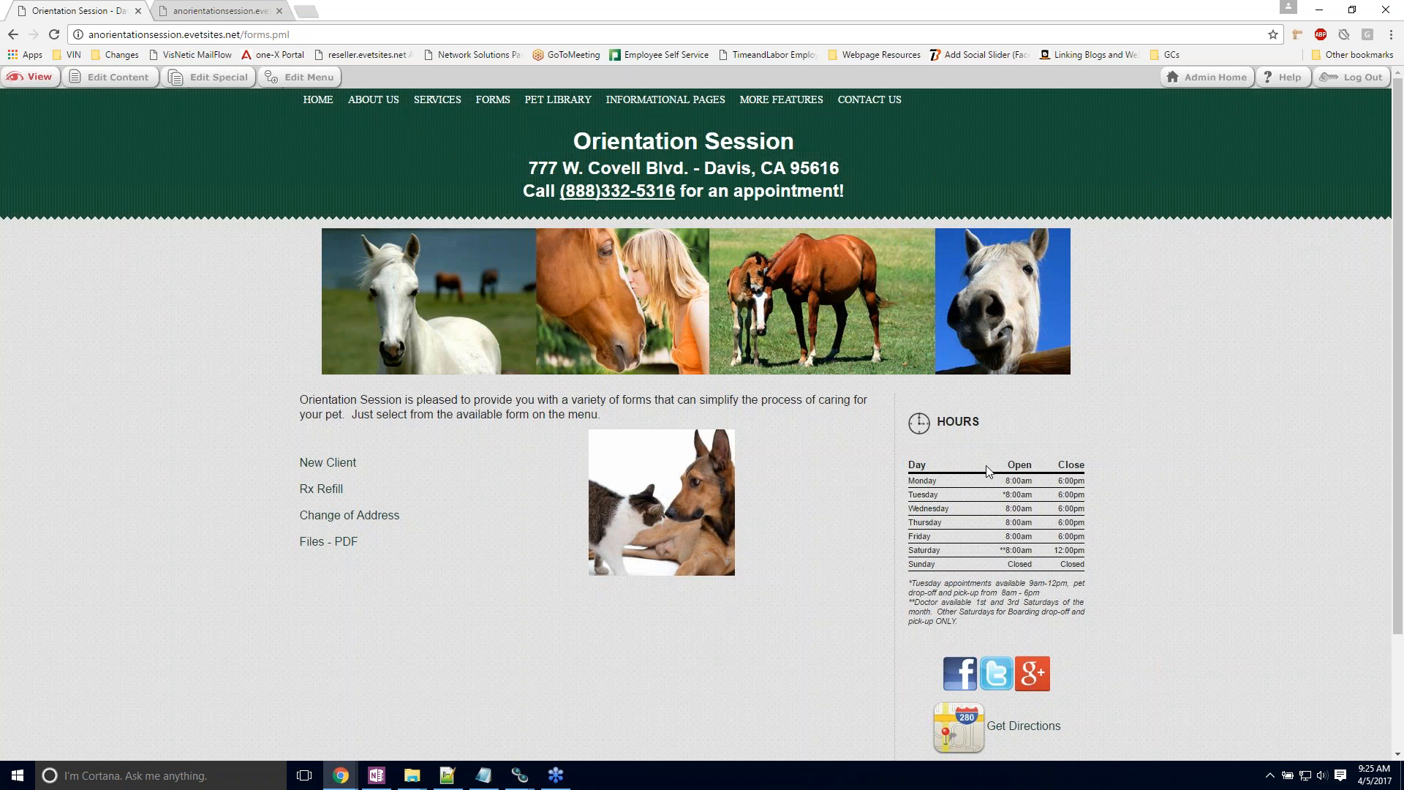
# Step: Look over the Forms page, go to the site's administration area and open the Site Header Content
pyautogui.scroll(-2, 961, 303)
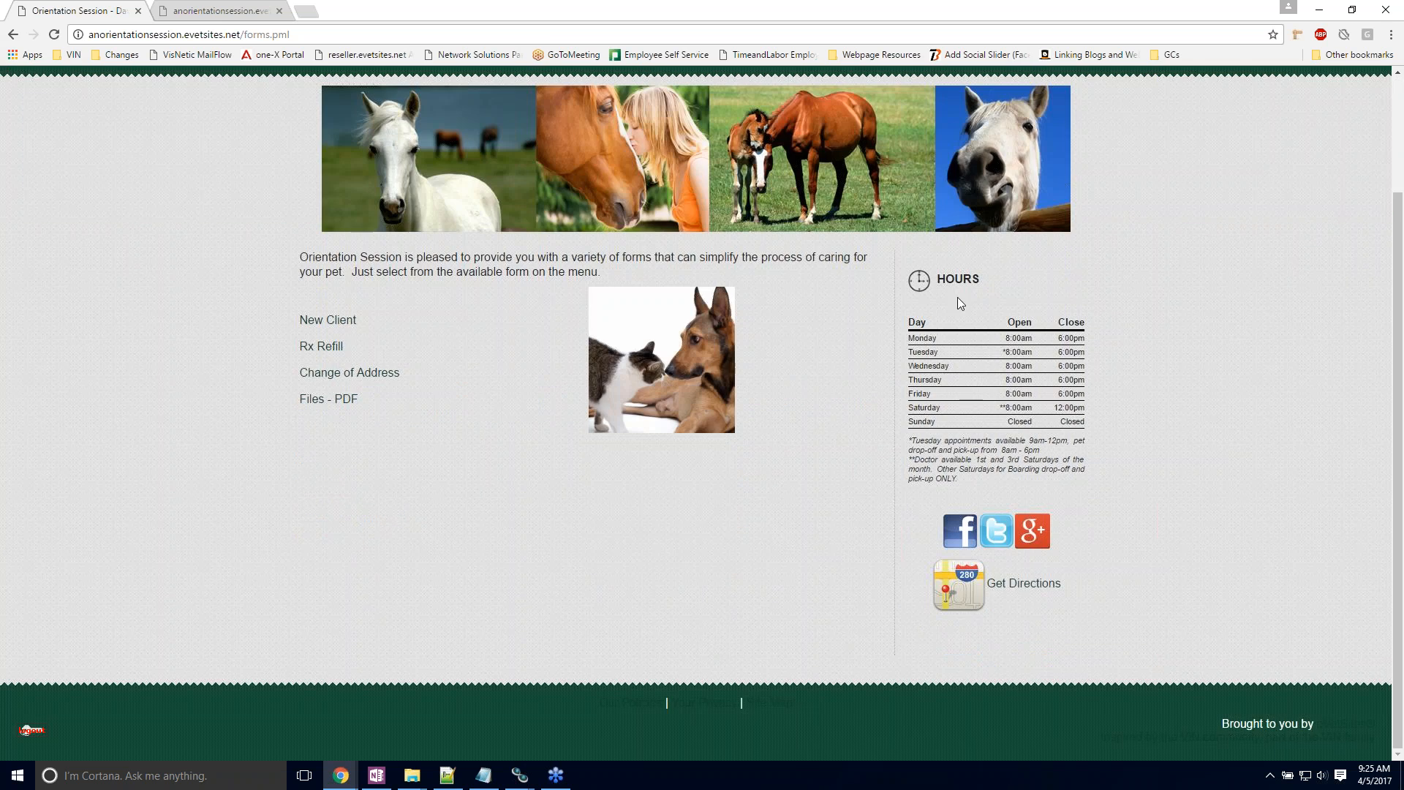
pyautogui.scroll(2, 993, 304)
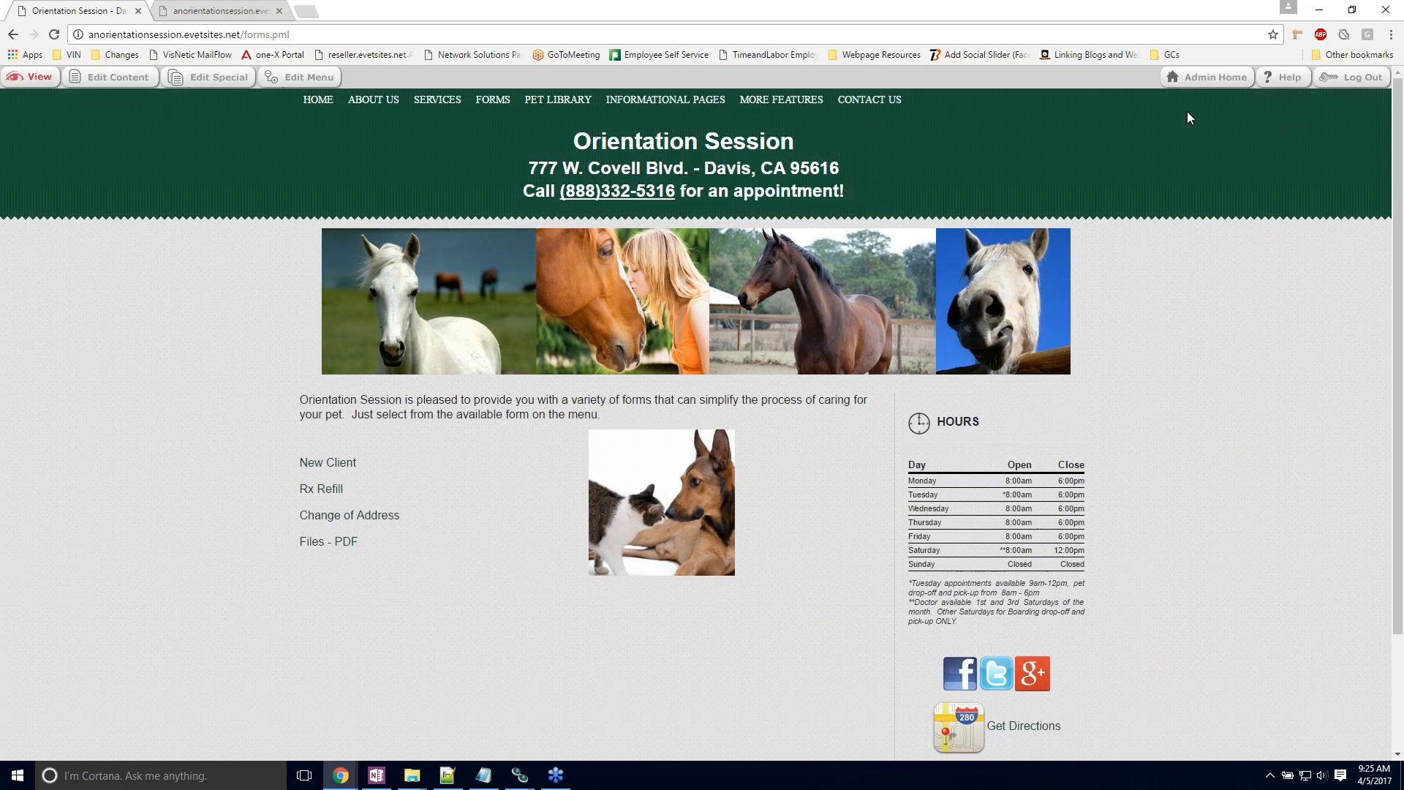
pyautogui.click(1197, 79)
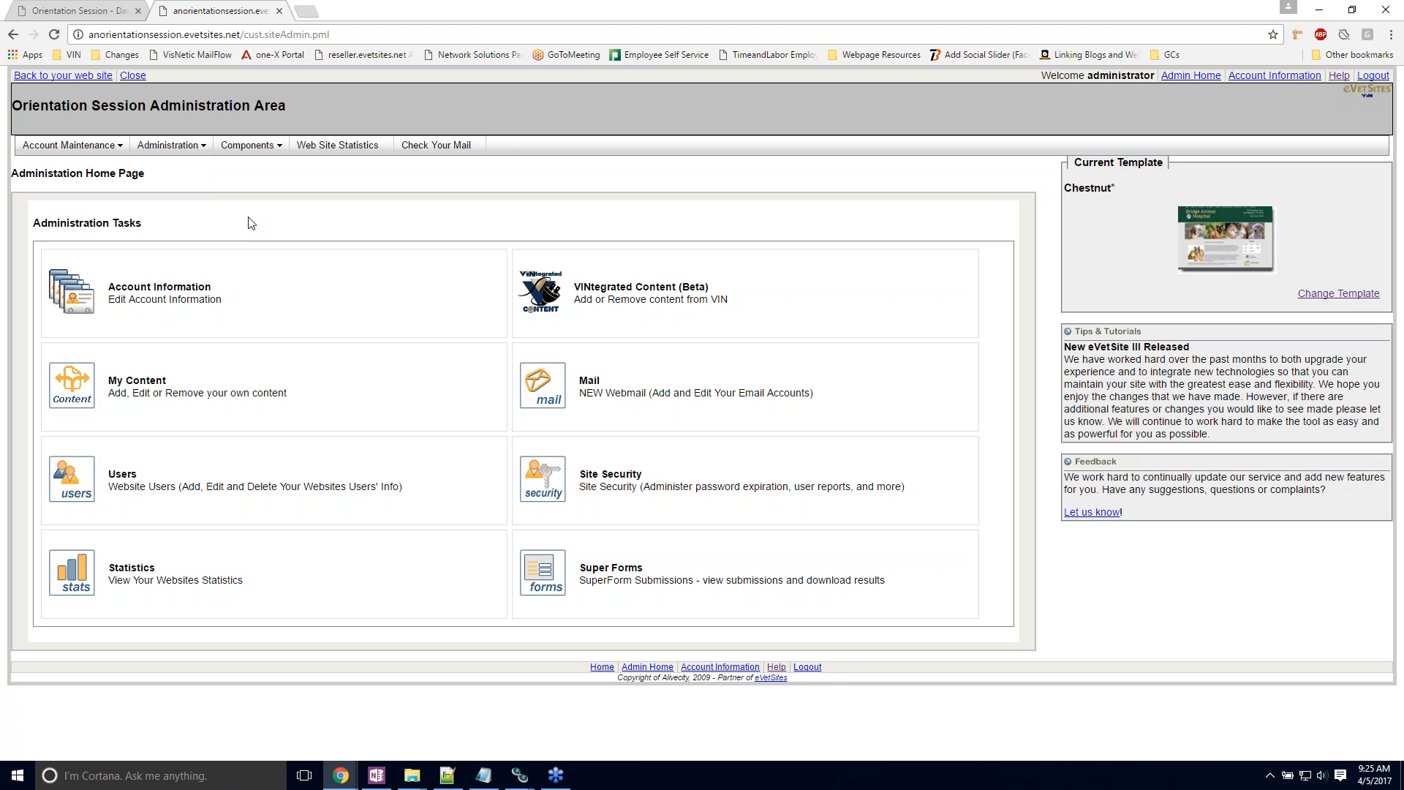
pyautogui.click(188, 151)
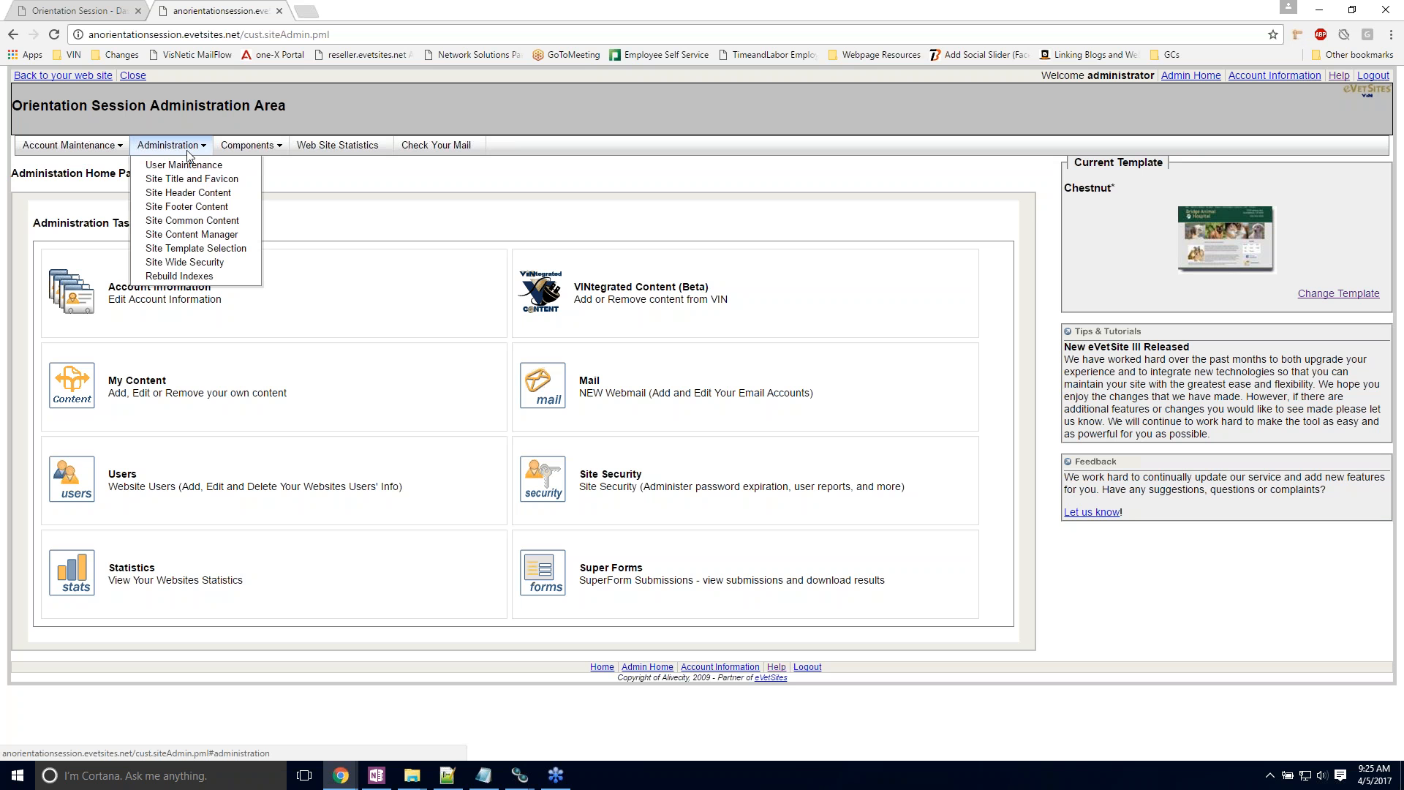
pyautogui.click(188, 195)
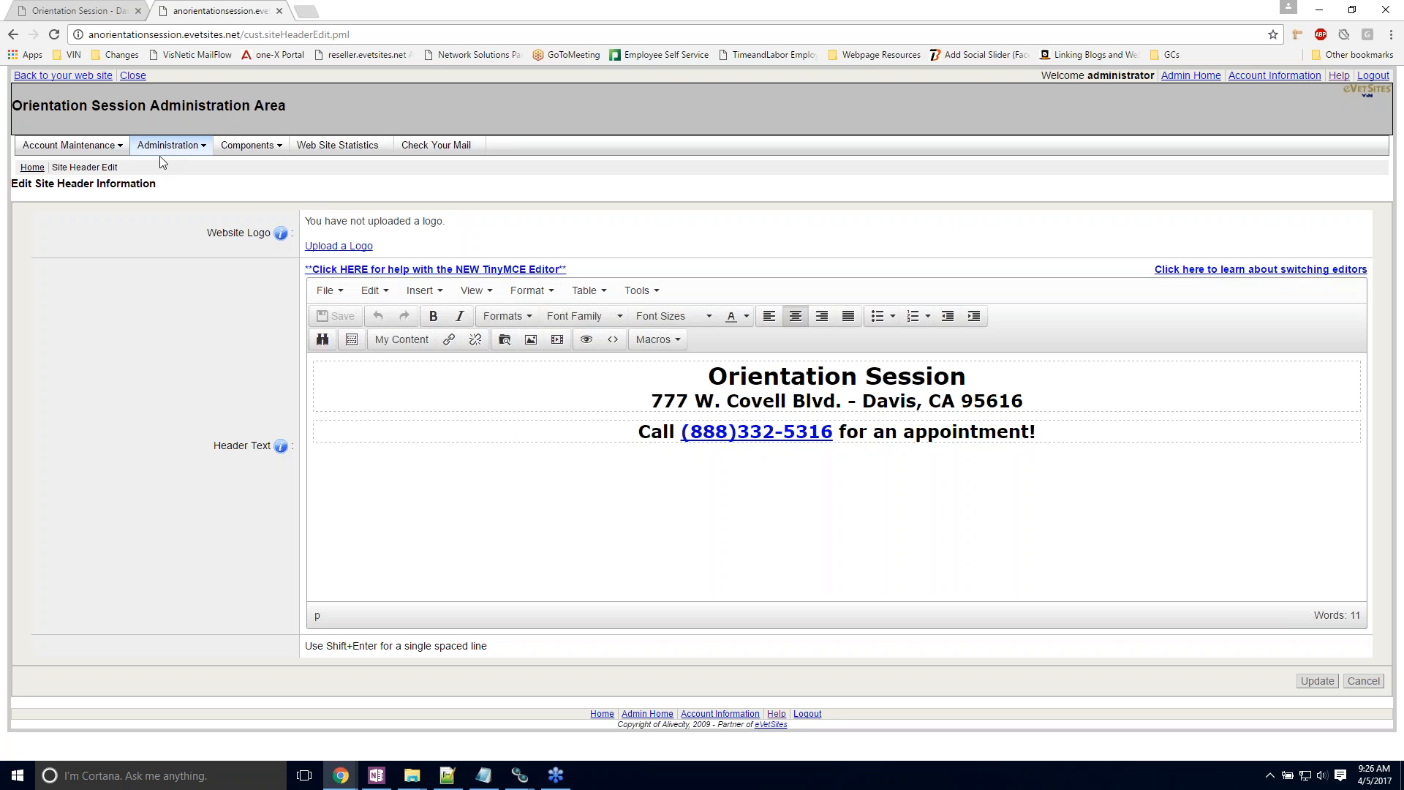
# Step: Open the Site Common Content for editing and place the cursor in the Monday closing time of the hours table
pyautogui.moveTo(162, 162)
pyautogui.click(172, 220)
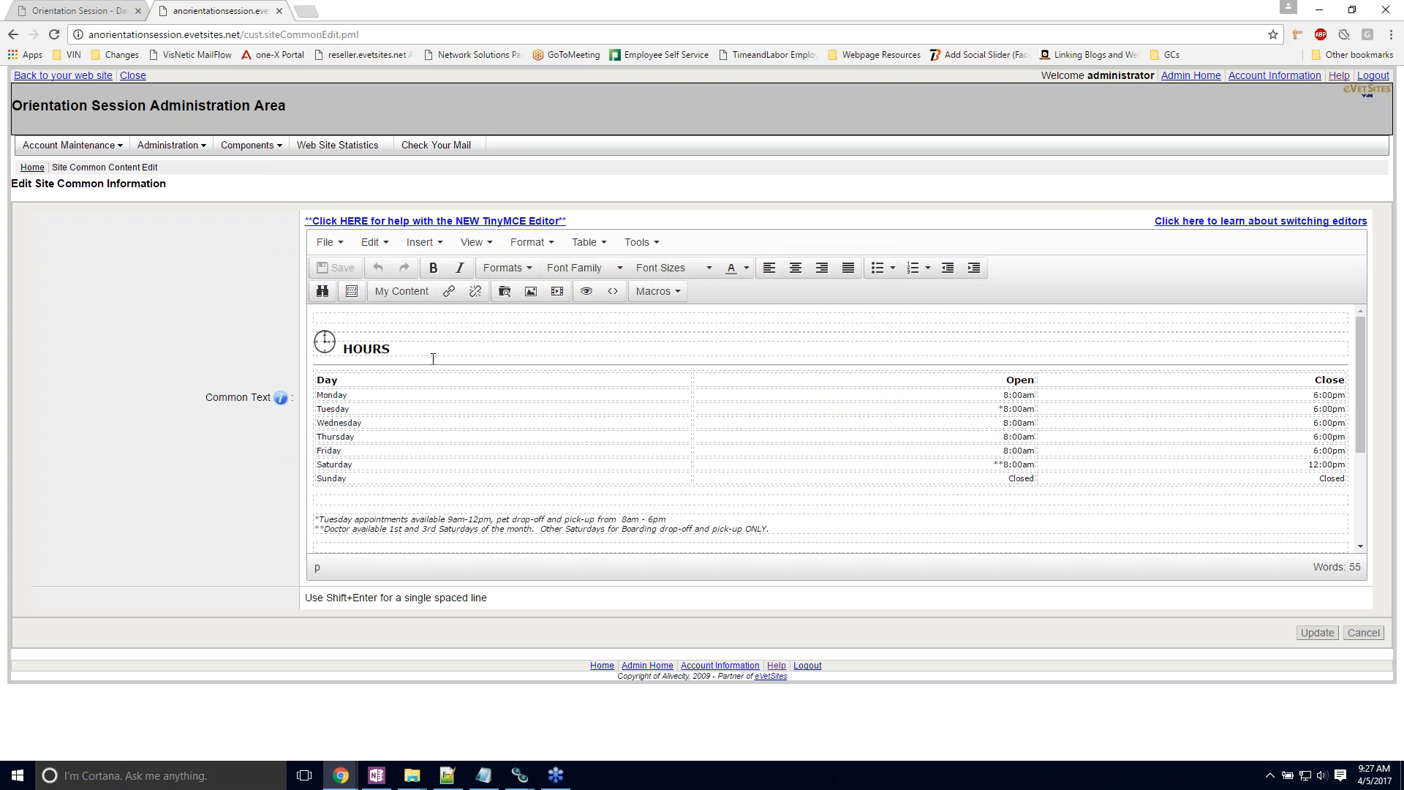
pyautogui.scroll(-2, 433, 359)
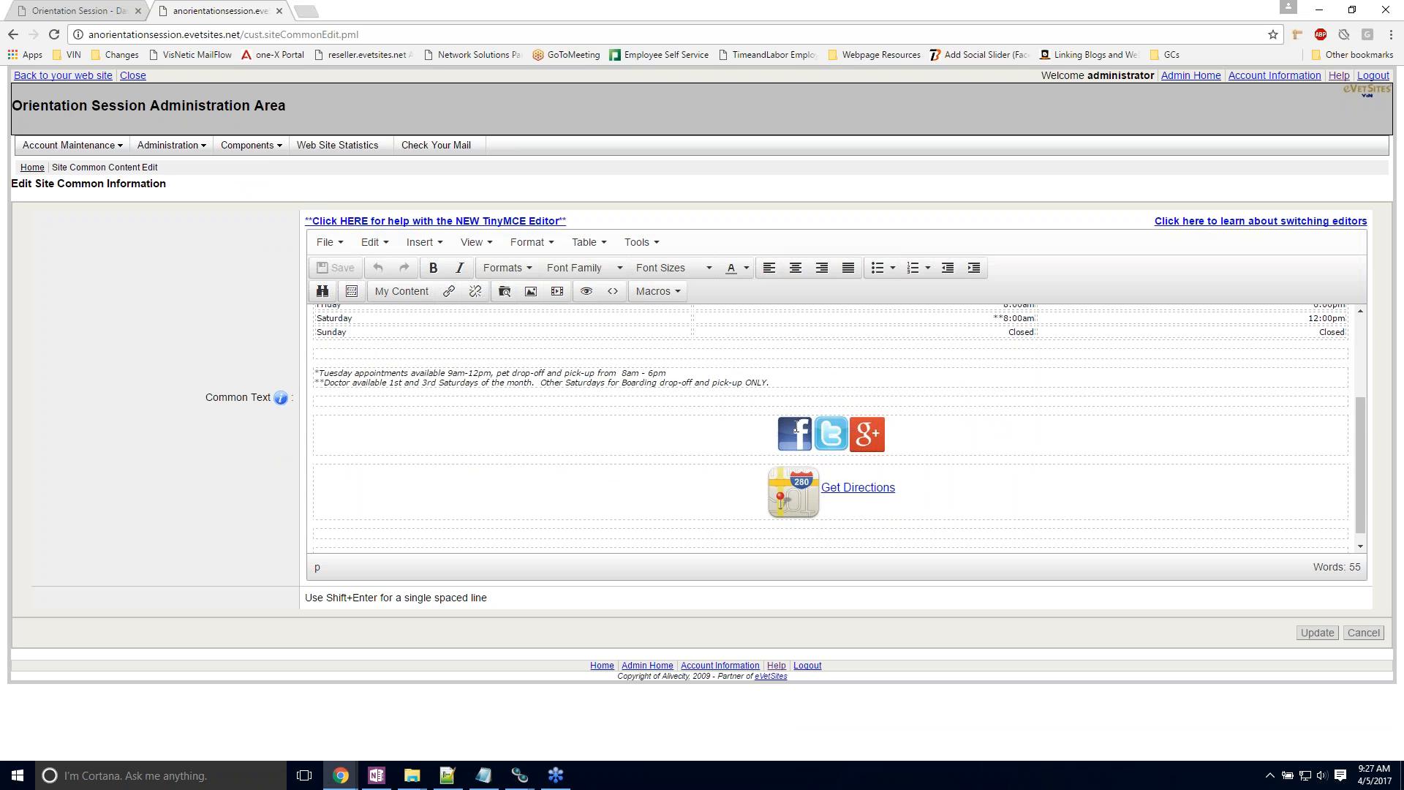
pyautogui.scroll(2, 660, 468)
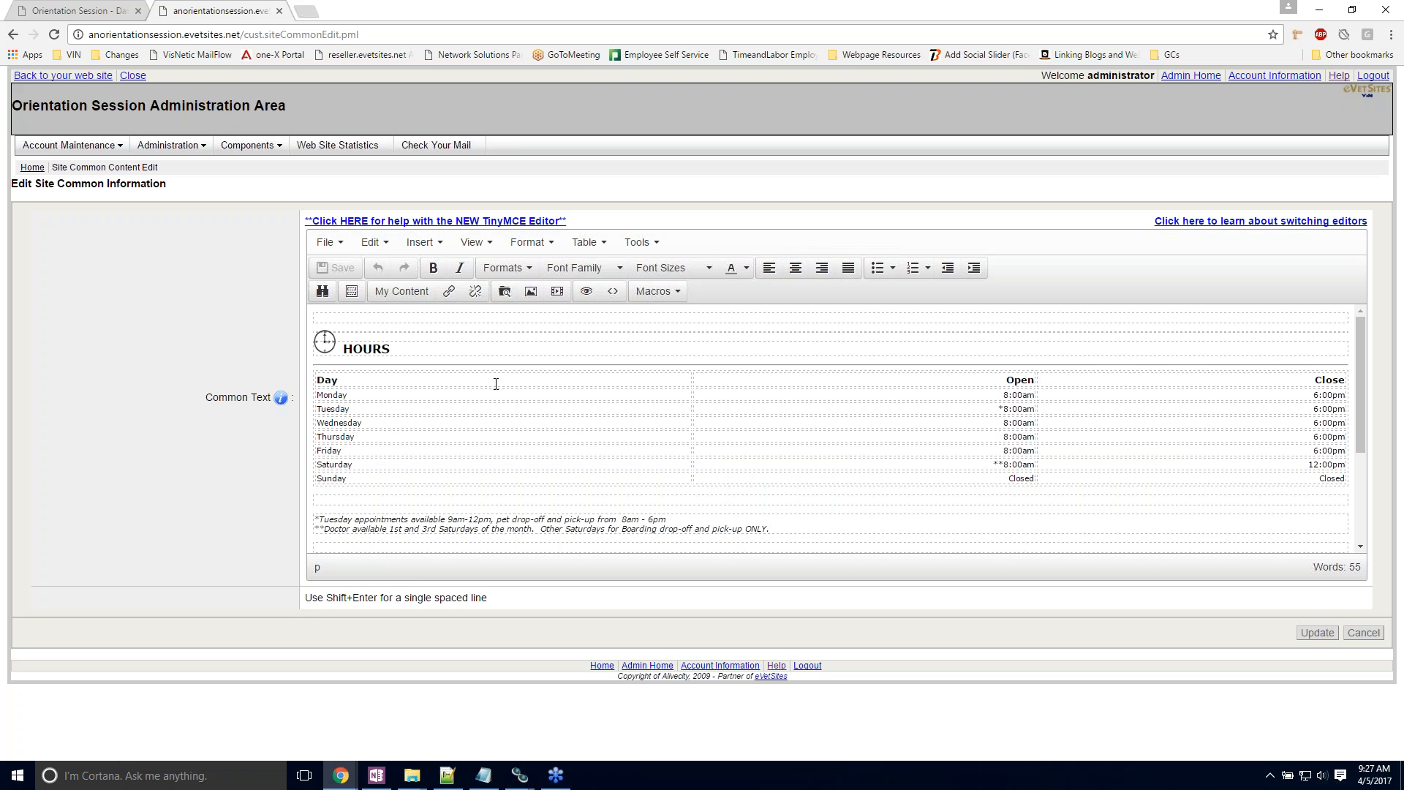
pyautogui.click(364, 383)
pyautogui.click(995, 380)
pyautogui.click(1090, 394)
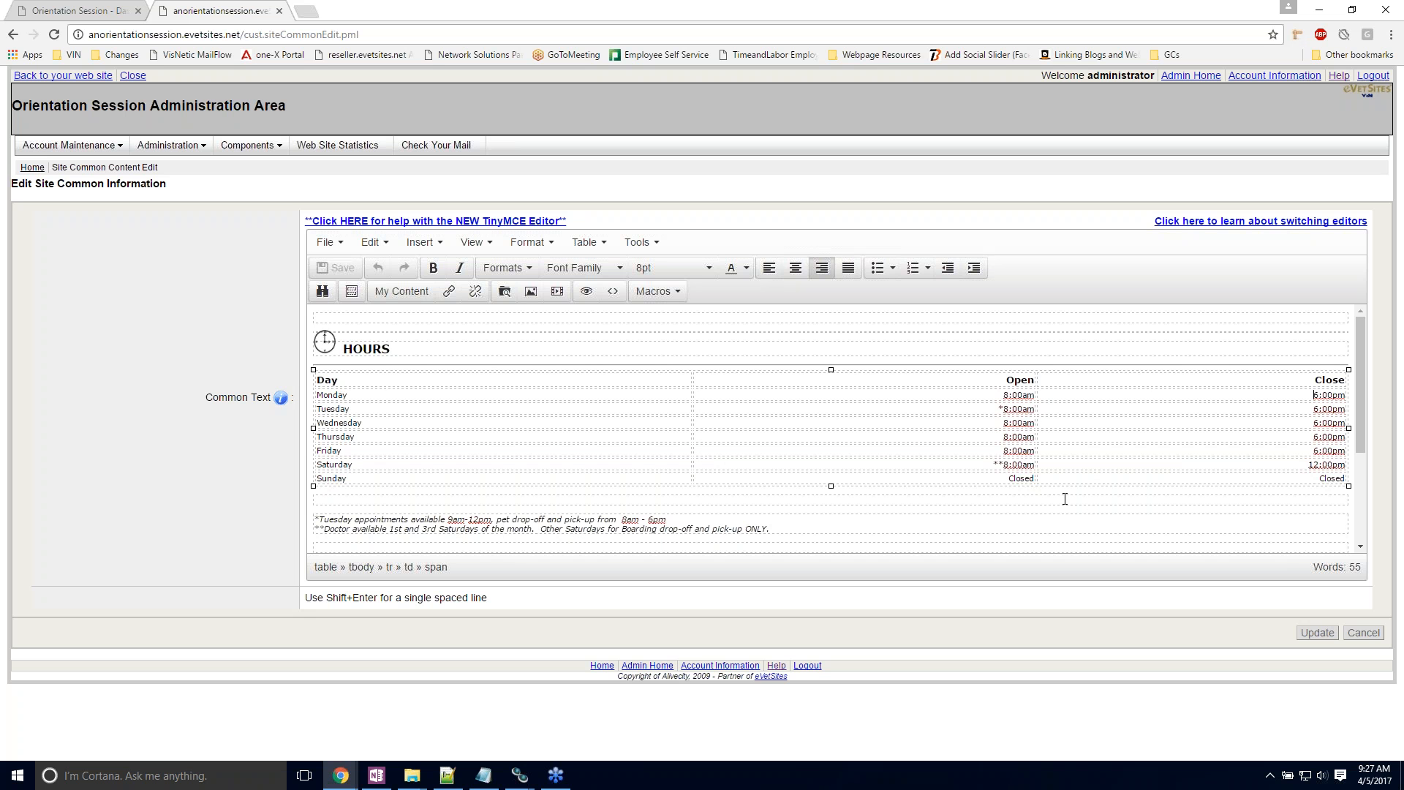
# Step: Examine the Facebook, Twitter and Google+ icons below the hours table by selecting them in turn
pyautogui.scroll(-1, 667, 391)
pyautogui.scroll(-1, 771, 446)
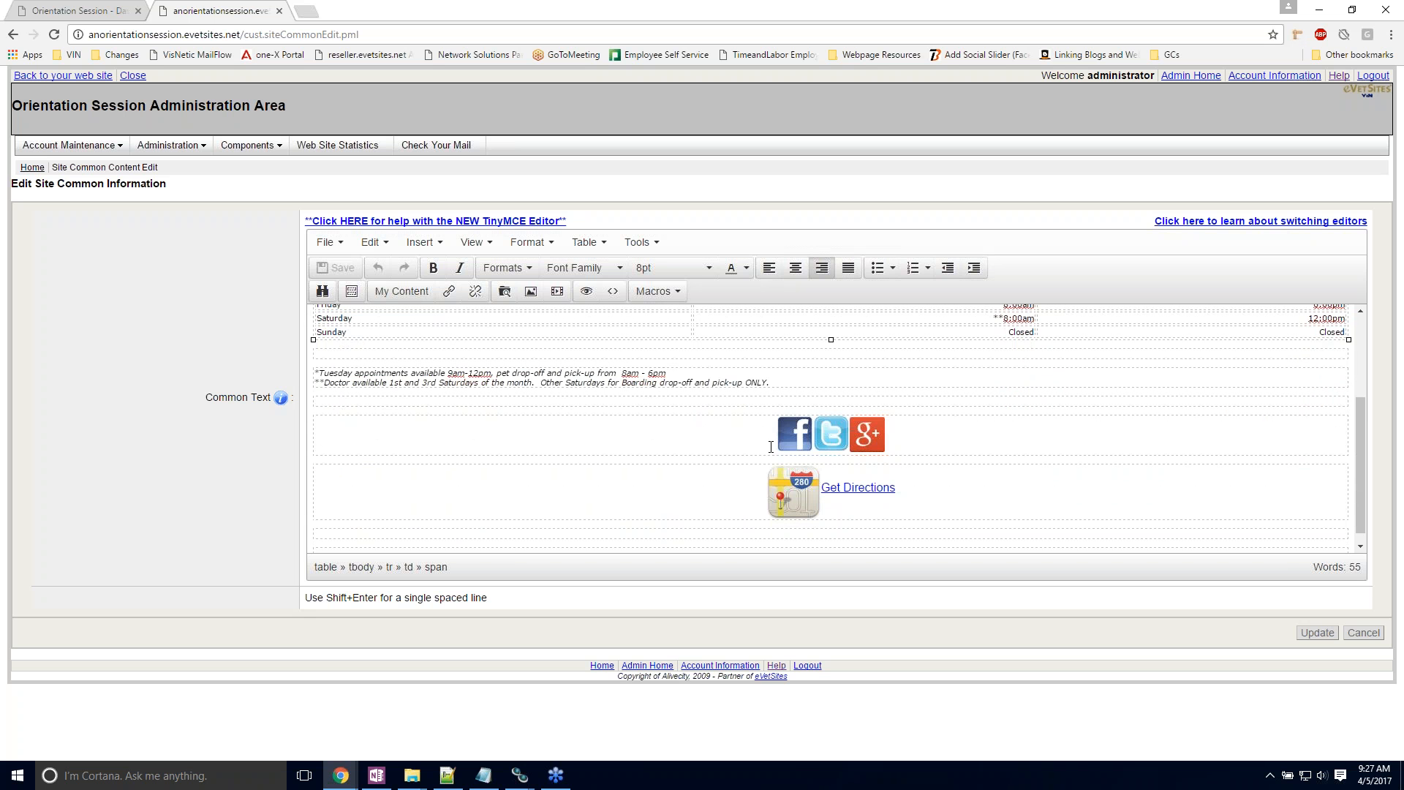
pyautogui.click(787, 435)
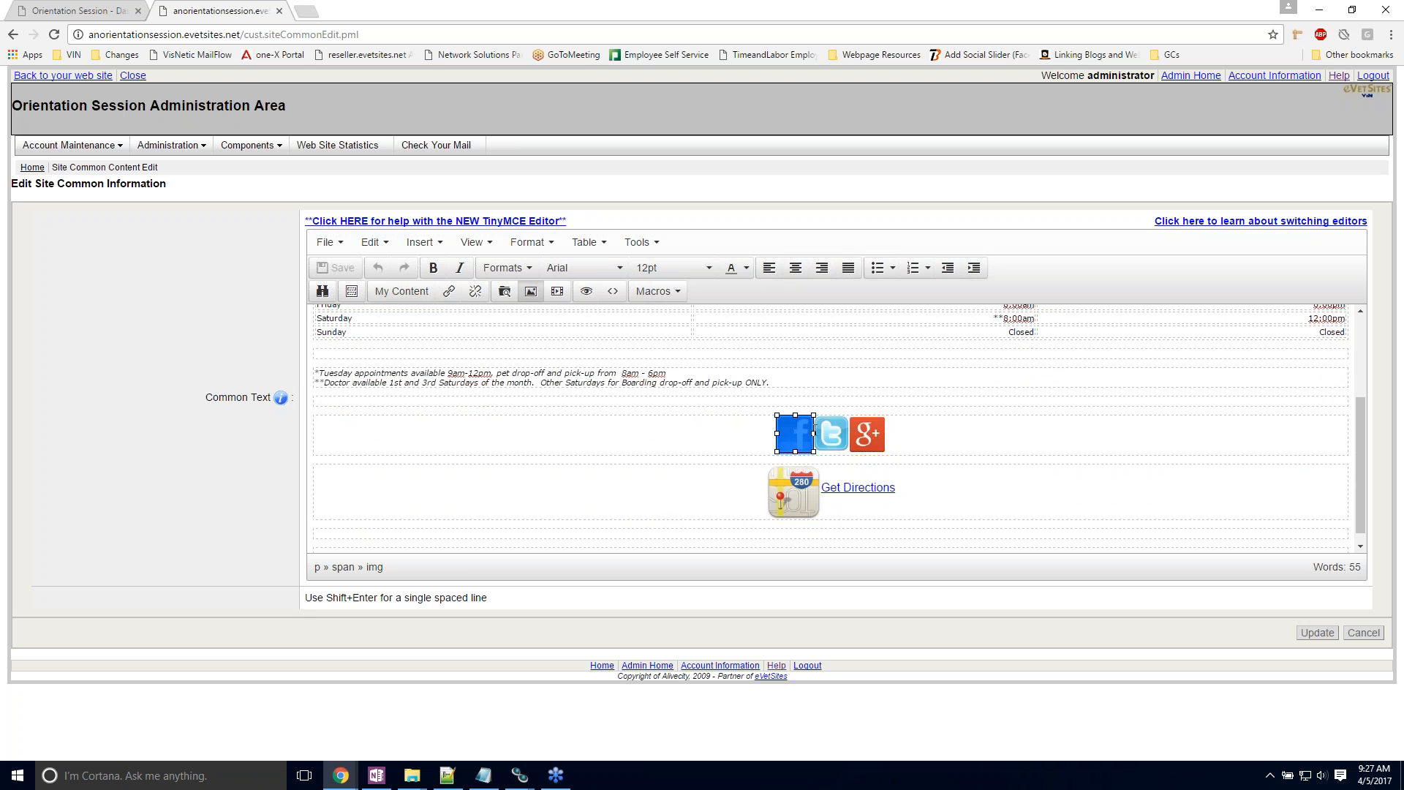
pyautogui.click(833, 432)
pyautogui.click(868, 430)
pyautogui.click(942, 426)
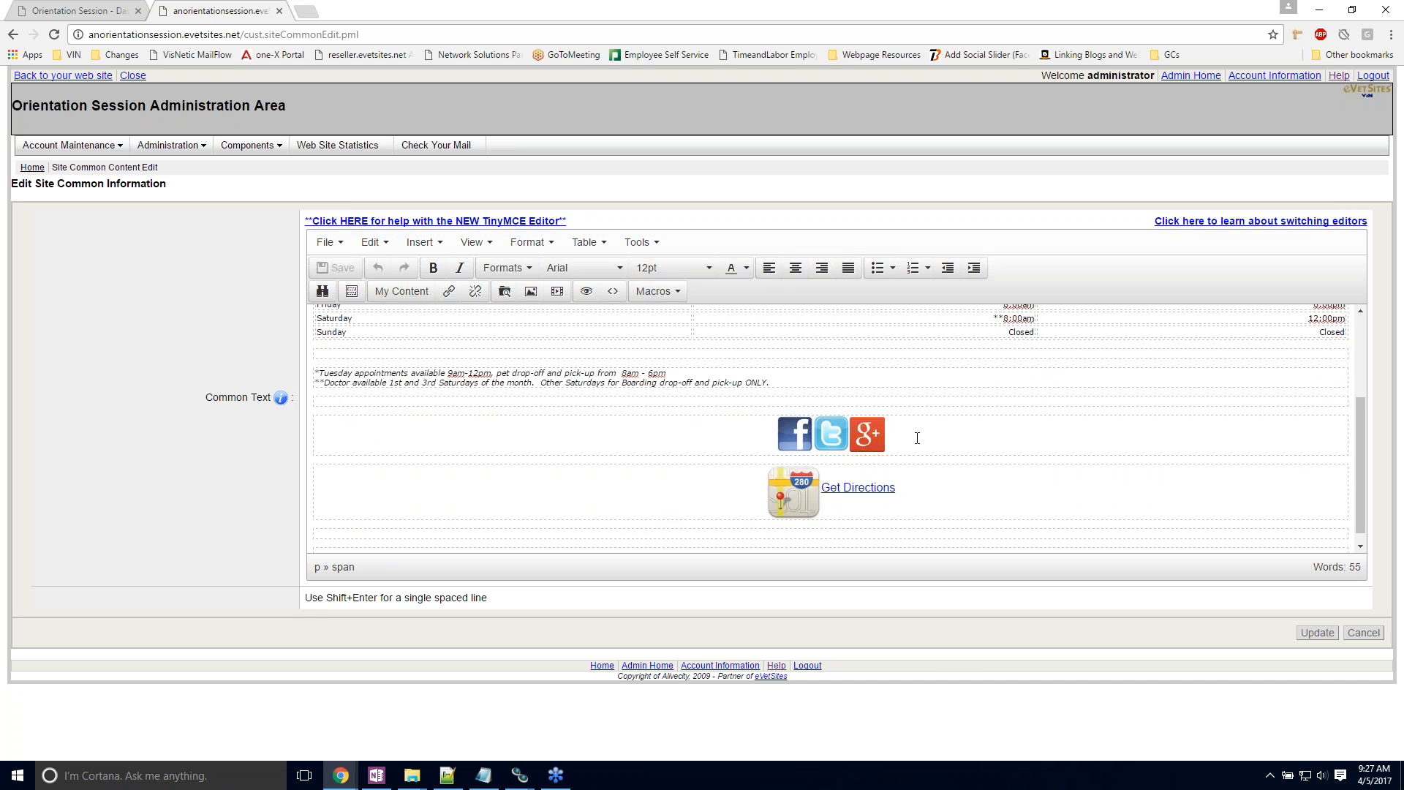
pyautogui.click(866, 432)
pyautogui.click(789, 438)
# Step: Start inserting an image before the Facebook icon and browse the image bank to the eVetSites Icons folder
pyautogui.click(766, 440)
pyautogui.click(531, 291)
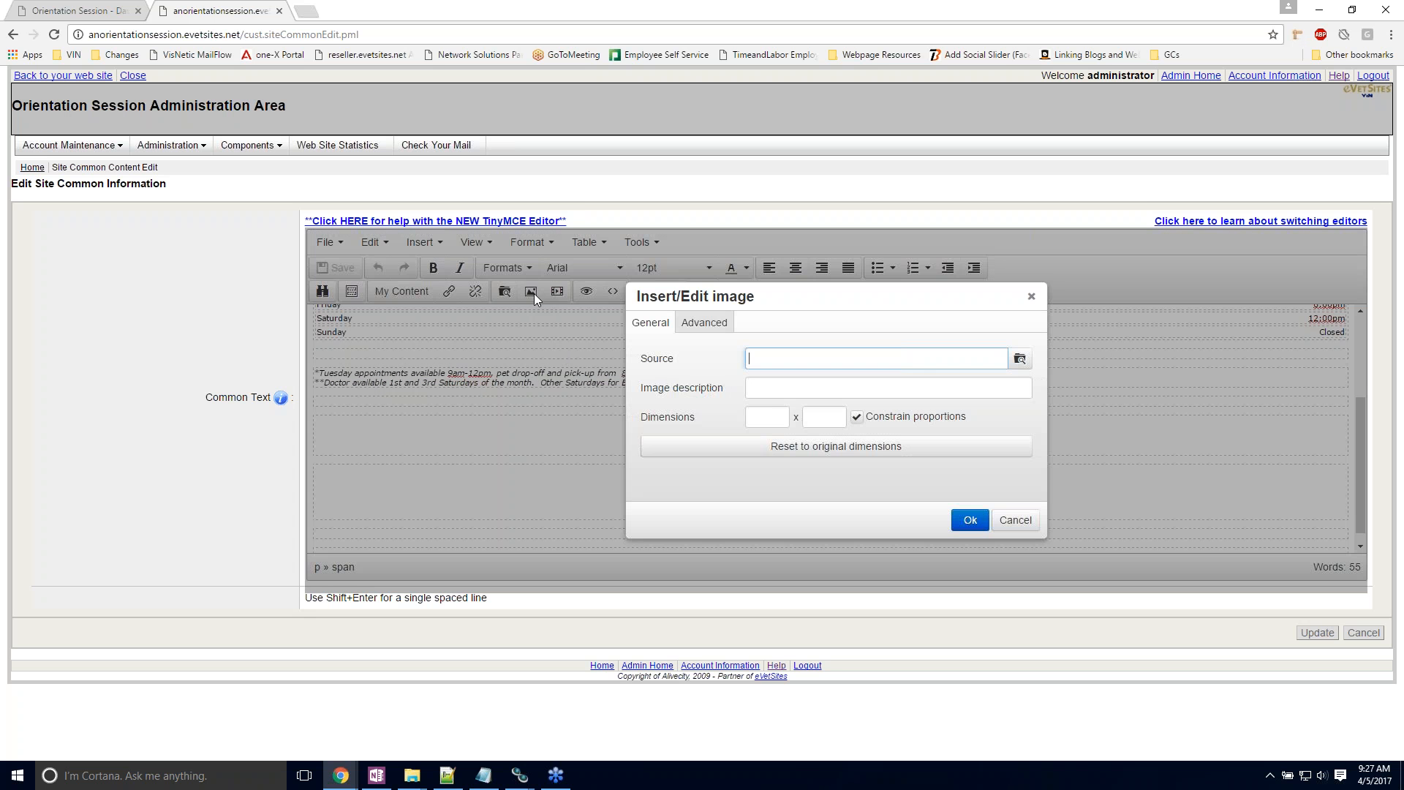
pyautogui.click(1019, 359)
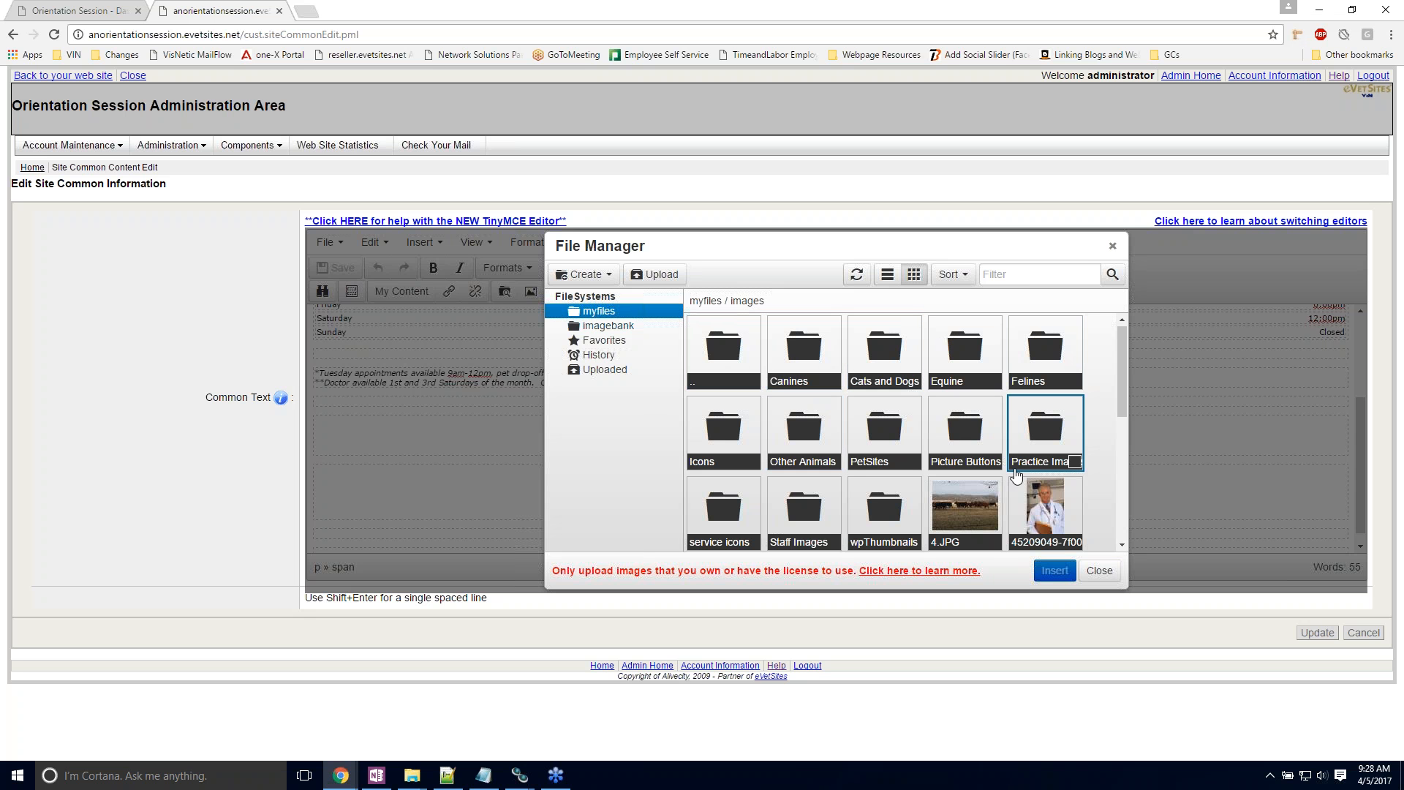
pyautogui.click(603, 328)
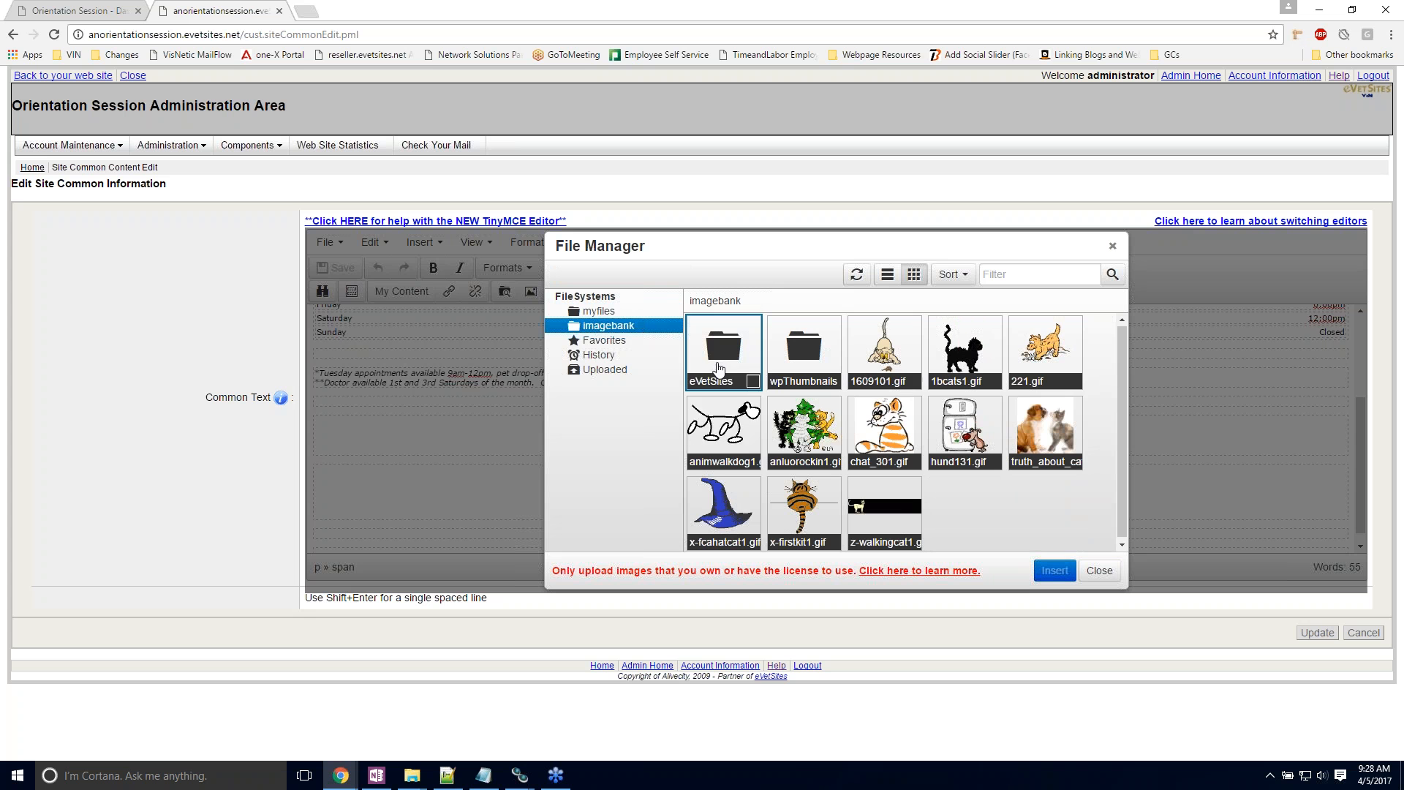
pyautogui.doubleClick(728, 349)
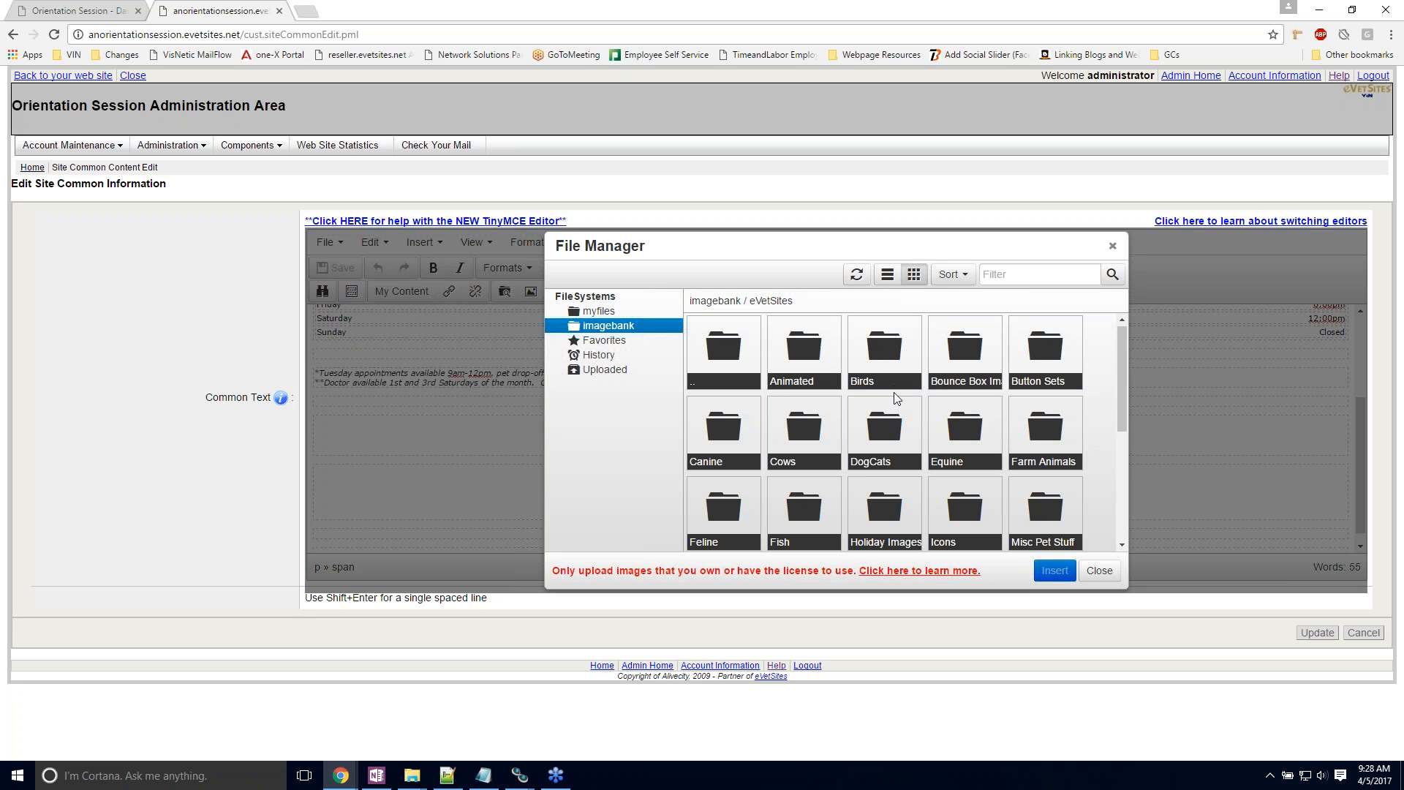
pyautogui.click(957, 503)
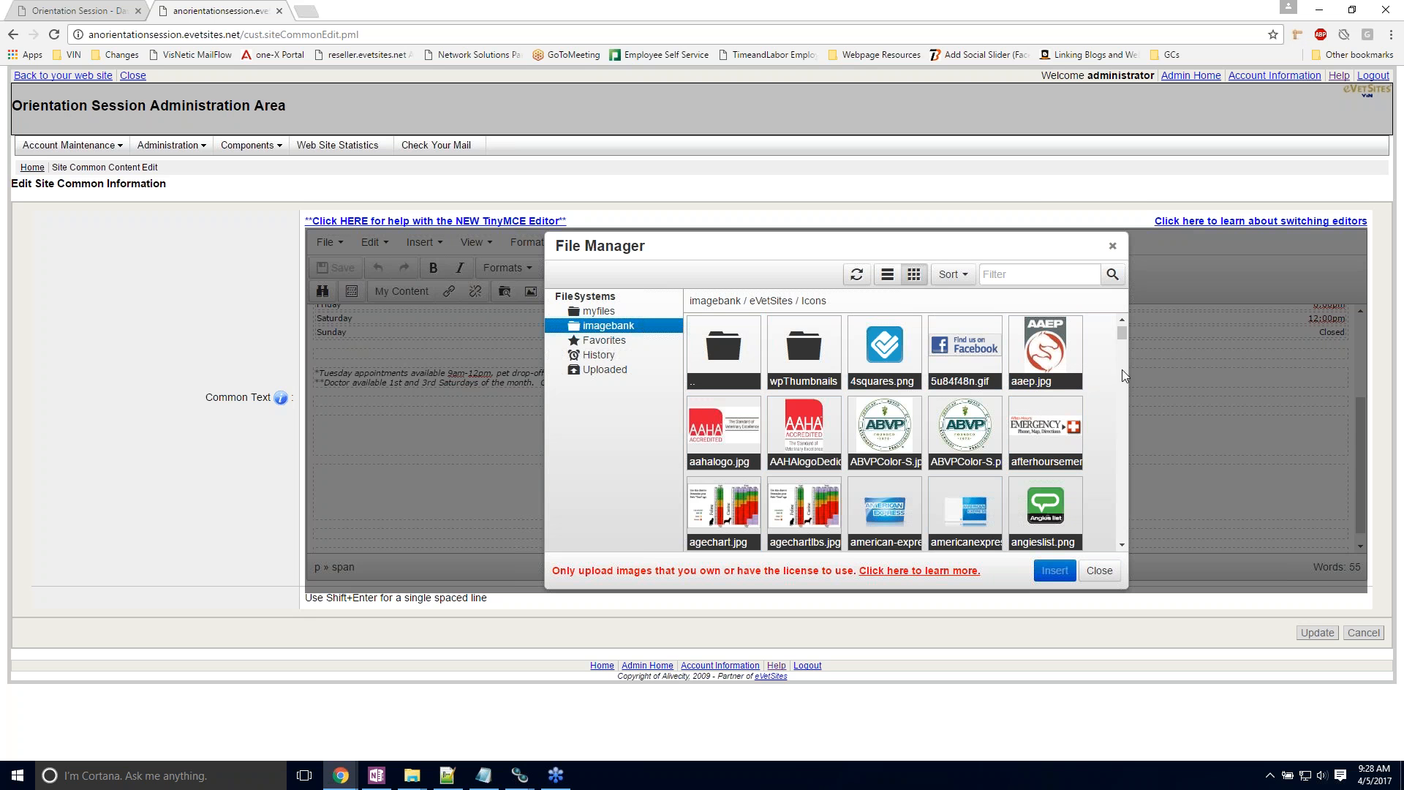
# Step: Look through the icon images and choose blogger.png as the source of the new image
pyautogui.scroll(-4, 863, 437)
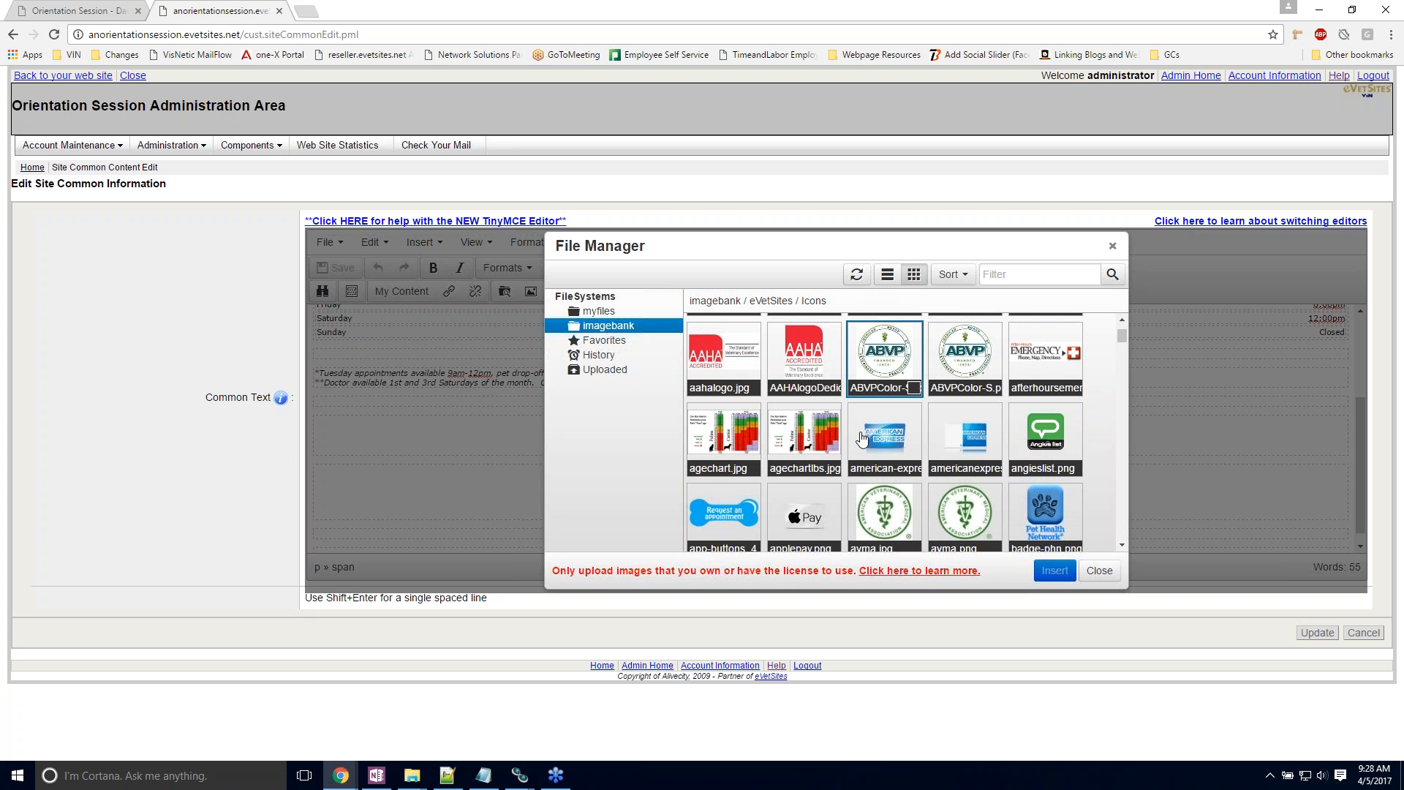
pyautogui.scroll(-2, 868, 462)
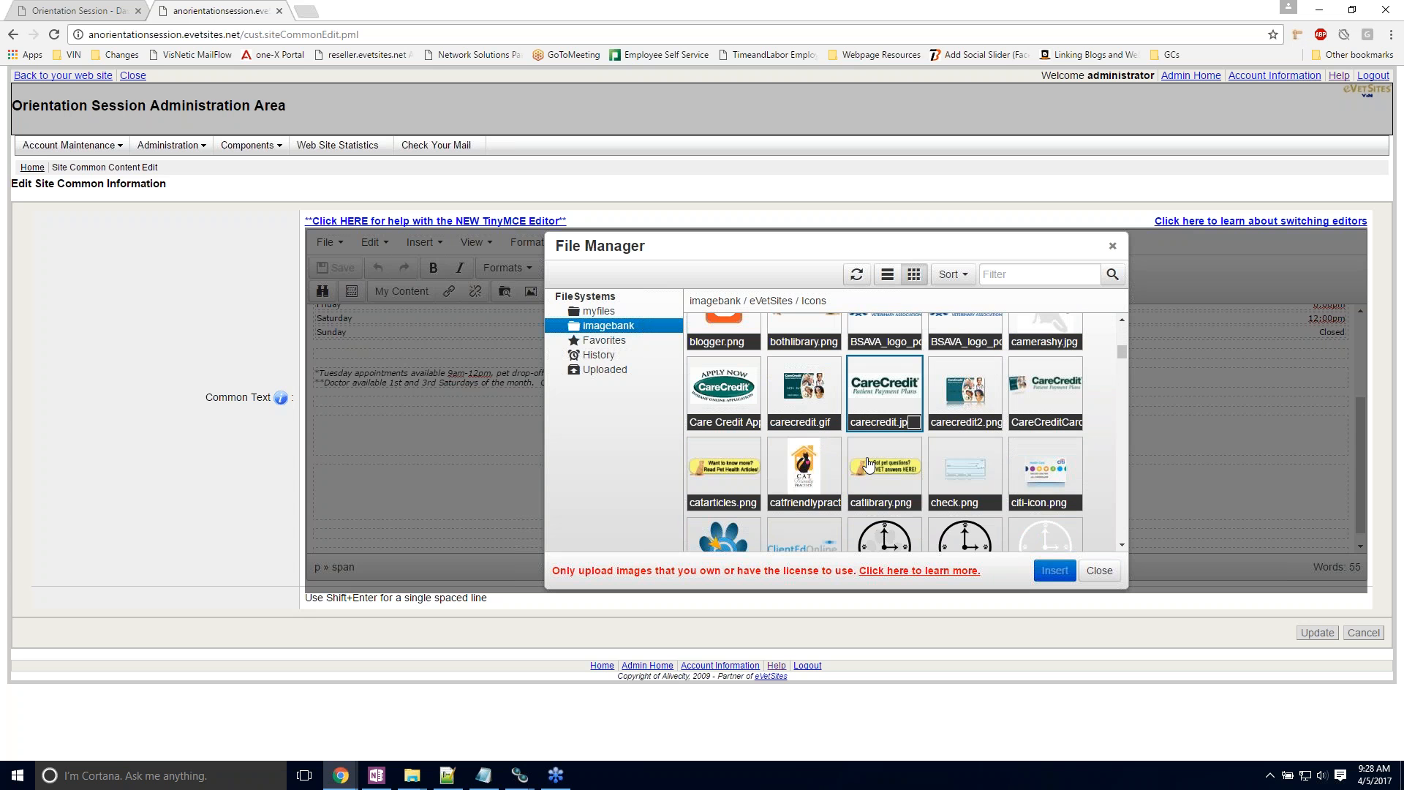
pyautogui.scroll(2, 866, 462)
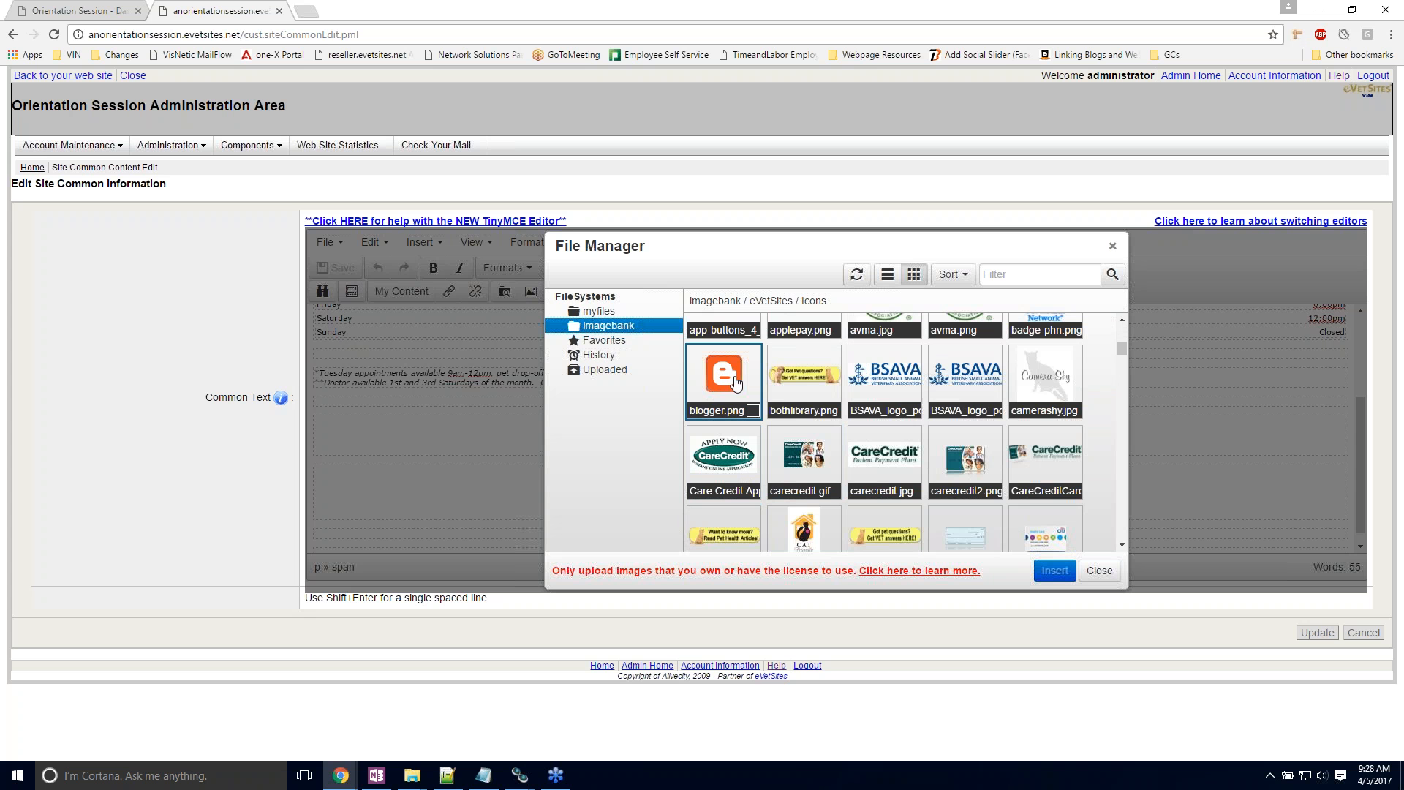
pyautogui.scroll(-5, 731, 395)
pyautogui.scroll(-2, 760, 443)
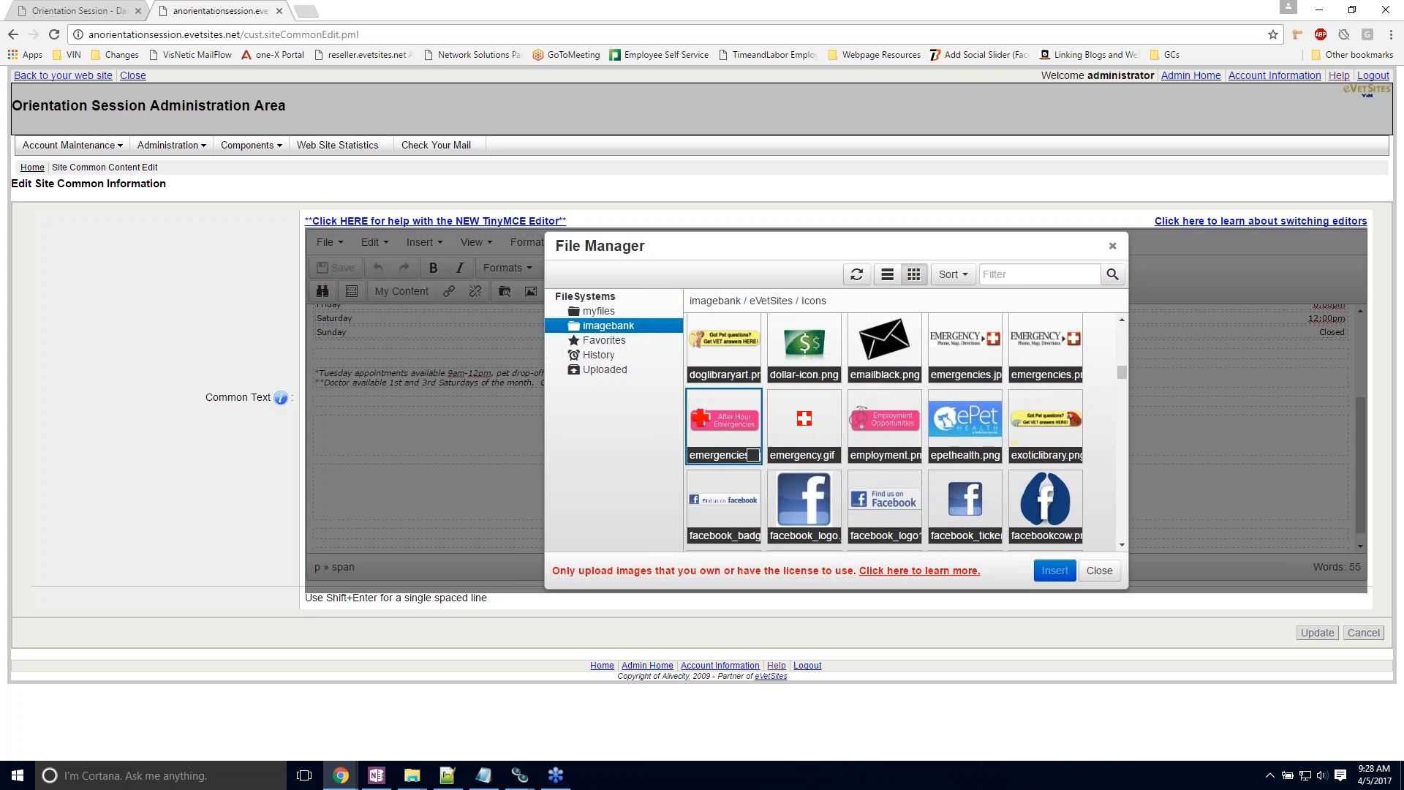
pyautogui.scroll(-1, 788, 417)
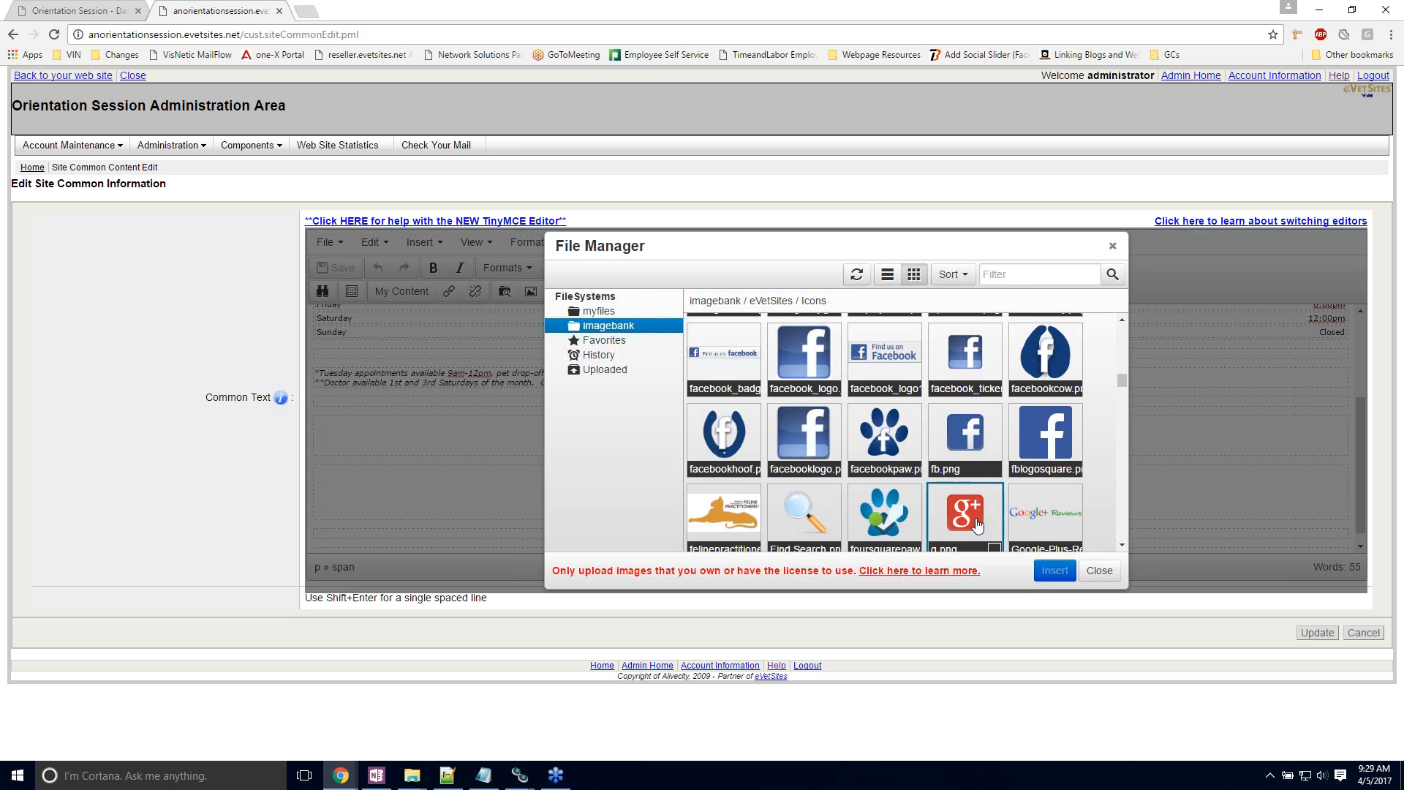
pyautogui.scroll(-2, 991, 521)
pyautogui.scroll(-2, 965, 438)
pyautogui.scroll(-1, 977, 481)
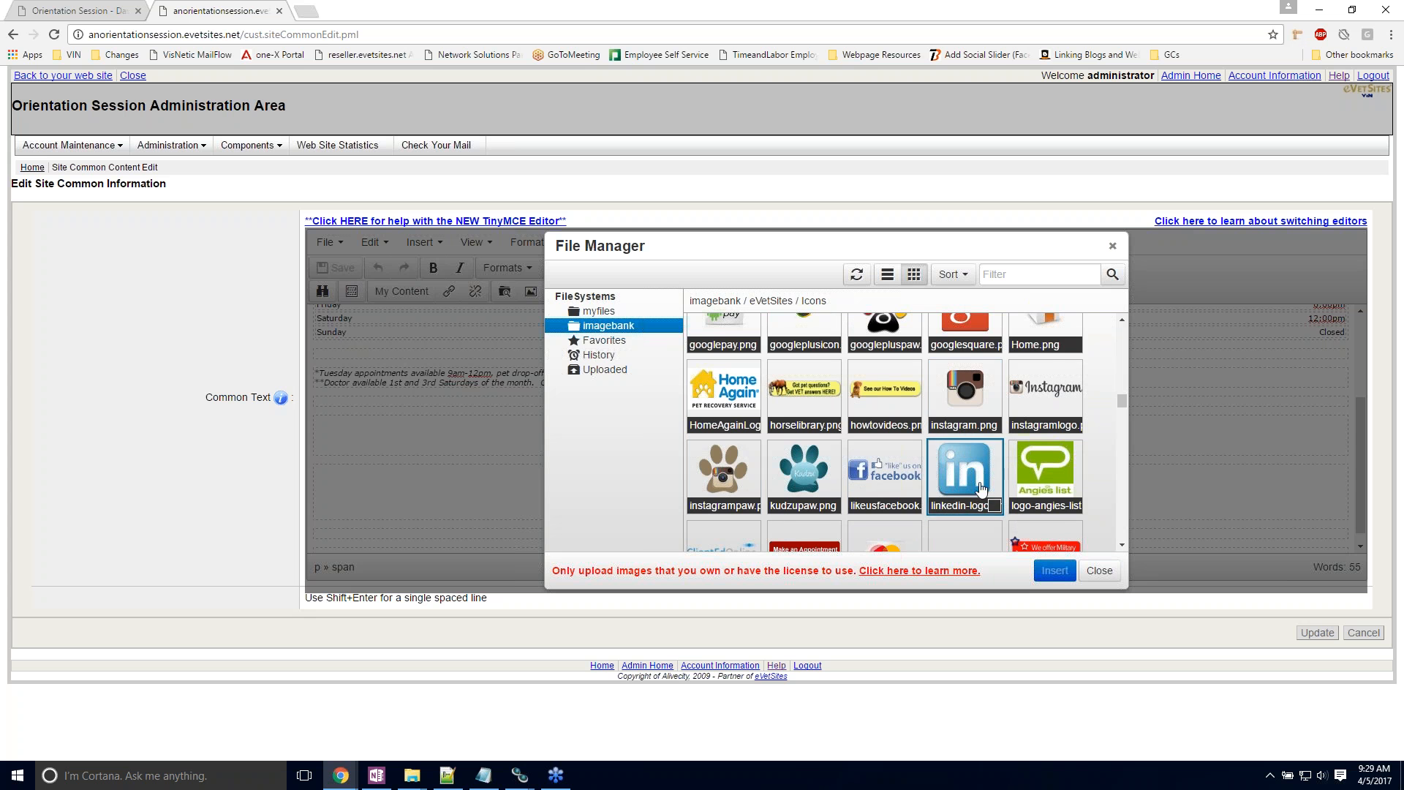
pyautogui.scroll(7, 931, 487)
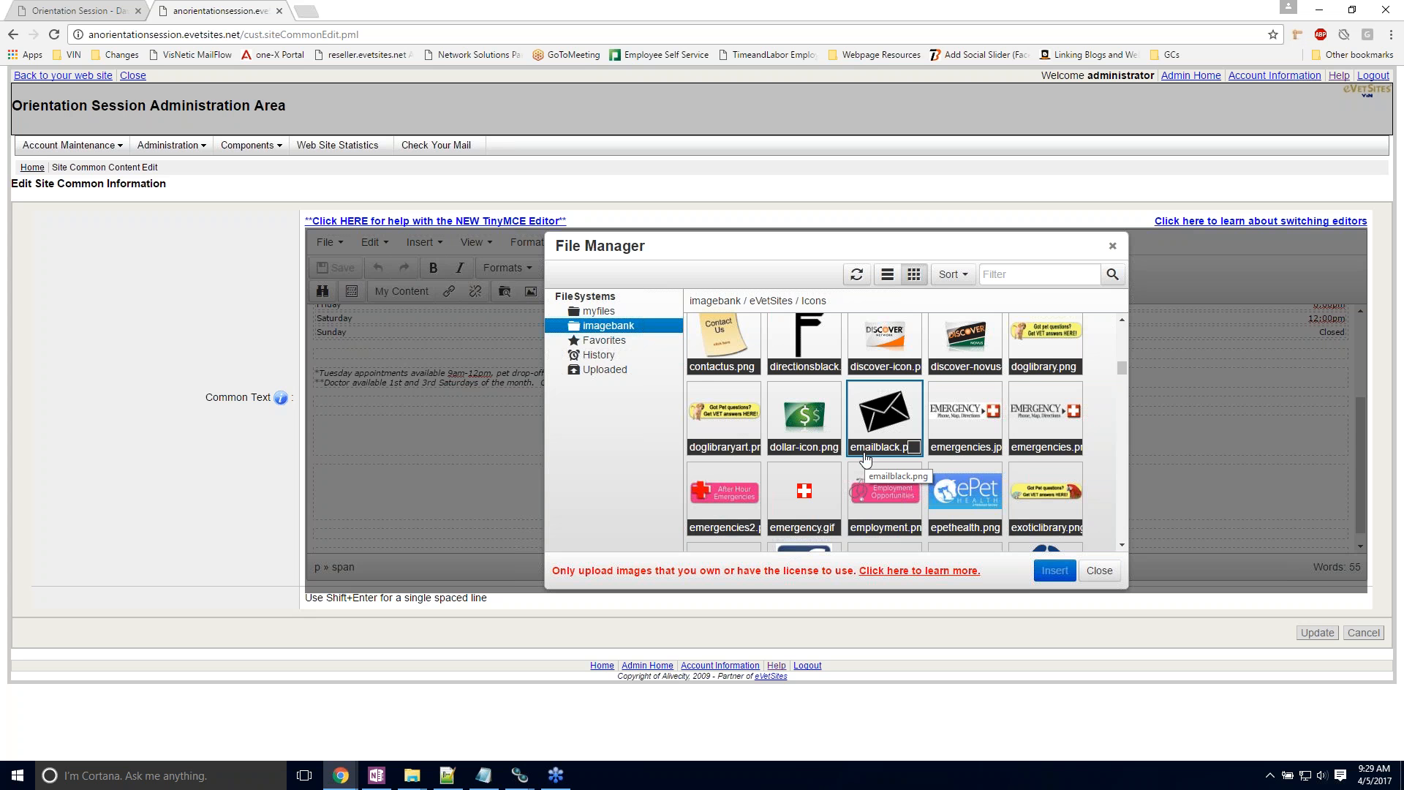
pyautogui.scroll(5, 865, 457)
pyautogui.click(708, 375)
pyautogui.click(708, 374)
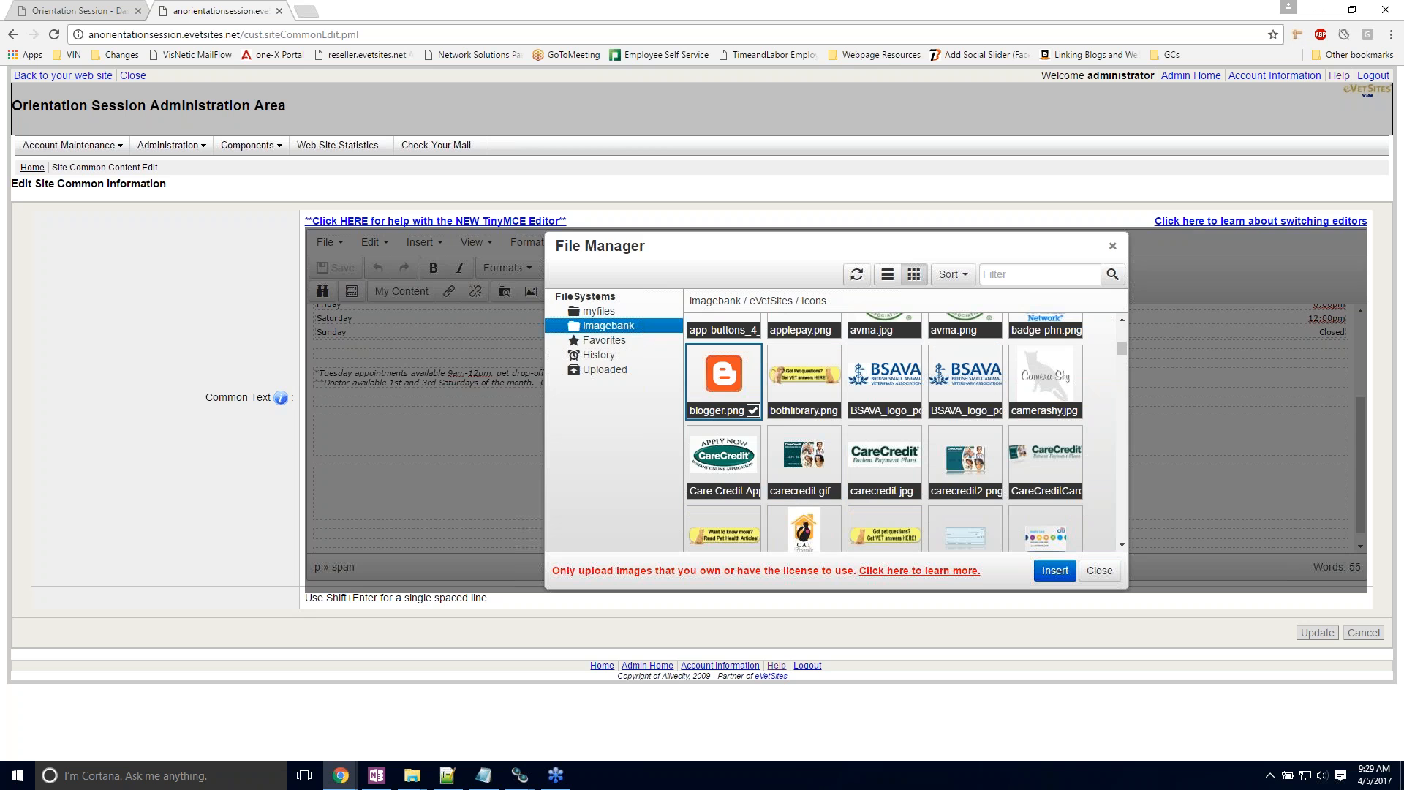
pyautogui.click(1054, 571)
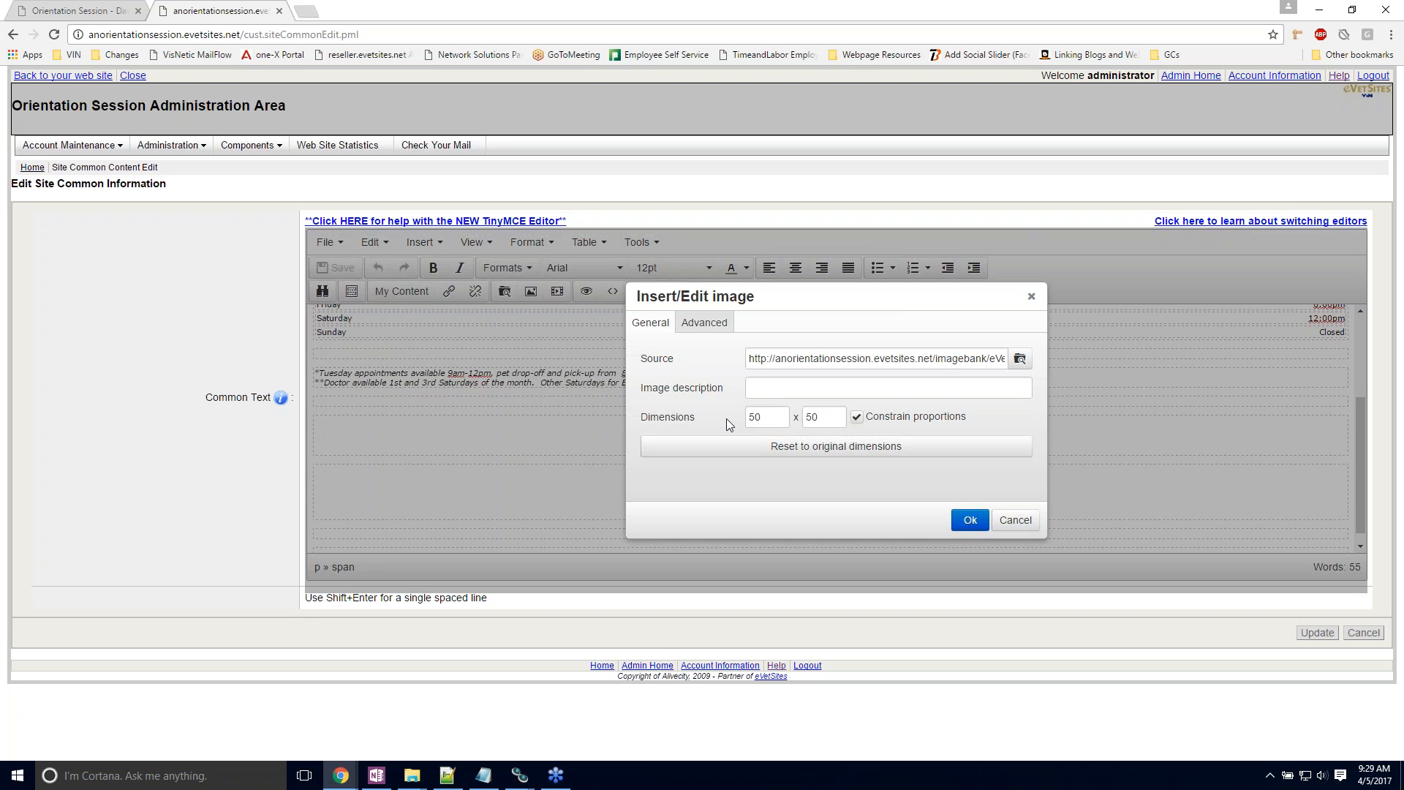
# Step: Insert the Blogger icon at 50 x 50 in the row of social media icons below the hours table
pyautogui.click(965, 521)
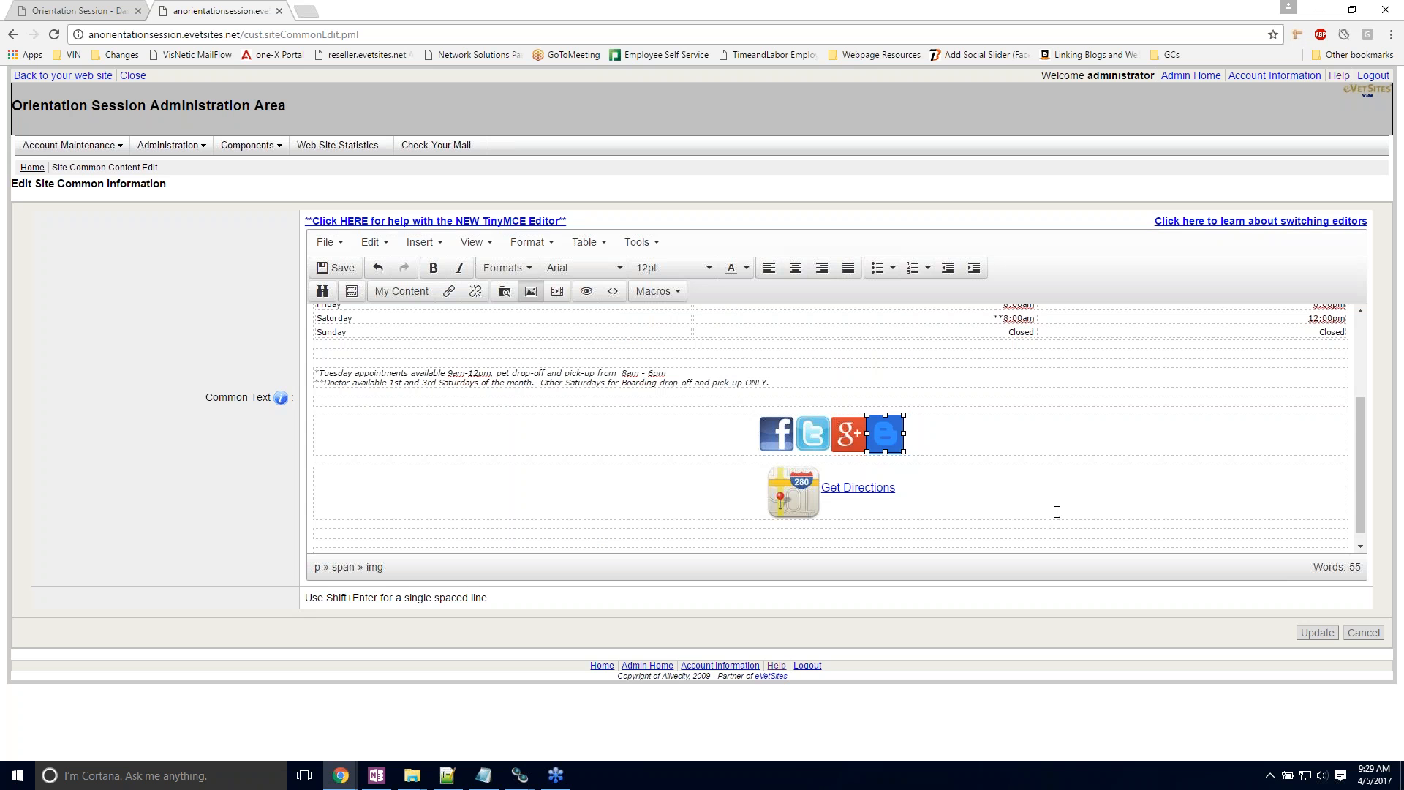
pyautogui.click(1058, 436)
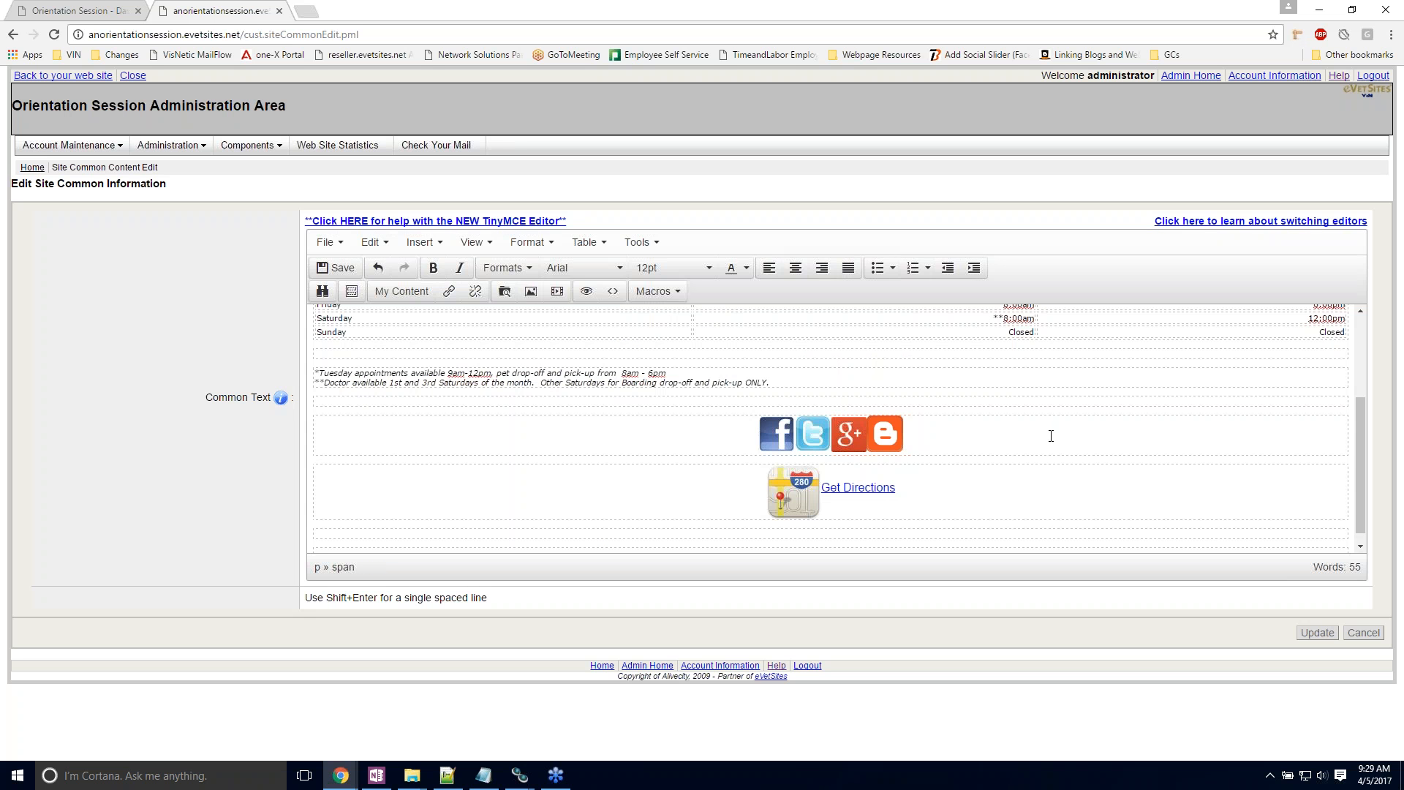
# Step: Delete the Blogger icon from the row of social media icons
pyautogui.click(880, 438)
pyautogui.click(963, 446)
pyautogui.click(882, 438)
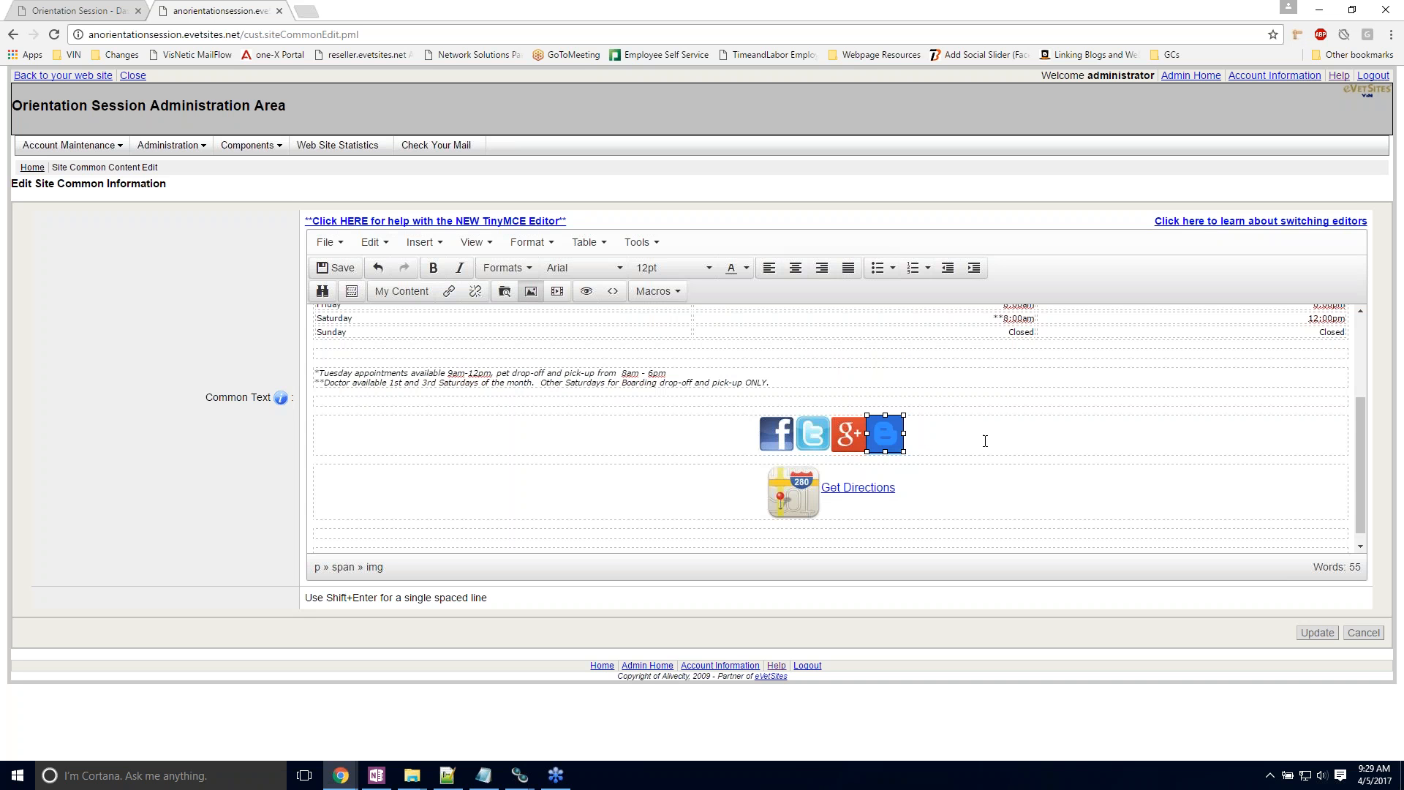
pyautogui.press('Delete')
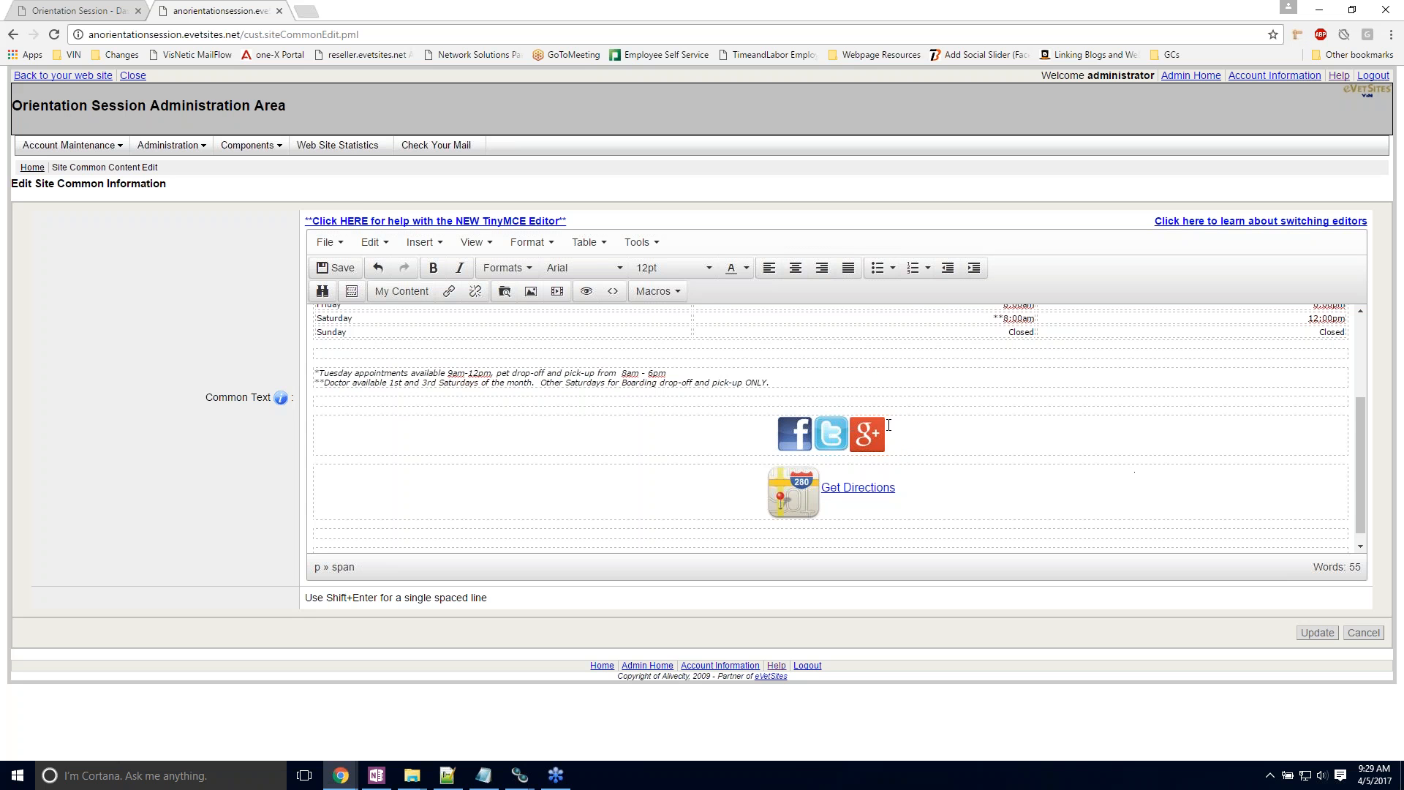
# Step: Leave the common content editor without updating it and return to the administration home page
pyautogui.click(786, 486)
pyautogui.click(1065, 494)
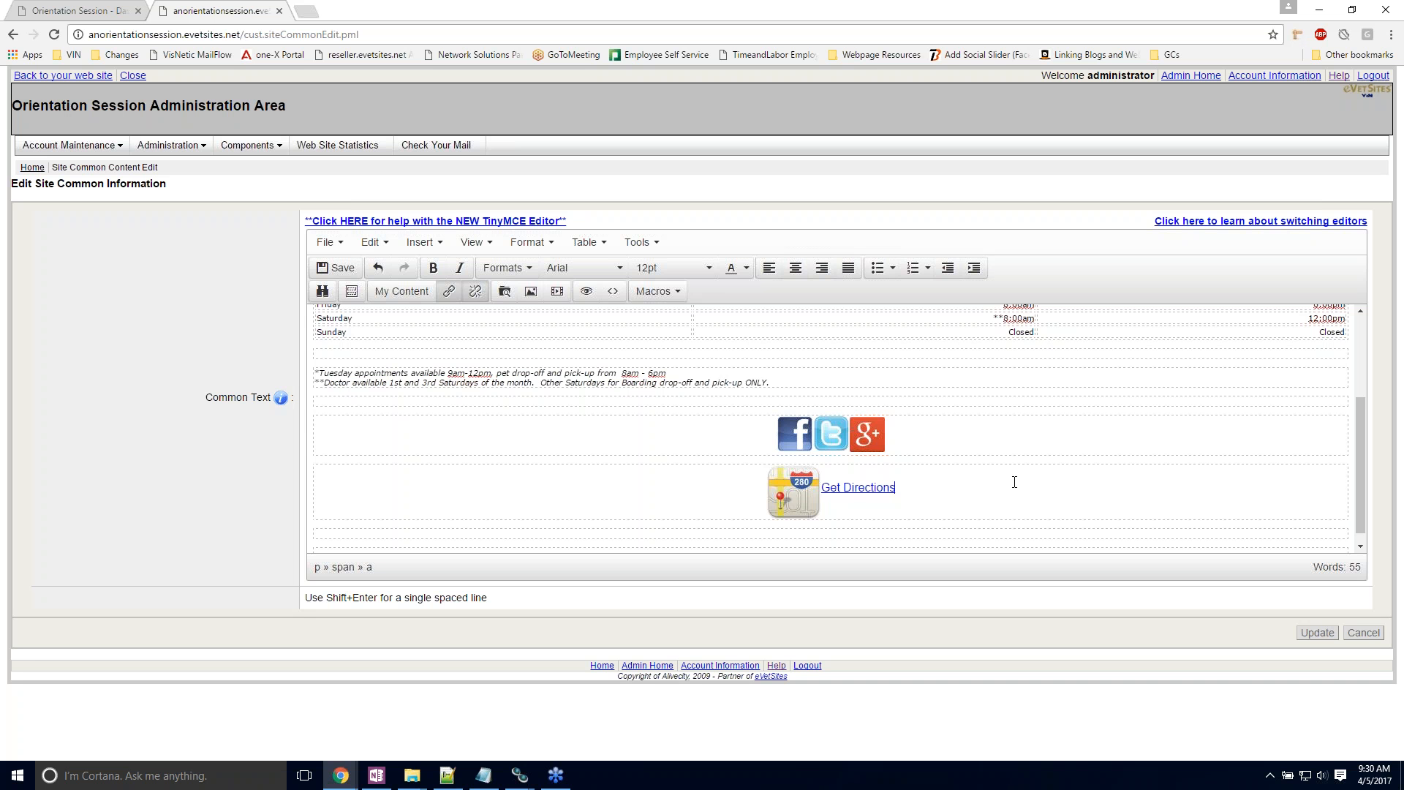
pyautogui.click(1192, 78)
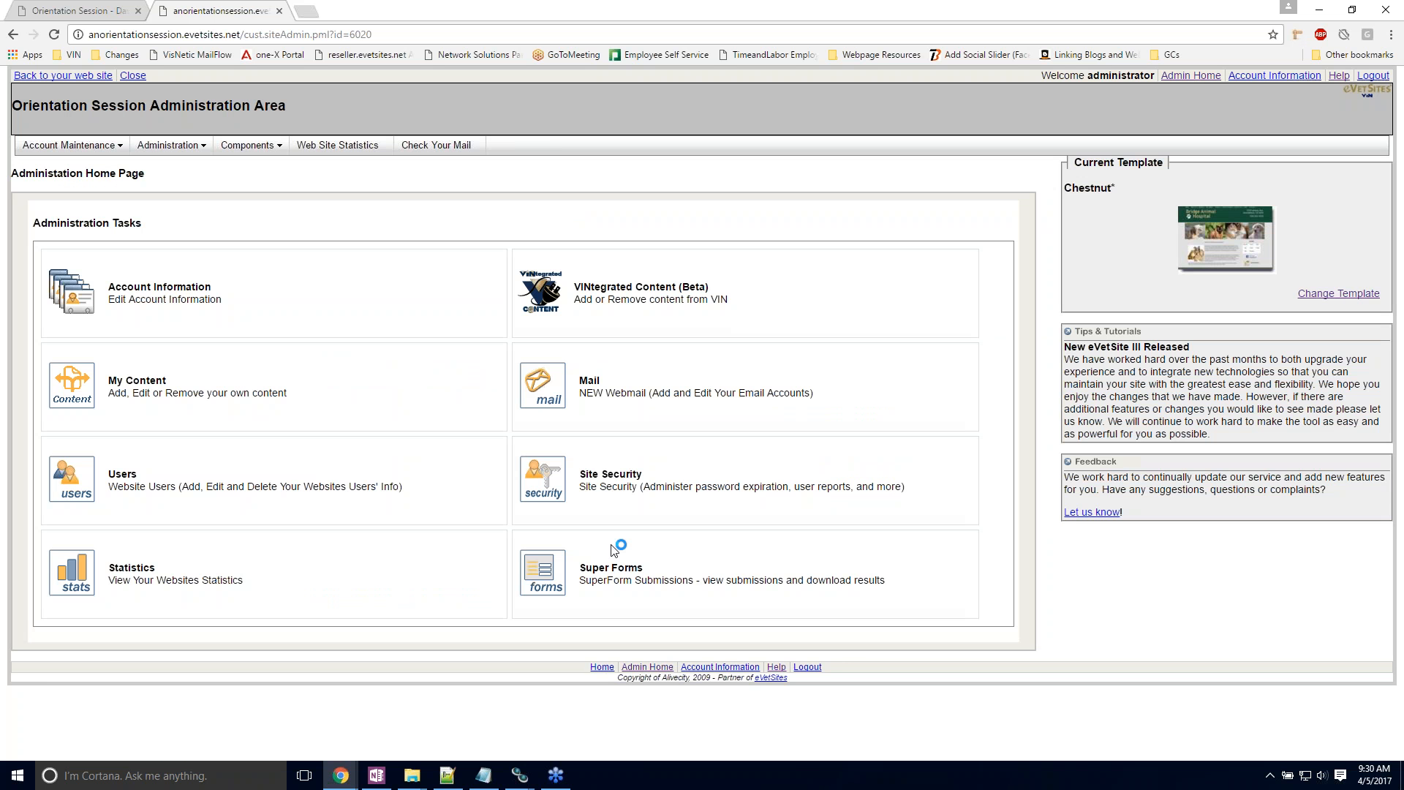
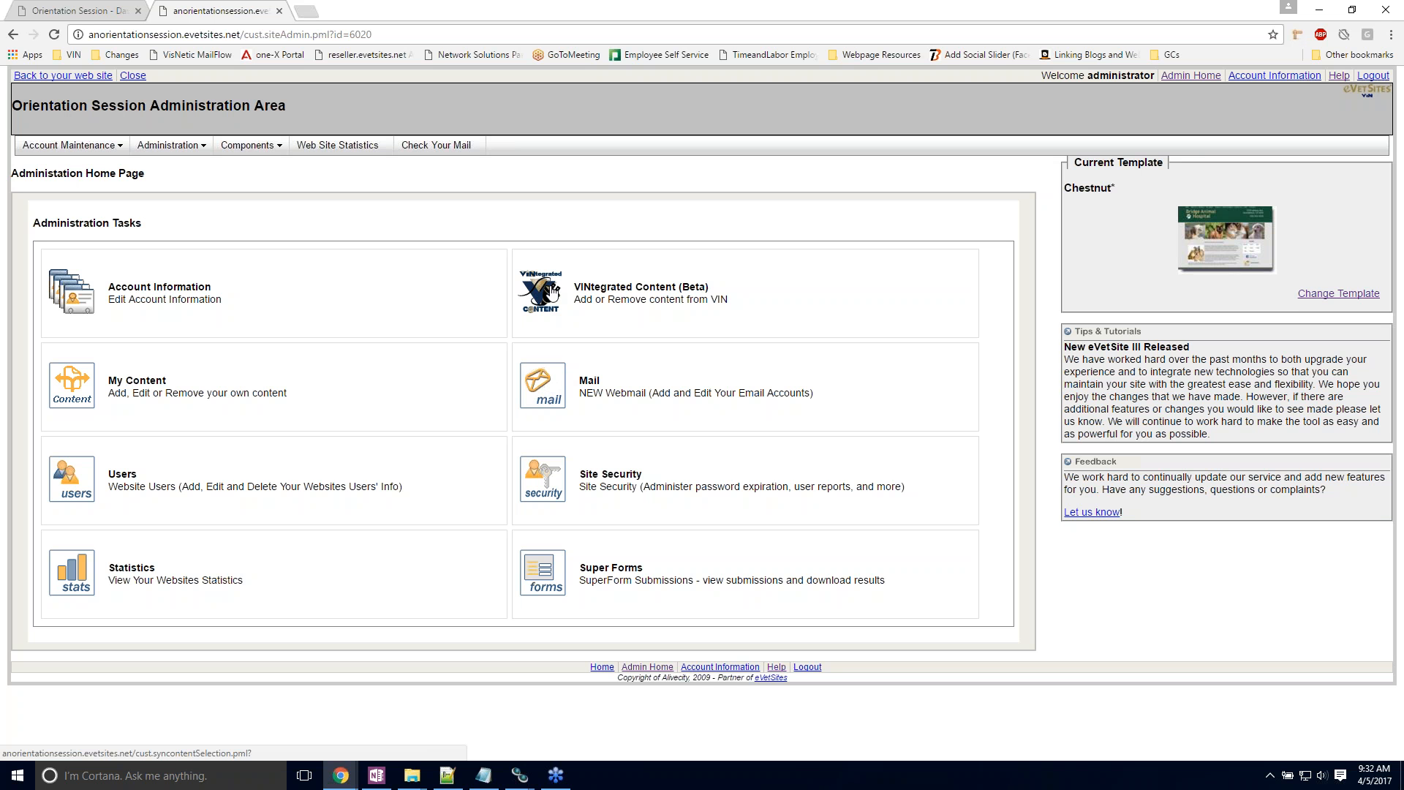
# Step: Open the VINtegrated Content selection and look through the article topics and titles available for the site
pyautogui.click(553, 291)
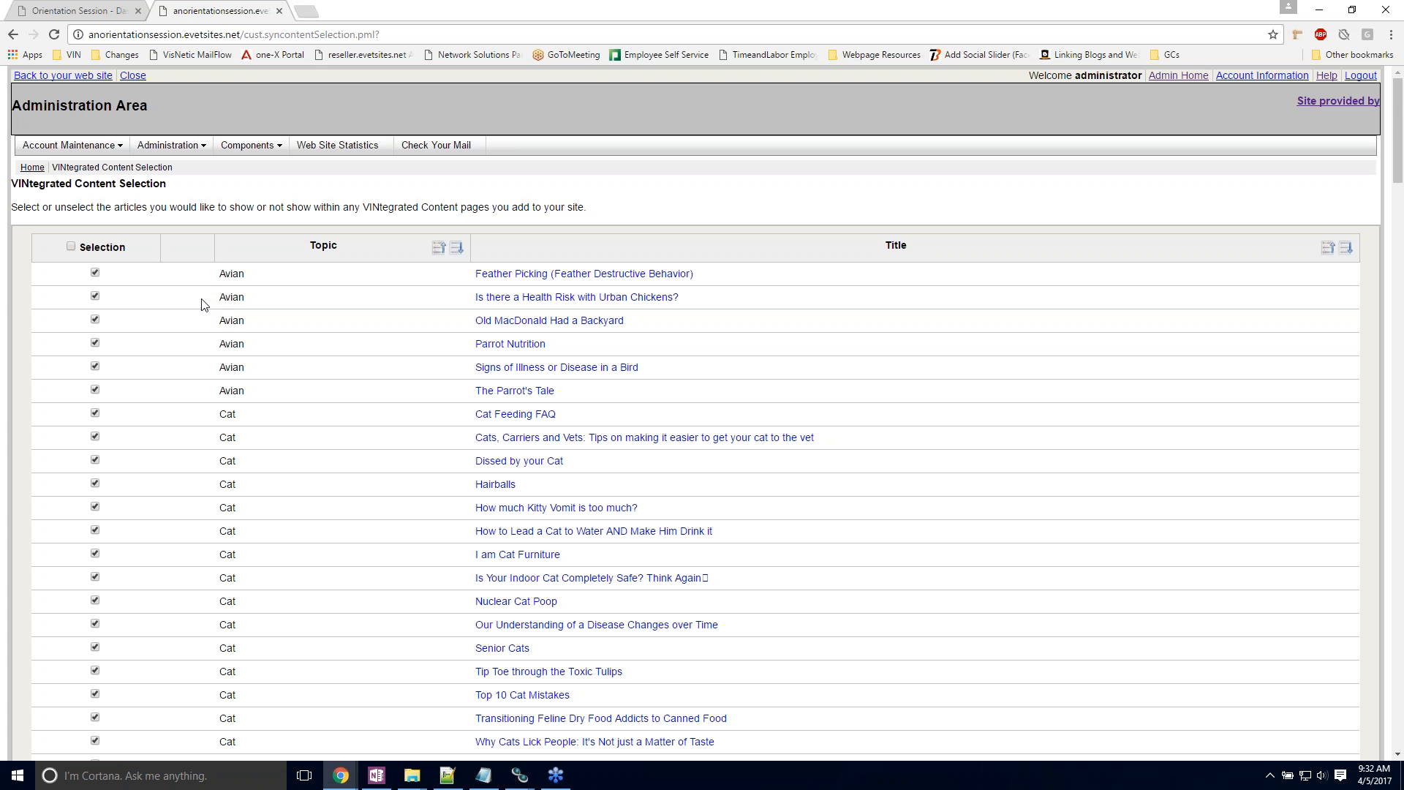
pyautogui.scroll(-3, 211, 310)
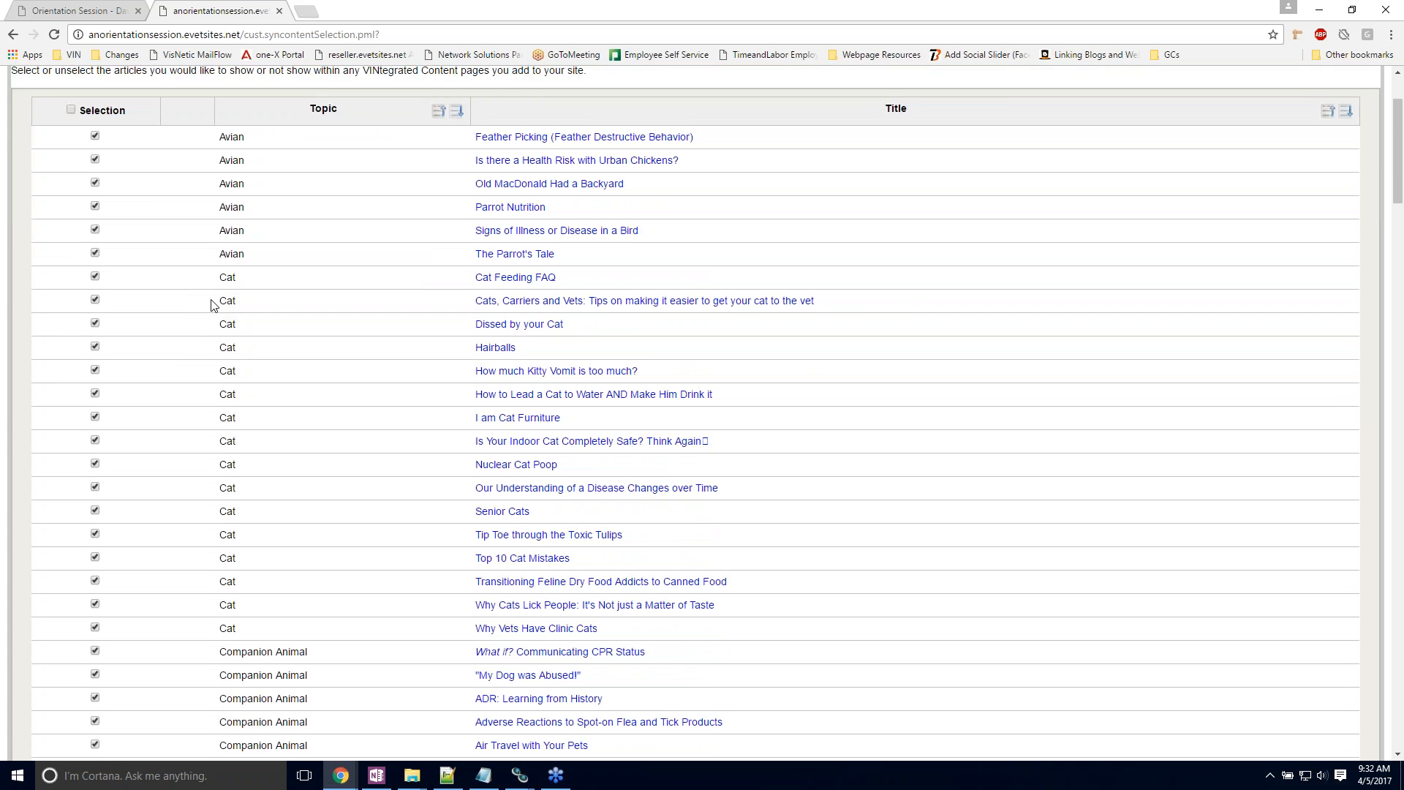
pyautogui.scroll(-7, 212, 305)
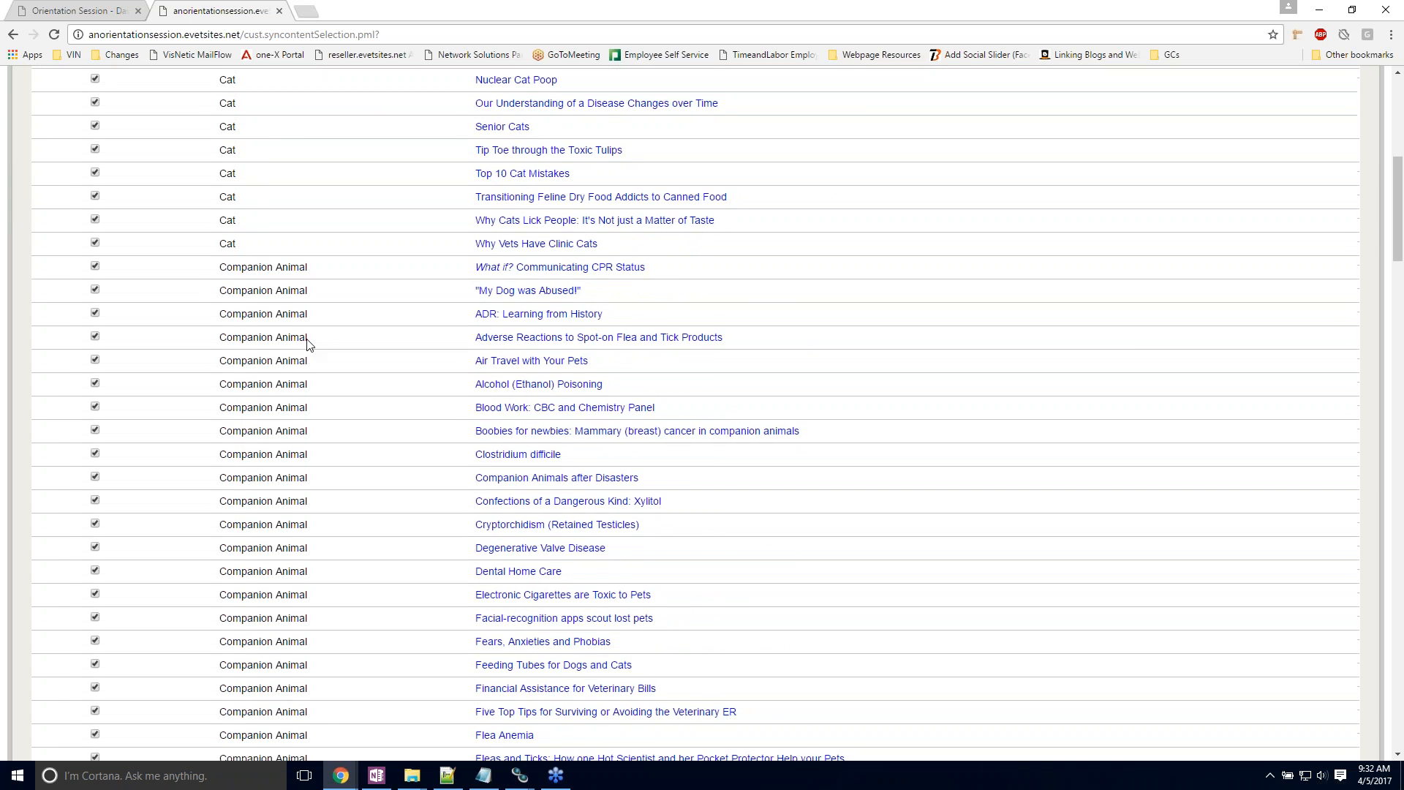
pyautogui.scroll(-15, 296, 340)
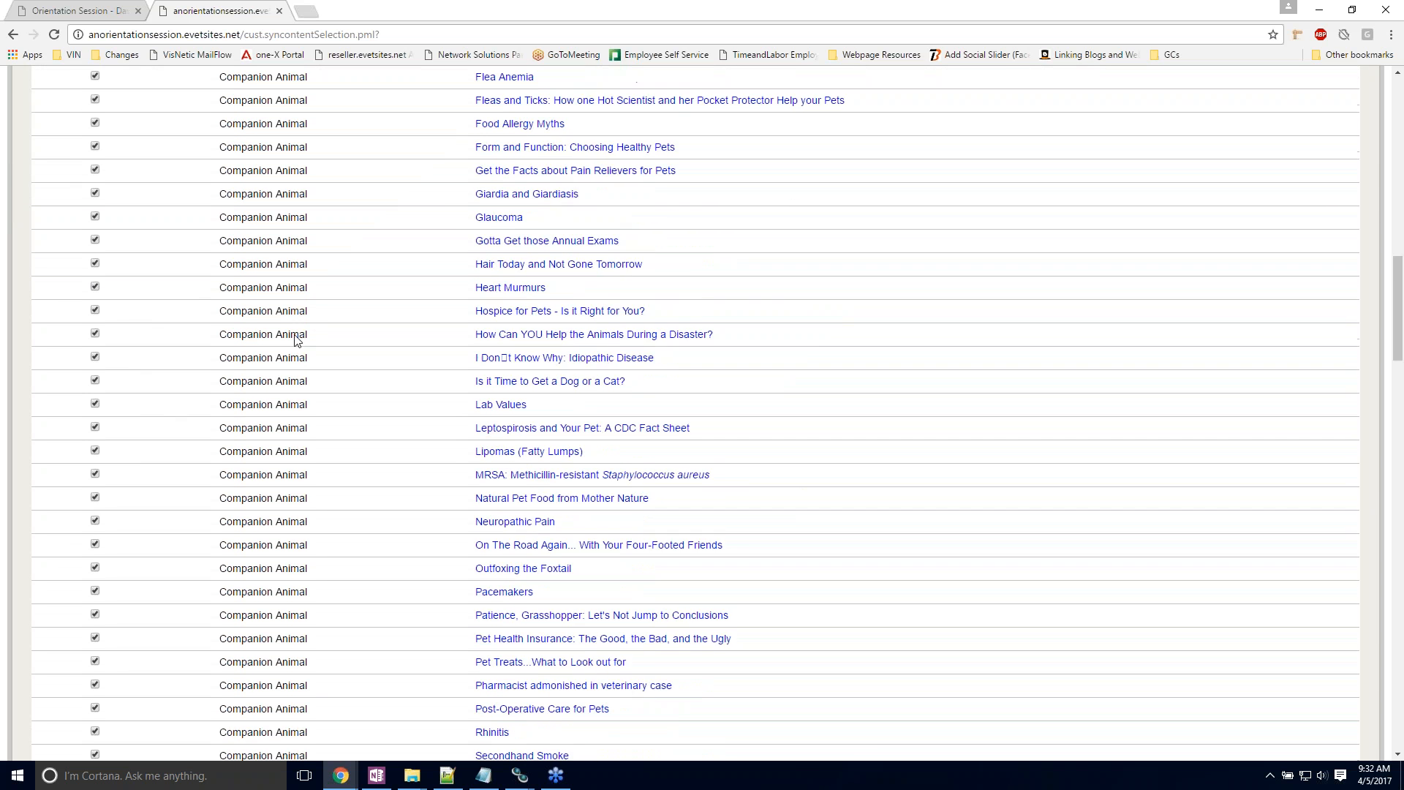
pyautogui.scroll(-16, 295, 340)
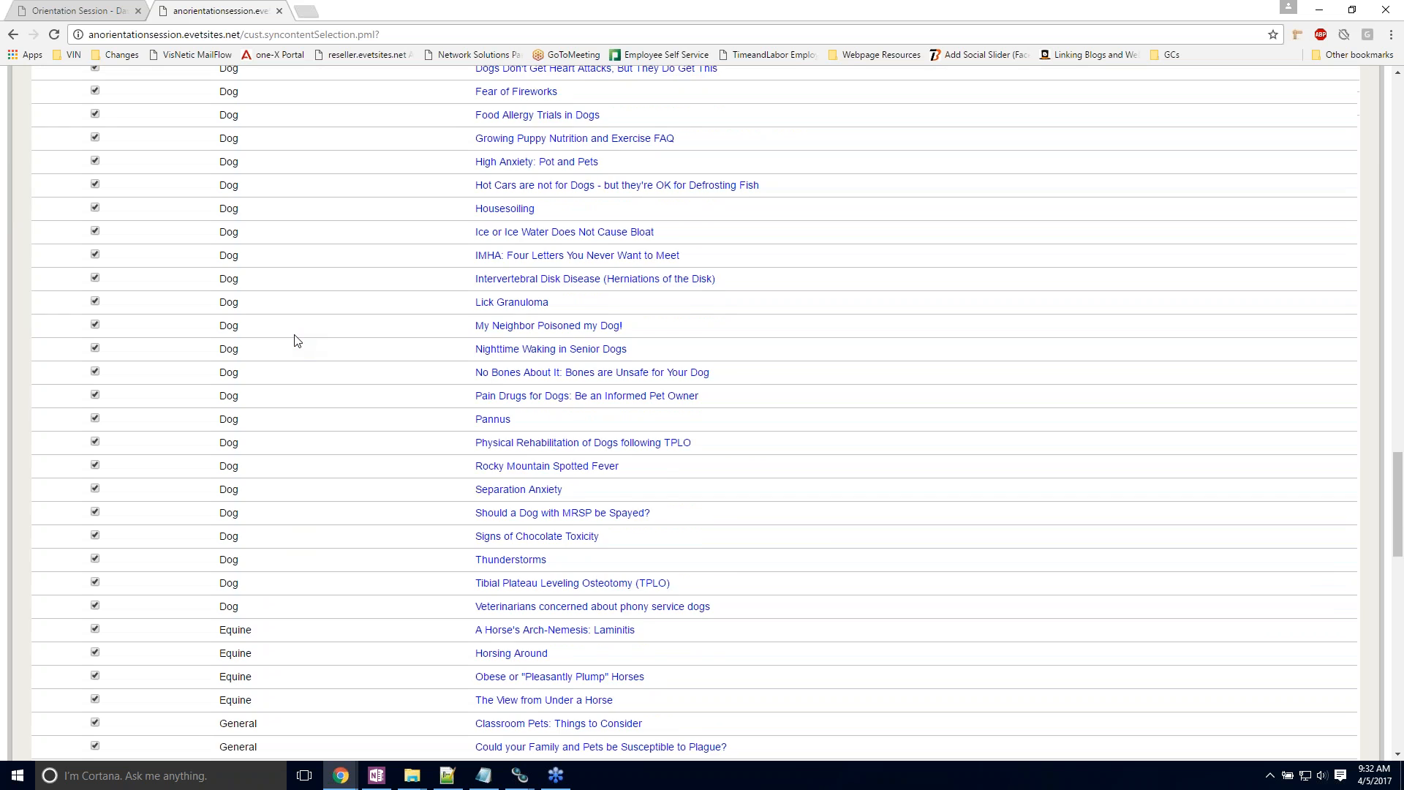
pyautogui.scroll(-10, 296, 340)
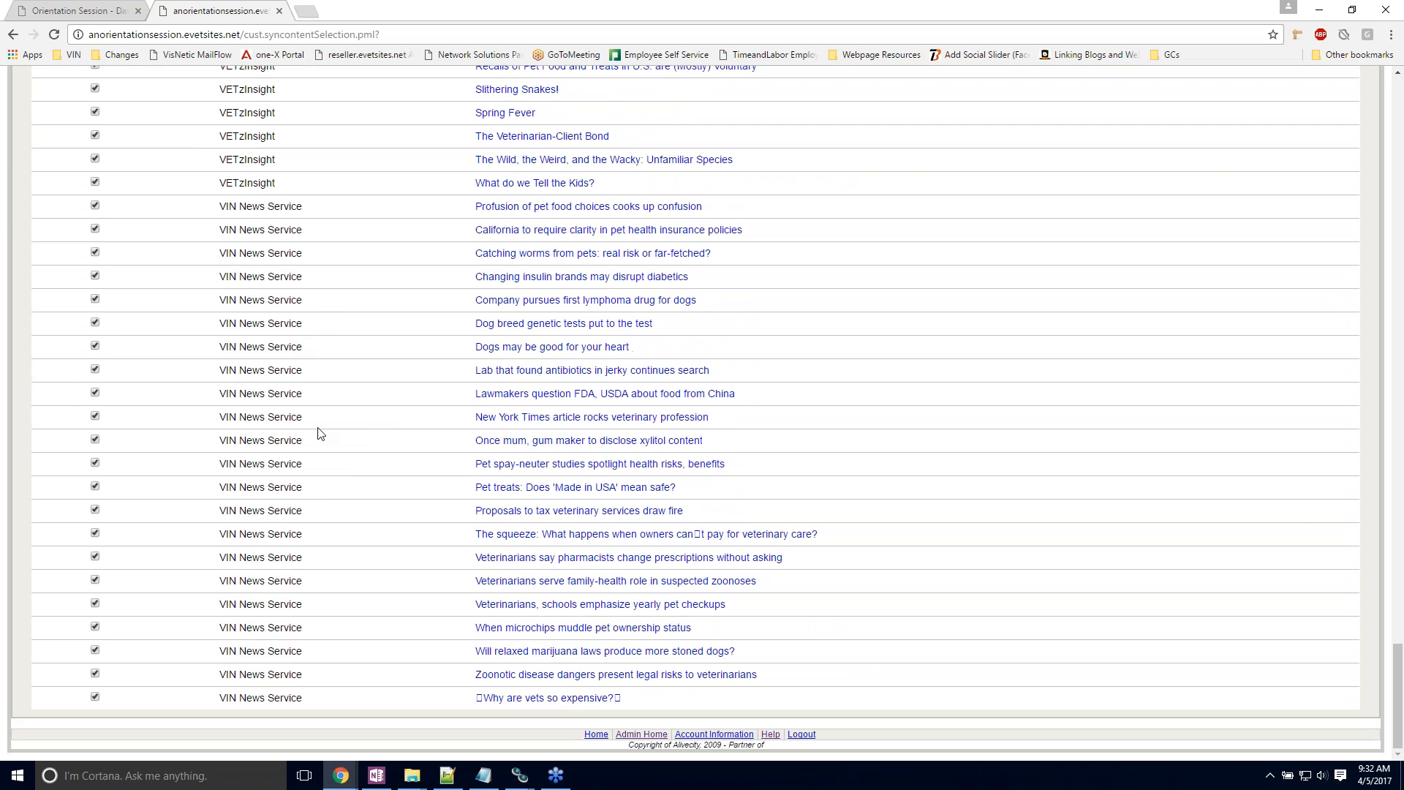
pyautogui.scroll(20, 395, 432)
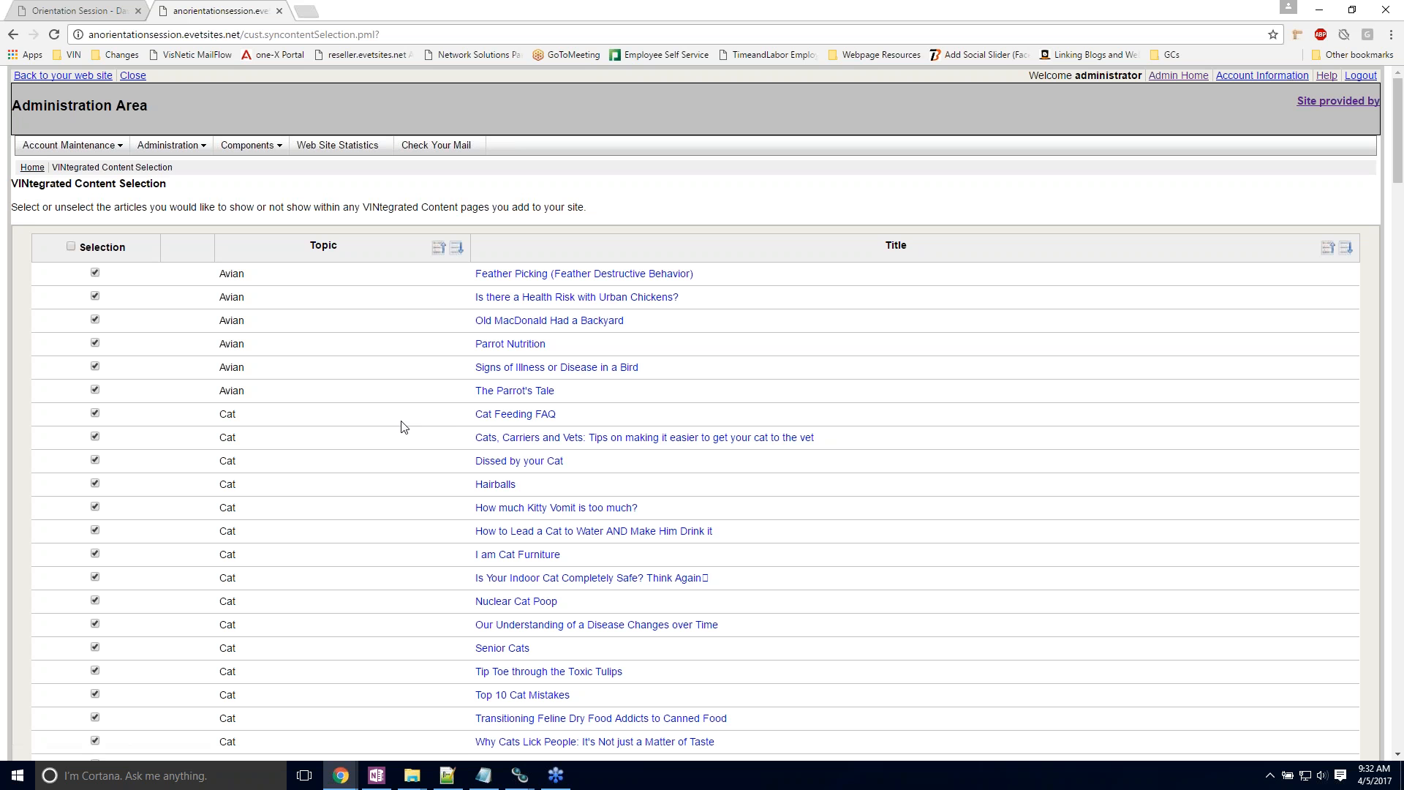
# Step: Return to the website's home page, check the page type in its menu information, and close it without saving
pyautogui.click(71, 6)
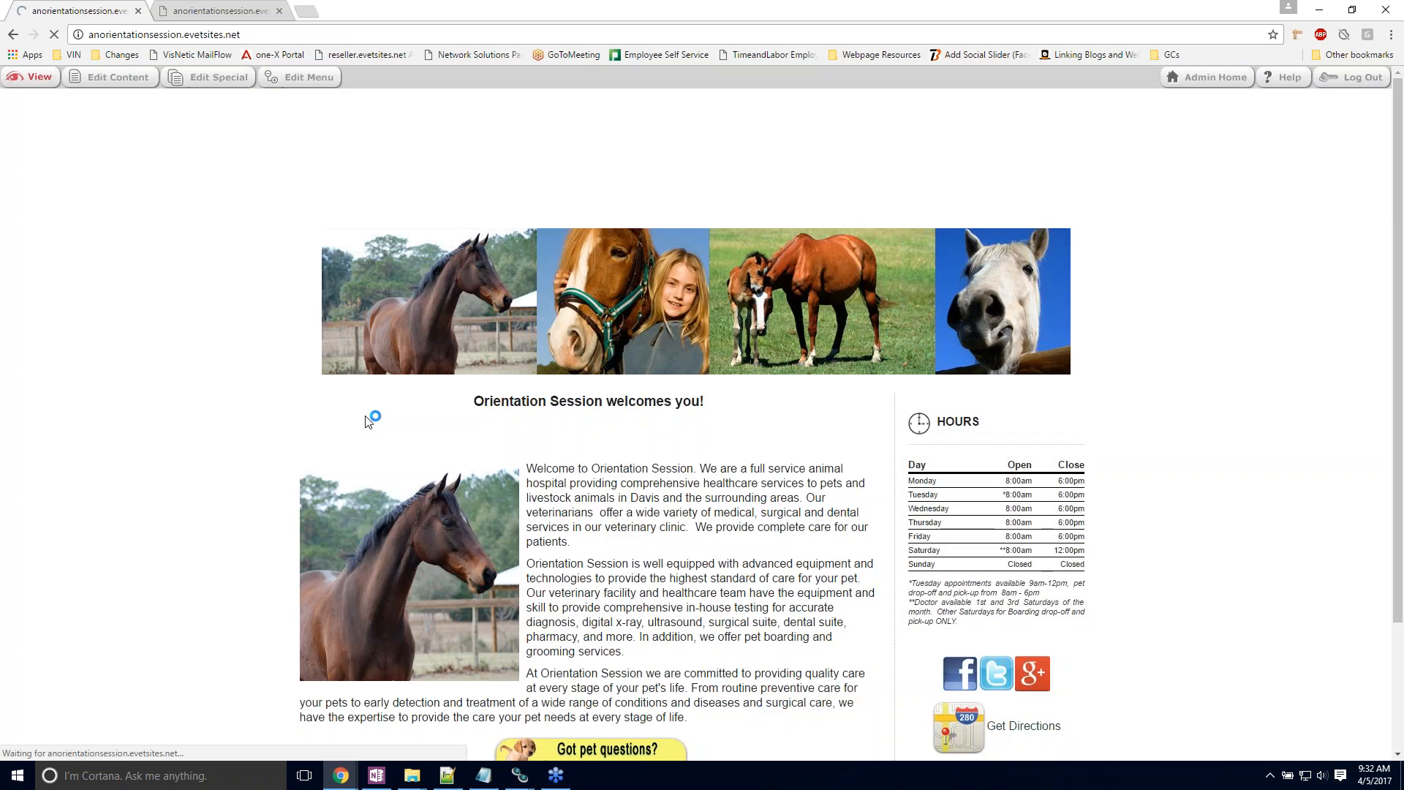
pyautogui.scroll(-3, 228, 379)
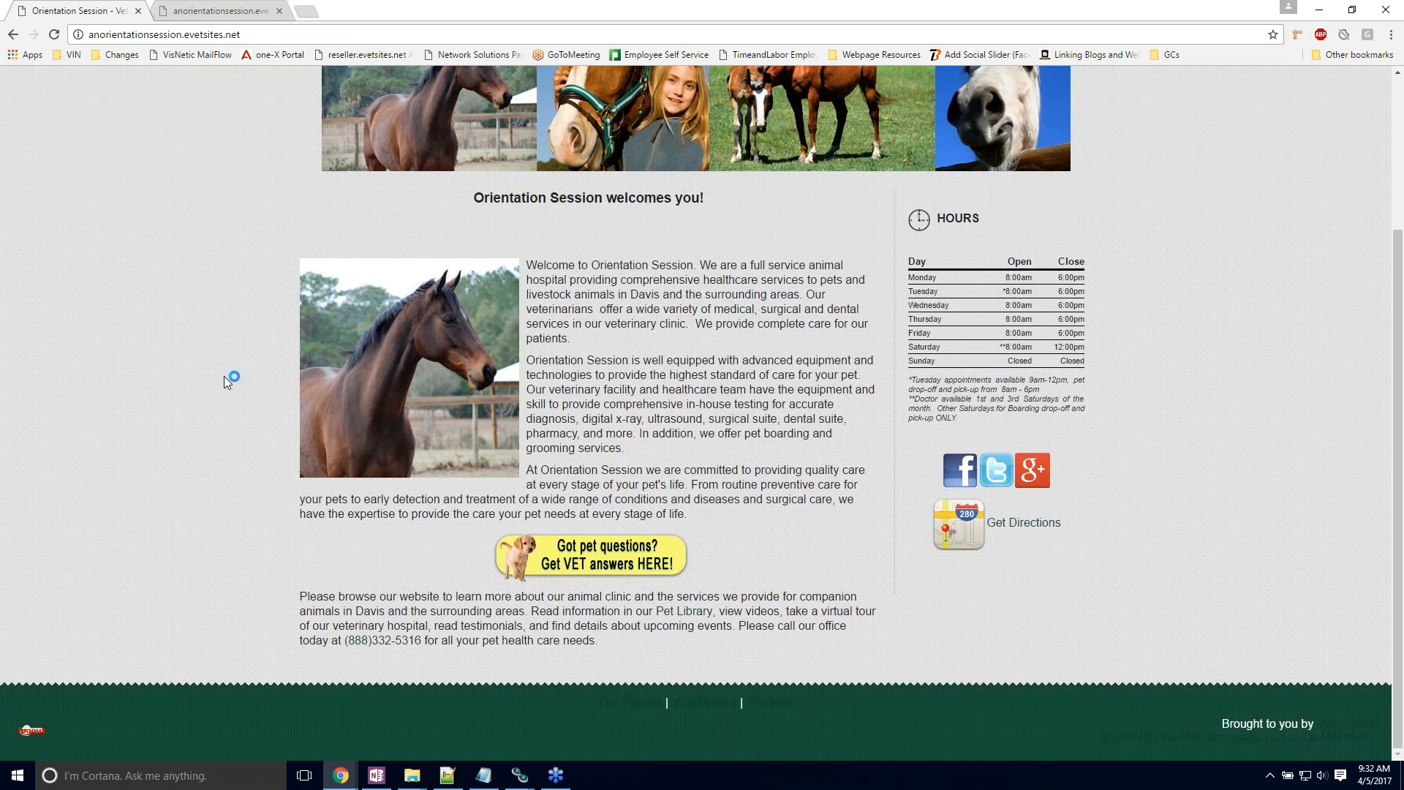
pyautogui.scroll(3, 305, 399)
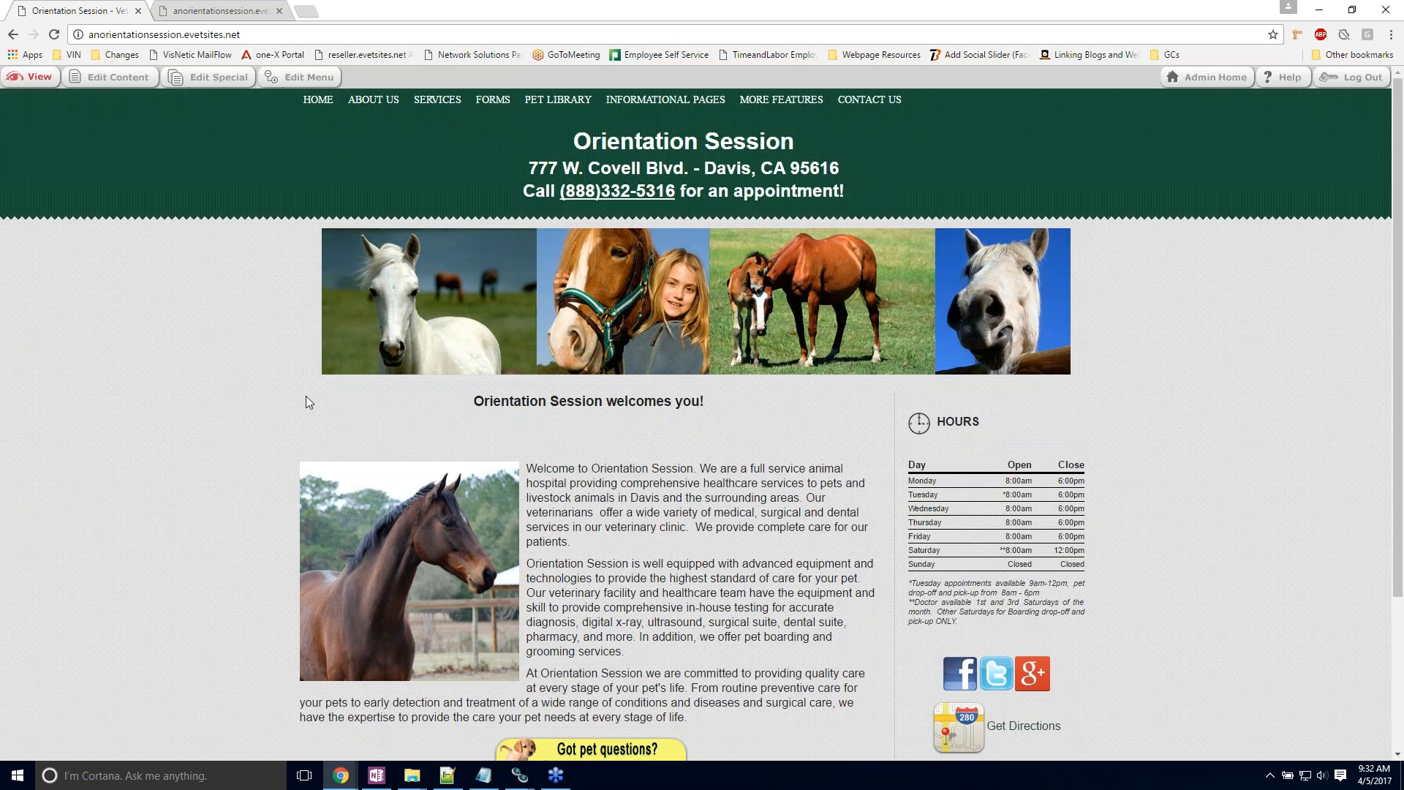
pyautogui.click(278, 77)
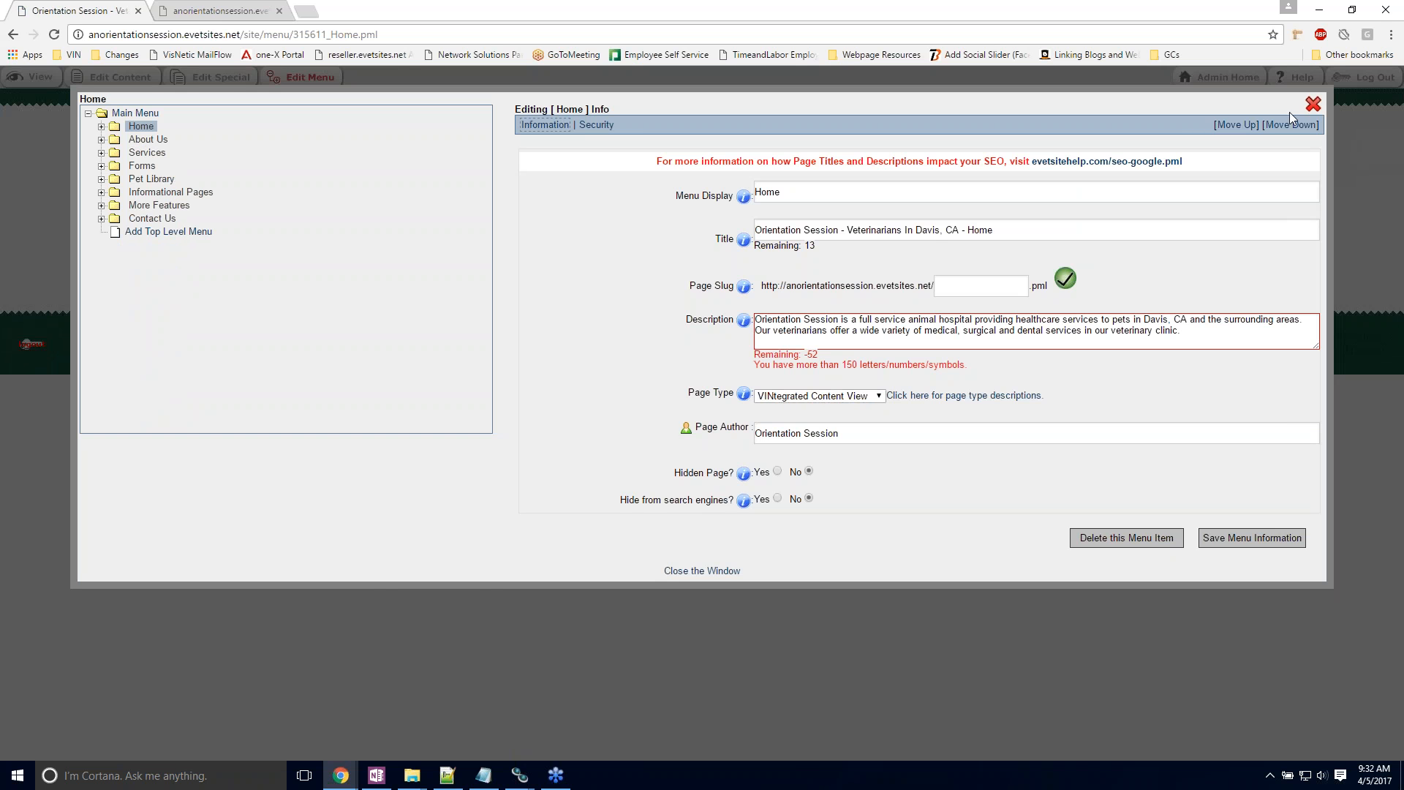
pyautogui.click(1312, 104)
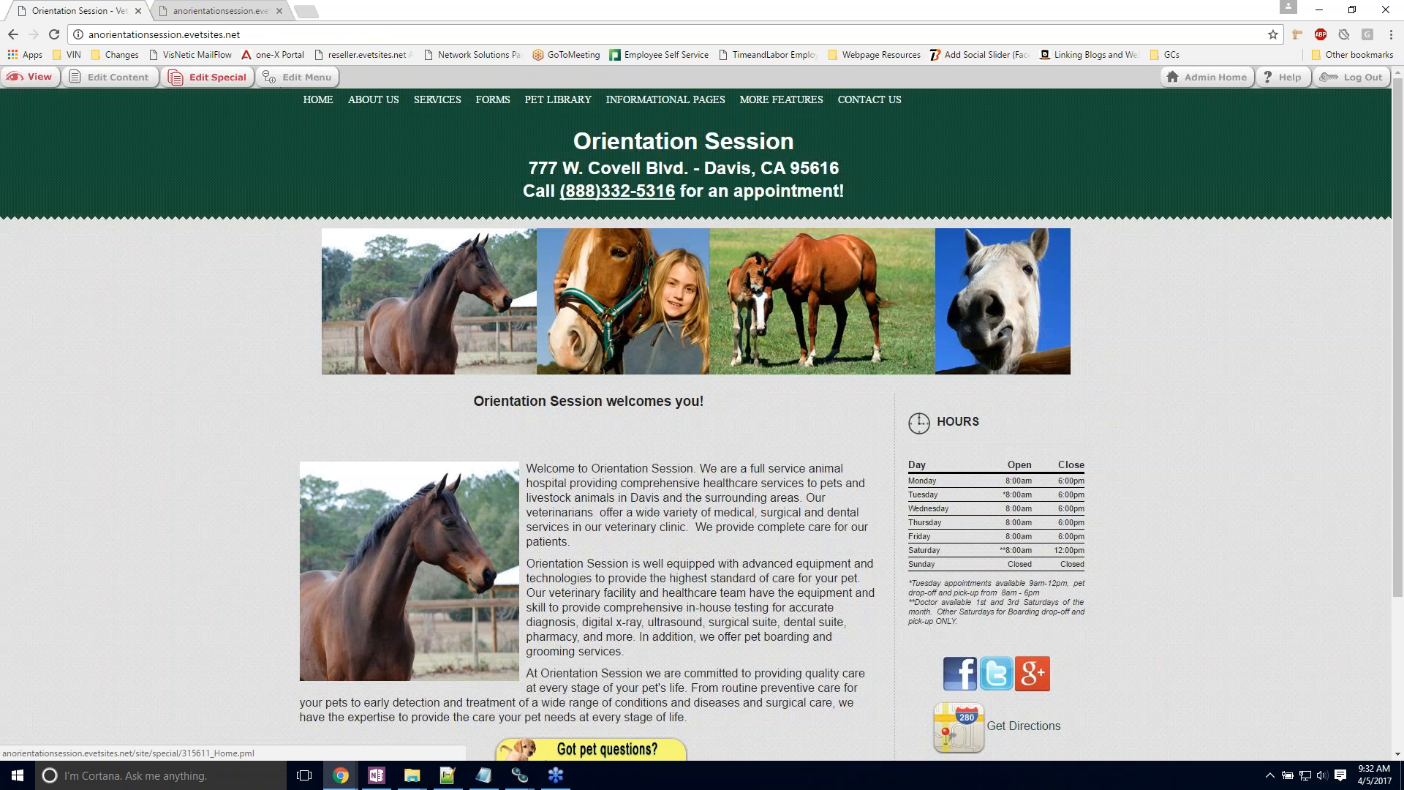
# Step: Set the home page's VINtegrated content to show 4 articles drawn from all topics, save it and return to the page
pyautogui.scroll(-3, 348, 381)
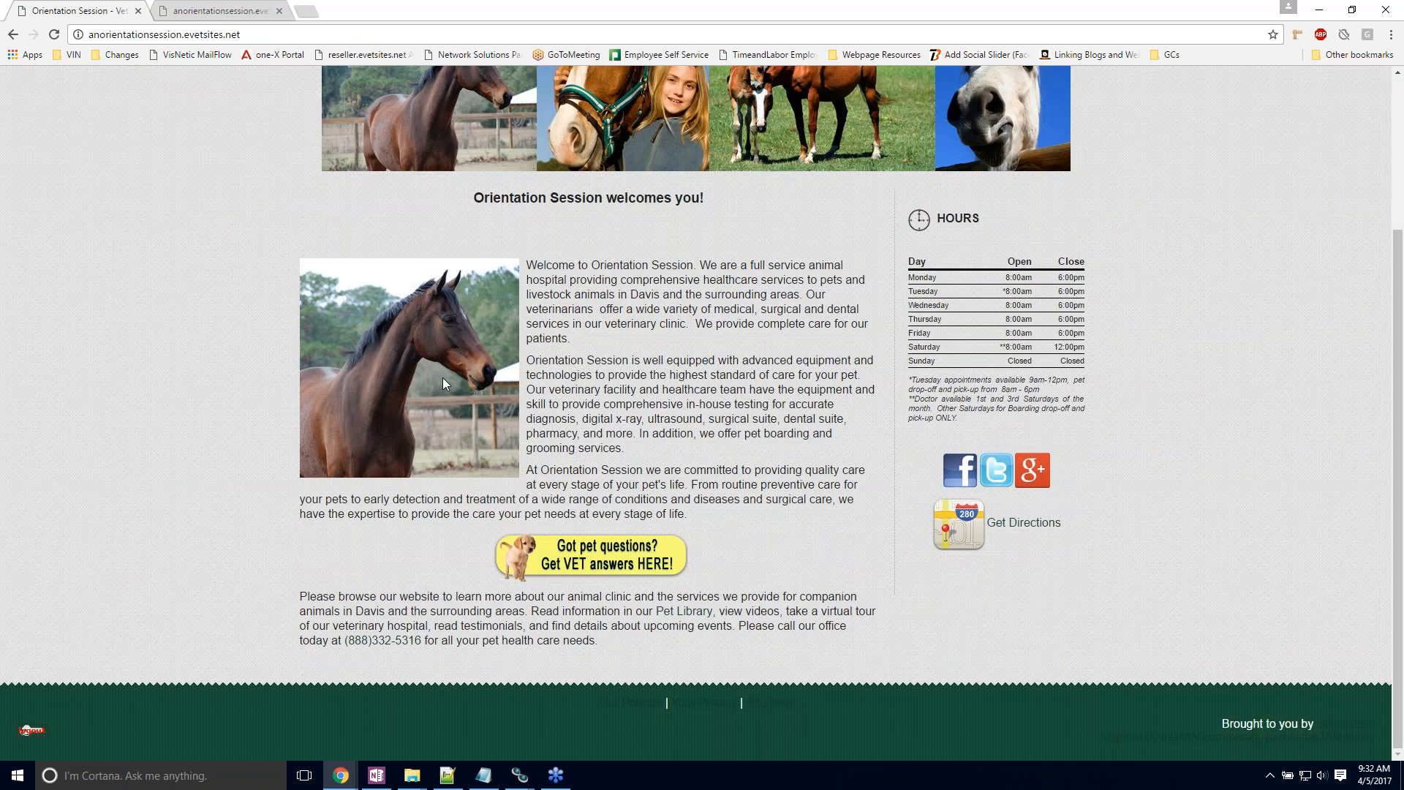
pyautogui.scroll(3, 441, 378)
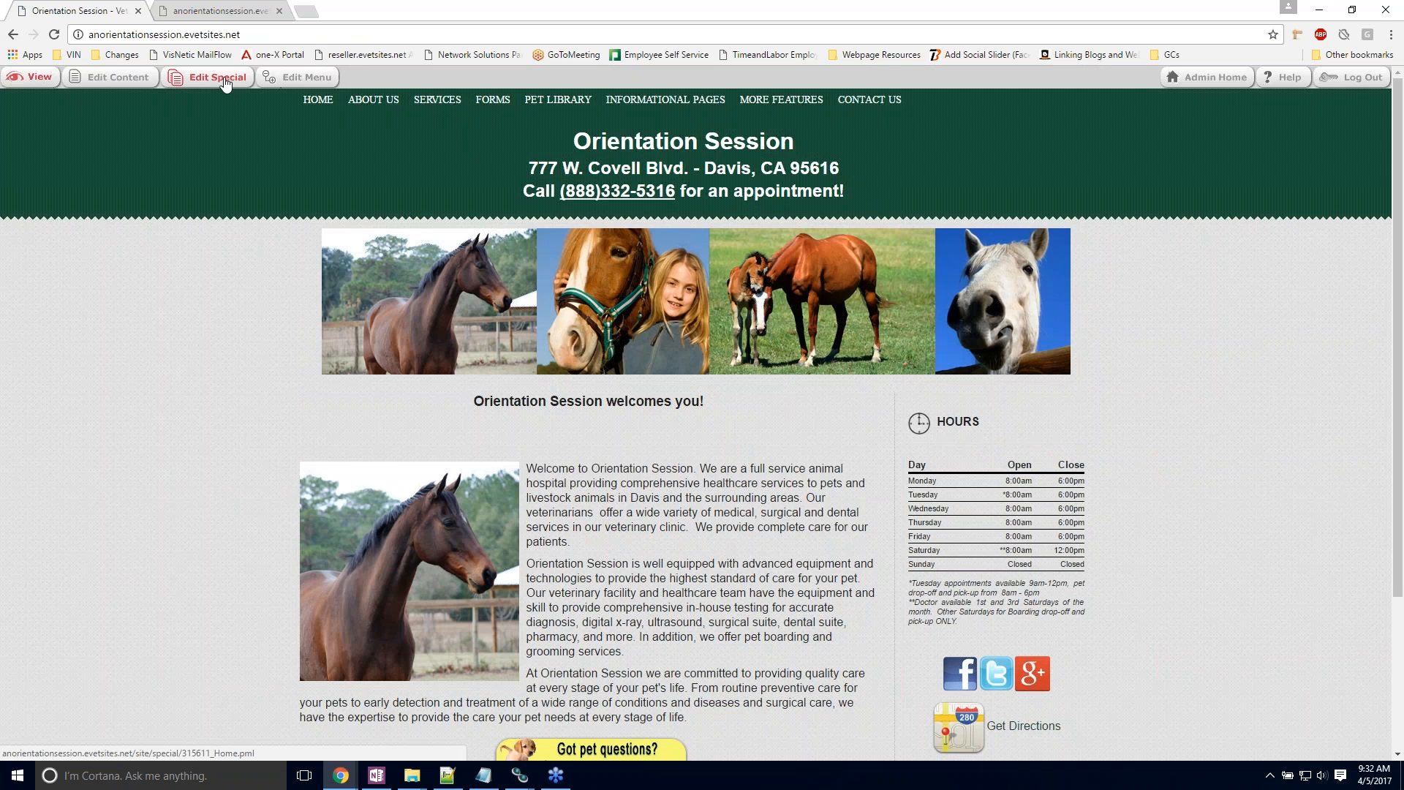
pyautogui.click(225, 82)
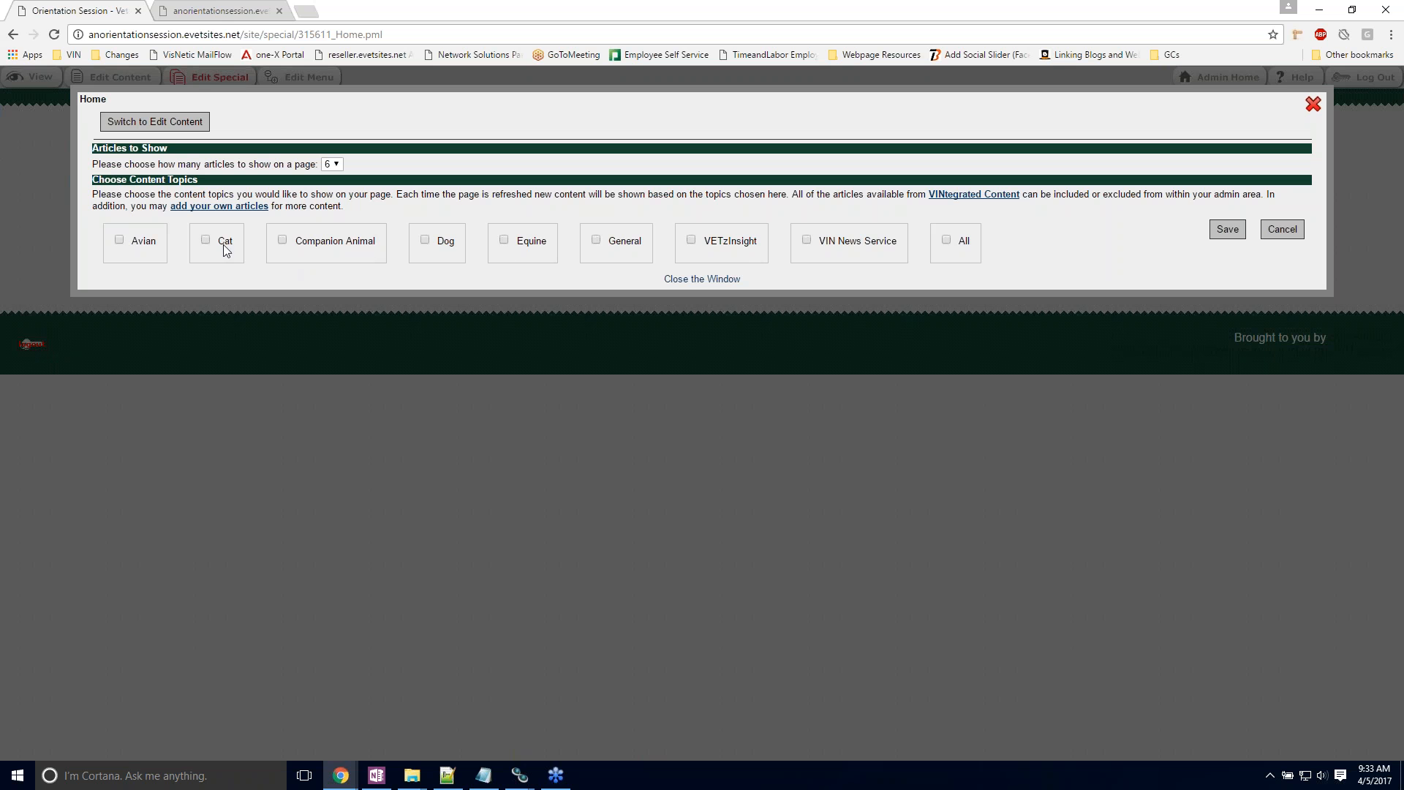
pyautogui.click(947, 241)
pyautogui.click(336, 165)
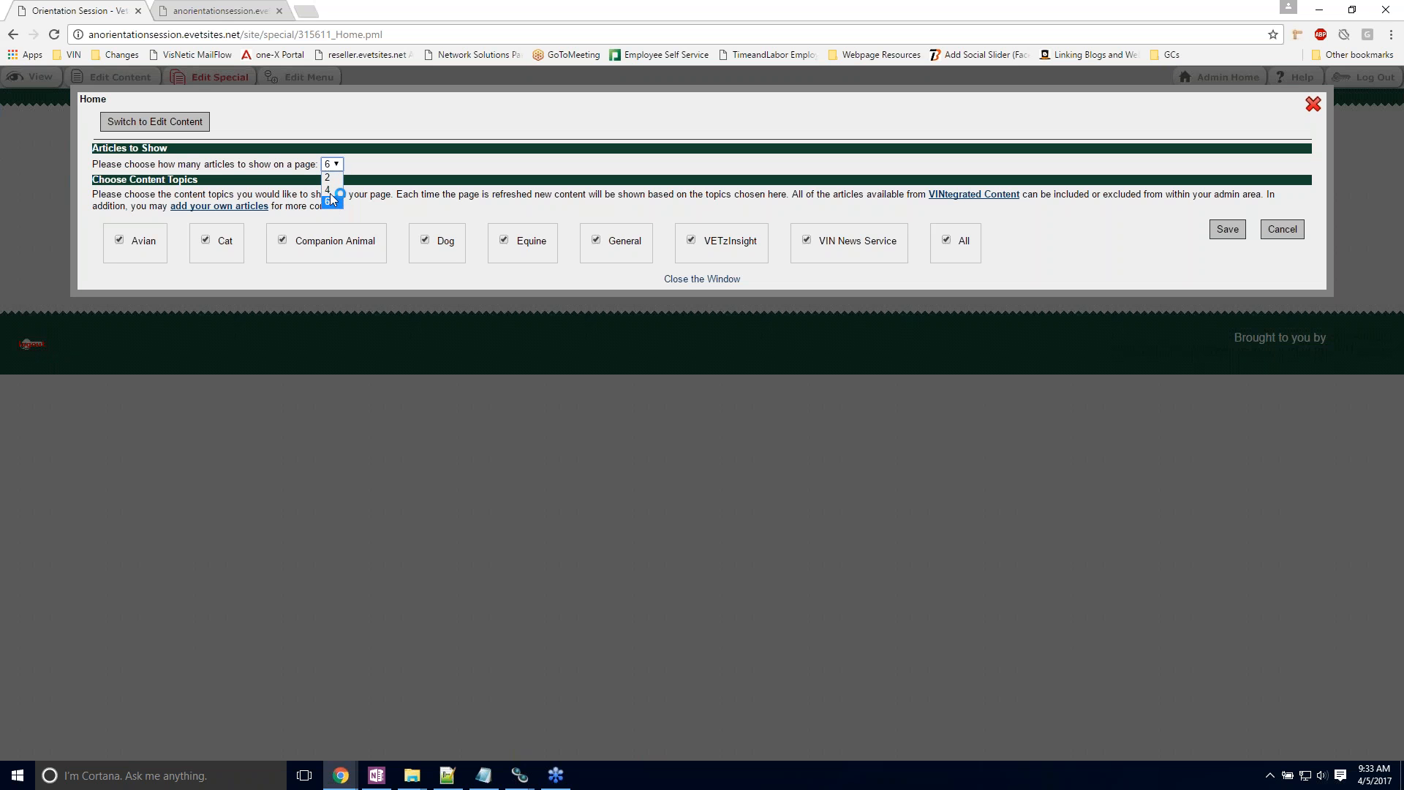
pyautogui.click(329, 189)
pyautogui.click(1225, 231)
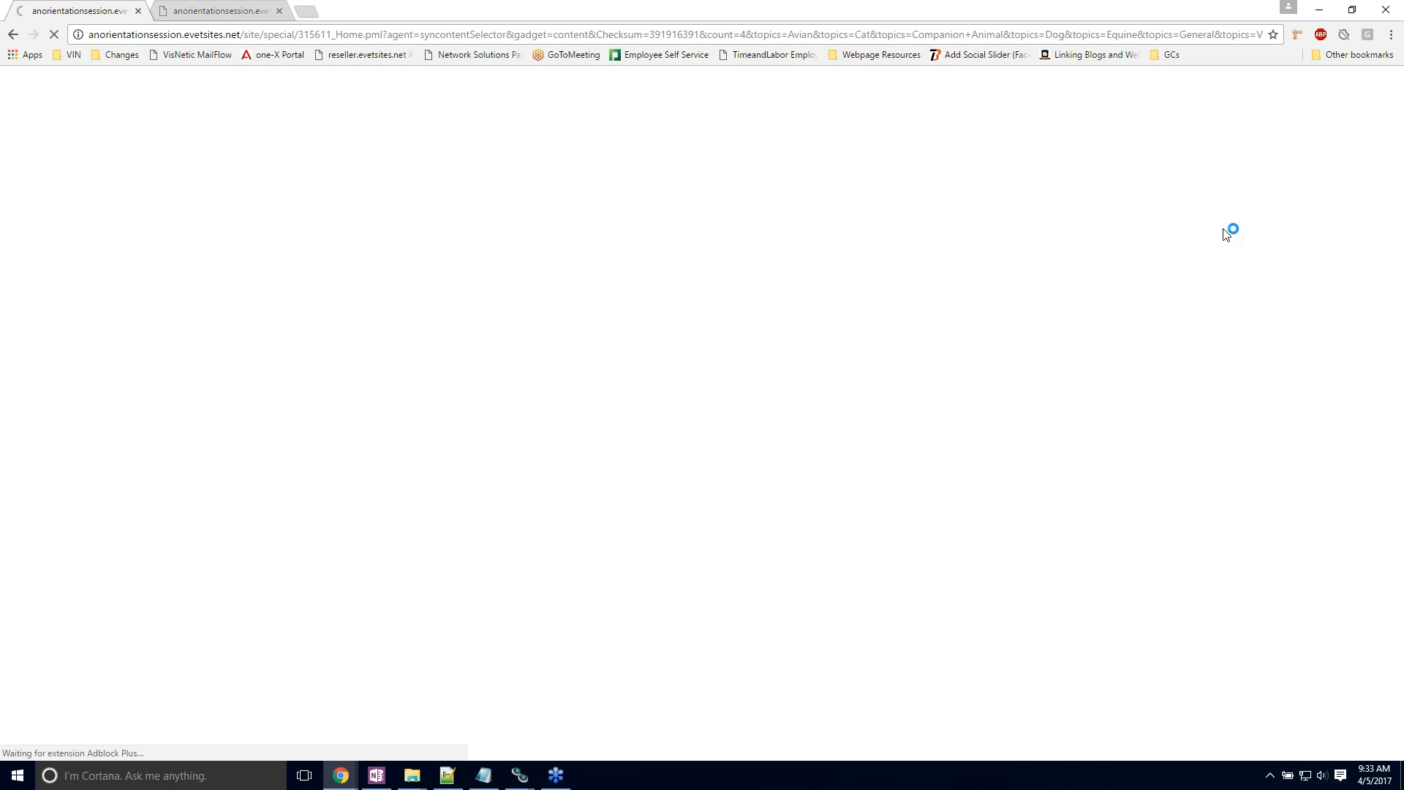
pyautogui.click(706, 279)
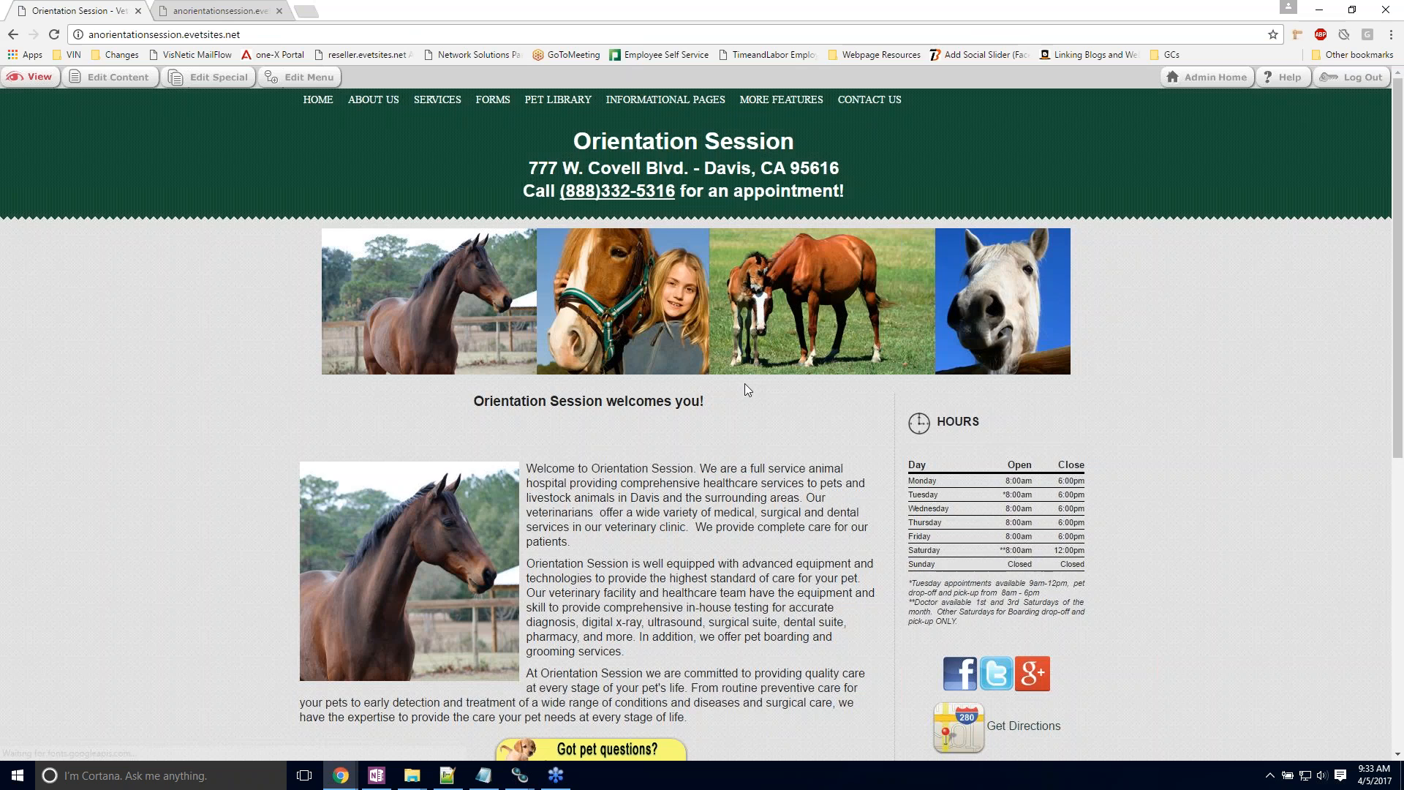
# Step: Examine the articles at the end of the home page, reloading it to compare the selection
pyautogui.scroll(-7, 744, 384)
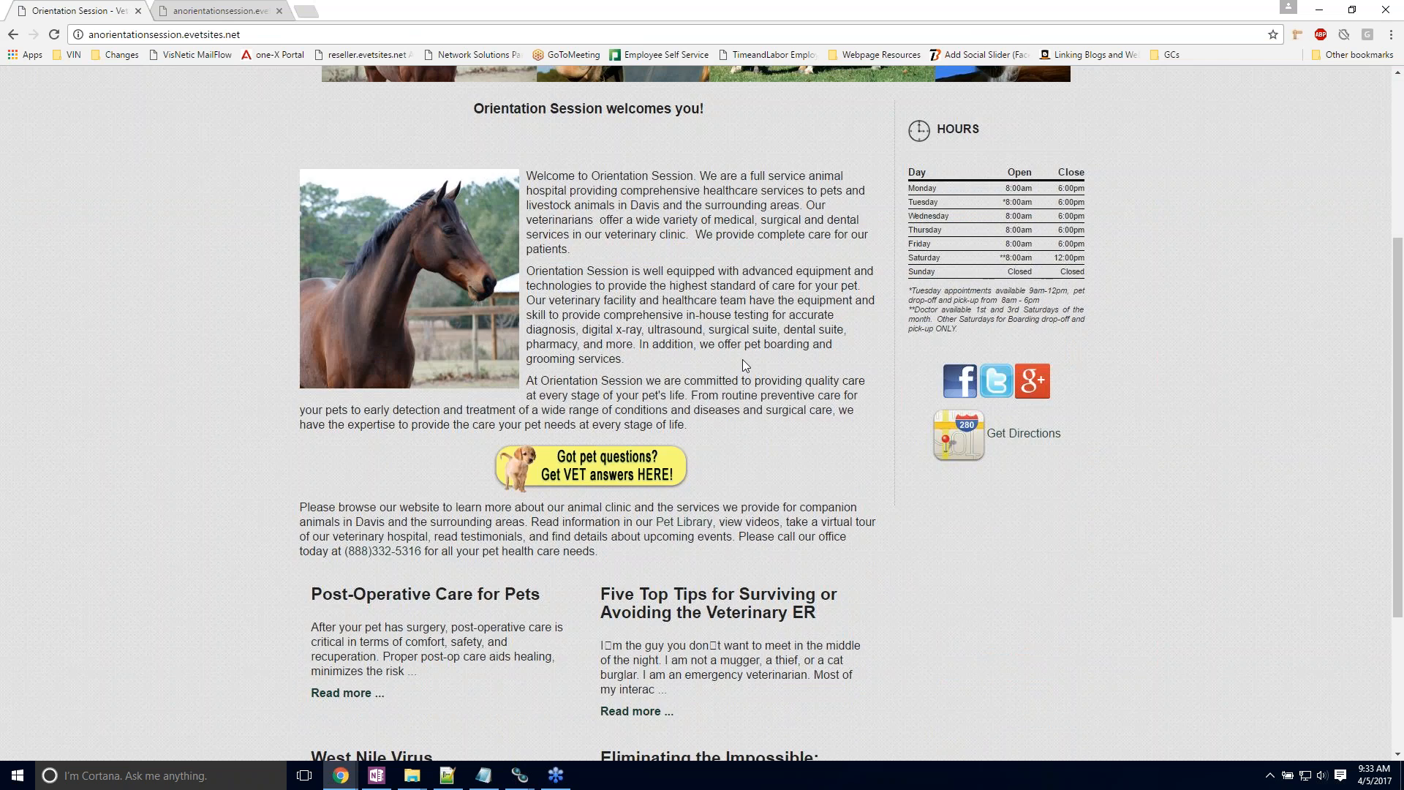
pyautogui.scroll(-1, 743, 359)
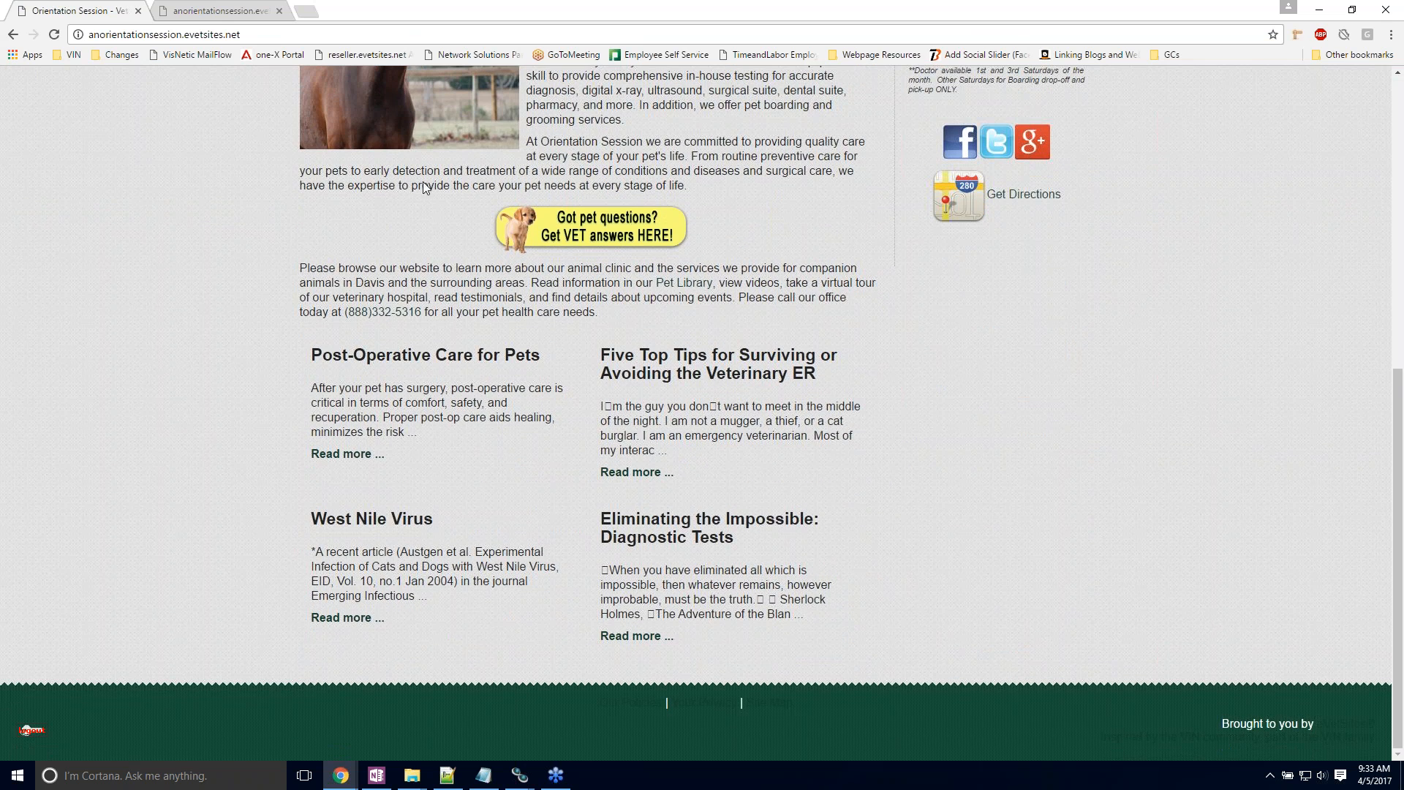
pyautogui.click(54, 34)
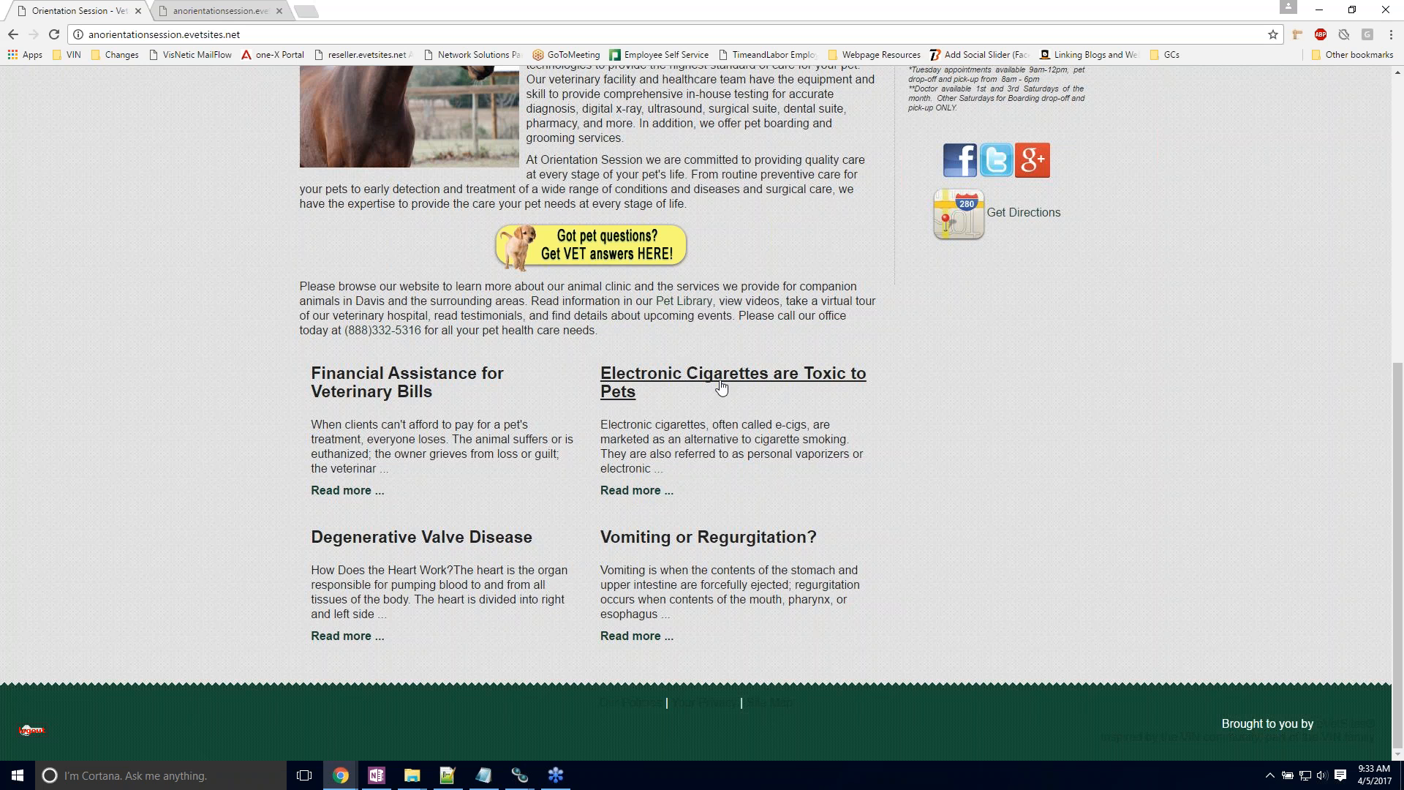
pyautogui.scroll(1, 722, 385)
pyautogui.scroll(7, 723, 385)
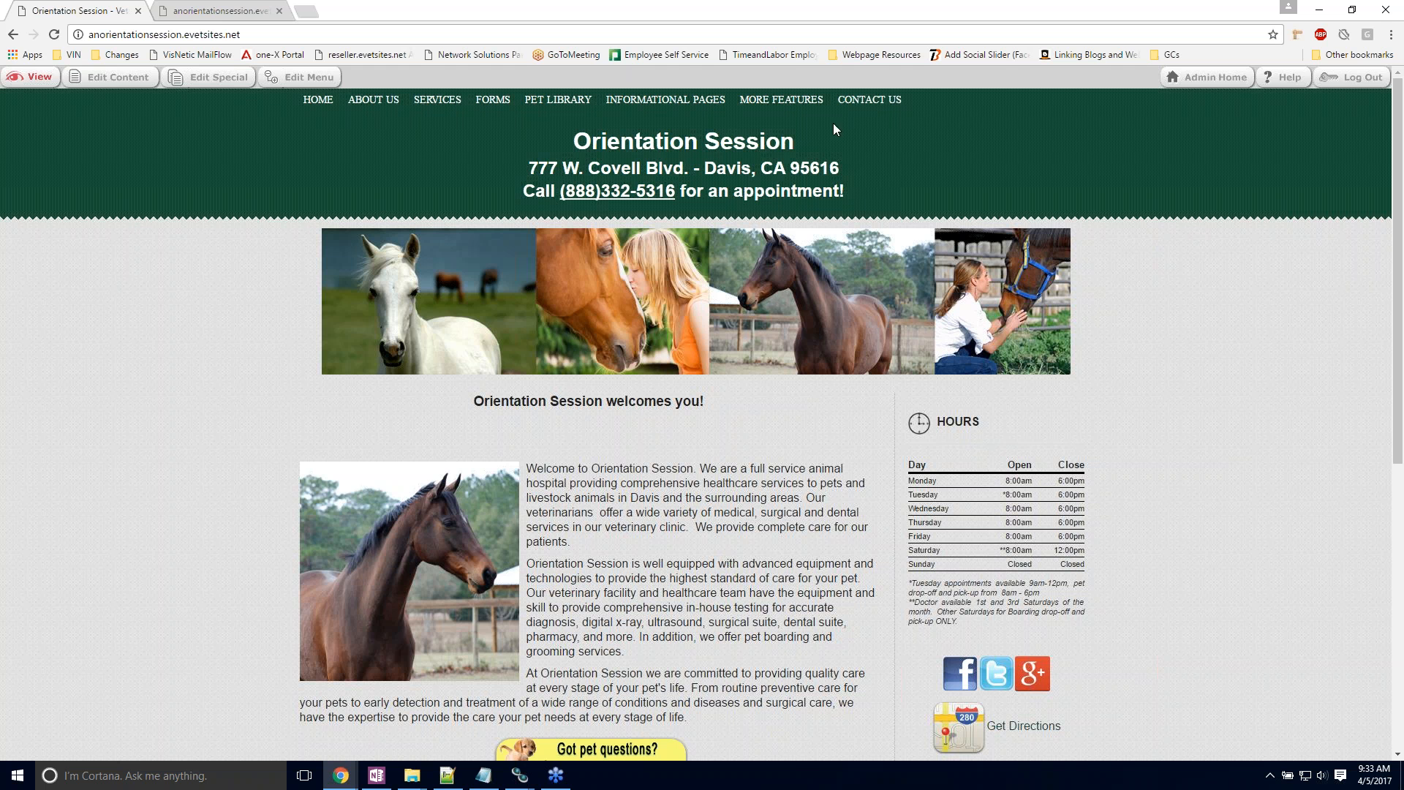
# Step: Open the Contact Us page and examine its address, map and contact form
pyautogui.moveTo(858, 106)
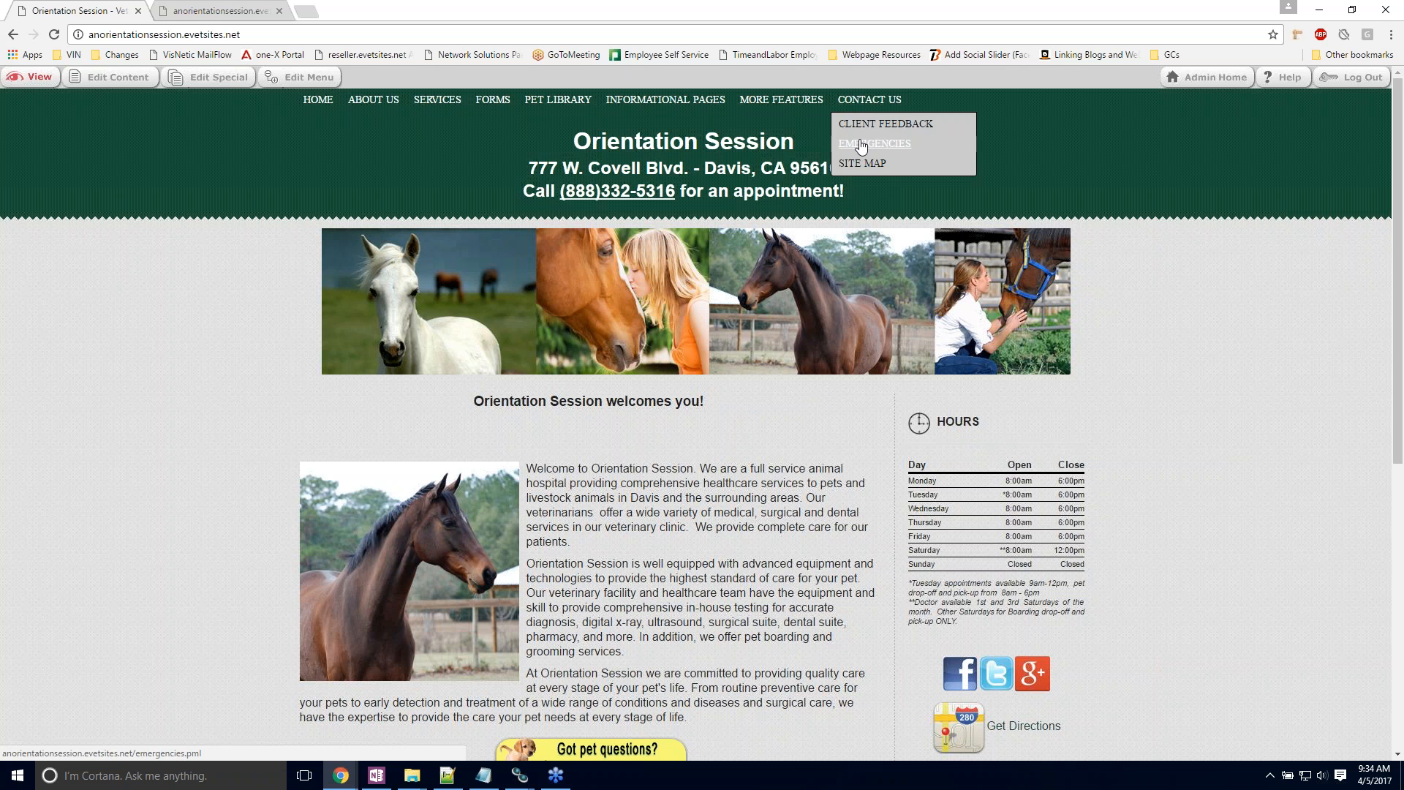
pyautogui.click(857, 102)
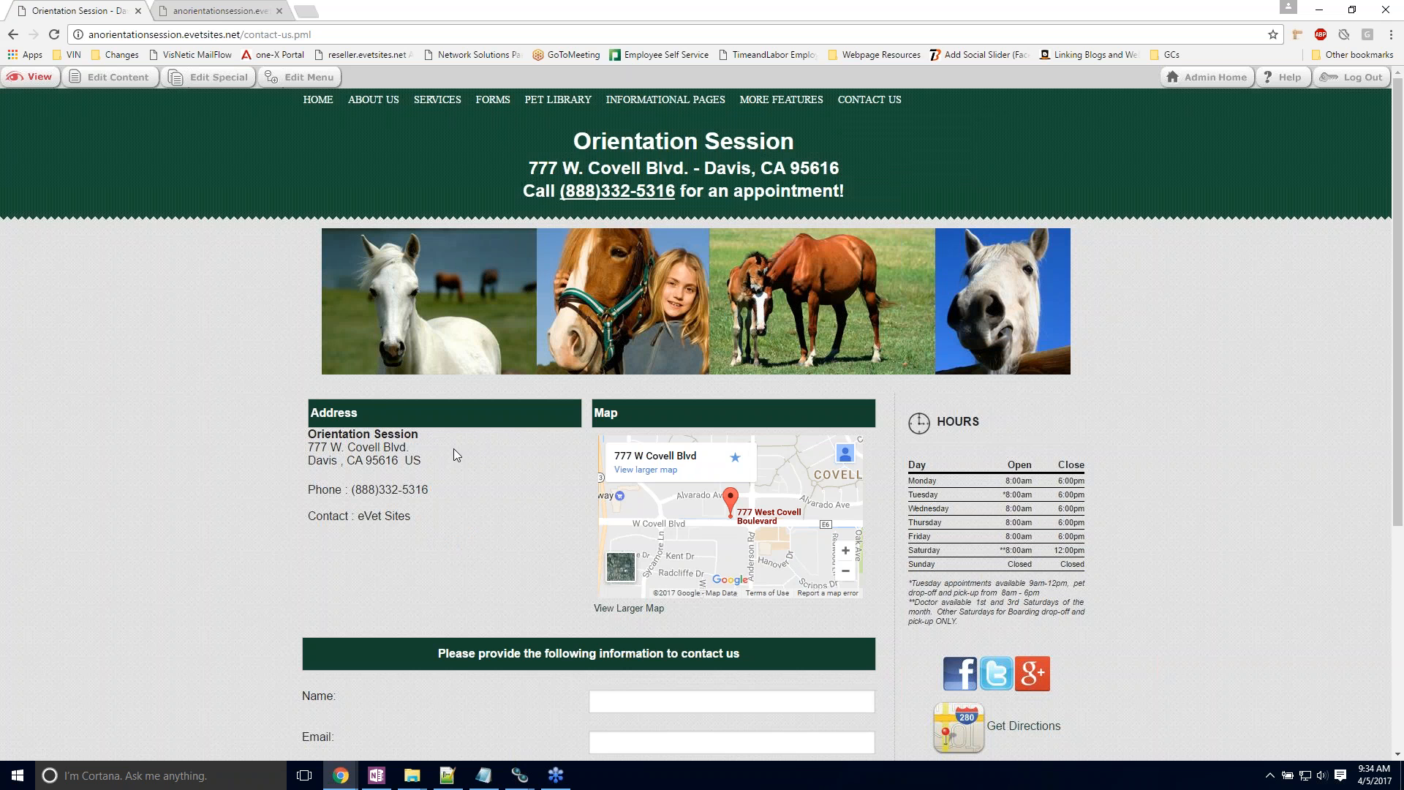
pyautogui.scroll(-2, 453, 449)
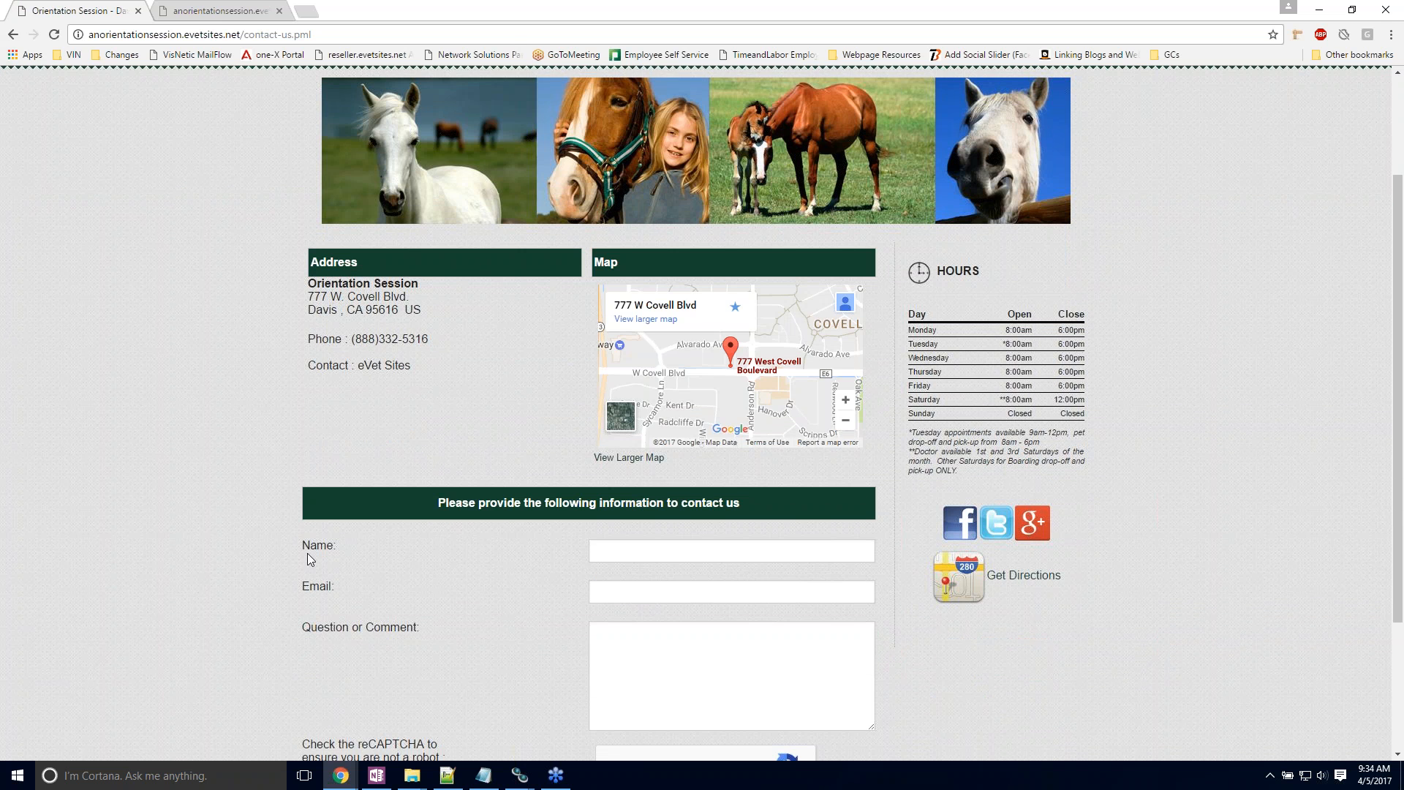
pyautogui.scroll(-2, 307, 553)
pyautogui.scroll(3, 512, 534)
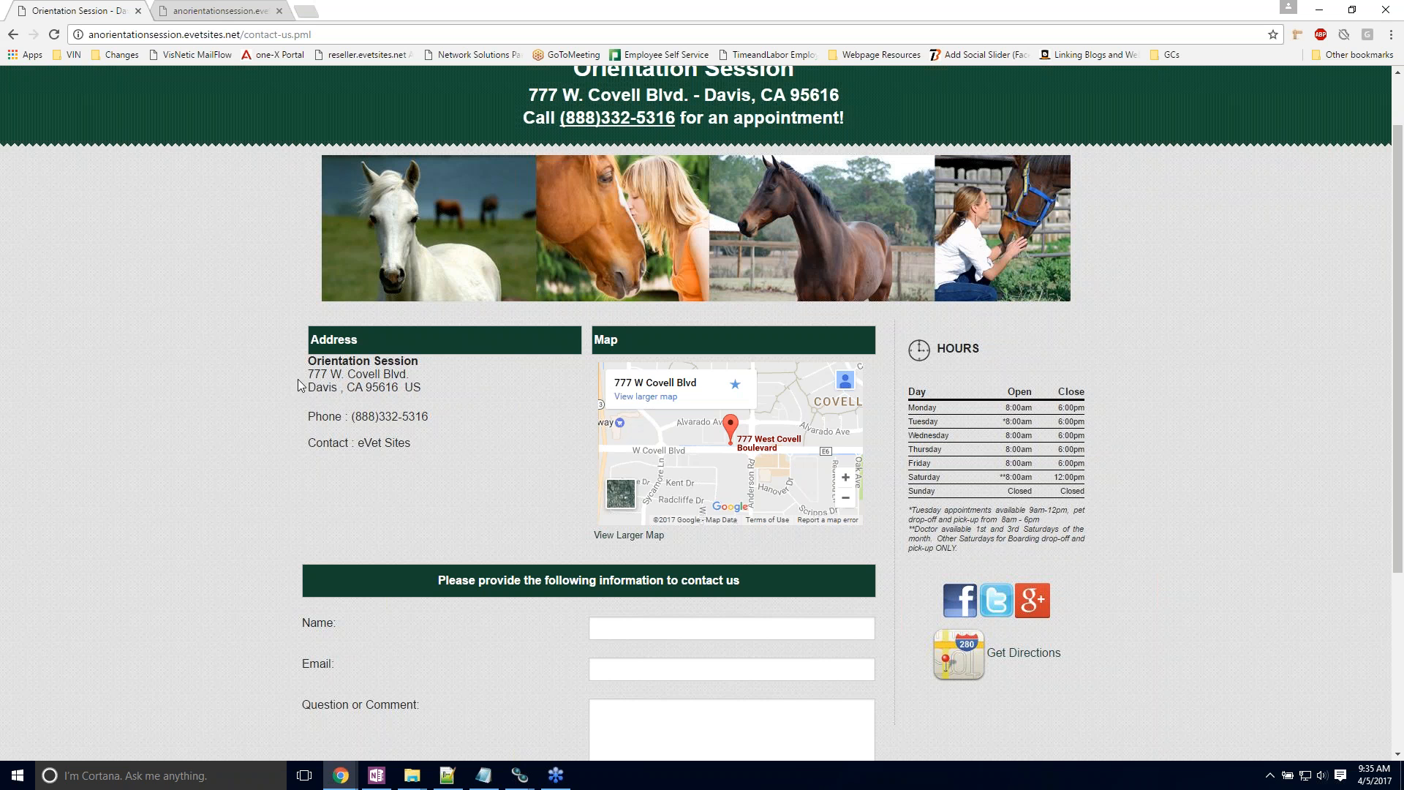
pyautogui.scroll(1, 319, 399)
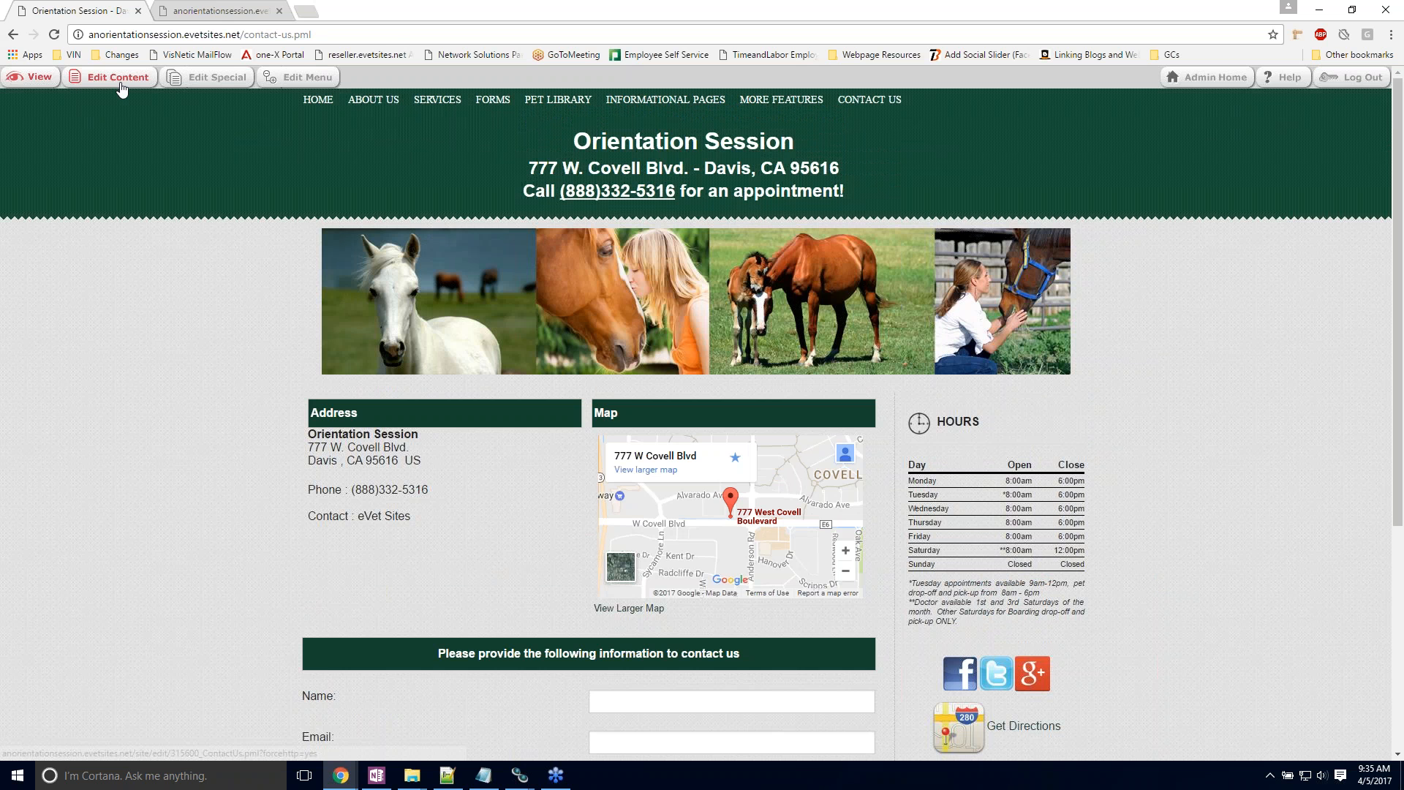
# Step: Open the Contact Us page's special settings, examine the contact e-mail field, and close them without saving
pyautogui.click(210, 76)
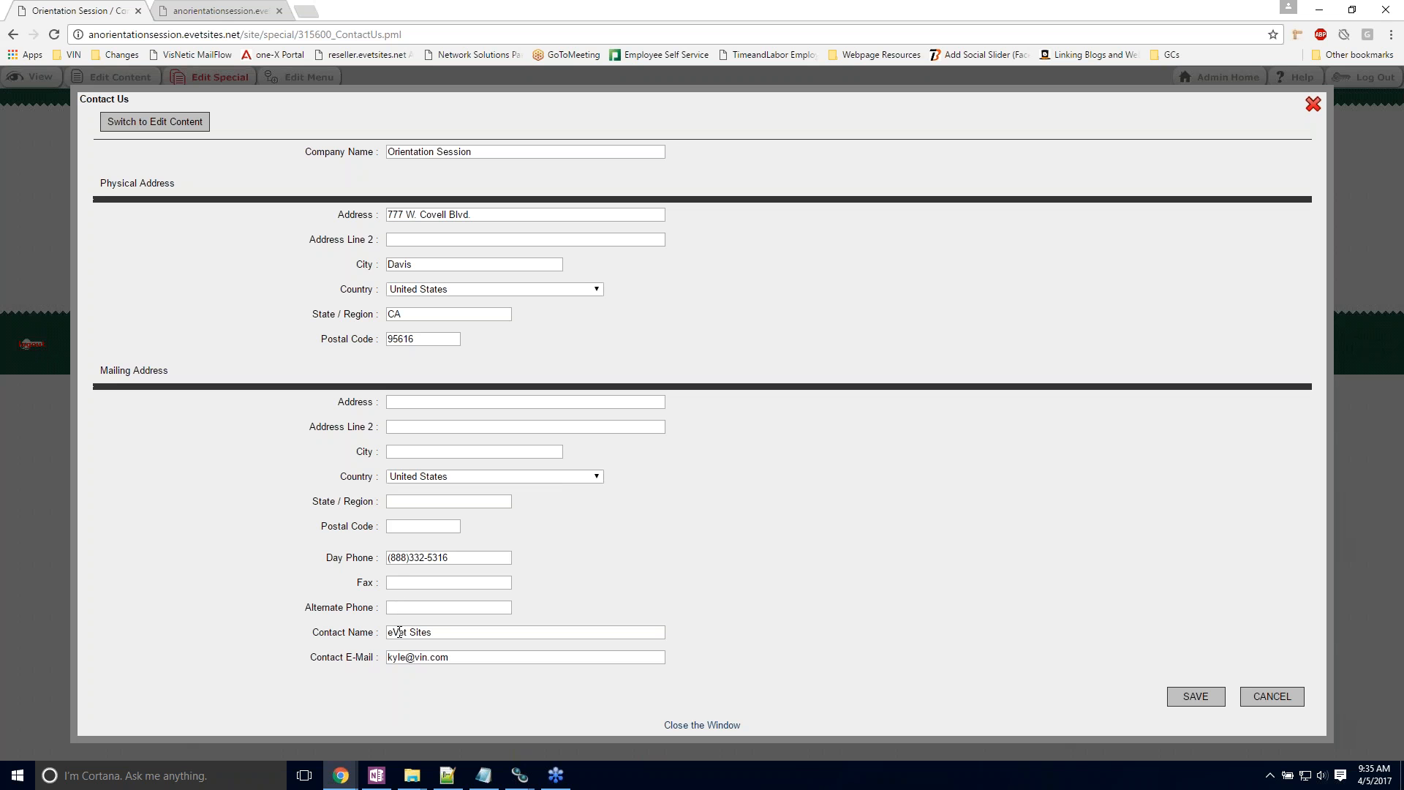
pyautogui.moveTo(397, 658); pyautogui.dragTo(510, 662)
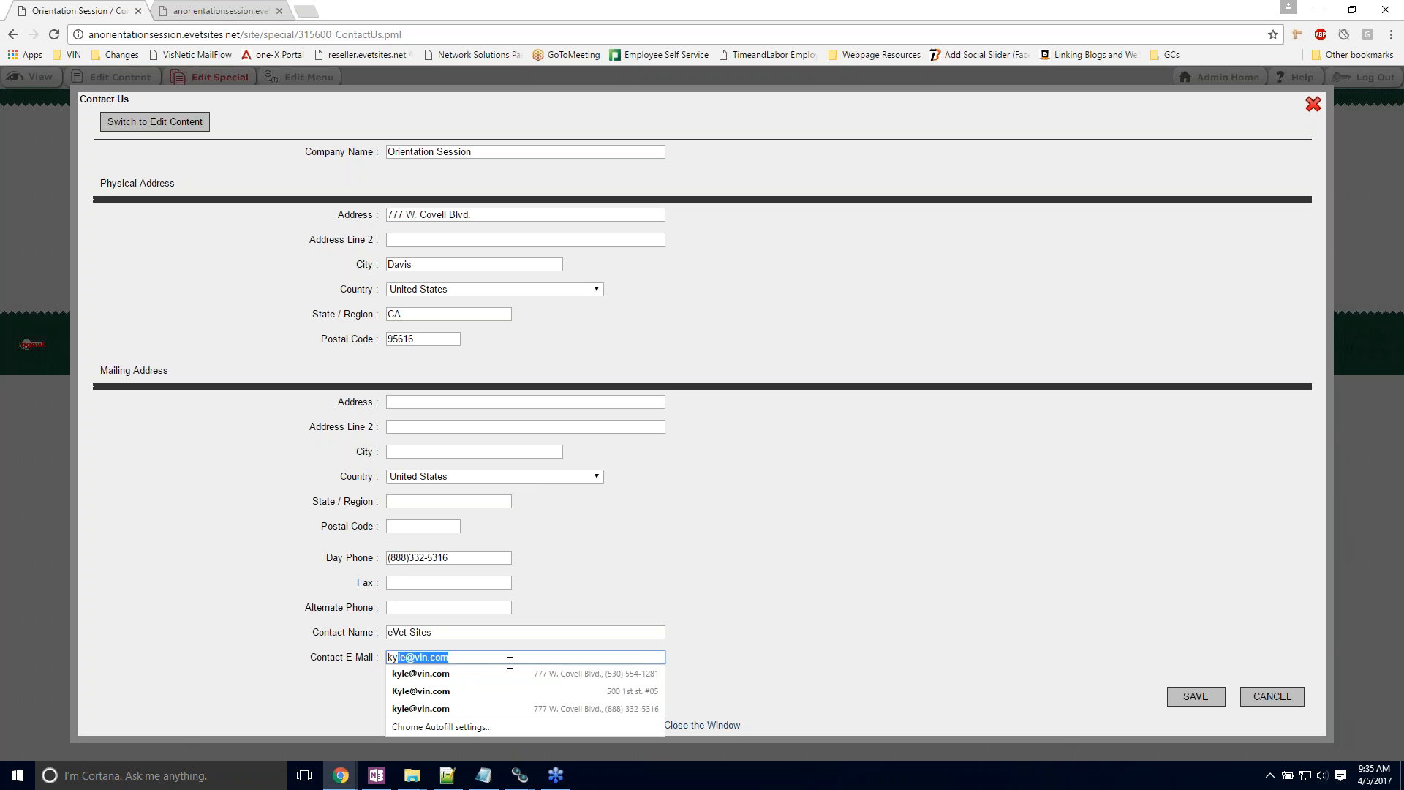
pyautogui.click(771, 624)
pyautogui.click(693, 725)
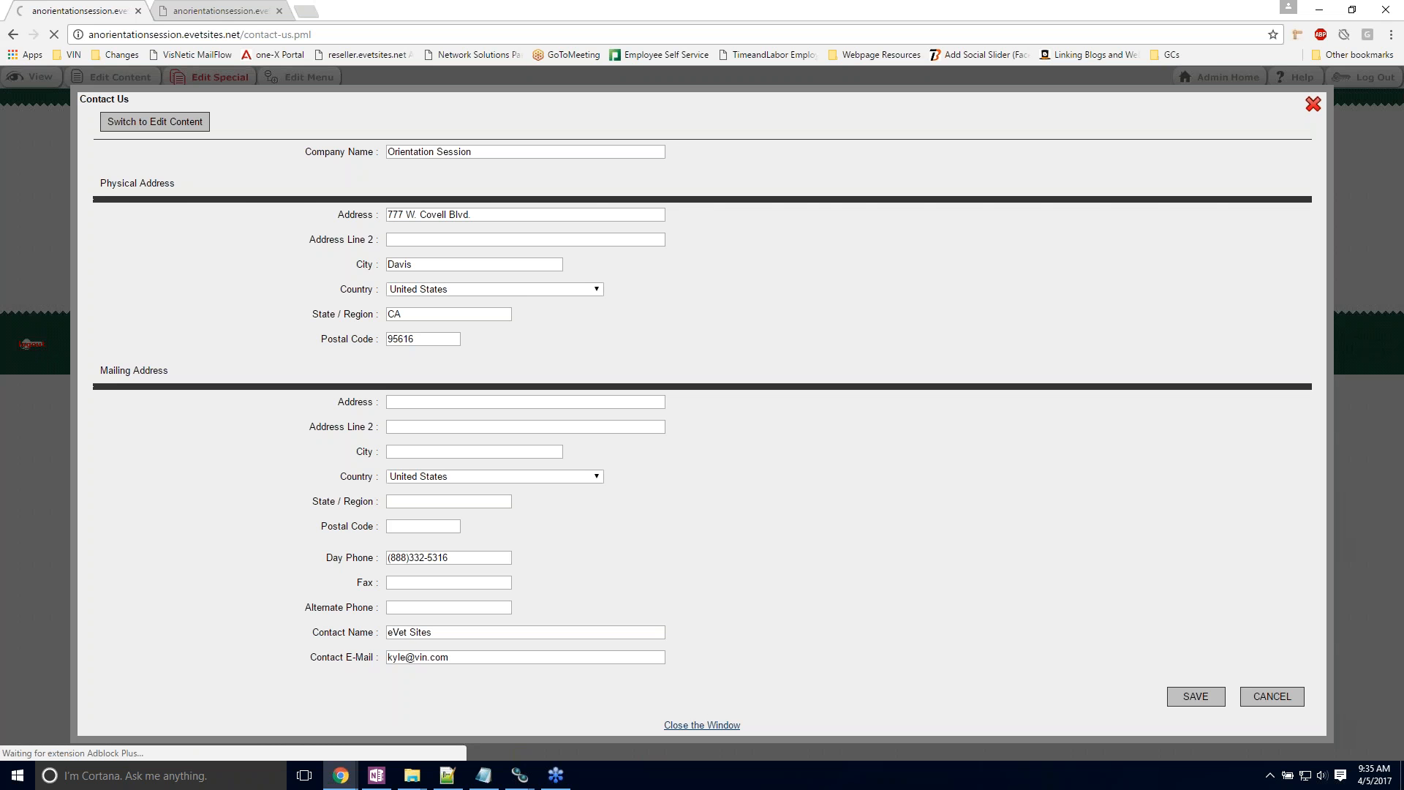
# Step: Open the Emergencies page and review its facility address, mapping modules and special instructions settings, closing them without saving
pyautogui.click(875, 144)
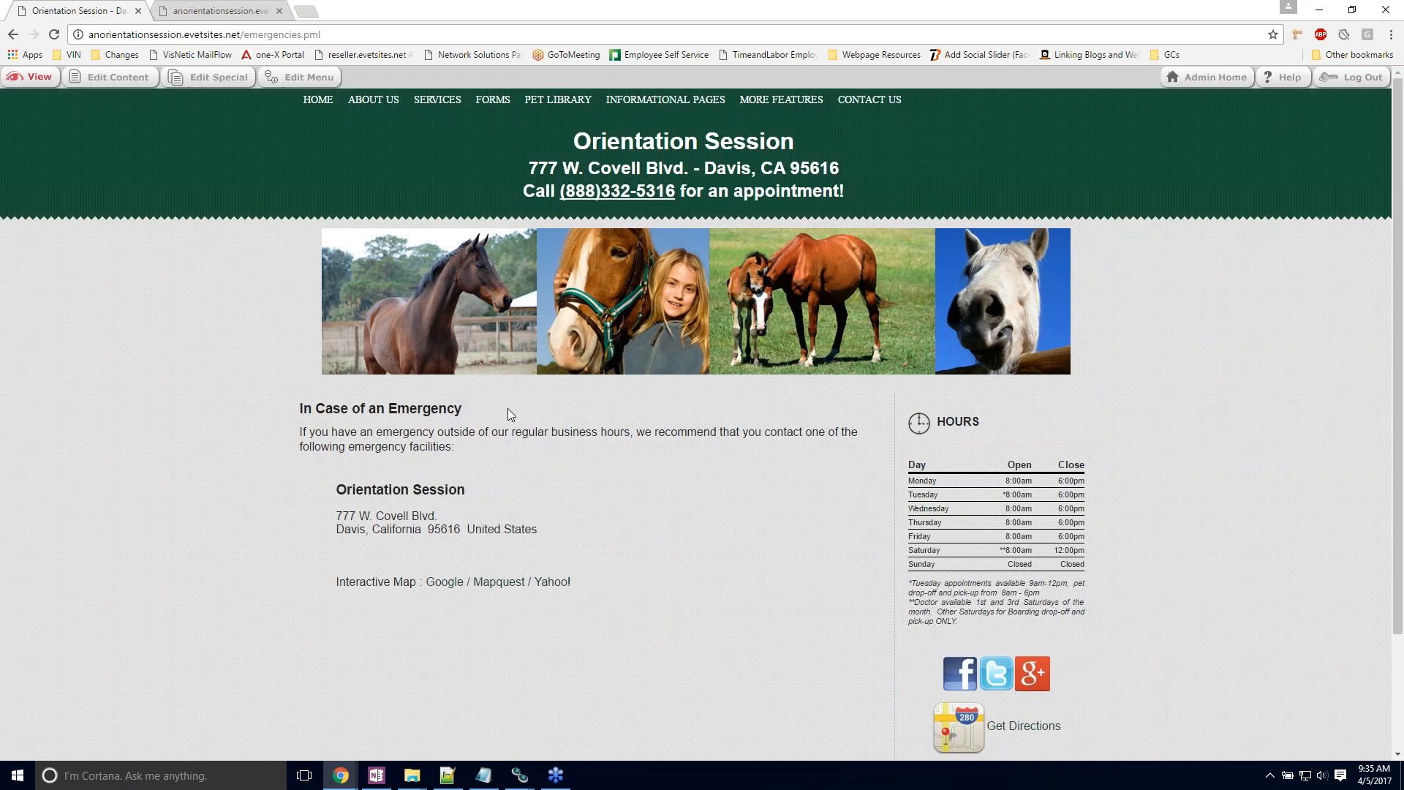
pyautogui.scroll(-2, 508, 408)
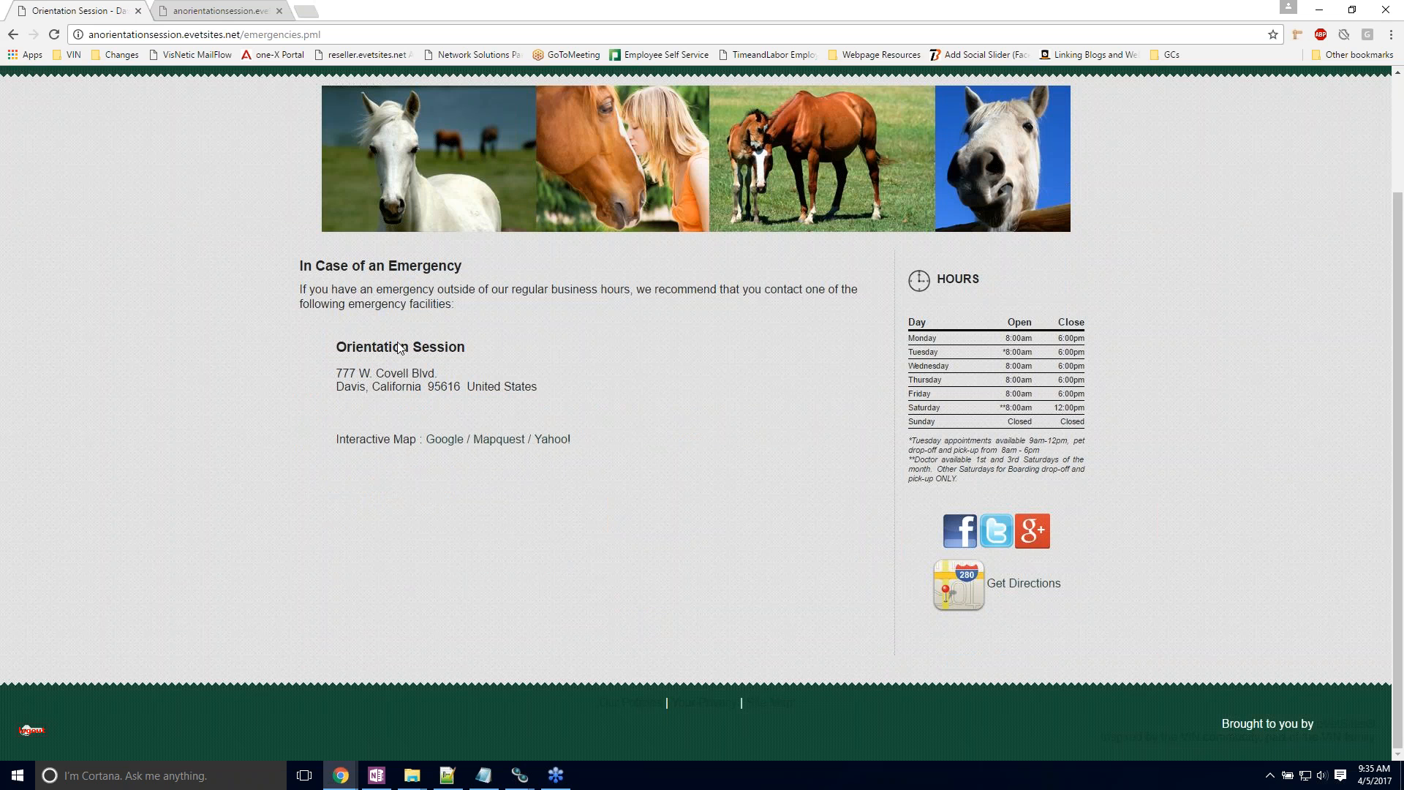
pyautogui.click(352, 369)
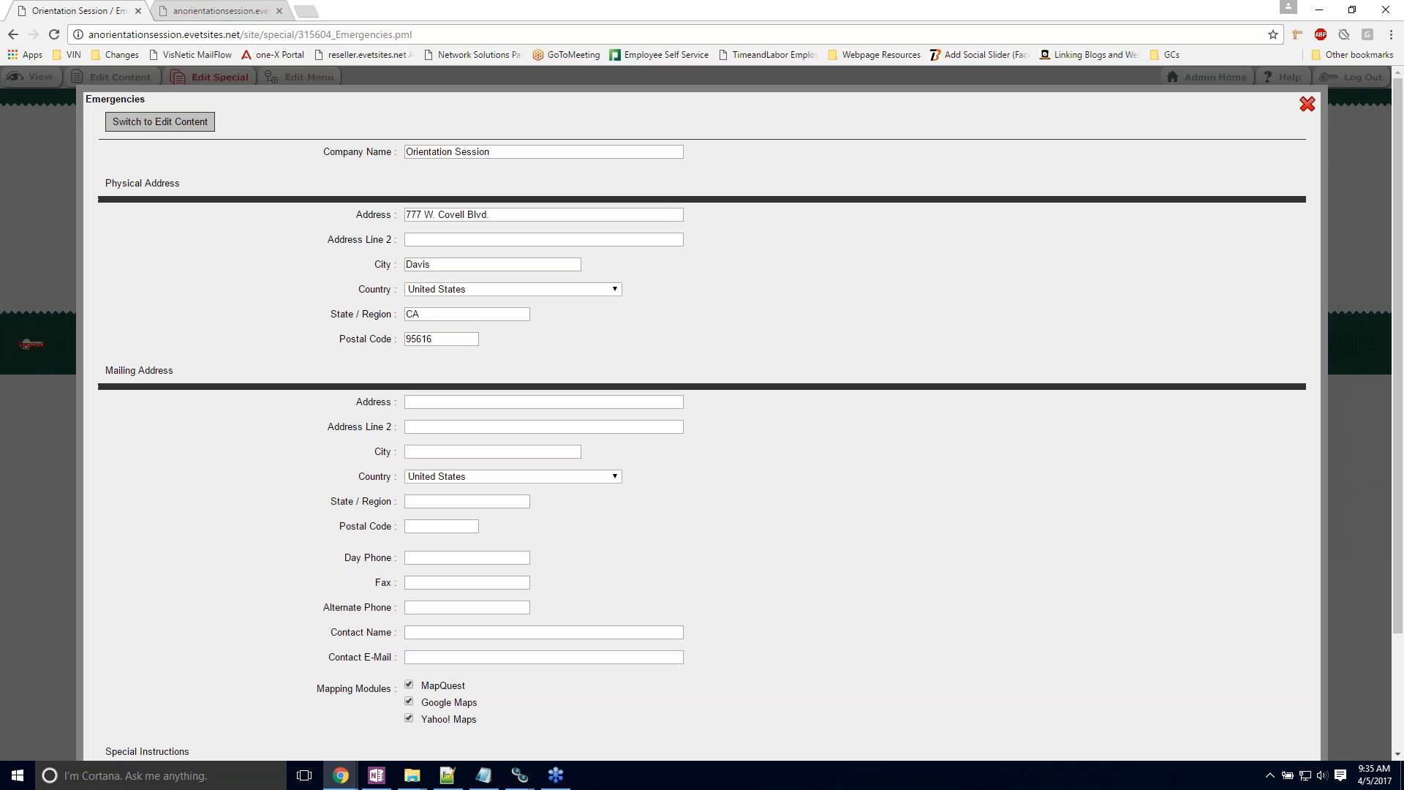
pyautogui.scroll(-1, 394, 140)
pyautogui.scroll(-1, 396, 178)
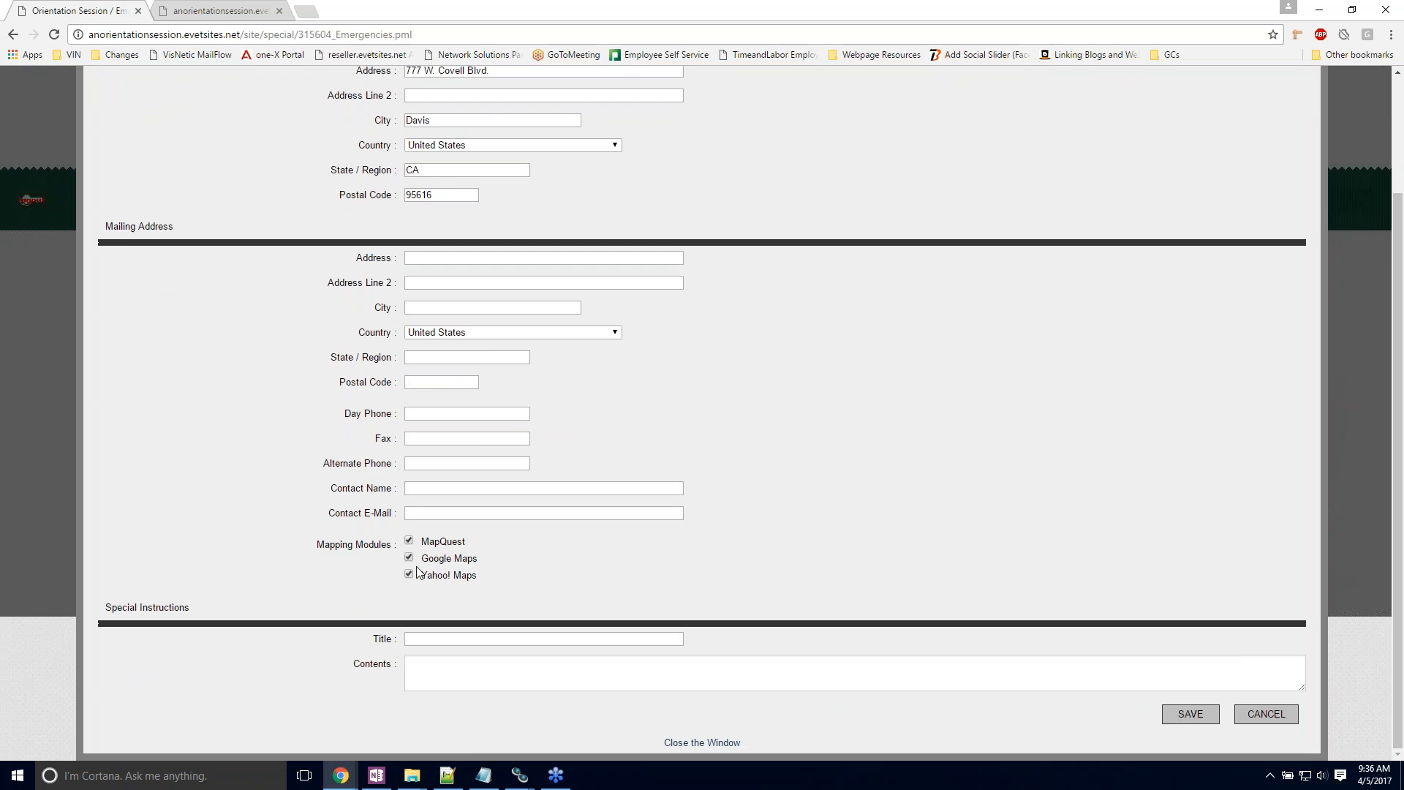
pyautogui.click(703, 742)
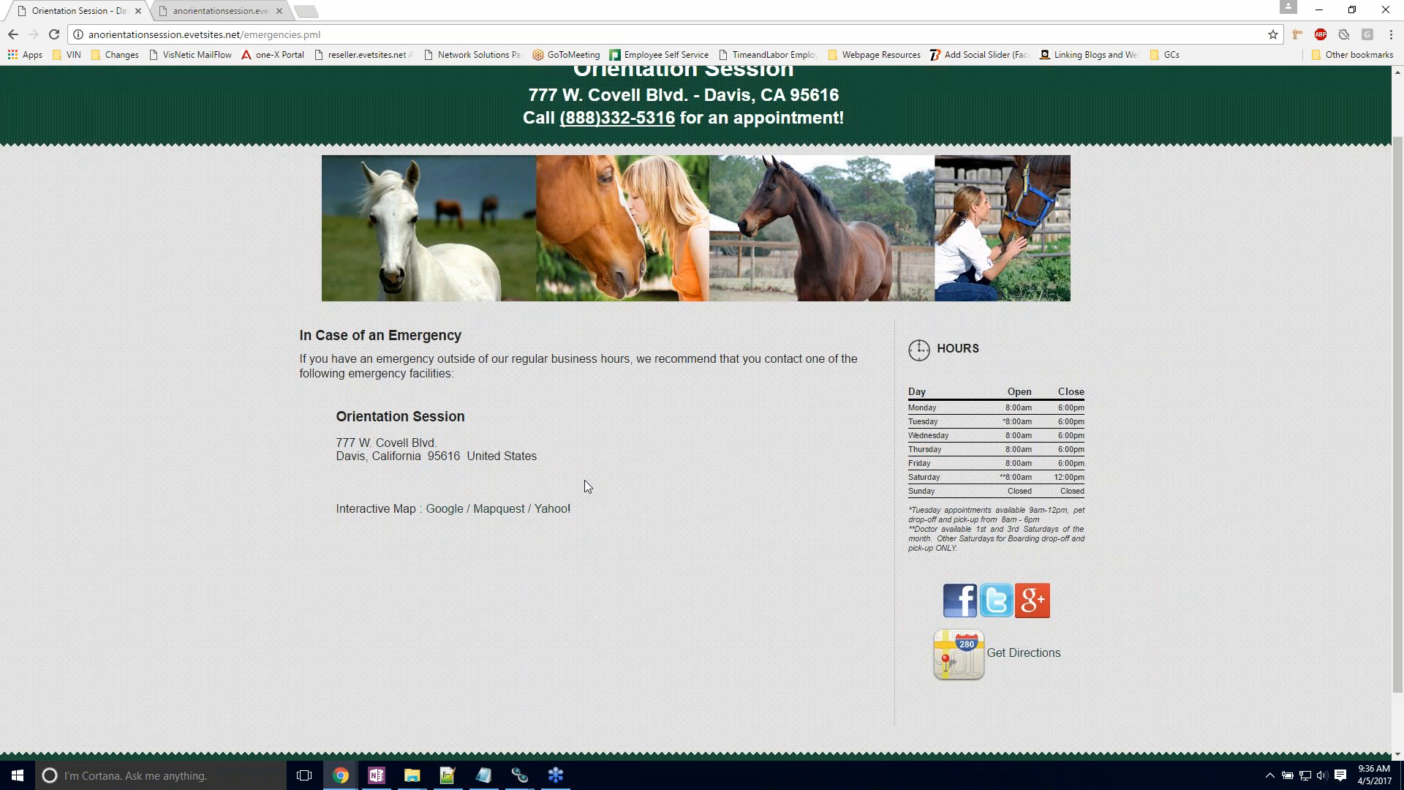
# Step: Go to the Our Doctors page under About Us, look over its doctor entries and open its content for editing
pyautogui.scroll(1, 585, 486)
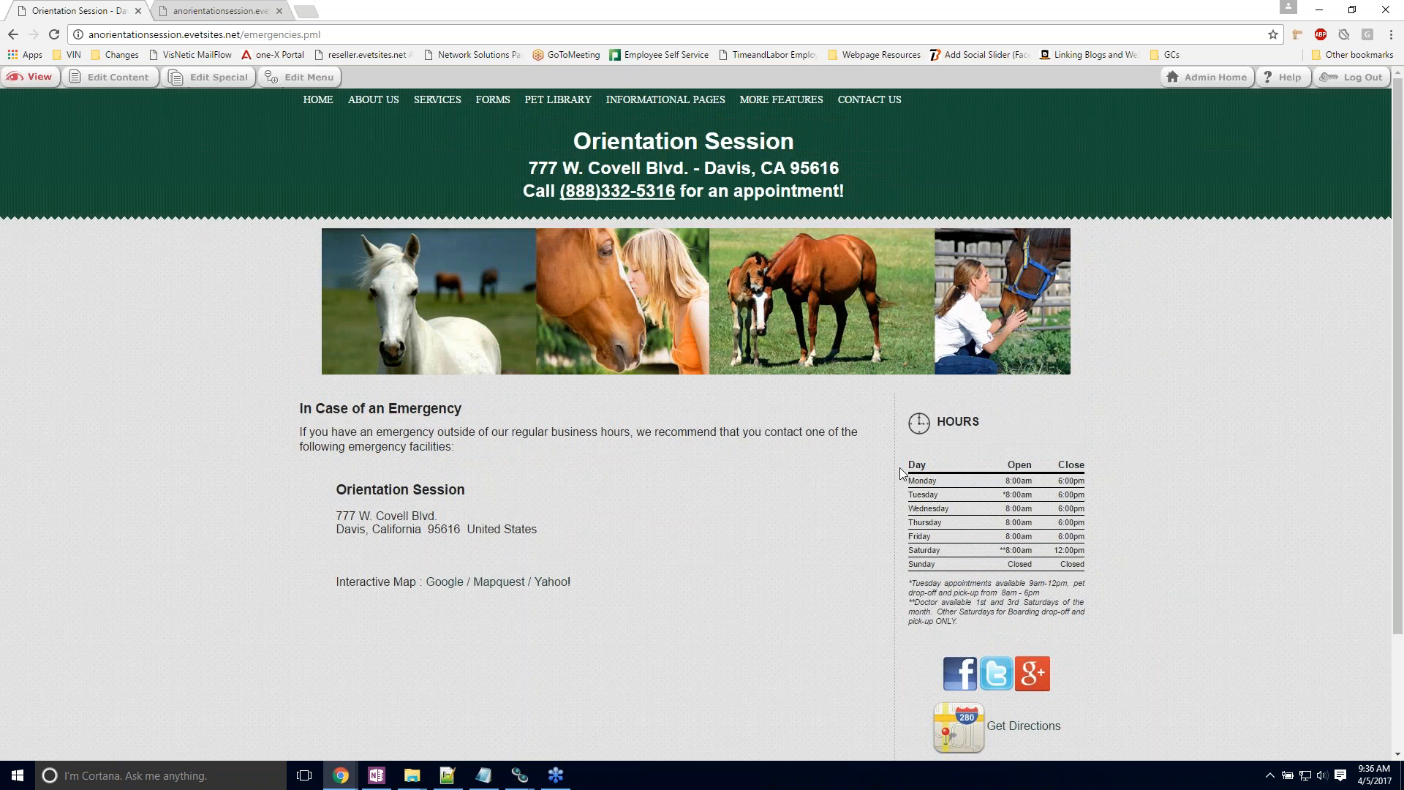
pyautogui.moveTo(374, 111)
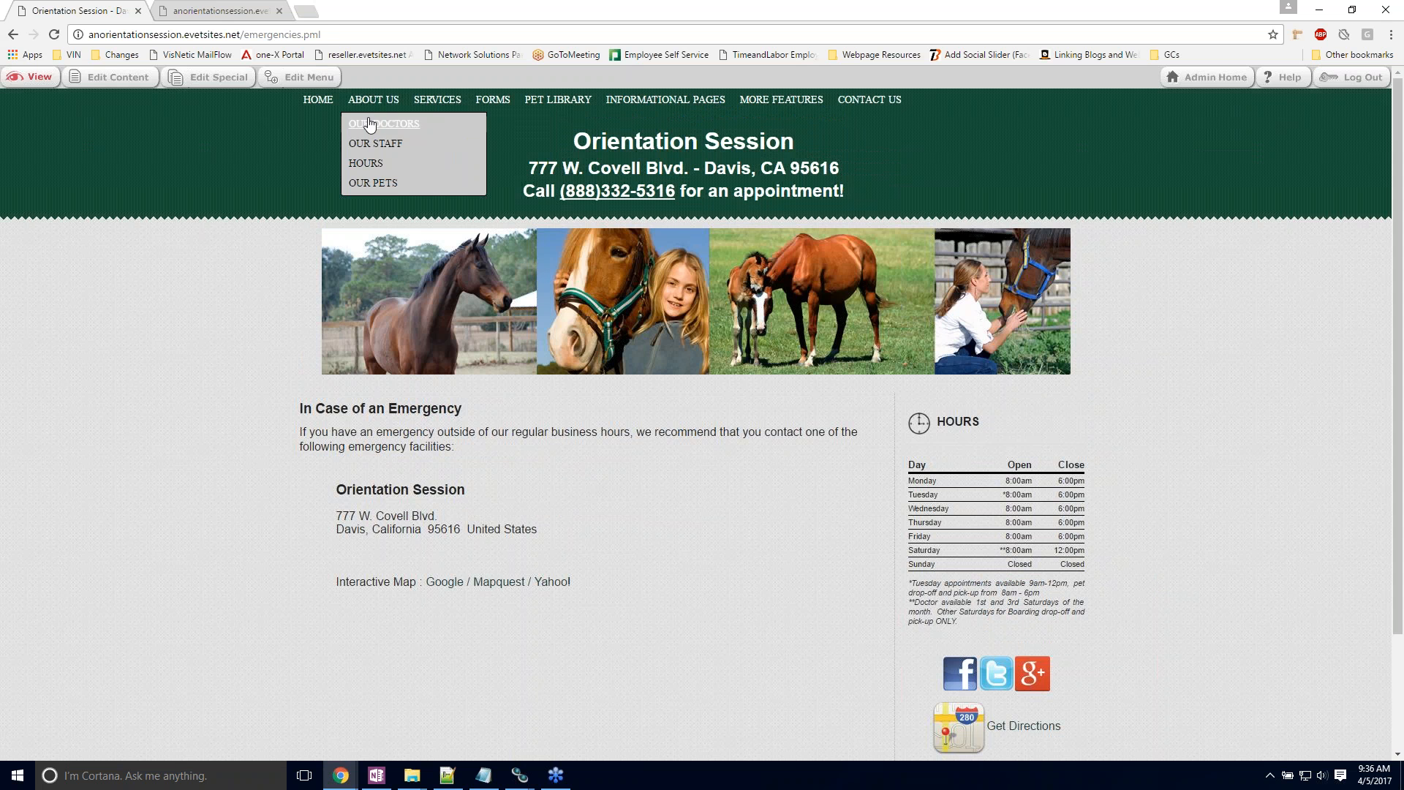
pyautogui.click(370, 125)
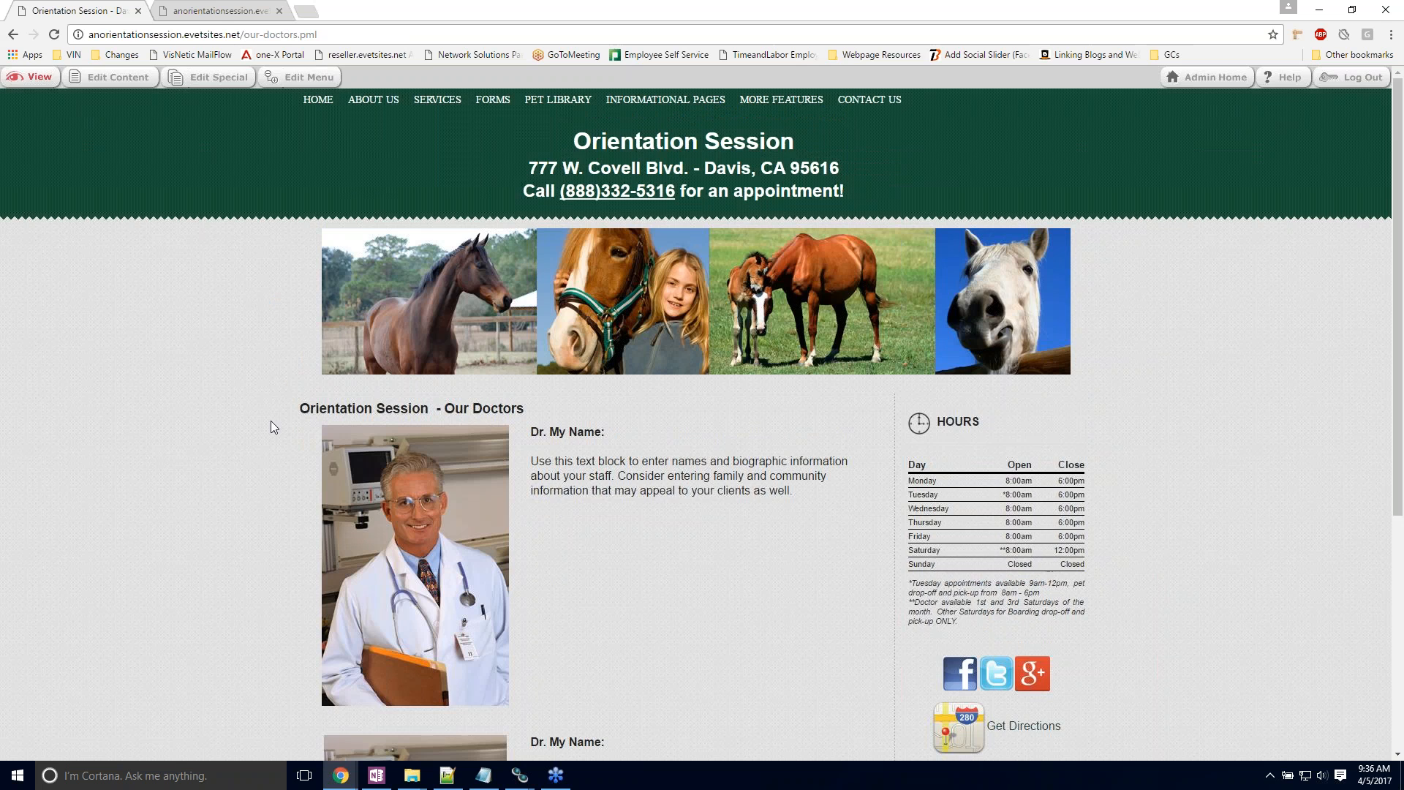
pyautogui.scroll(-4, 270, 424)
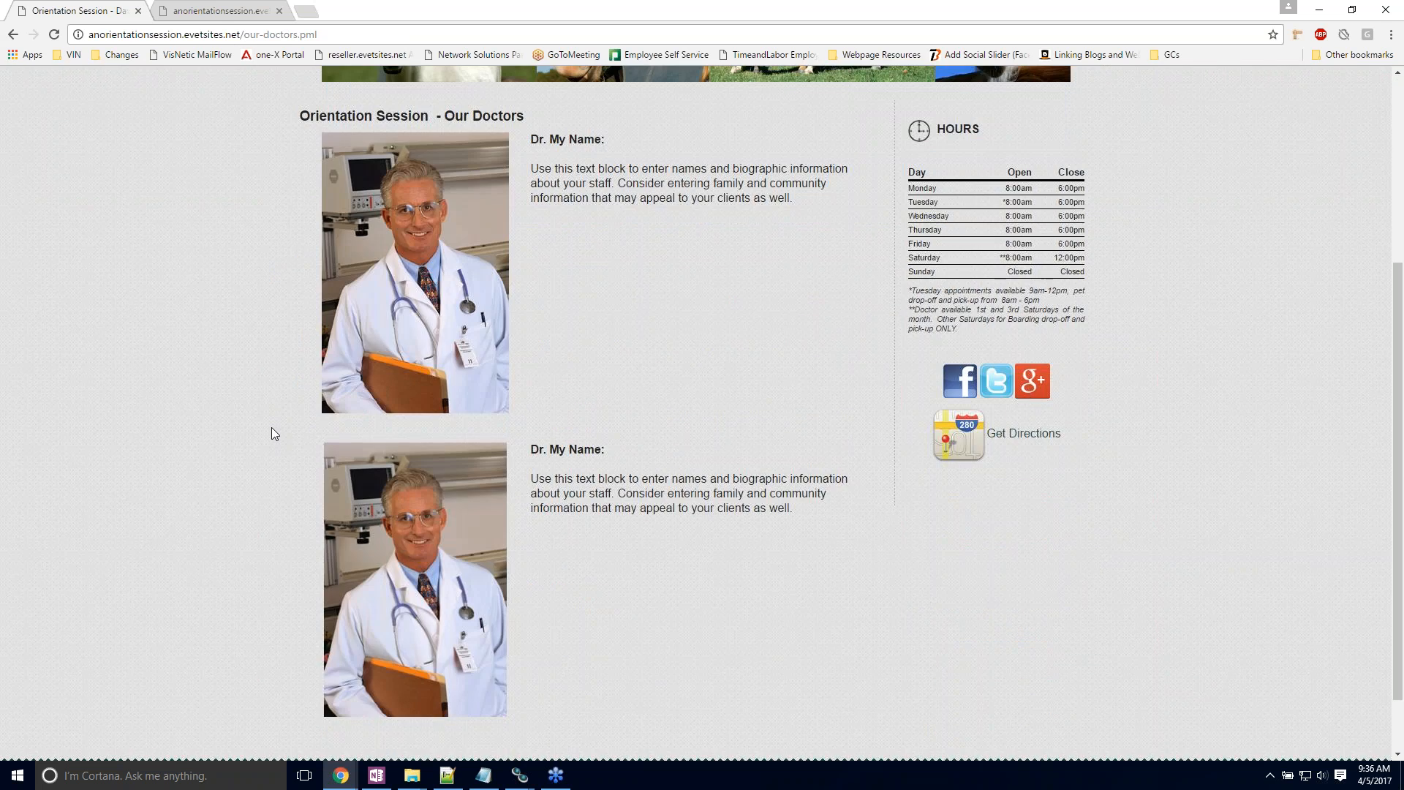
pyautogui.scroll(-1, 402, 159)
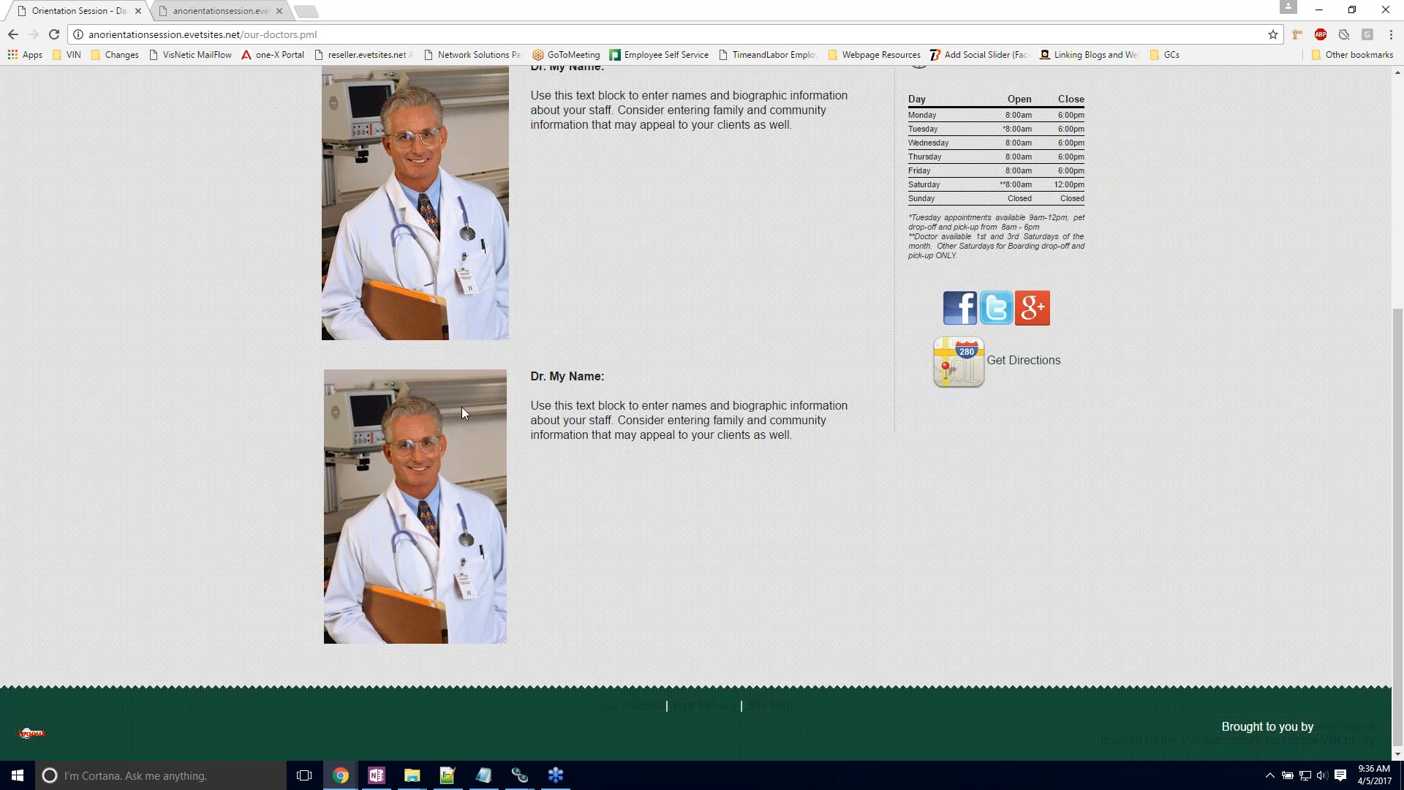
pyautogui.scroll(1, 541, 459)
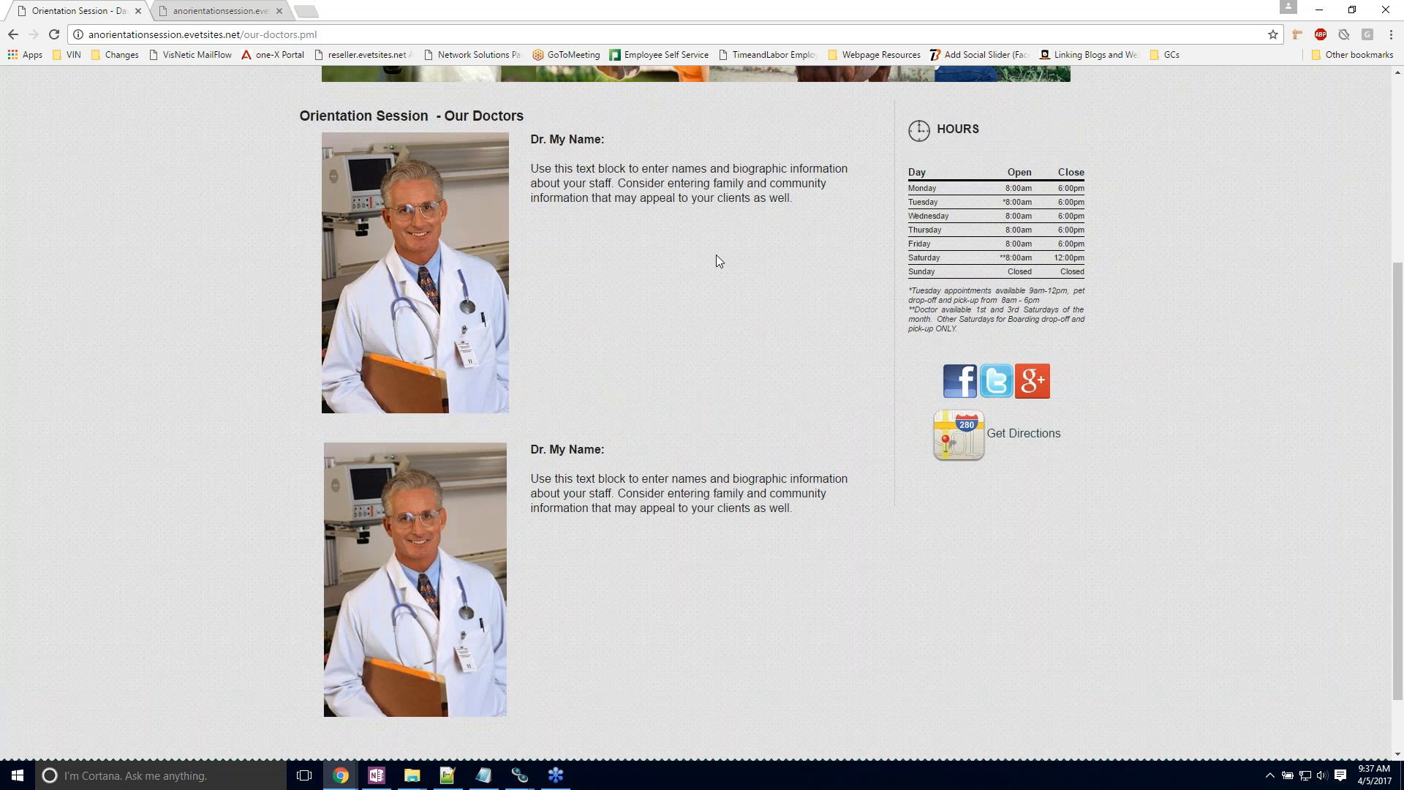
pyautogui.doubleClick(419, 370)
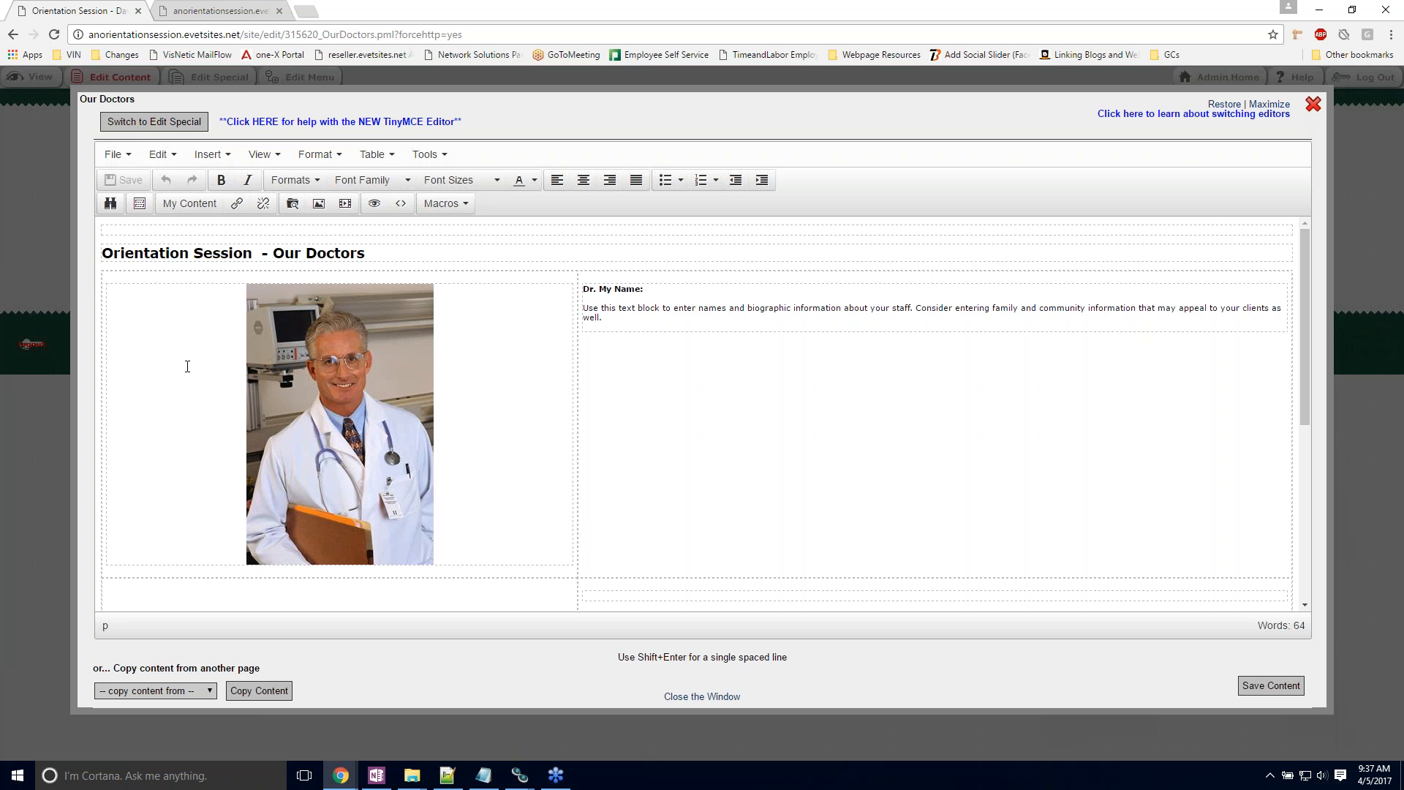
# Step: Review the table options and table properties for the first doctor's biography cell, cancelling without changes
pyautogui.click(637, 378)
pyautogui.rightClick(608, 322)
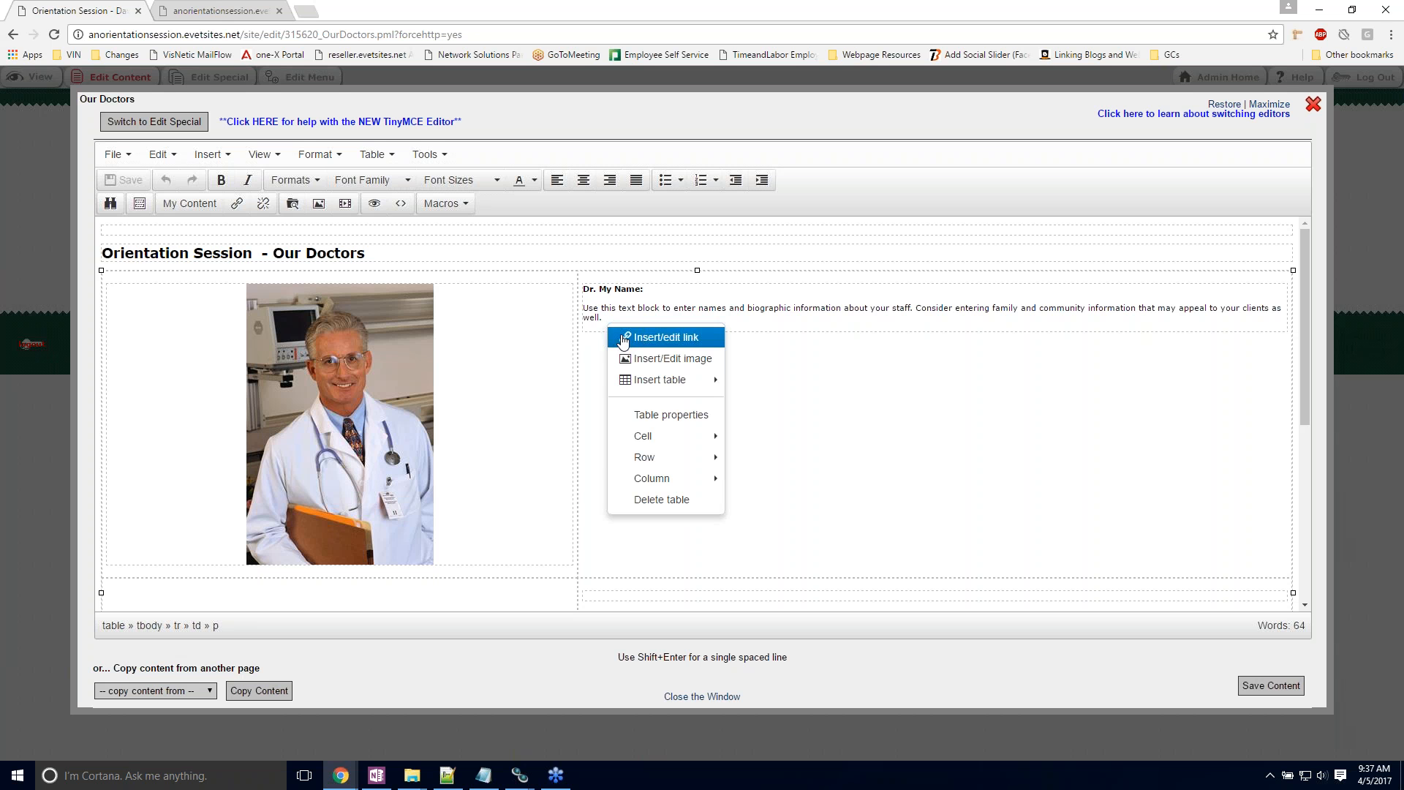
pyautogui.moveTo(650, 386)
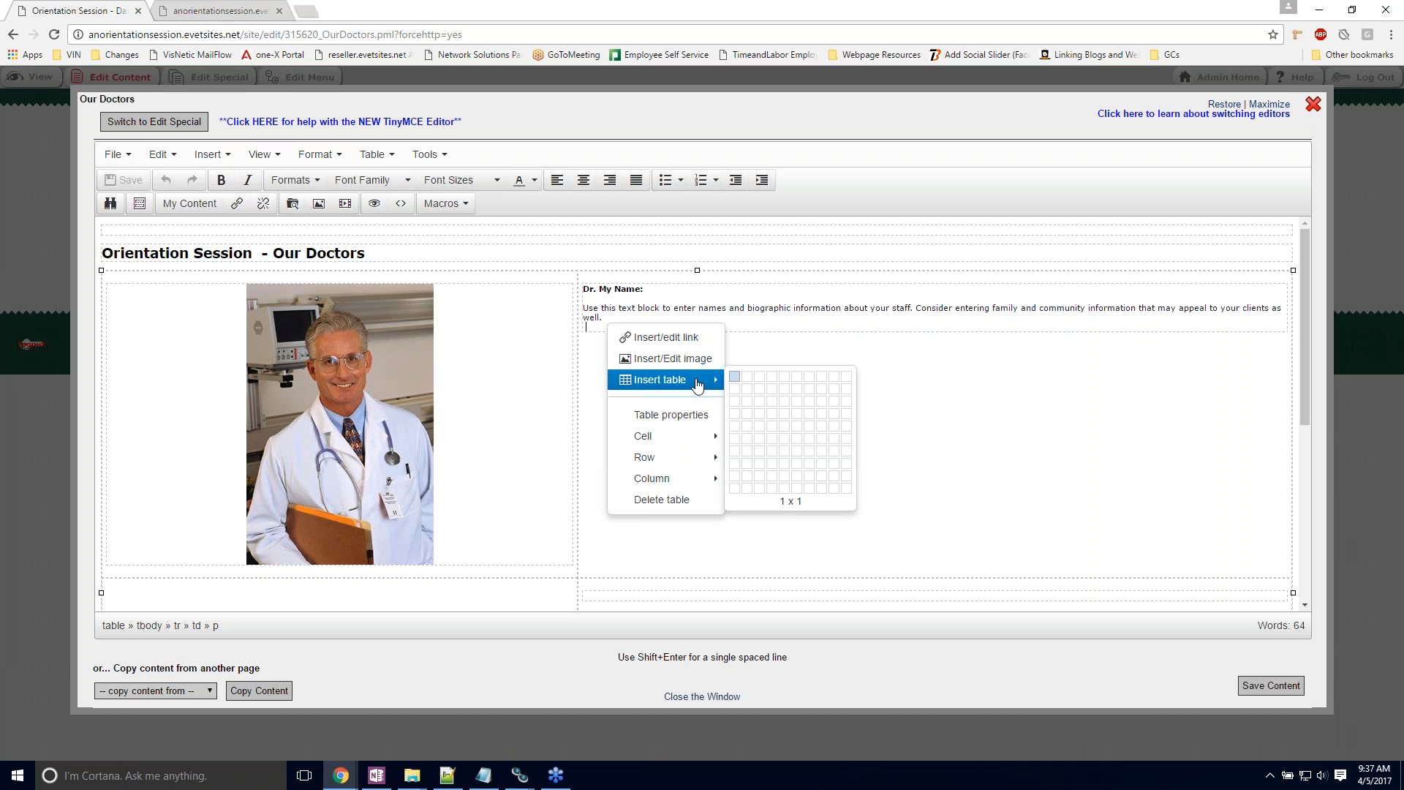
pyautogui.click(669, 415)
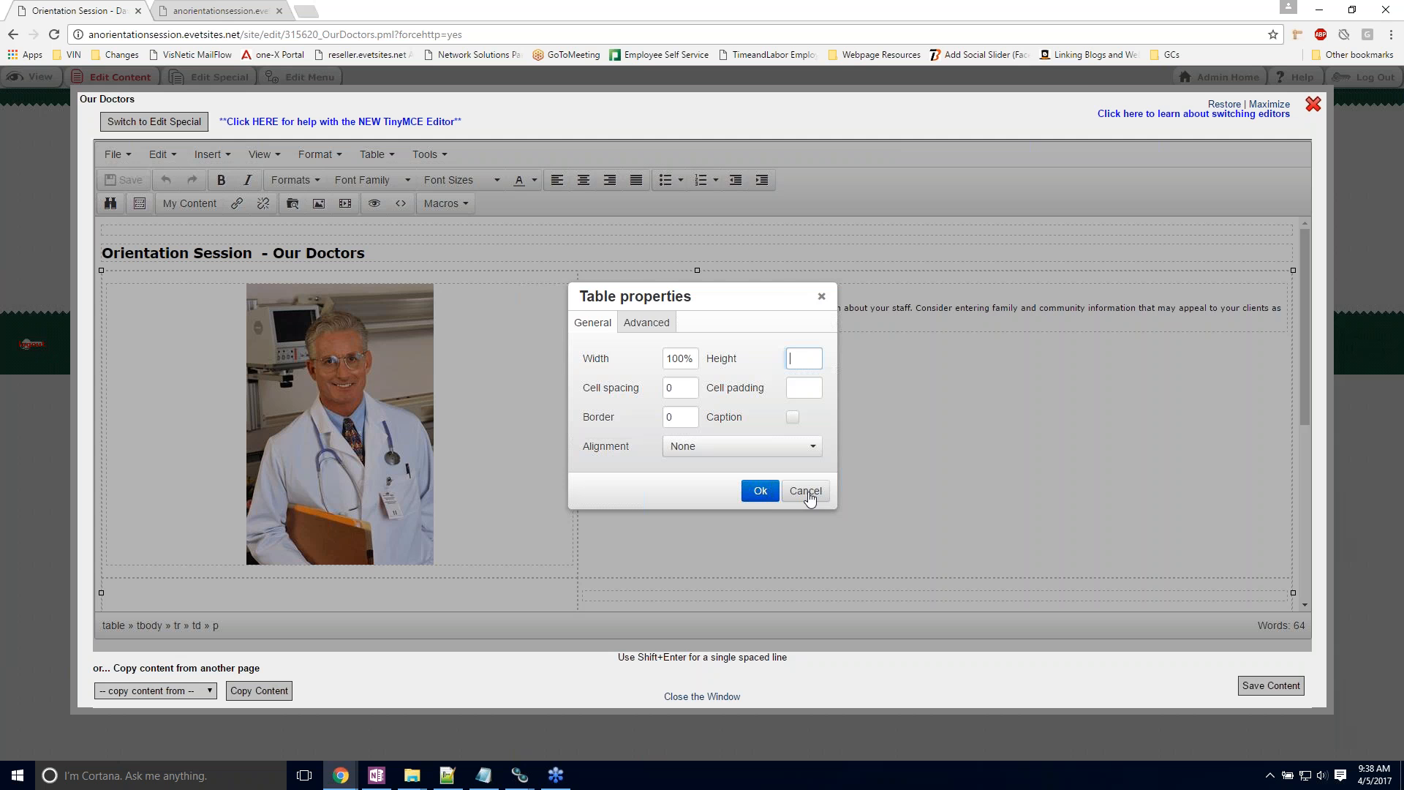
pyautogui.click(805, 490)
# Step: Insert a table row after the last doctor's entry
pyautogui.scroll(-2, 714, 382)
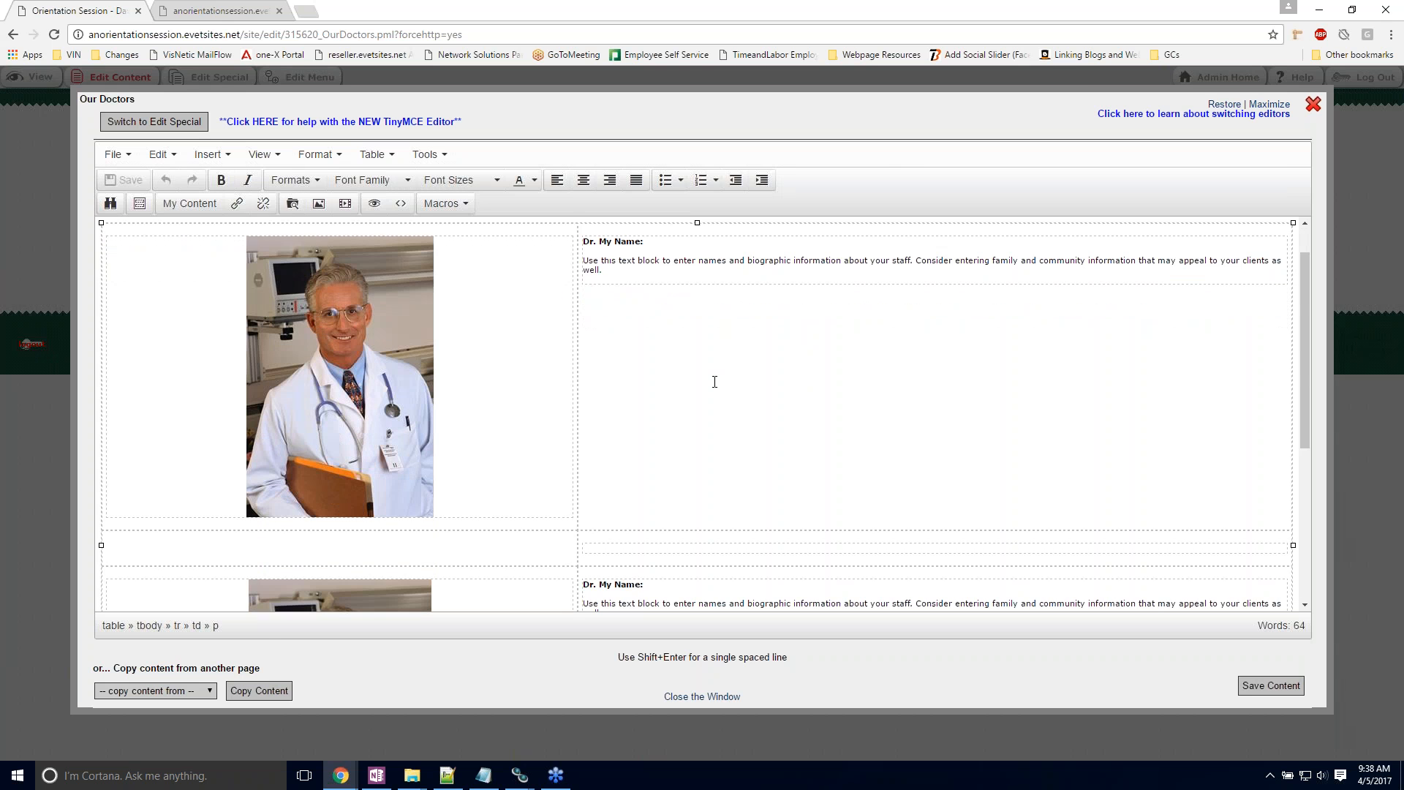
pyautogui.scroll(-3, 664, 400)
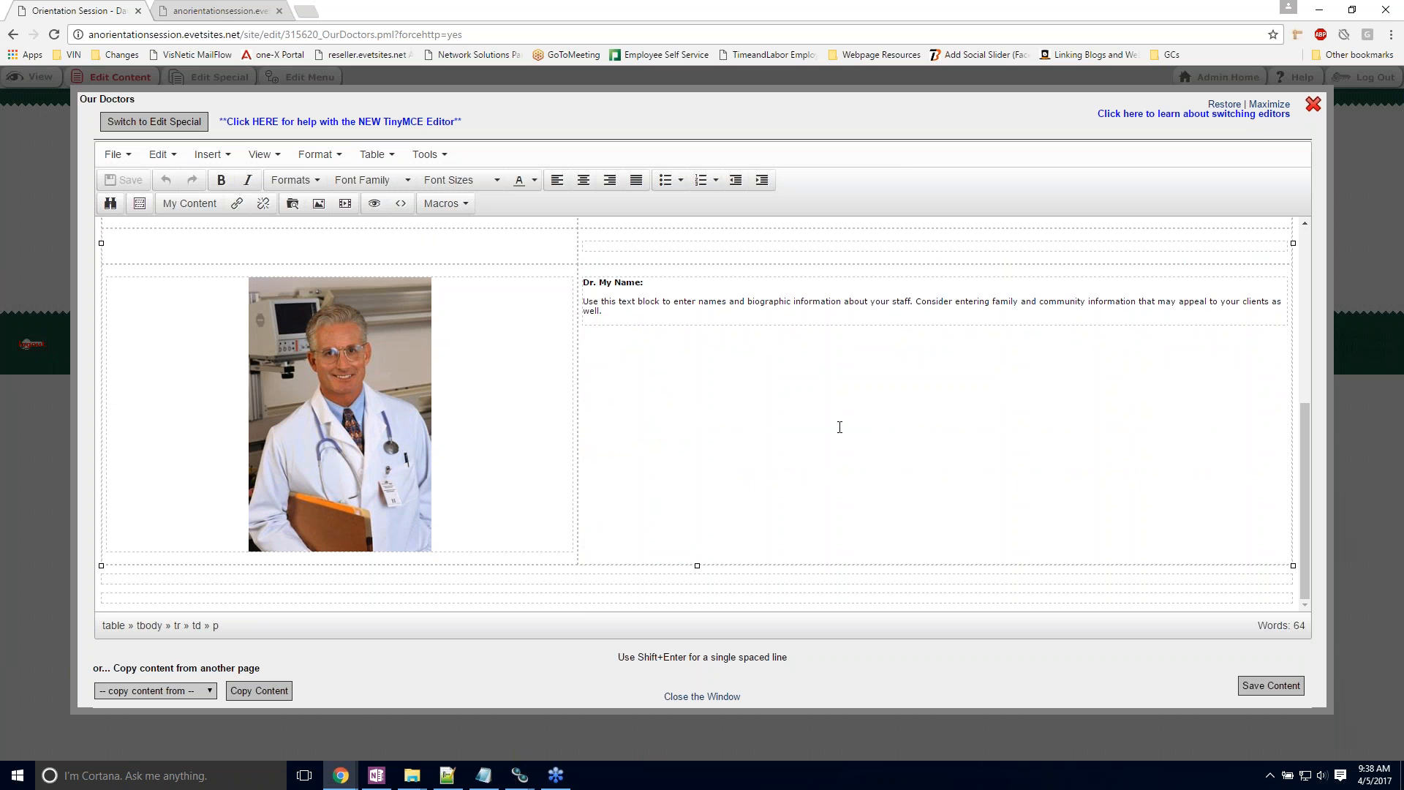
pyautogui.rightClick(640, 358)
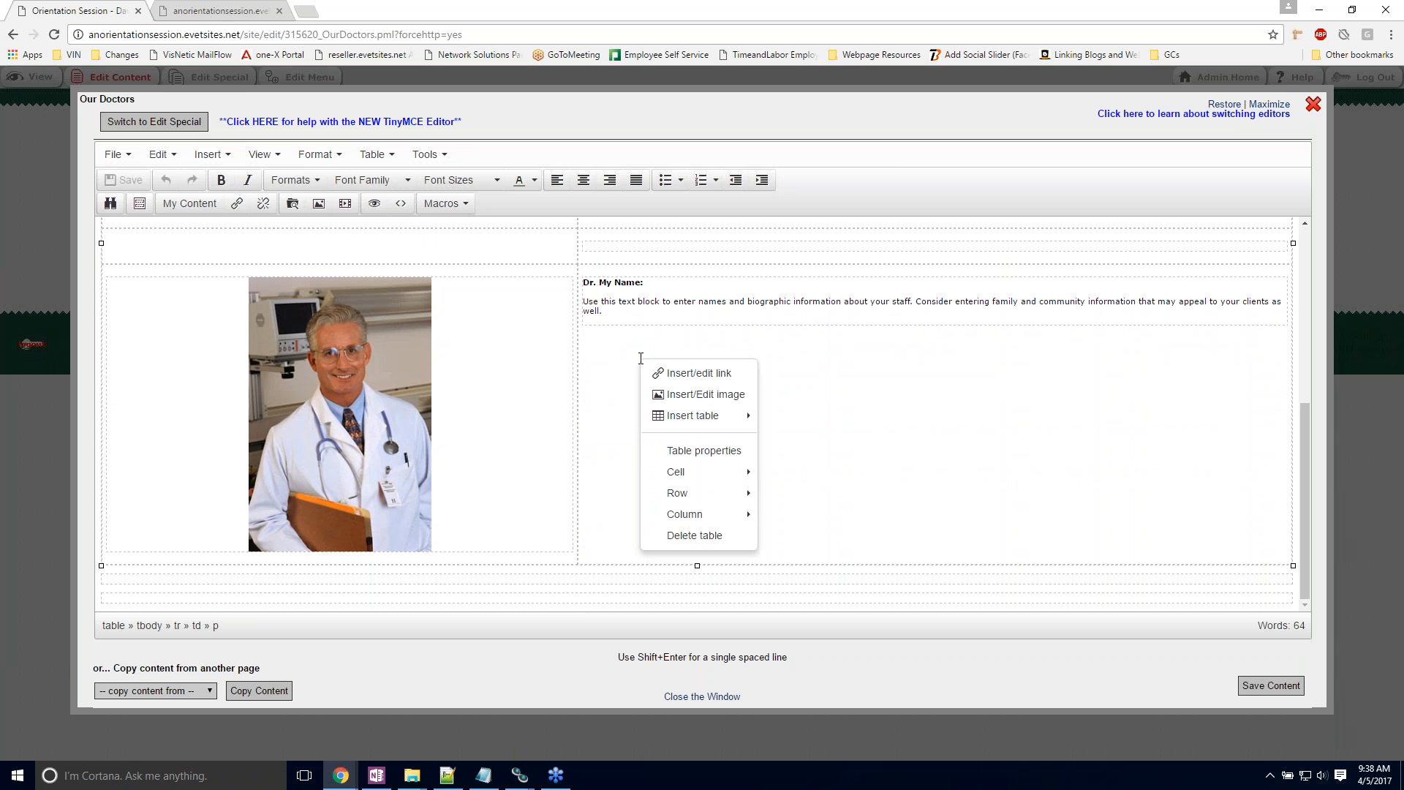
pyautogui.moveTo(651, 418)
pyautogui.moveTo(695, 518)
pyautogui.moveTo(680, 493)
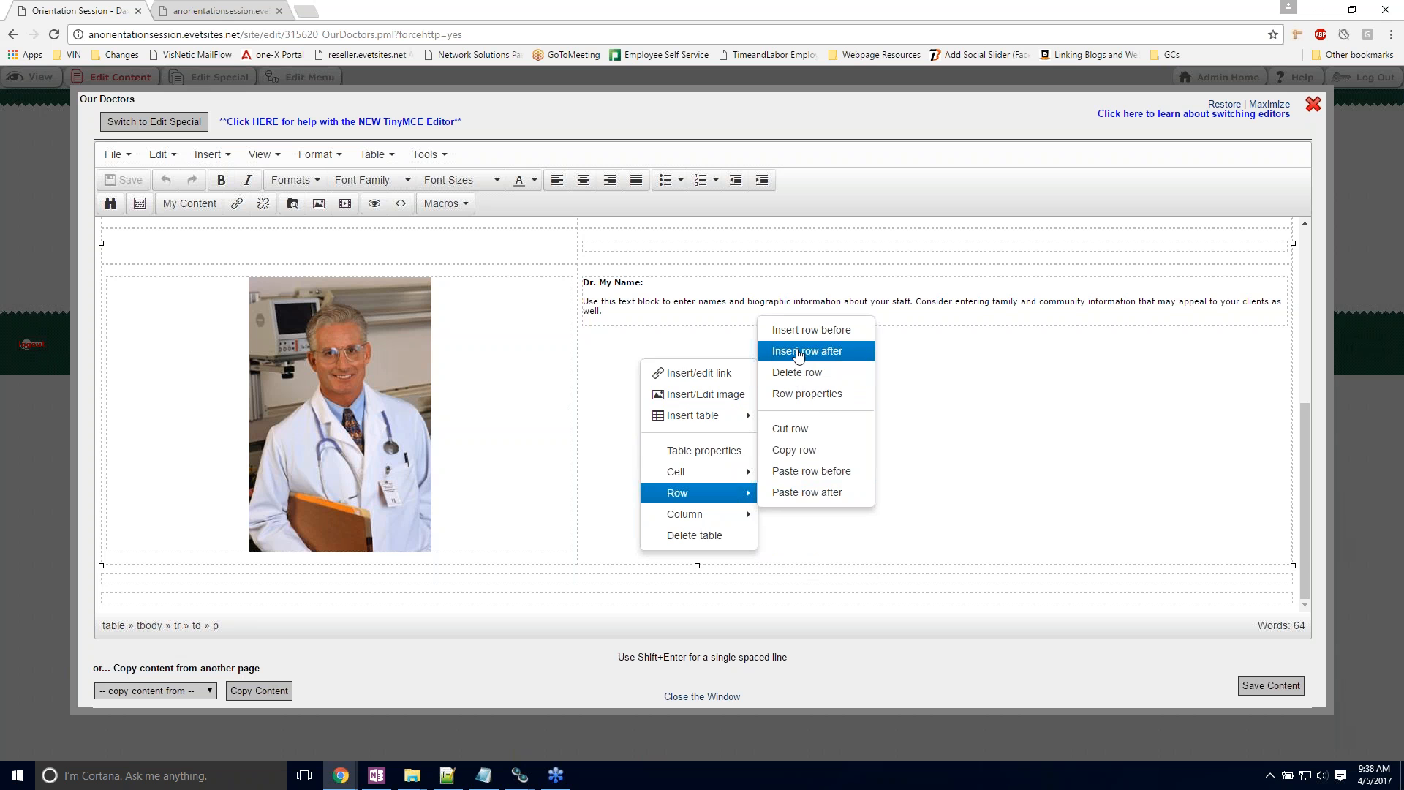
pyautogui.click(798, 353)
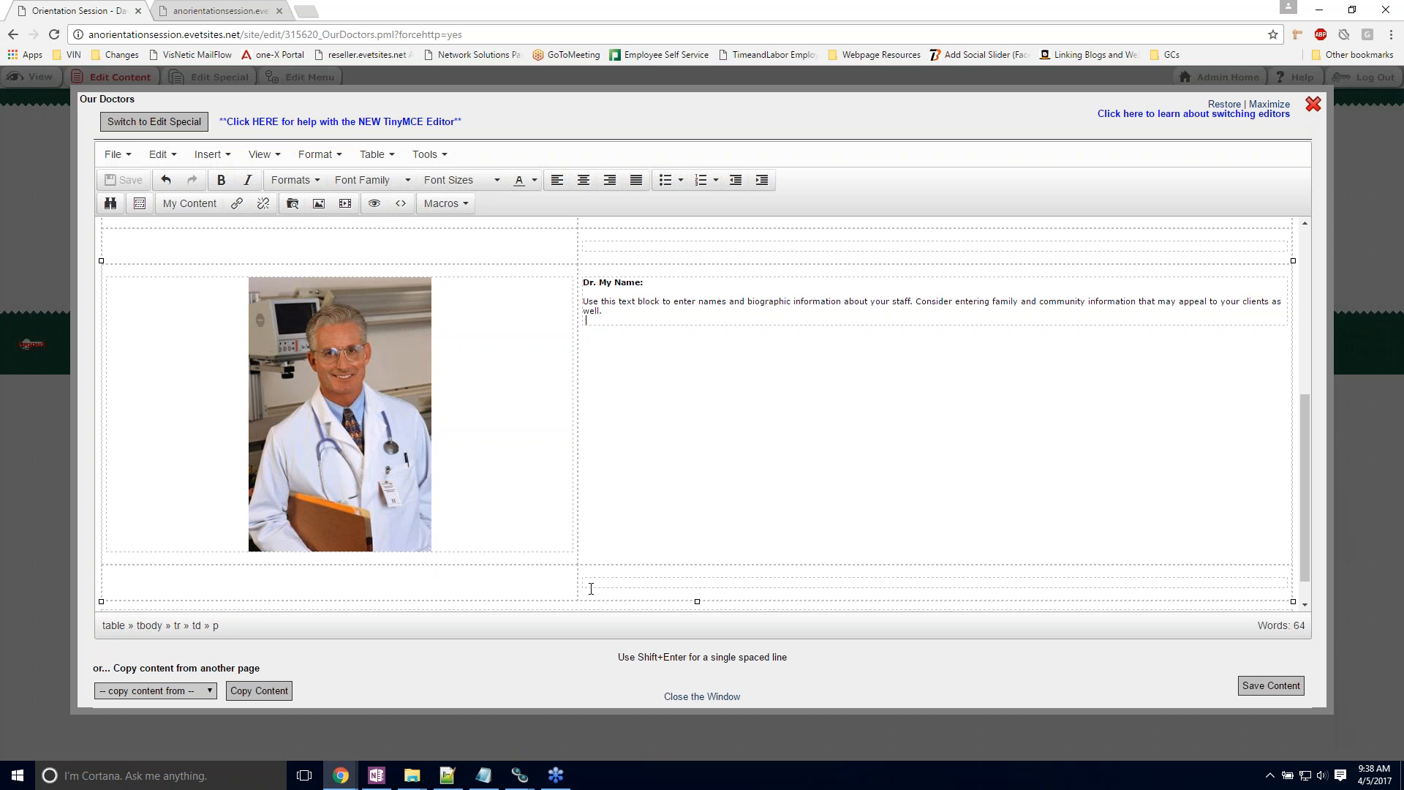
# Step: Insert another row after the new blank spacer row at the end of the doctors table
pyautogui.click(585, 577)
pyautogui.scroll(-1, 596, 558)
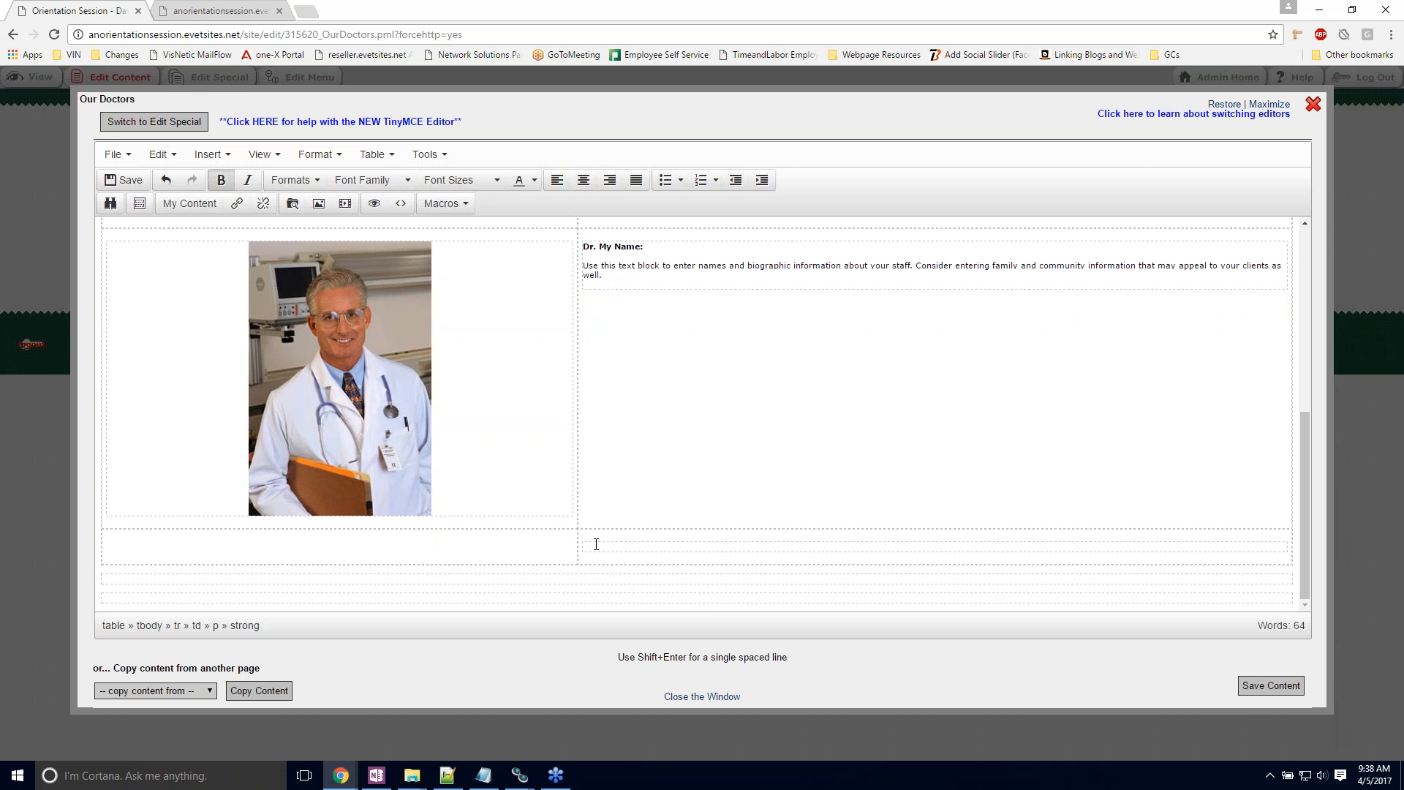
pyautogui.rightClick(596, 545)
pyautogui.moveTo(633, 594)
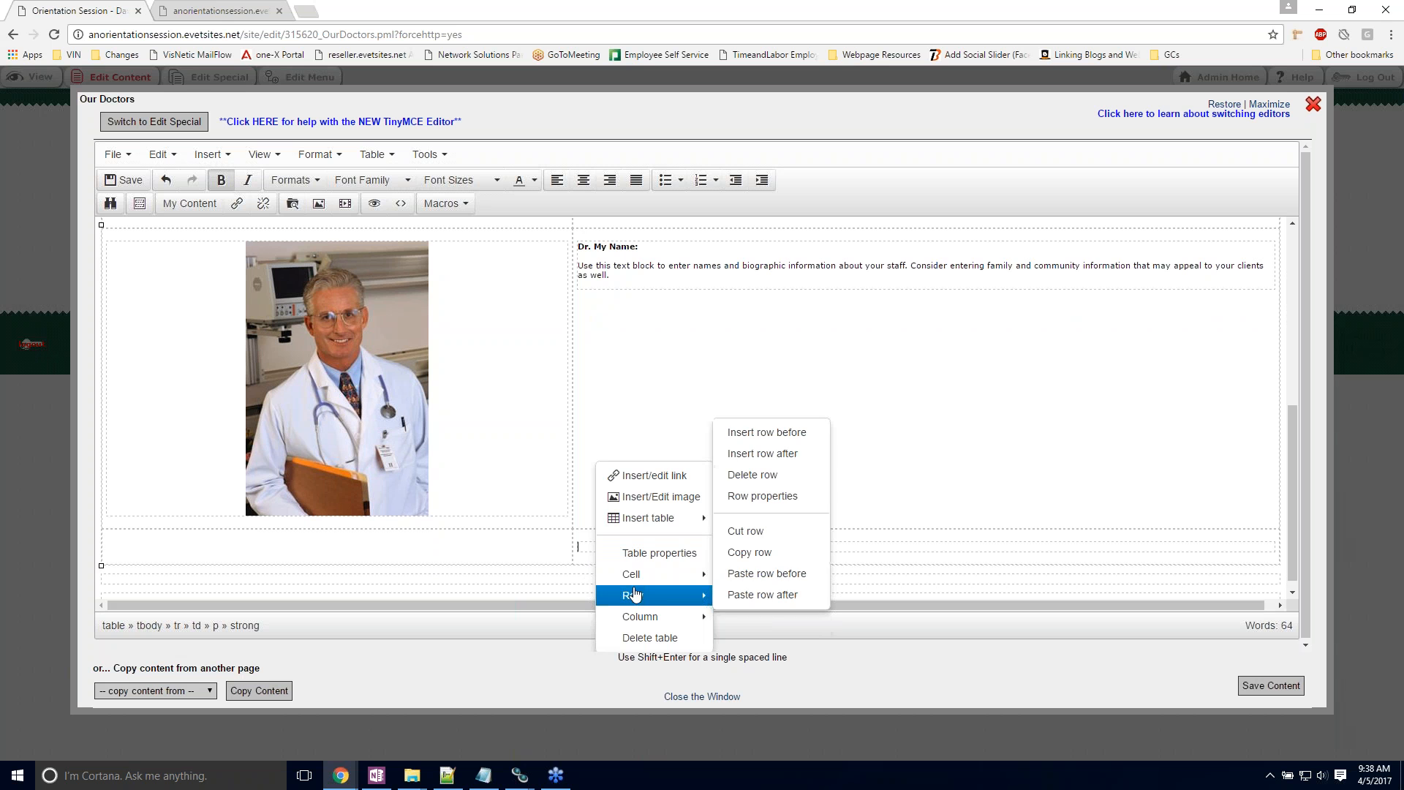
pyautogui.click(762, 453)
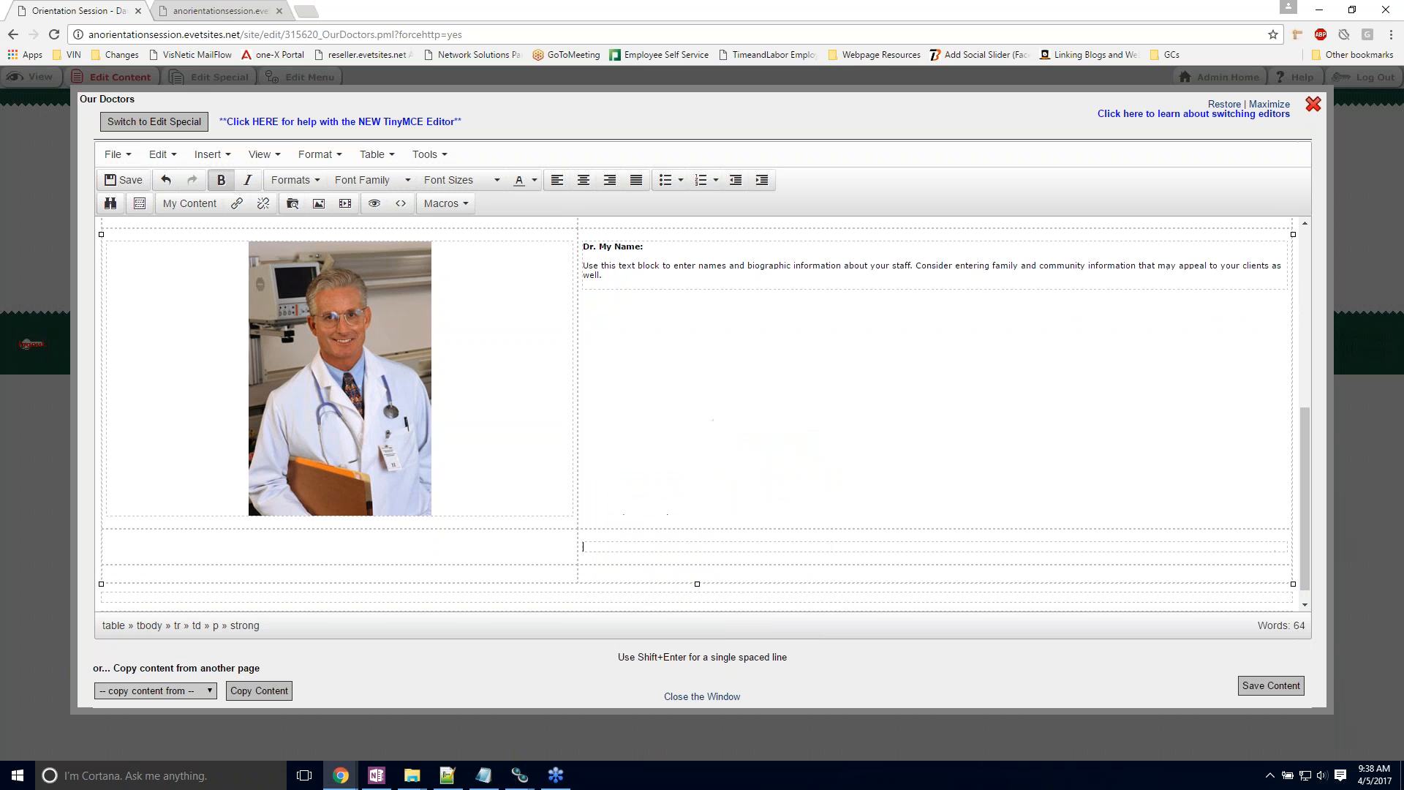
# Step: Insert the doctor photo from the myfiles images folder into the new last row's first cell and centre it
pyautogui.scroll(-1, 525, 561)
pyautogui.click(528, 554)
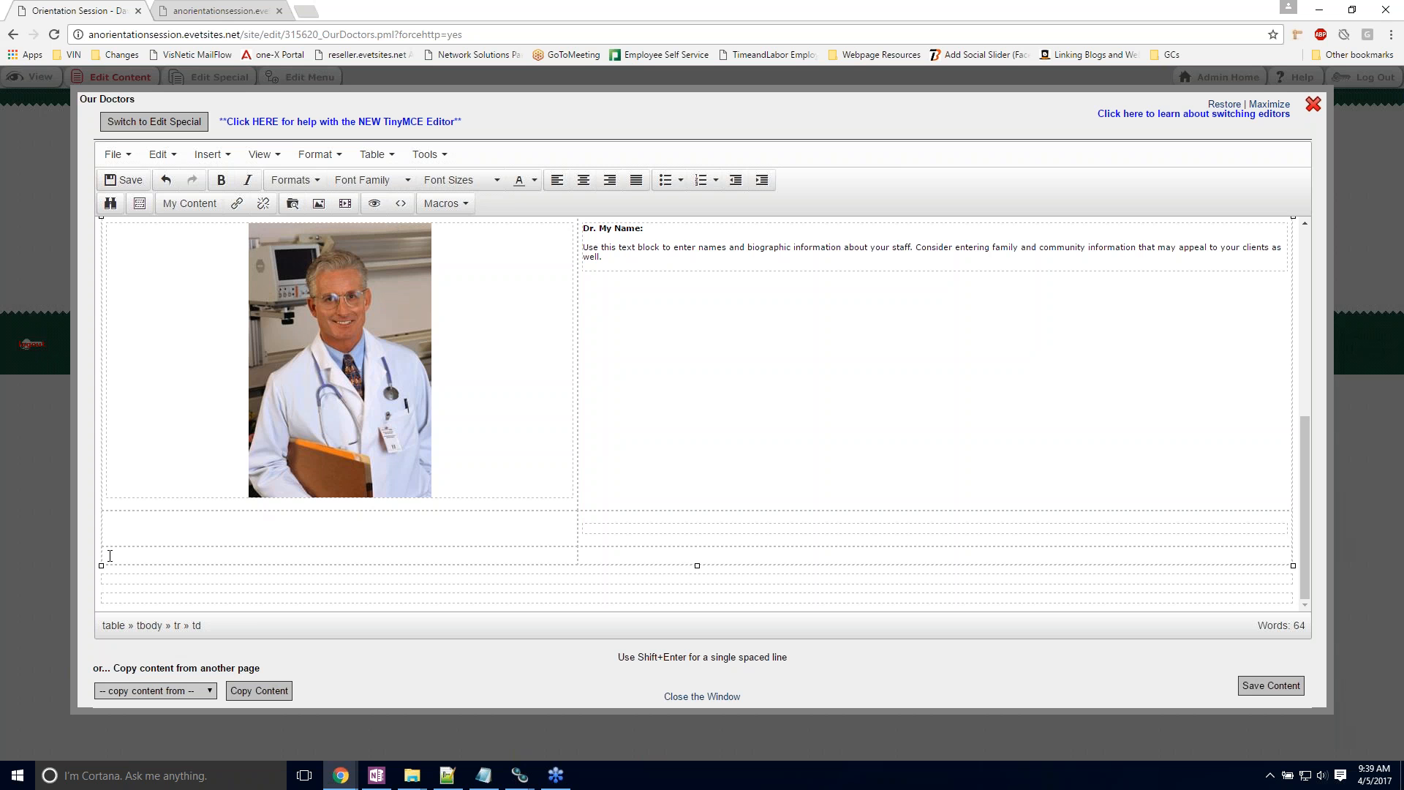
pyautogui.click(319, 205)
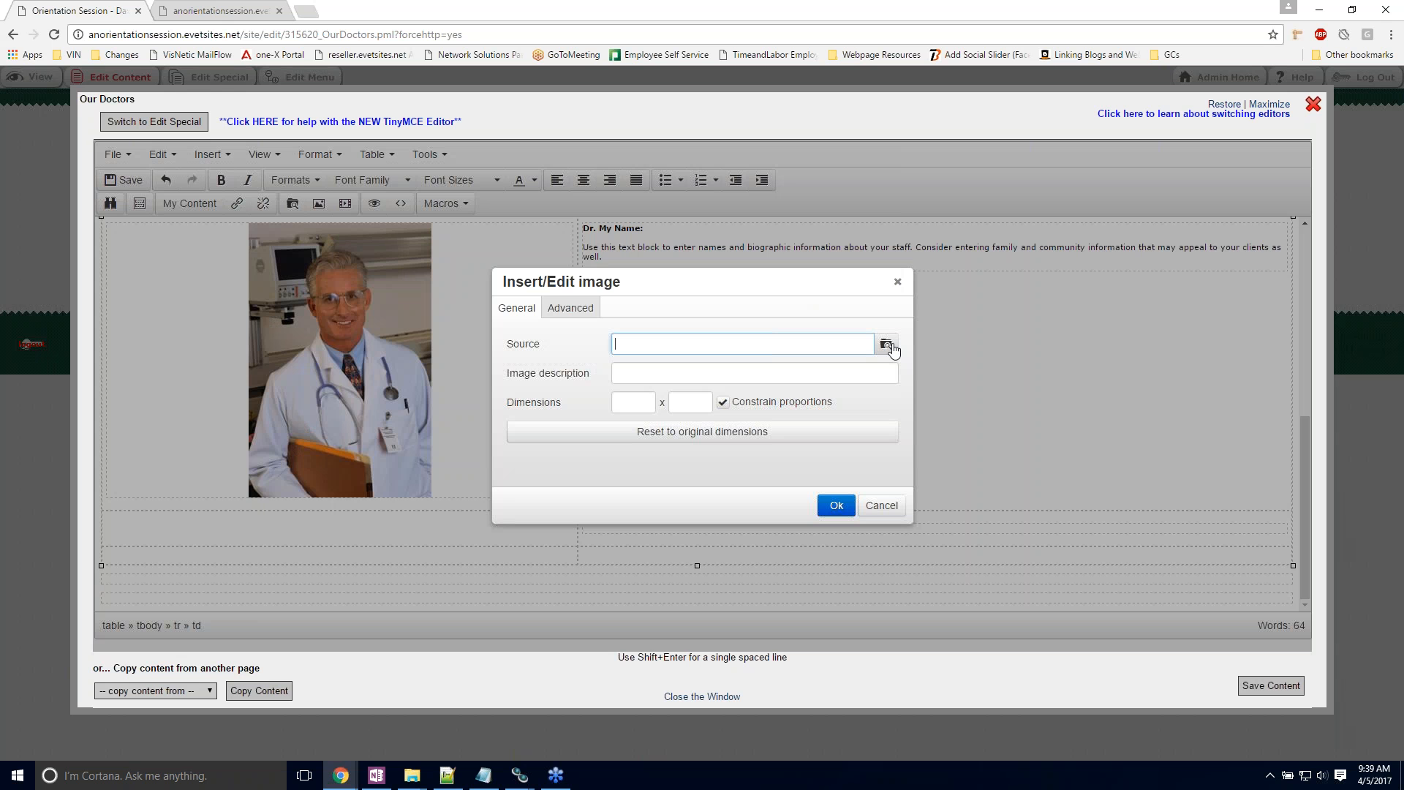
pyautogui.click(887, 345)
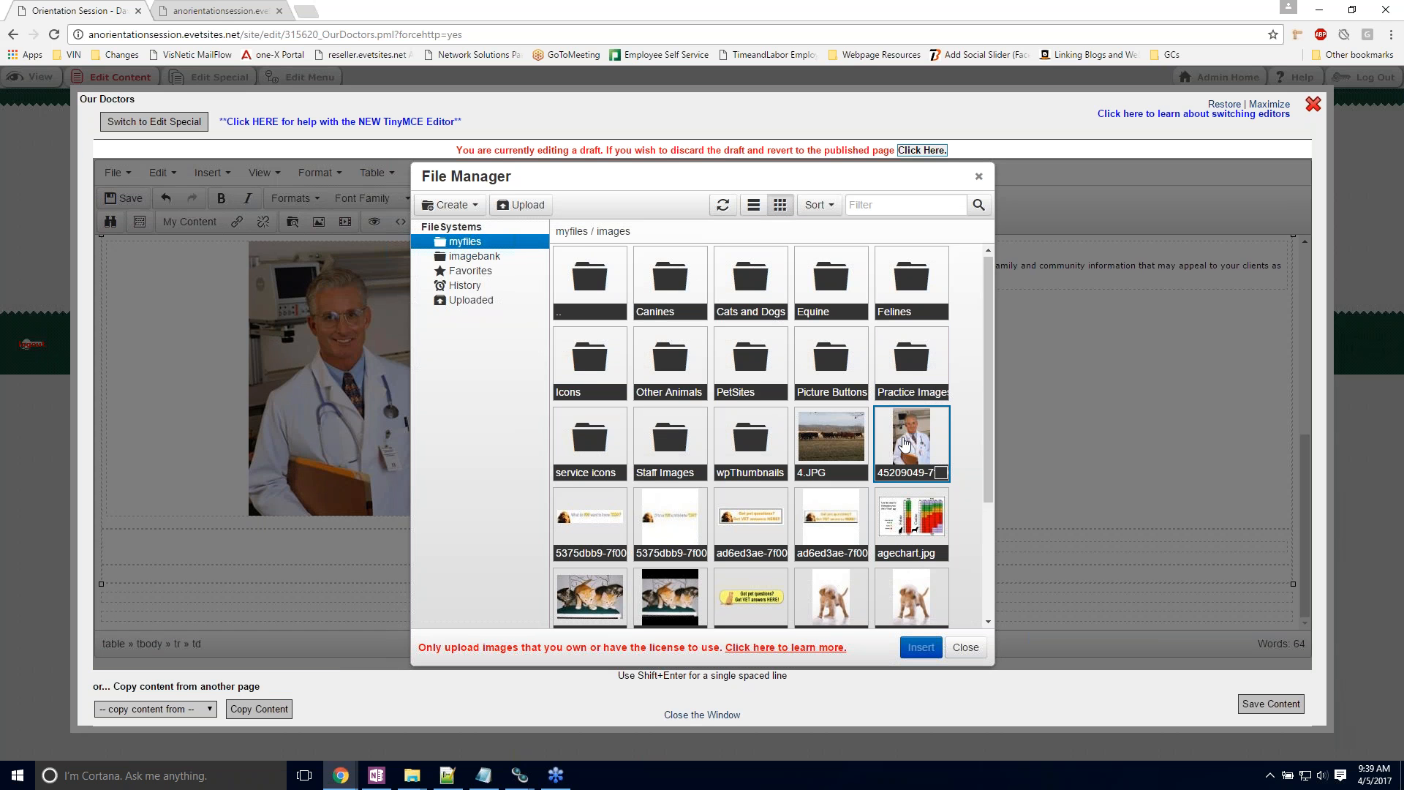
pyautogui.doubleClick(905, 444)
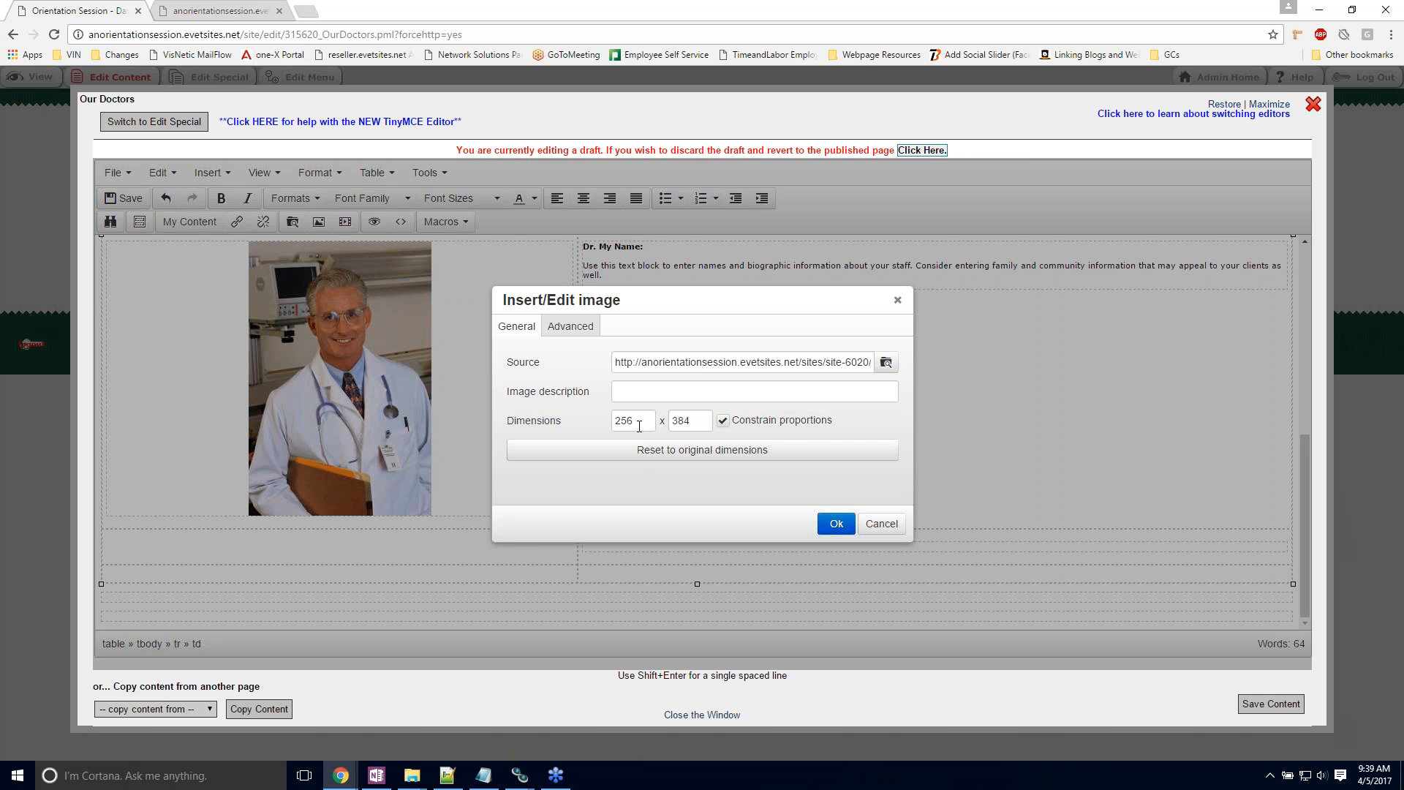
pyautogui.click(836, 524)
pyautogui.scroll(-2, 746, 503)
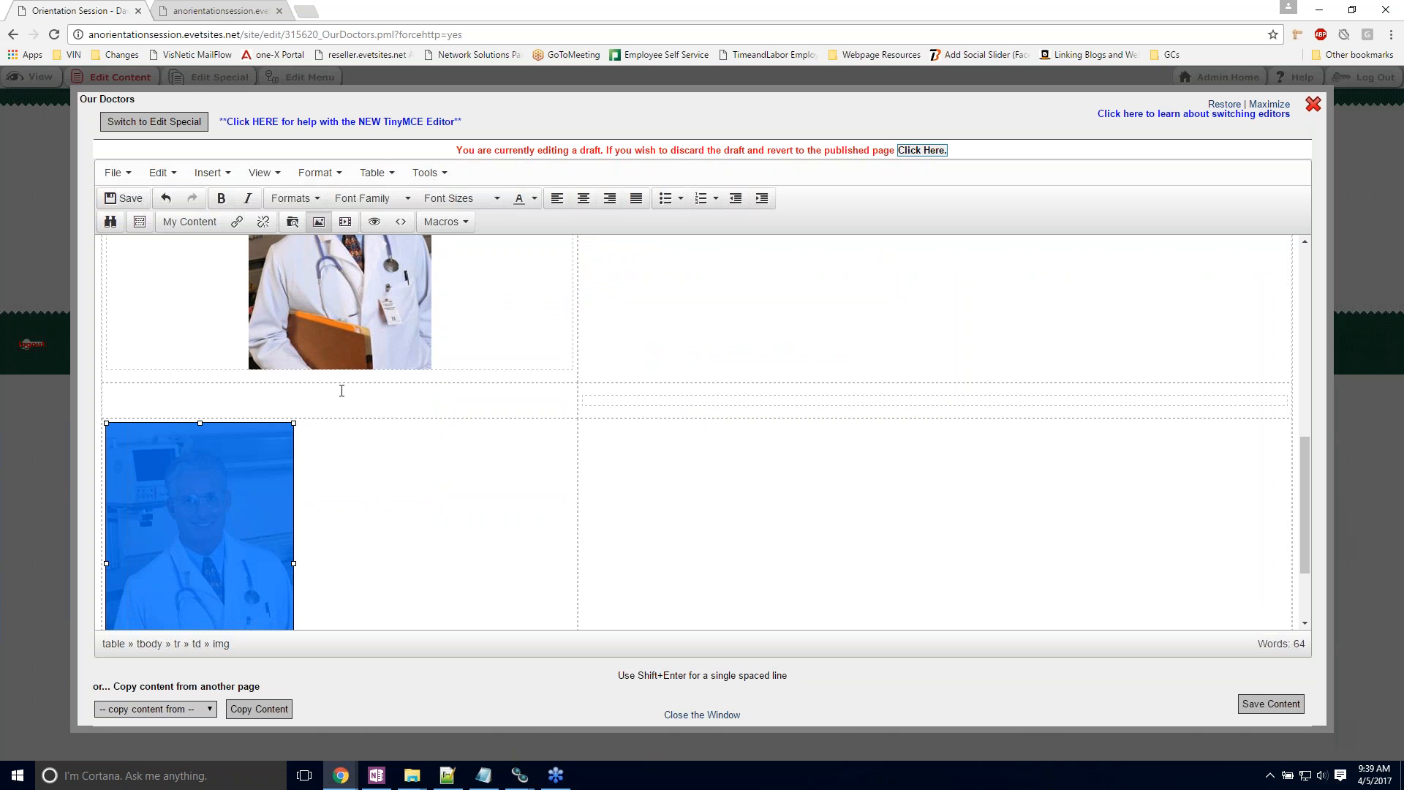
pyautogui.click(584, 200)
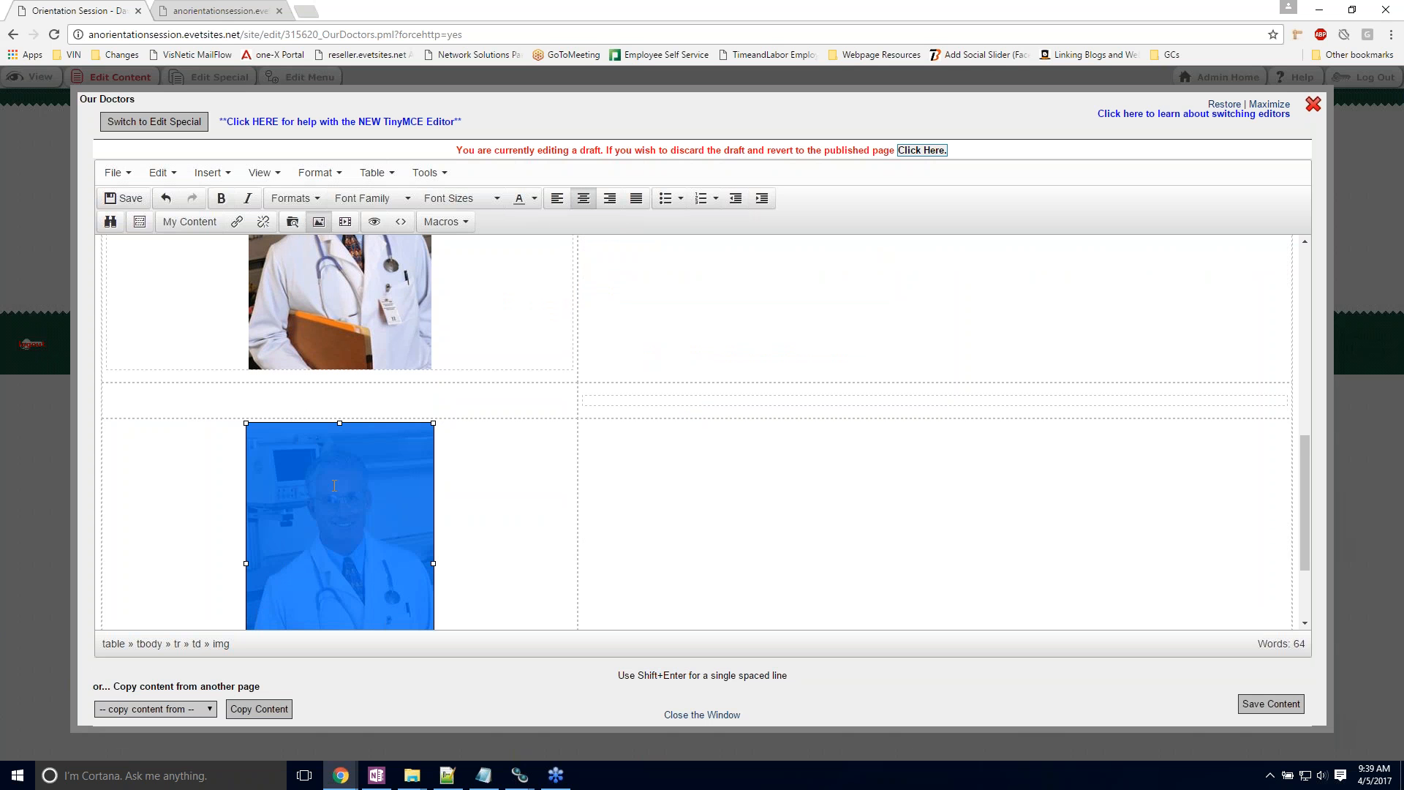
# Step: Enter "Dr. Example" and, in a new paragraph, "This is some example text." in the cell beside the new photo
pyautogui.click(744, 470)
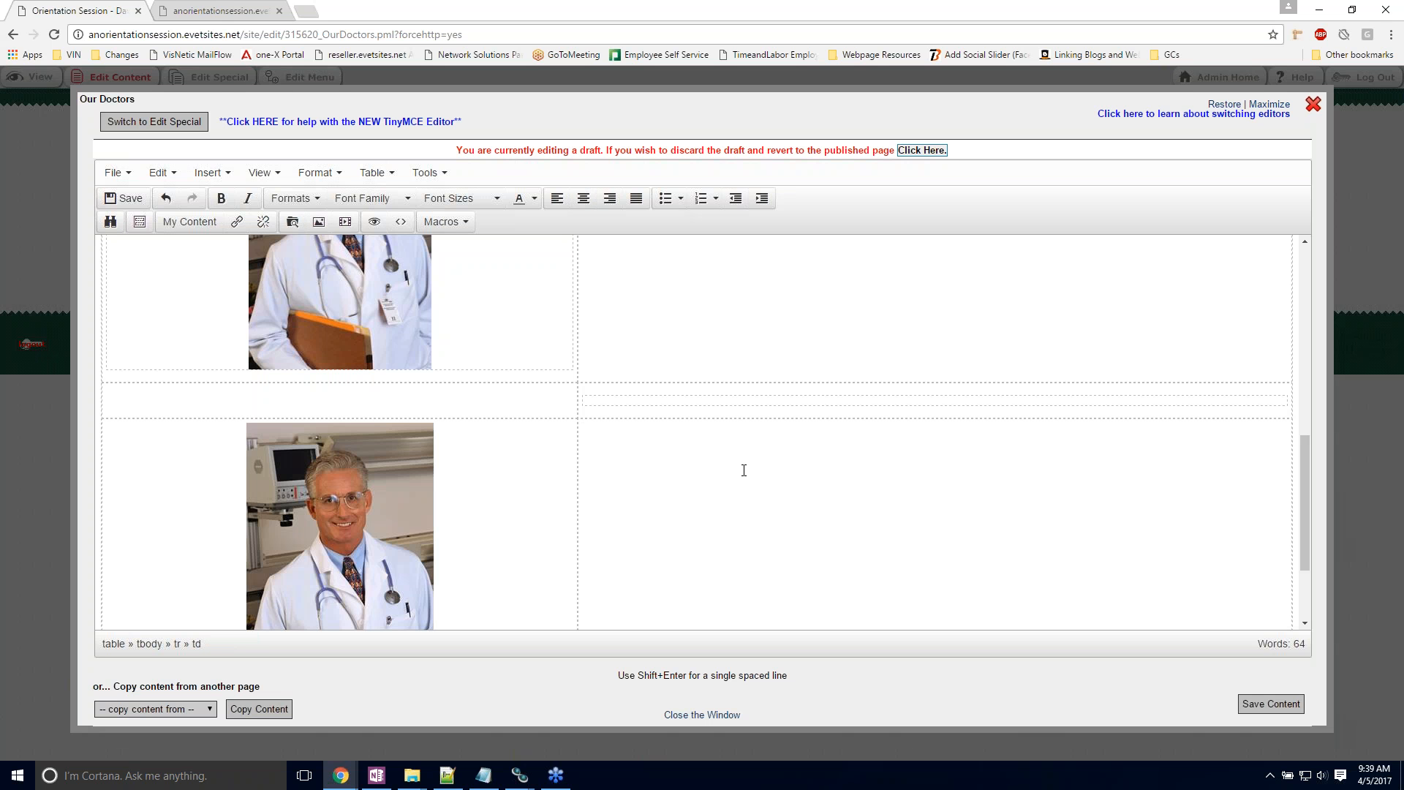
pyautogui.write('Dr. Example')
pyautogui.press('Return')
pyautogui.write('This is some example text.')
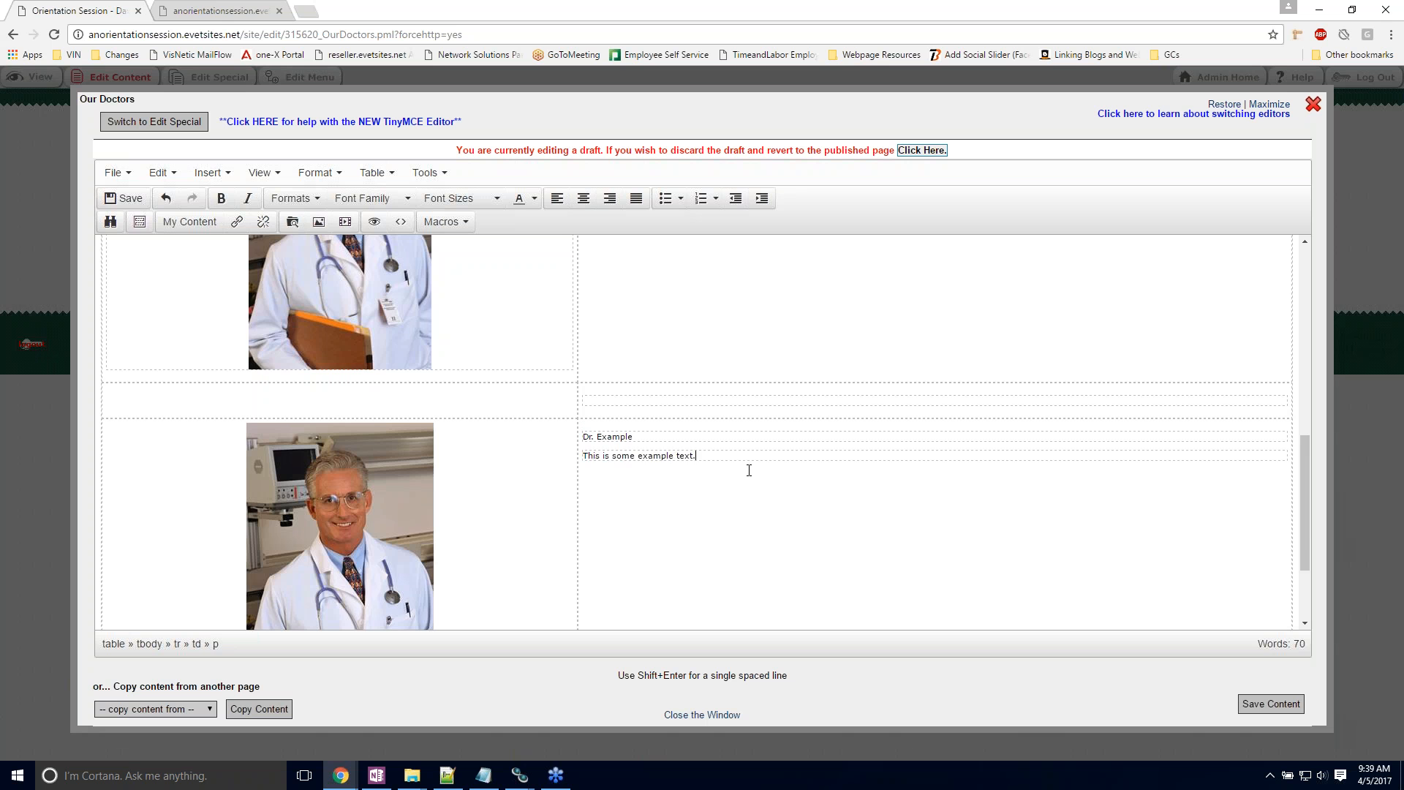
# Step: Make the "Dr. Example" heading bold to match the other doctors' headings
pyautogui.scroll(3, 749, 470)
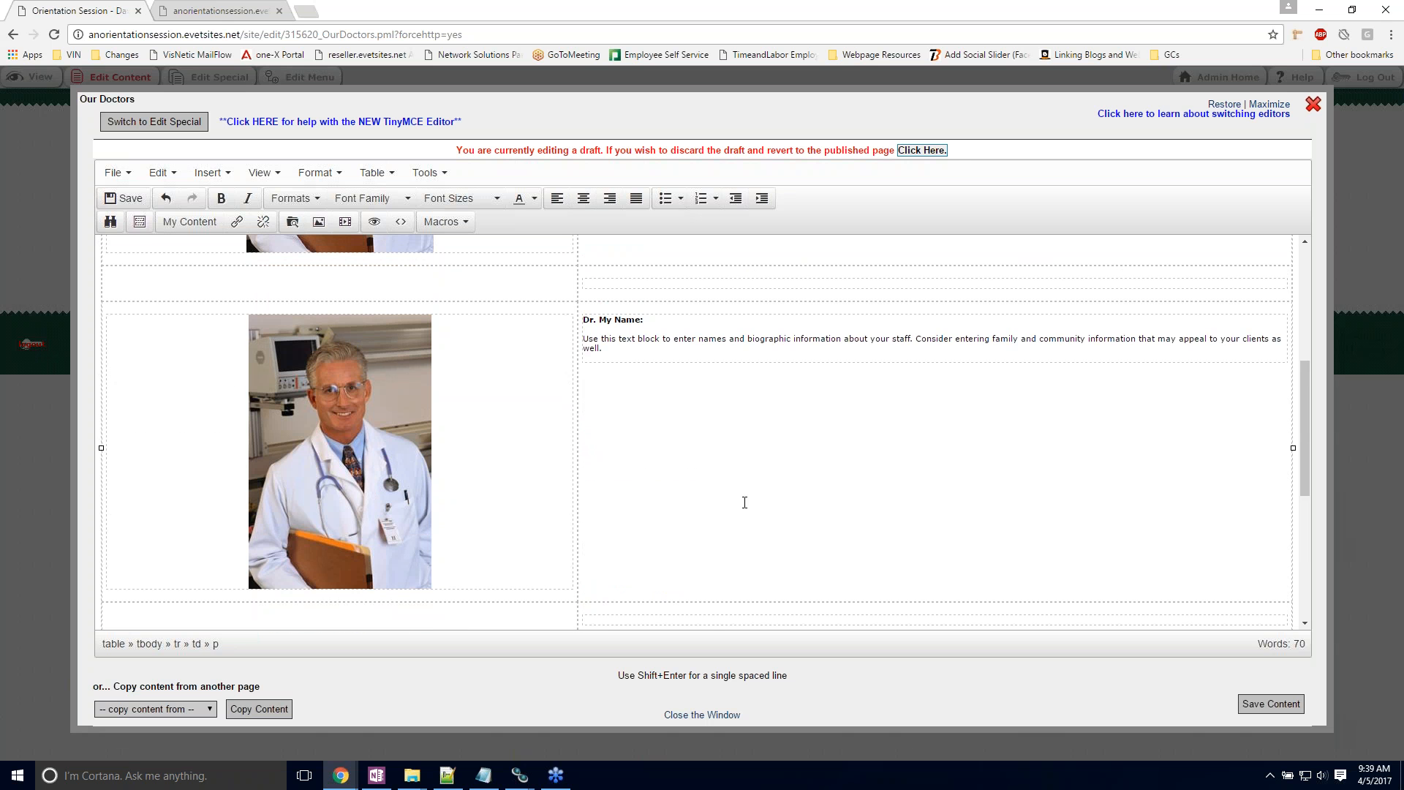
pyautogui.scroll(-1, 744, 502)
pyautogui.moveTo(649, 584); pyautogui.dragTo(583, 583)
pyautogui.click(221, 199)
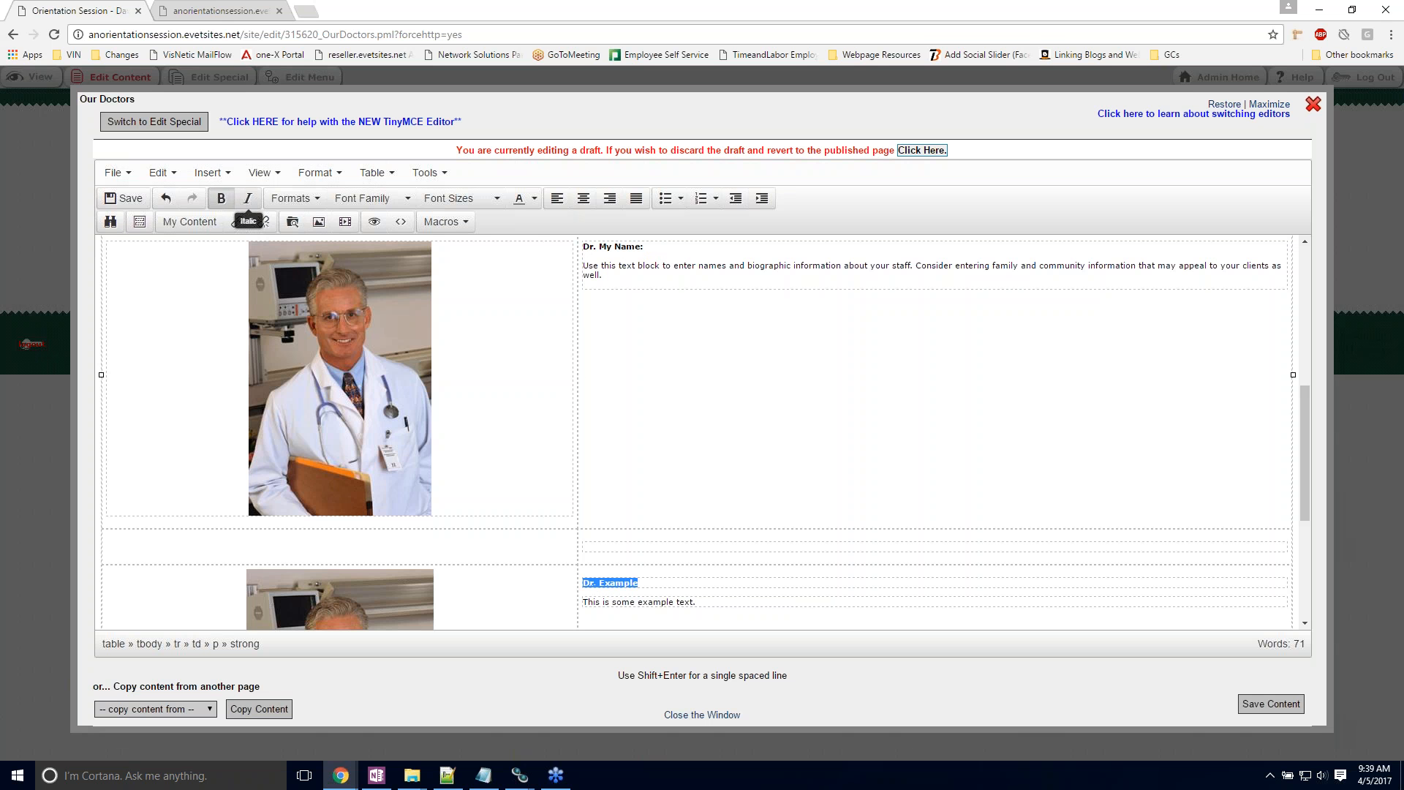
pyautogui.click(757, 457)
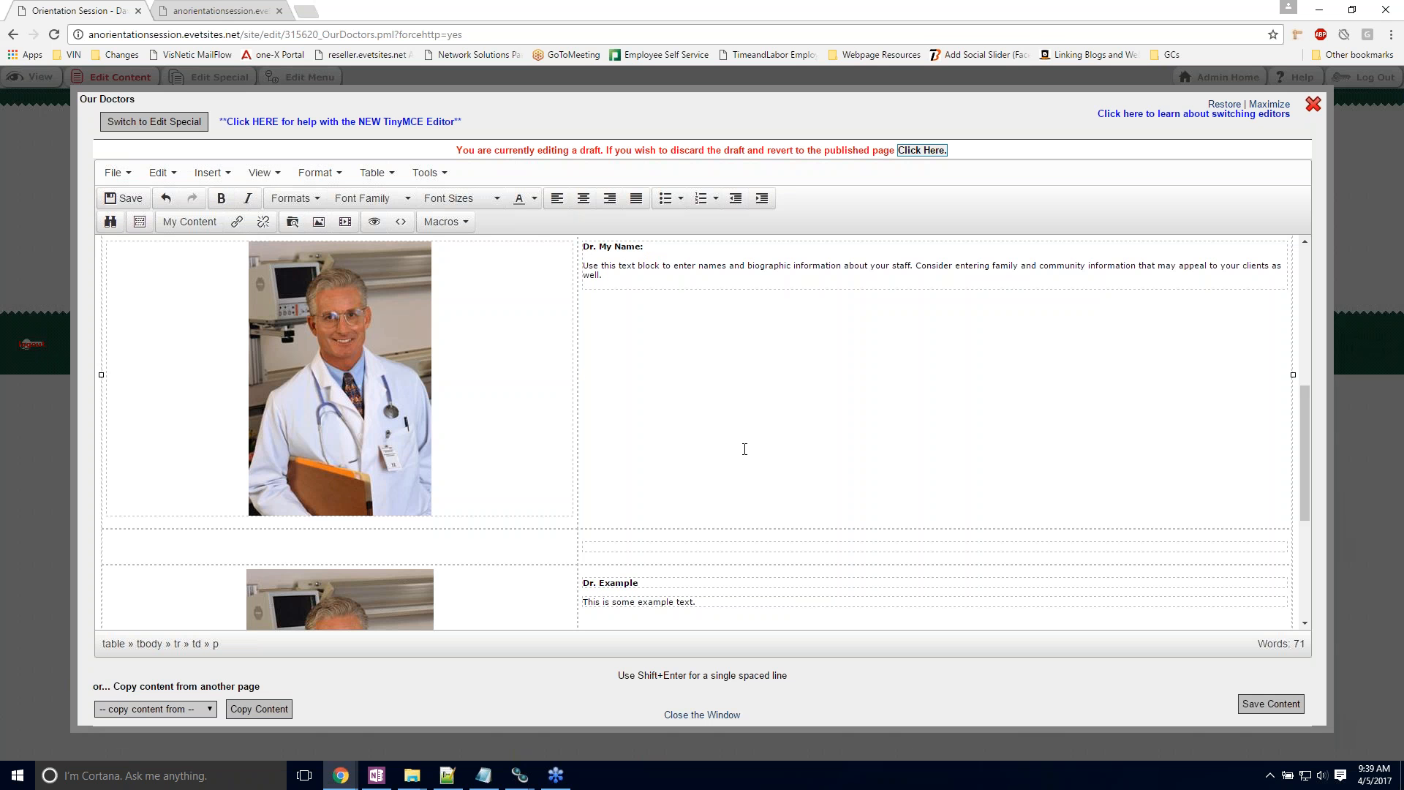
# Step: Save the Our Doctors content and review the added doctor entry on the page
pyautogui.scroll(-1, 744, 449)
pyautogui.click(1252, 704)
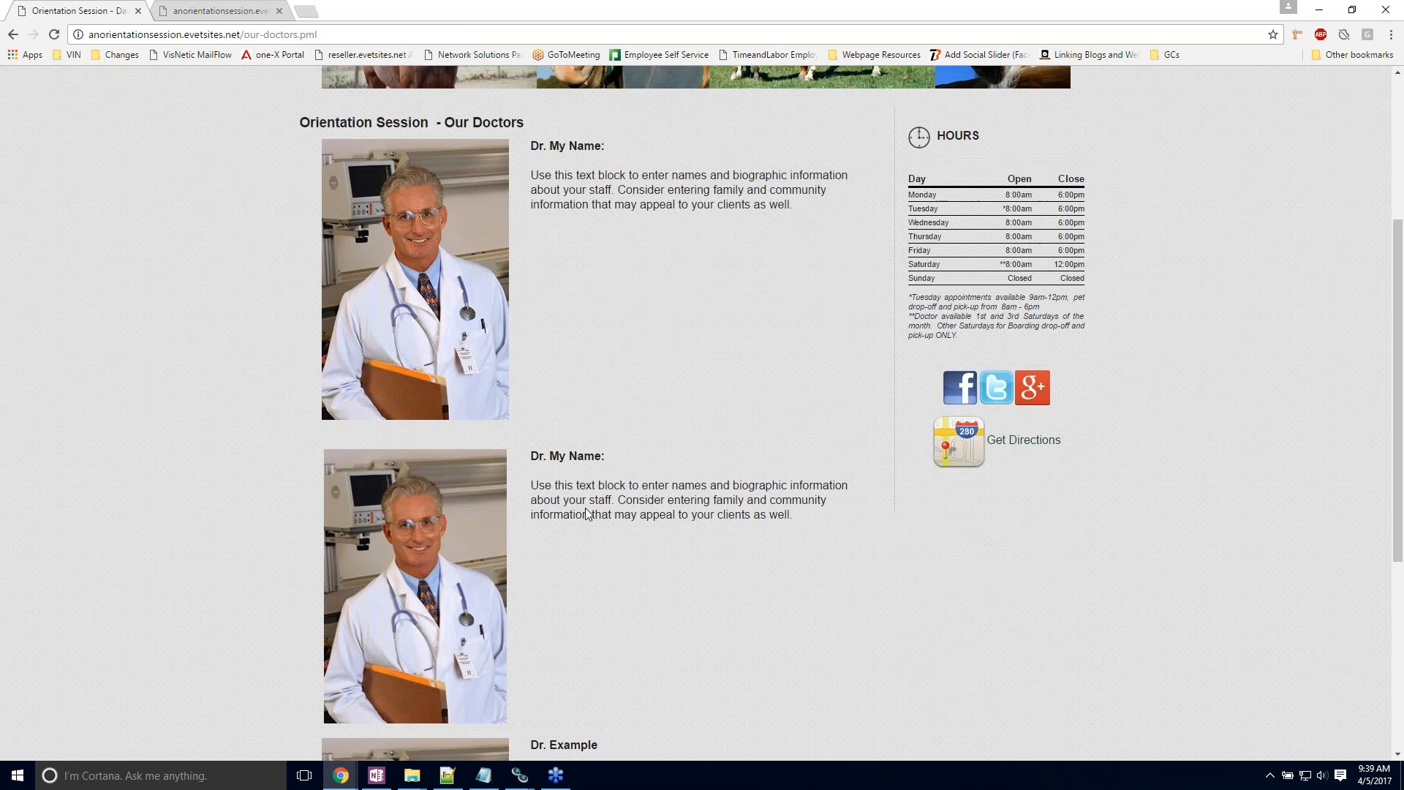
pyautogui.scroll(-1, 585, 507)
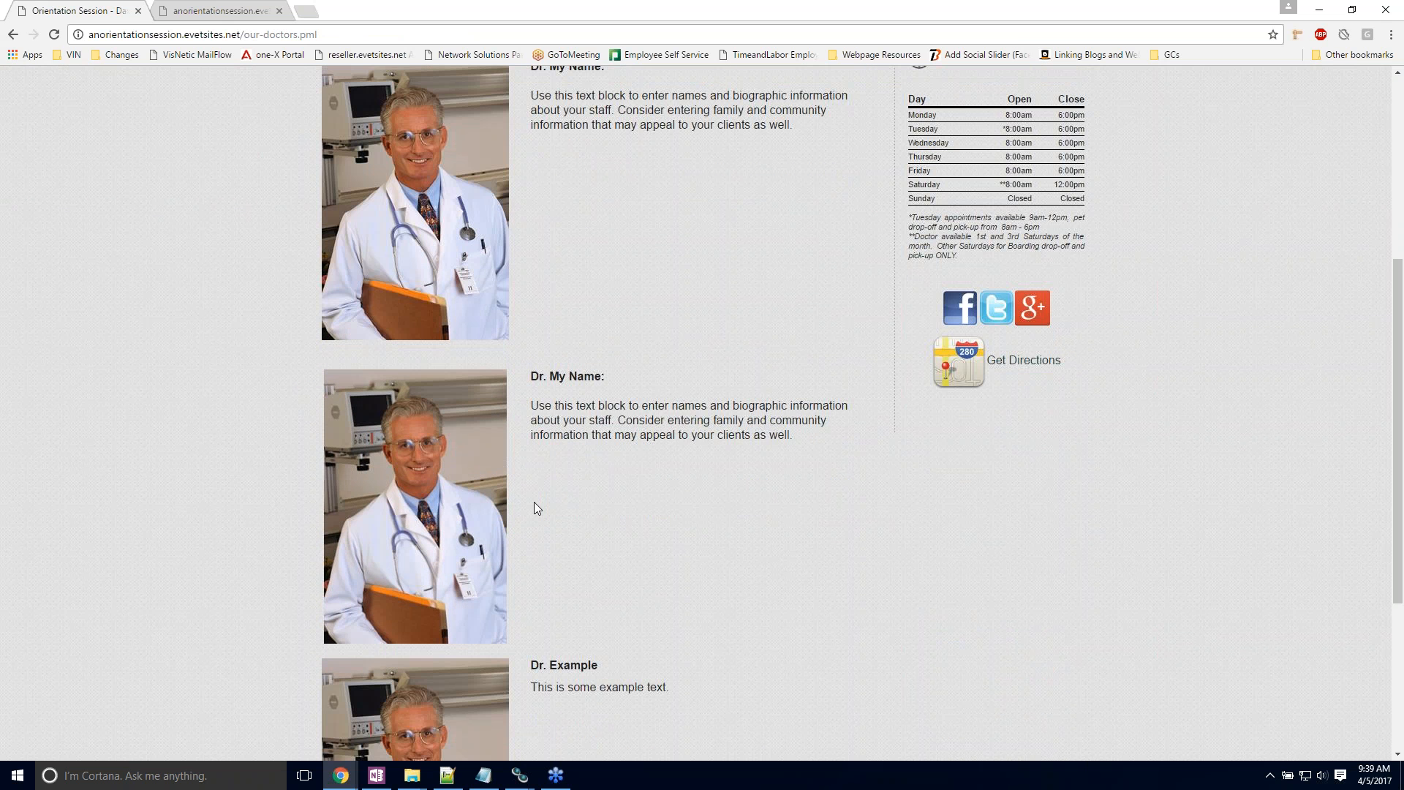
pyautogui.scroll(-4, 535, 508)
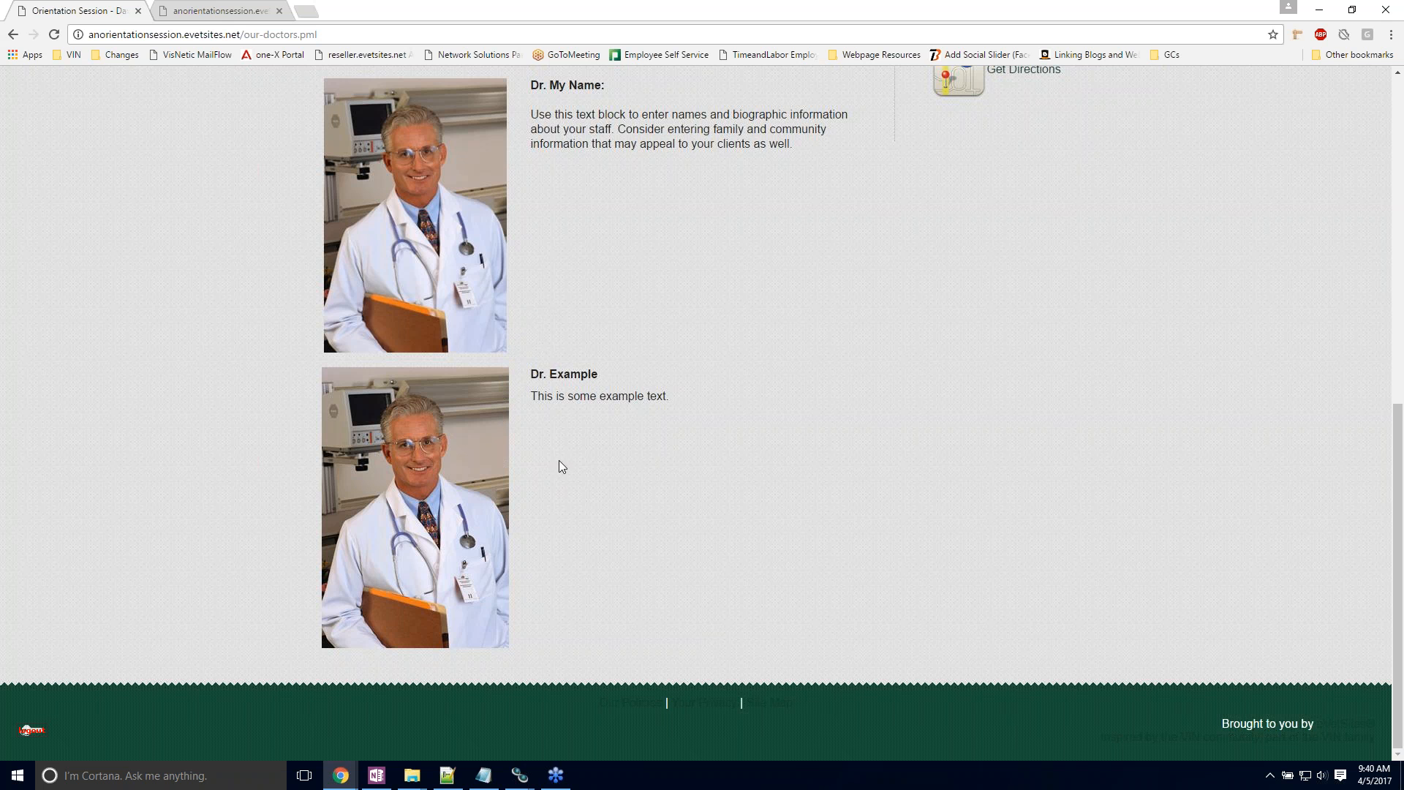
pyautogui.scroll(5, 600, 525)
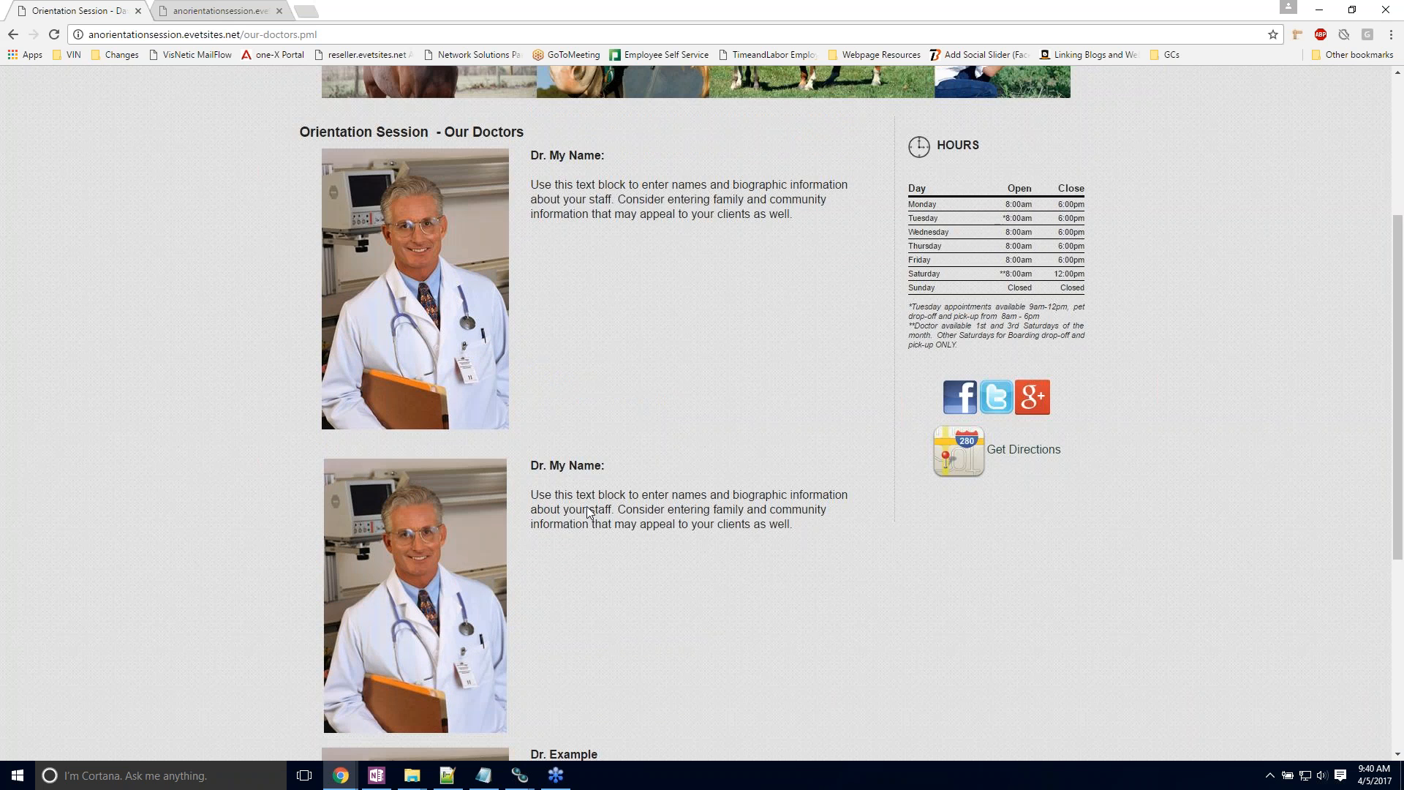
# Step: Open the Our Doctors content and, through the first doctor photo's image source, open the "pet health professional and dog (Custom)" picture for editing
pyautogui.click(97, 78)
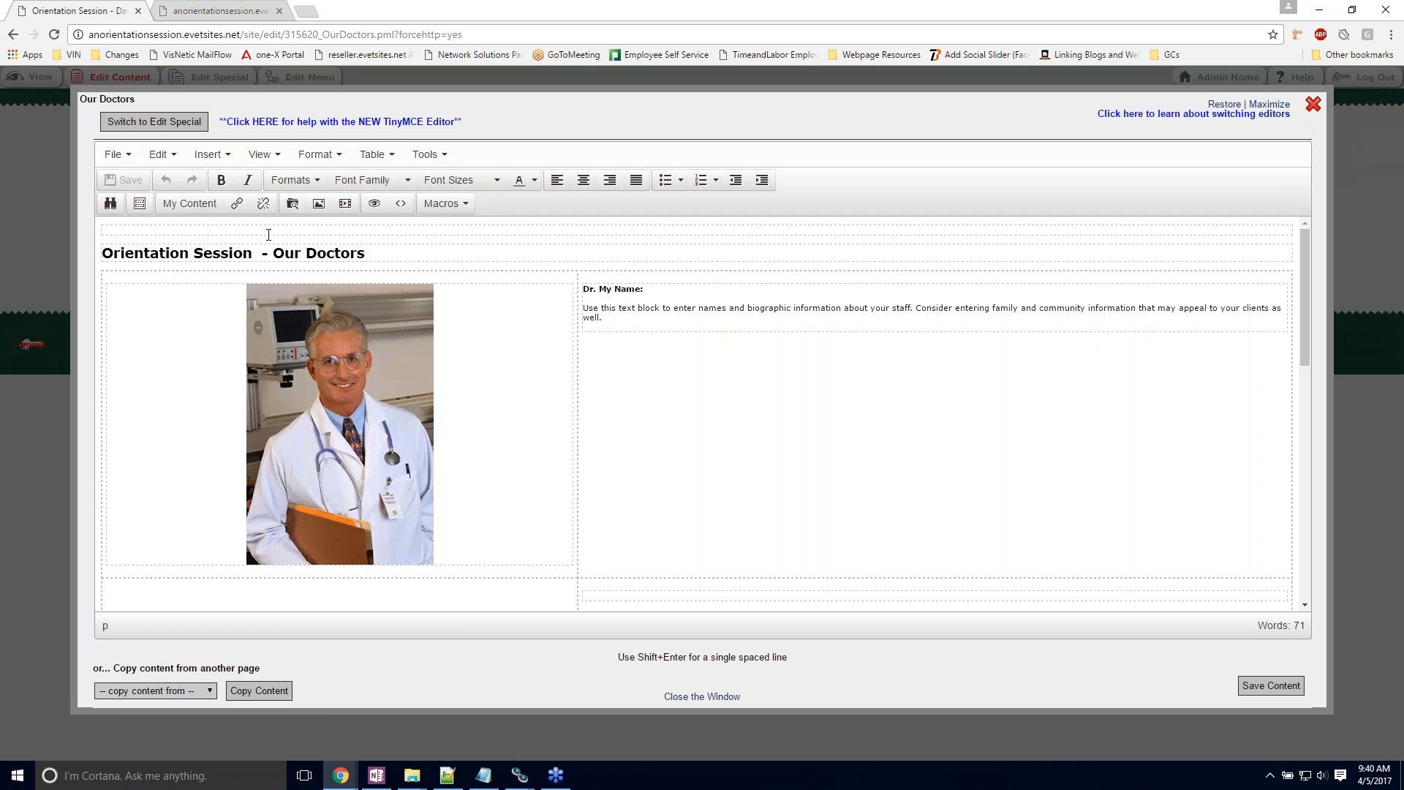
pyautogui.click(335, 434)
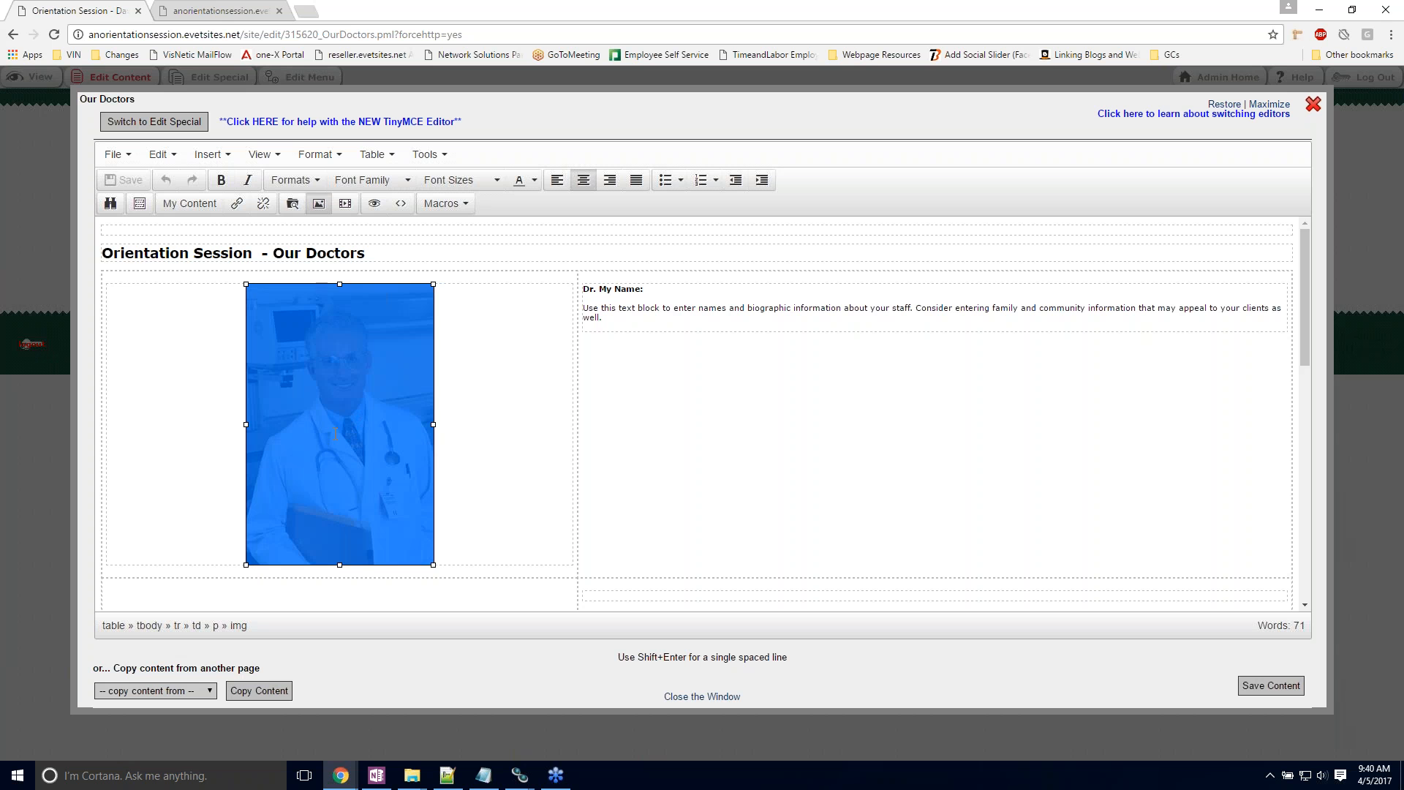
pyautogui.doubleClick(326, 316)
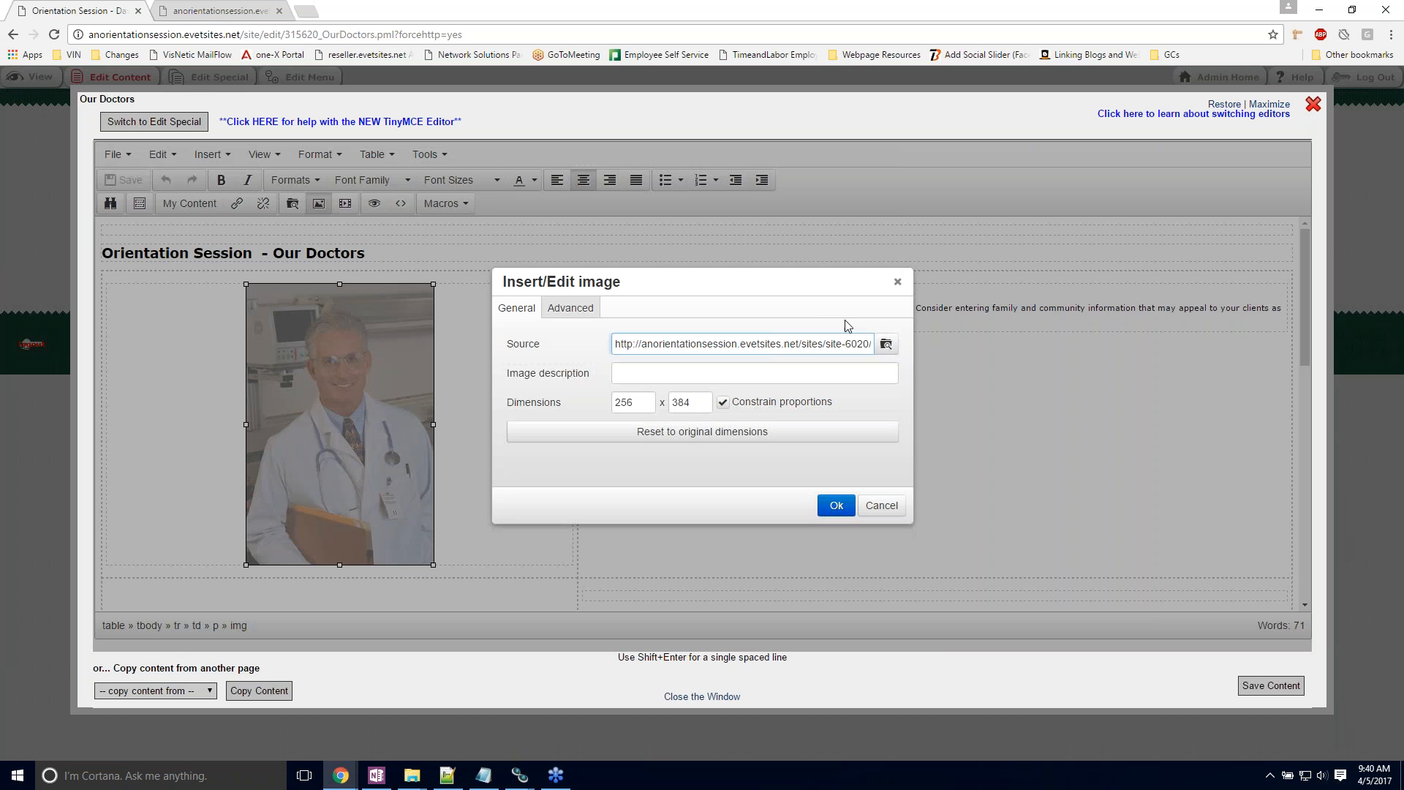
pyautogui.click(886, 345)
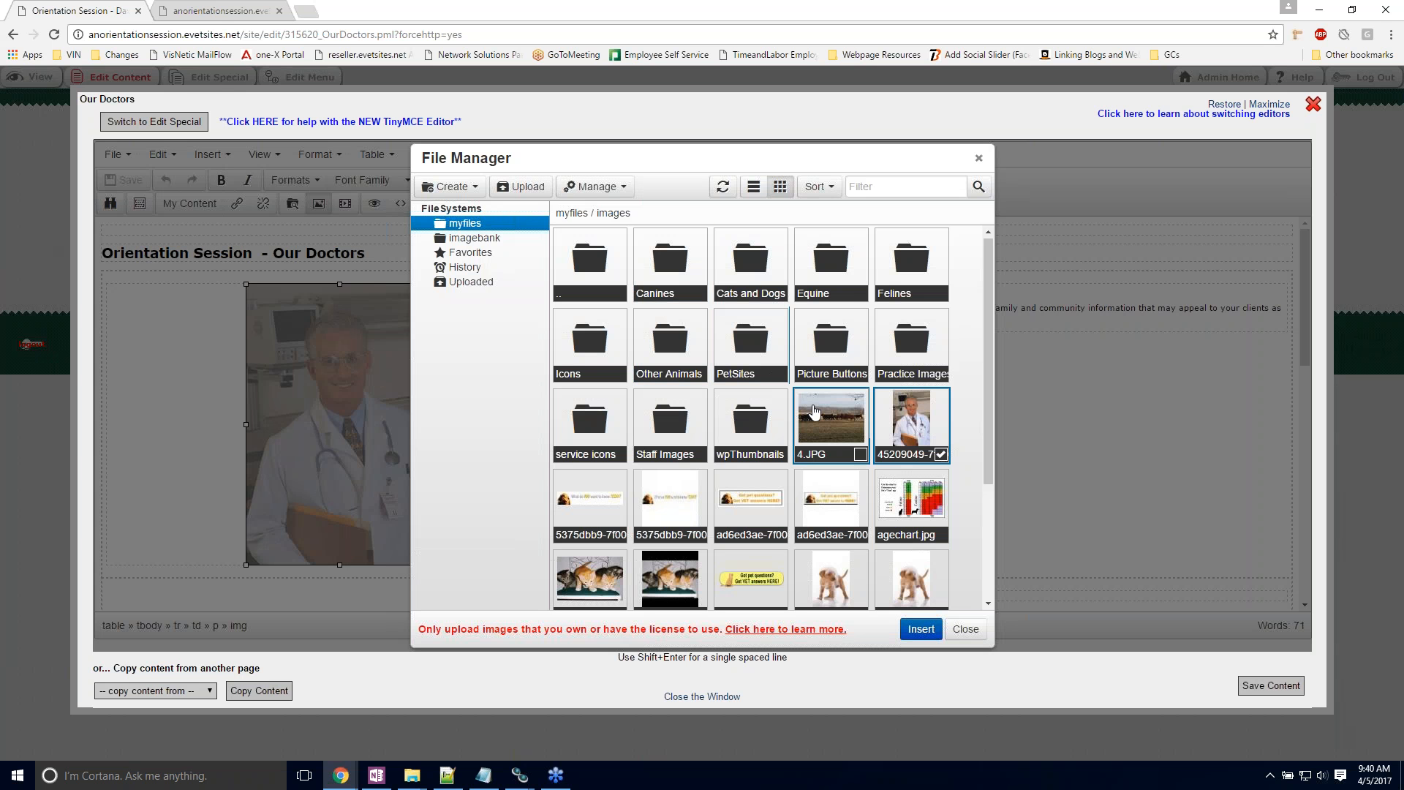
pyautogui.scroll(-3, 804, 475)
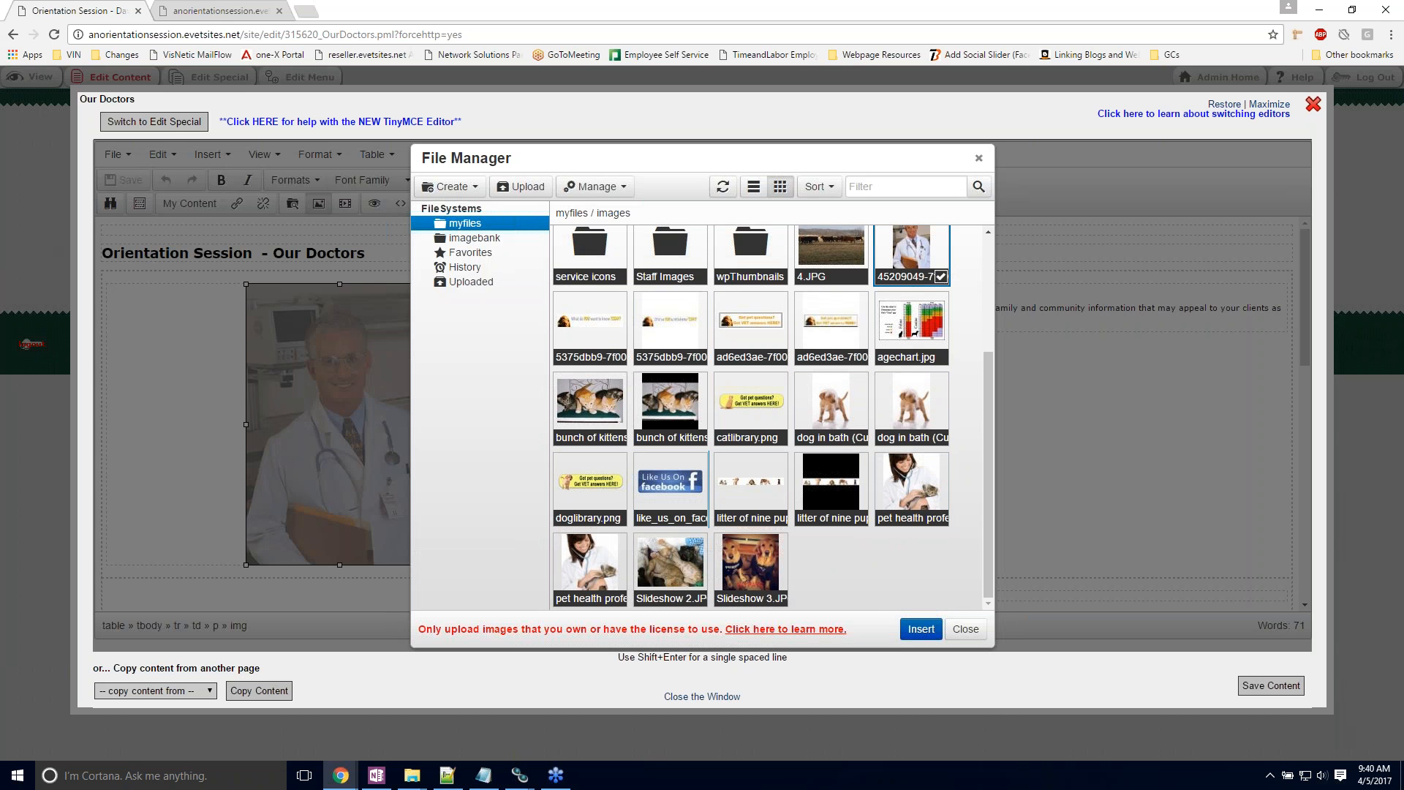
pyautogui.rightClick(915, 484)
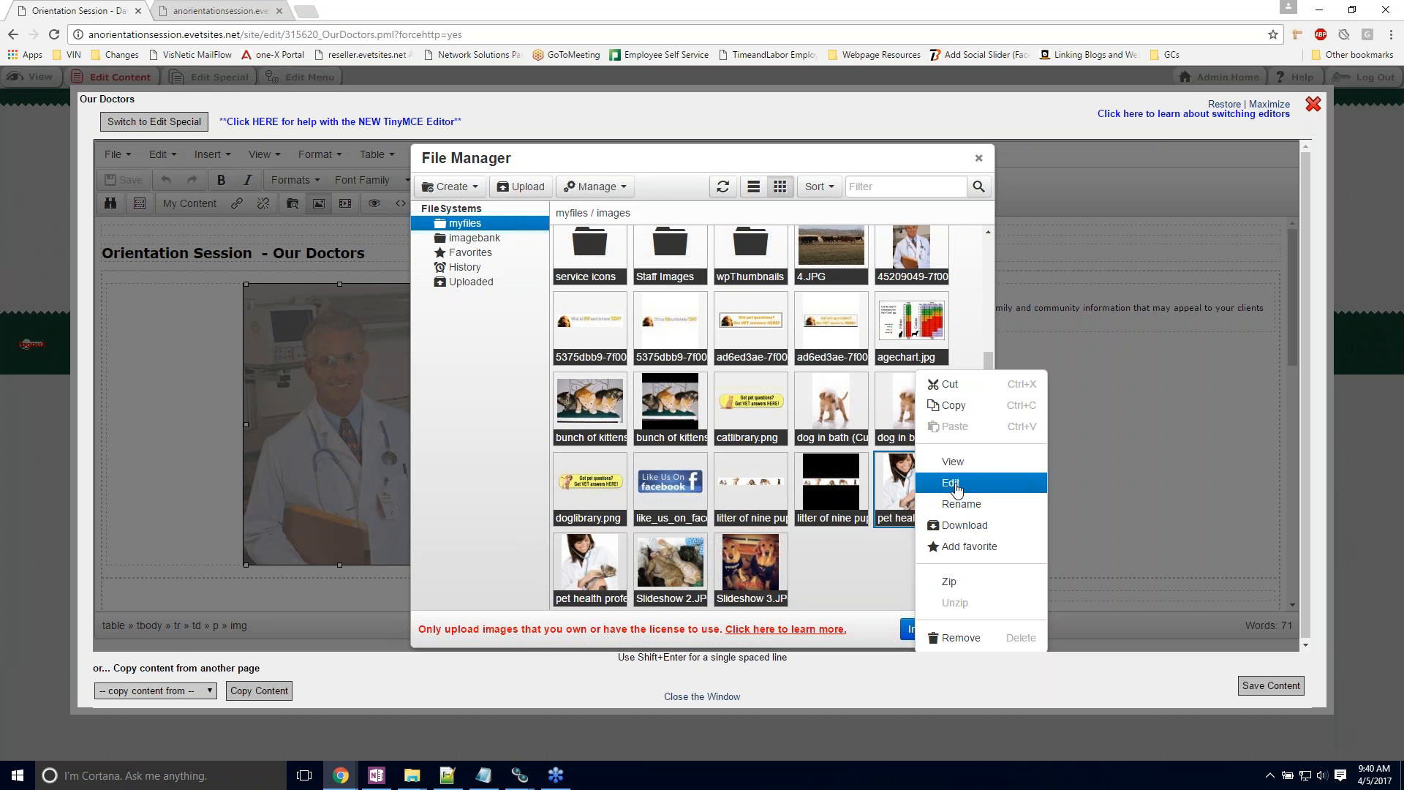
pyautogui.click(953, 484)
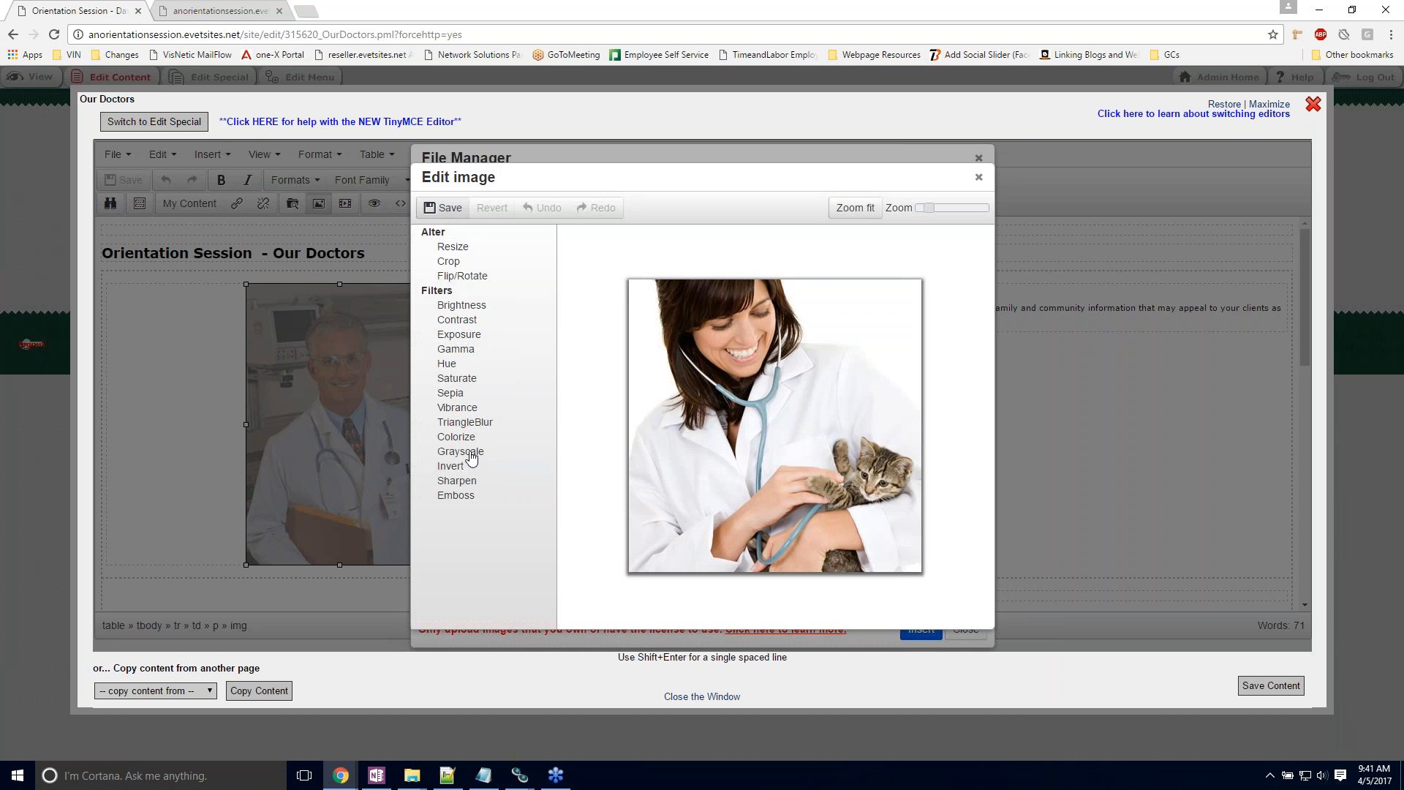
# Step: Rotate the picture a quarter turn clockwise, rotate it back upright, and apply the rotation
pyautogui.click(486, 281)
pyautogui.click(521, 208)
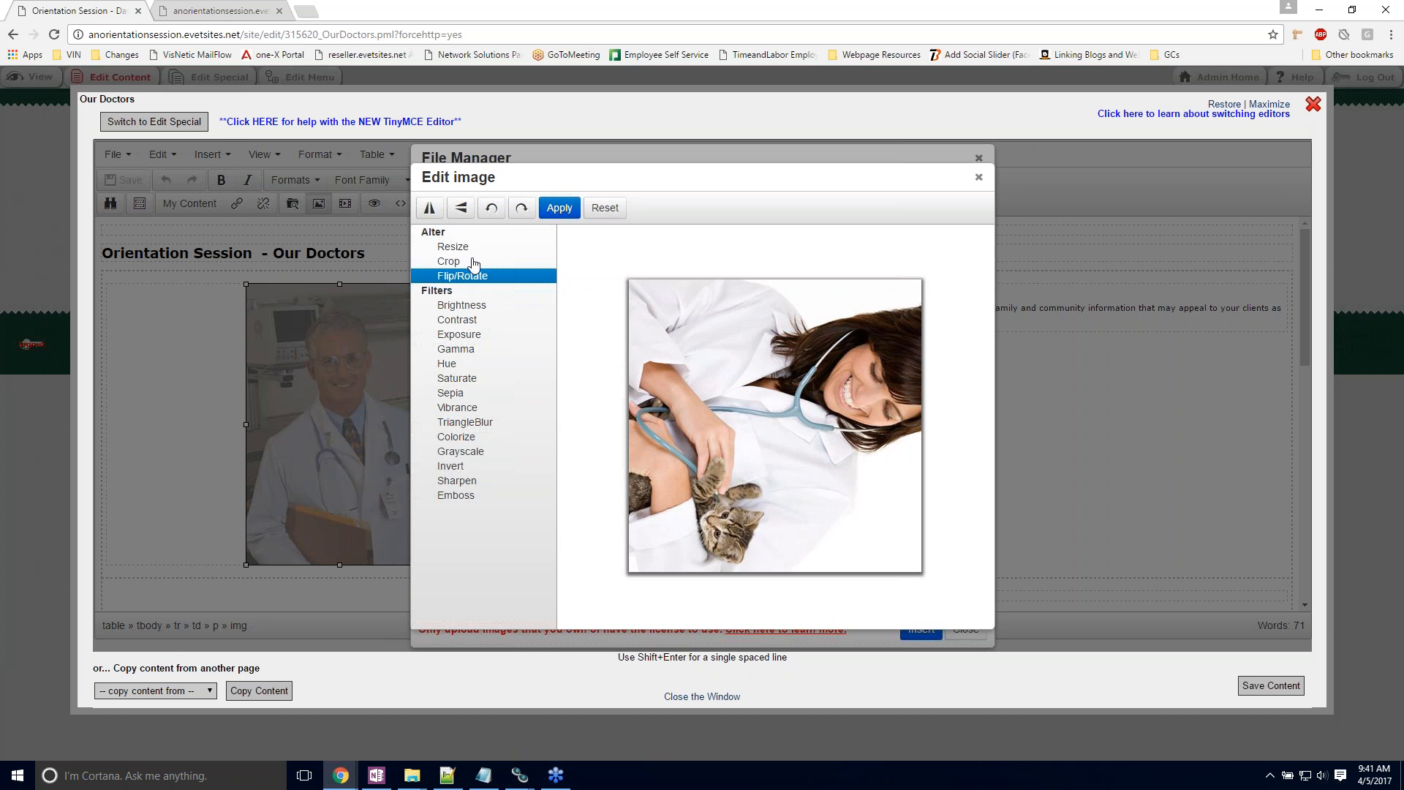
pyautogui.click(490, 209)
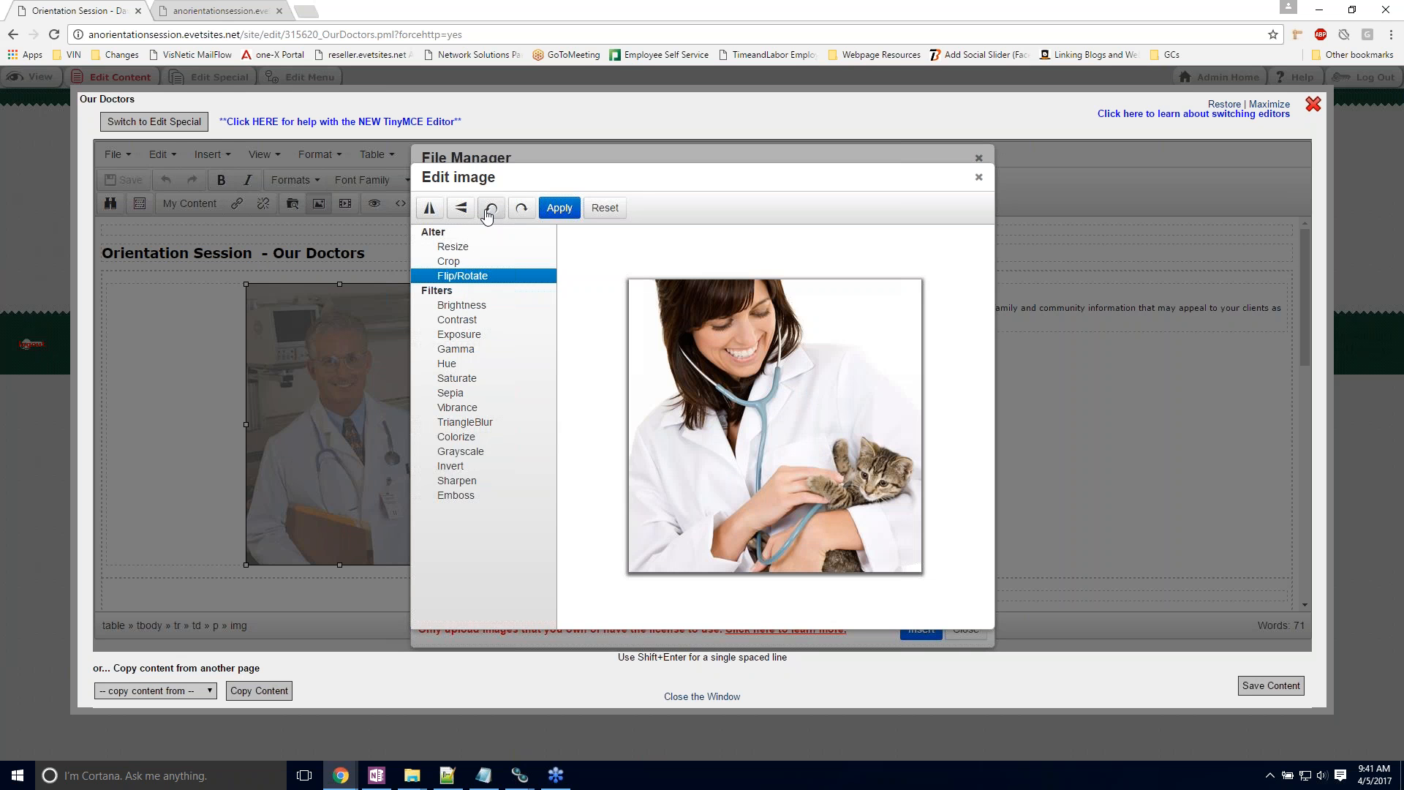
pyautogui.click(560, 207)
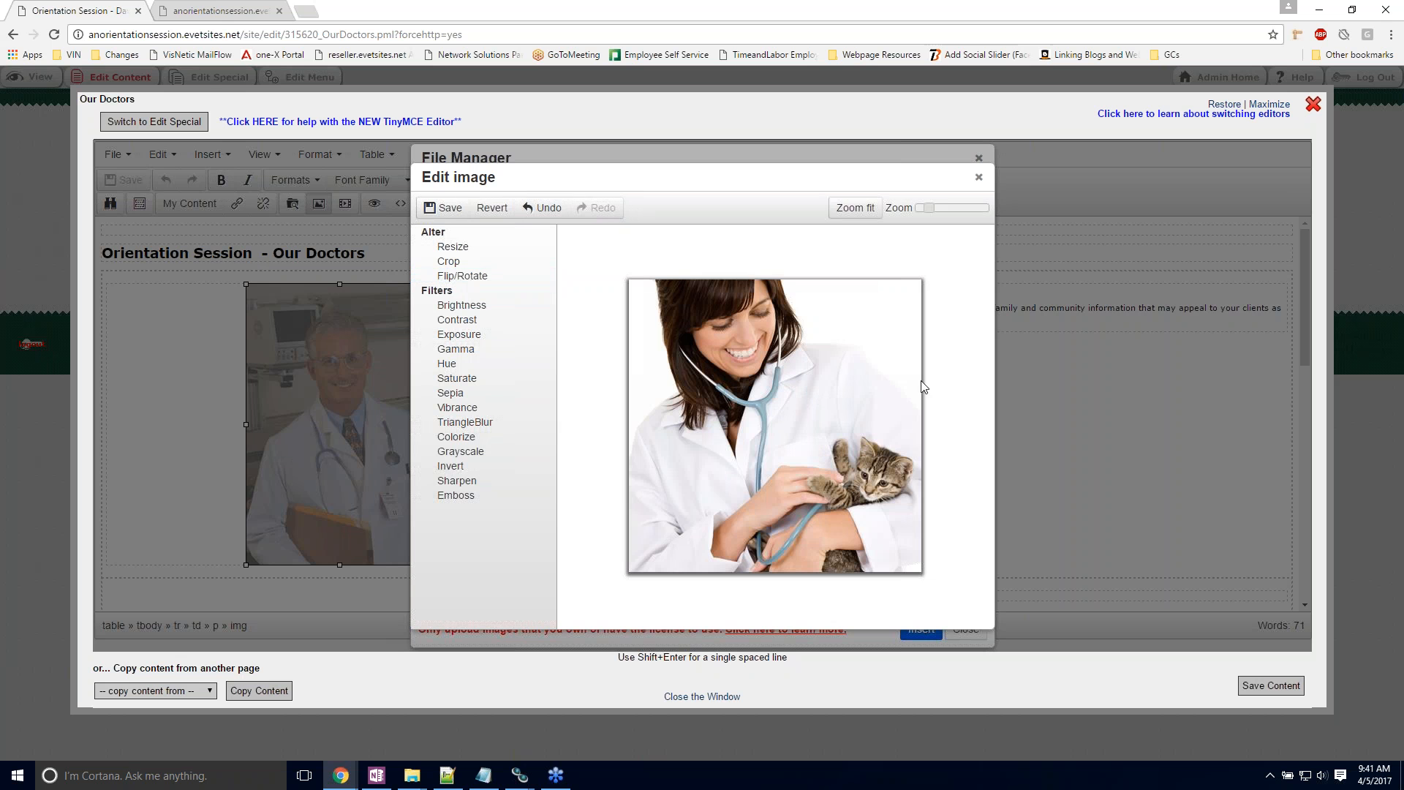
# Step: Crop the lower part off the picture to 400 x 317 and apply Resize at that size with proportions constrained
pyautogui.click(445, 262)
pyautogui.moveTo(776, 572); pyautogui.dragTo(767, 510)
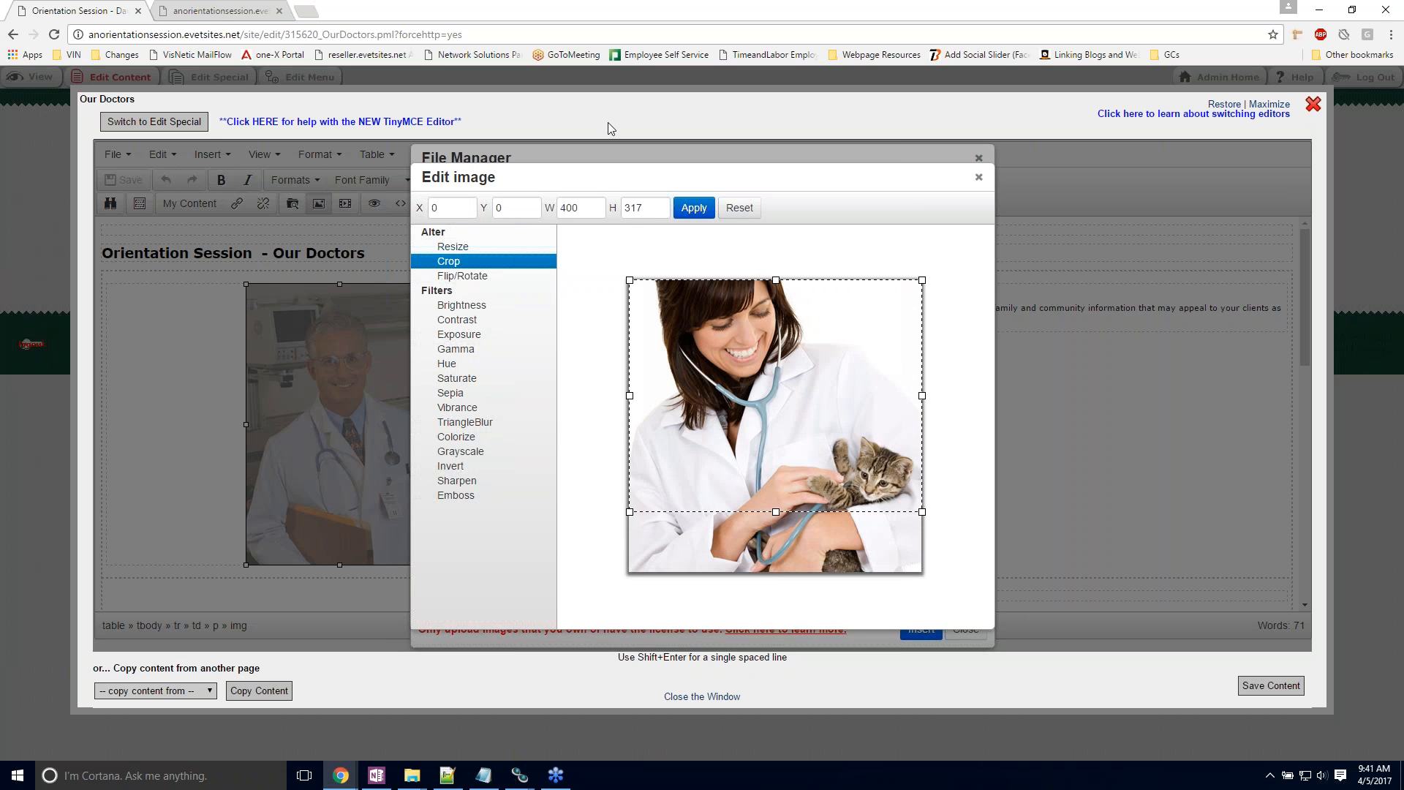
pyautogui.click(694, 208)
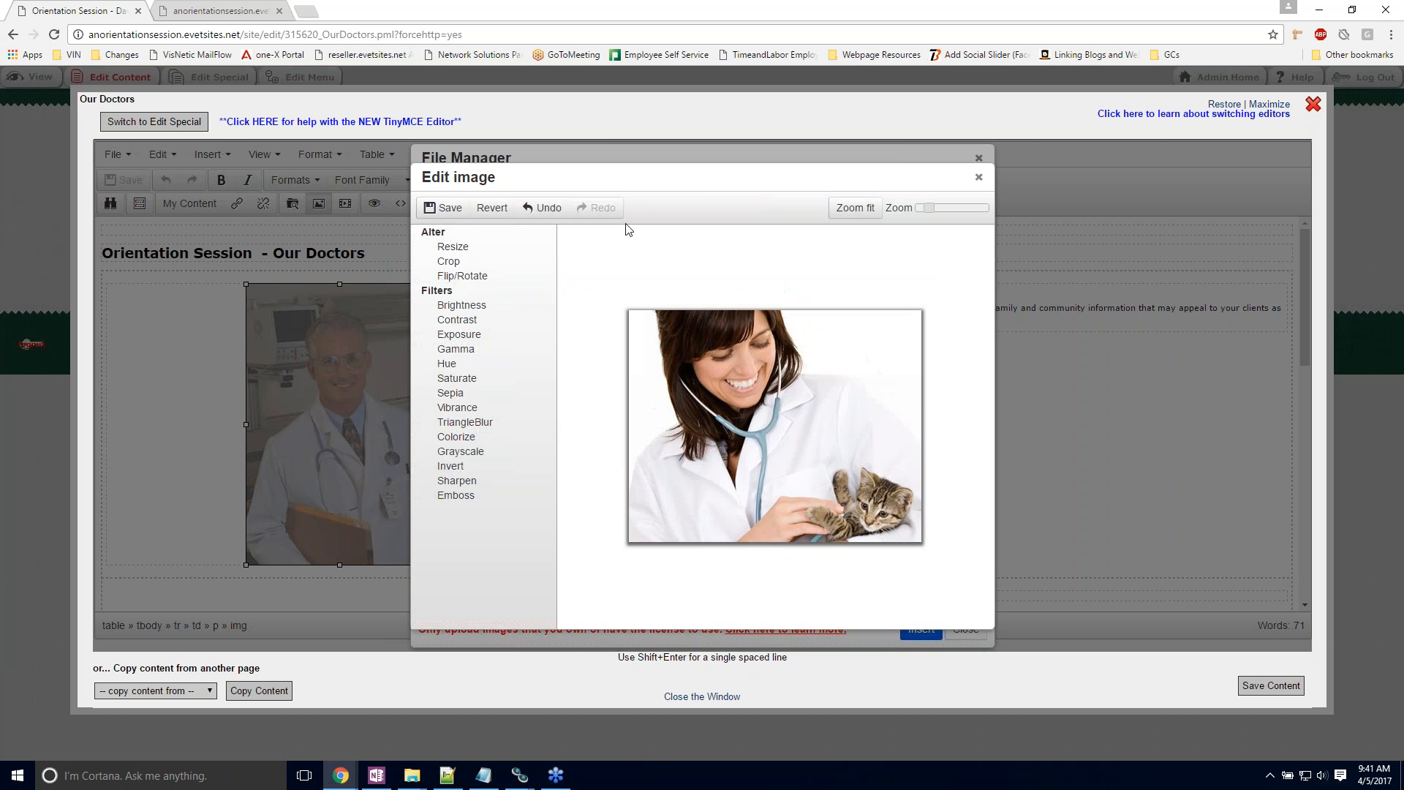
pyautogui.click(453, 246)
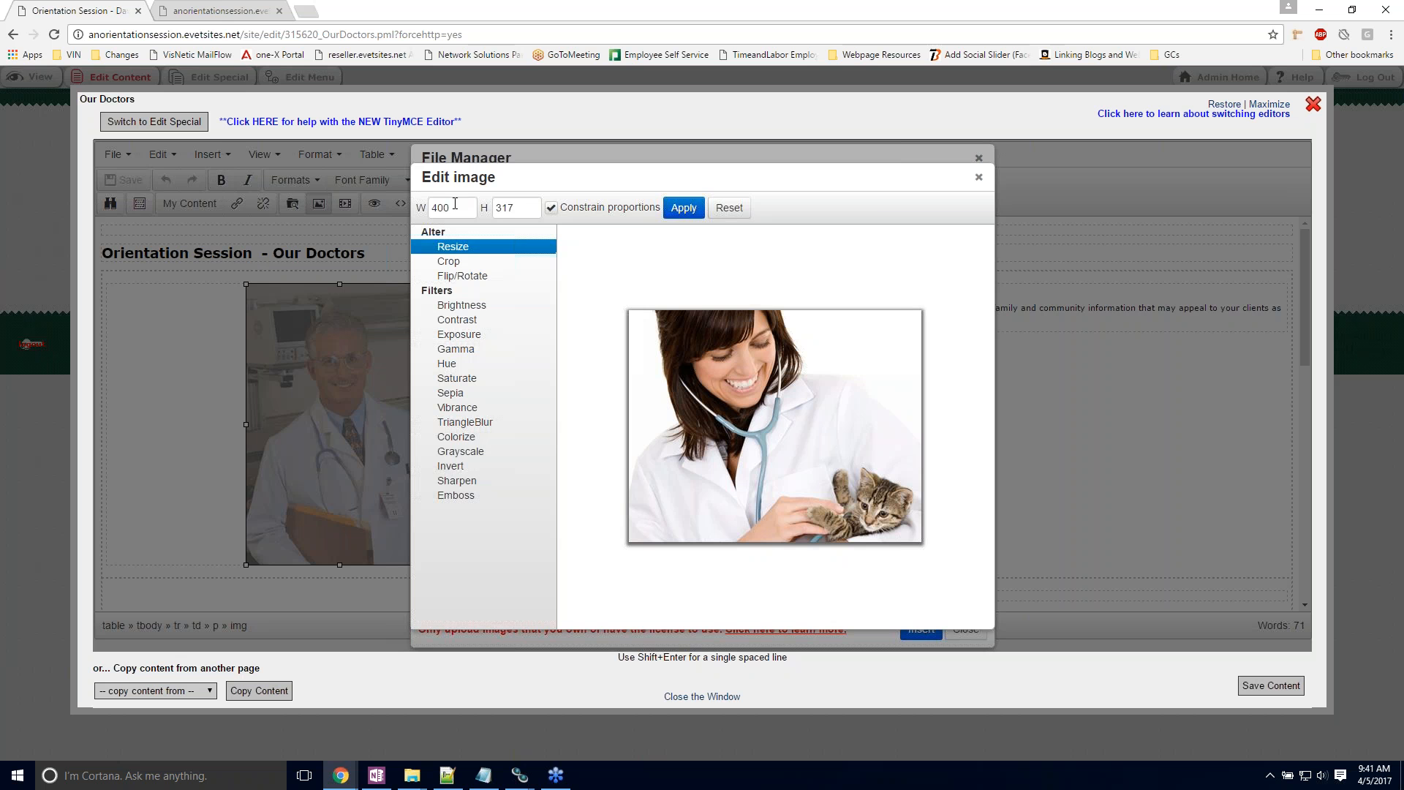
pyautogui.click(685, 208)
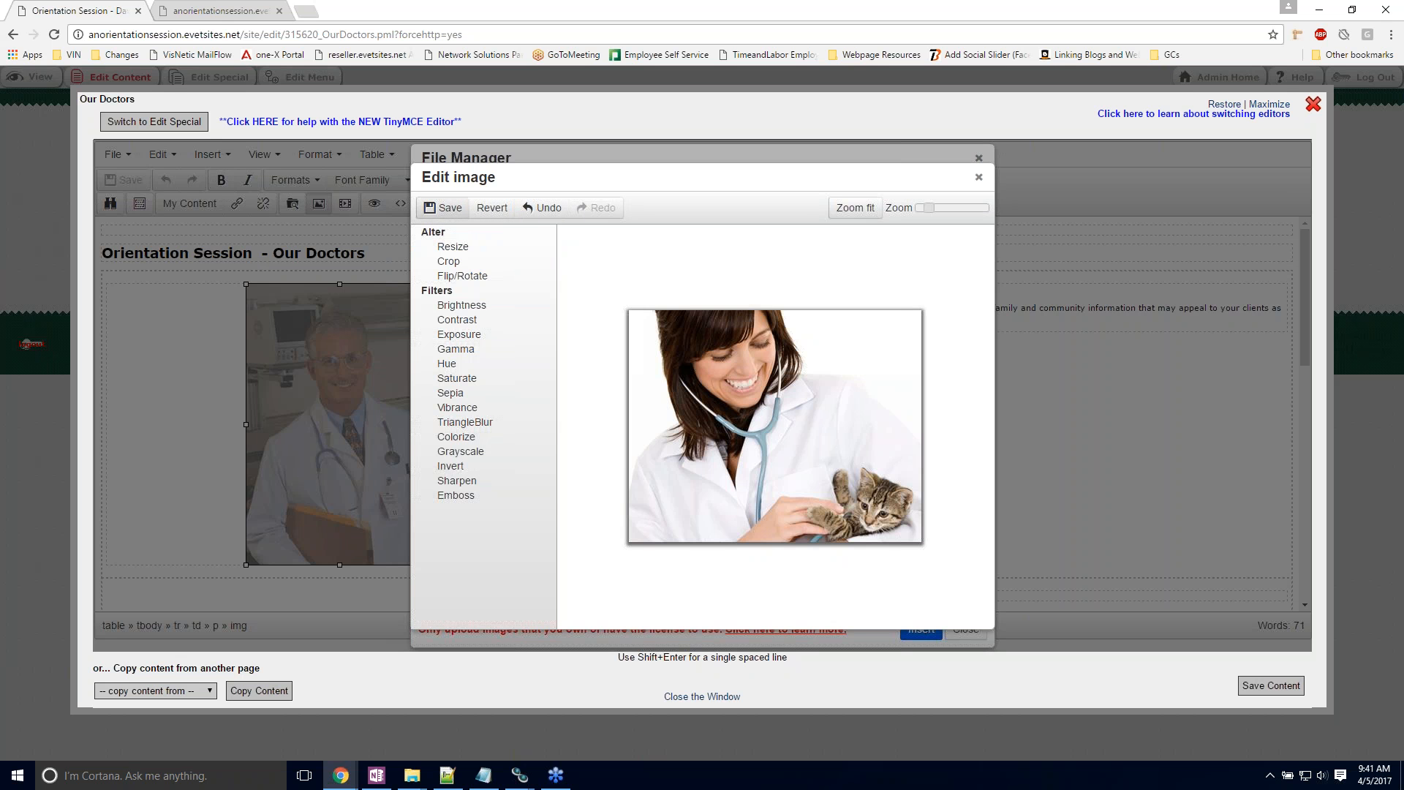
# Step: Save the edited picture as "pet health professional and dog (Custom) edit" and find the copy in the images folder
pyautogui.click(431, 210)
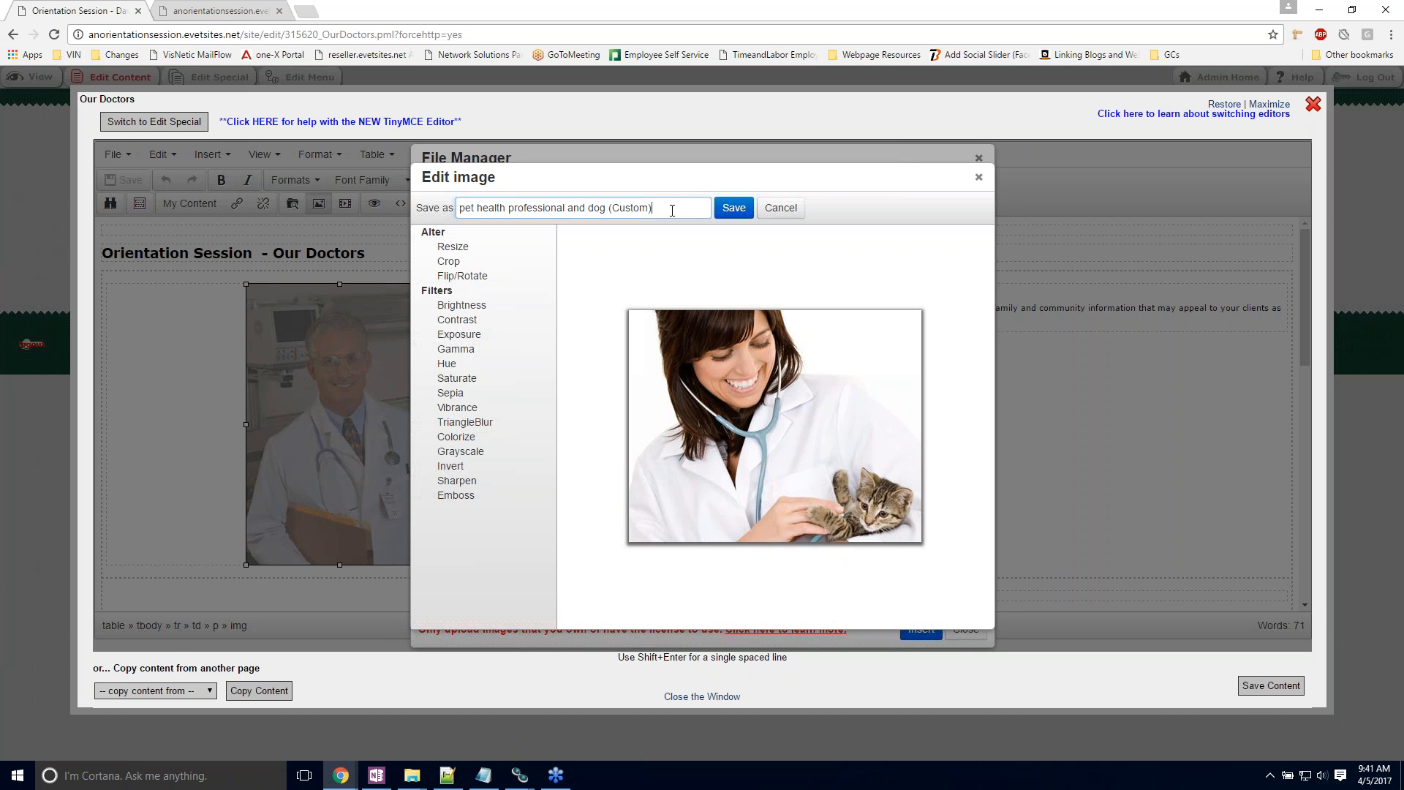
pyautogui.write('edit')
pyautogui.click(734, 208)
pyautogui.scroll(-3, 735, 410)
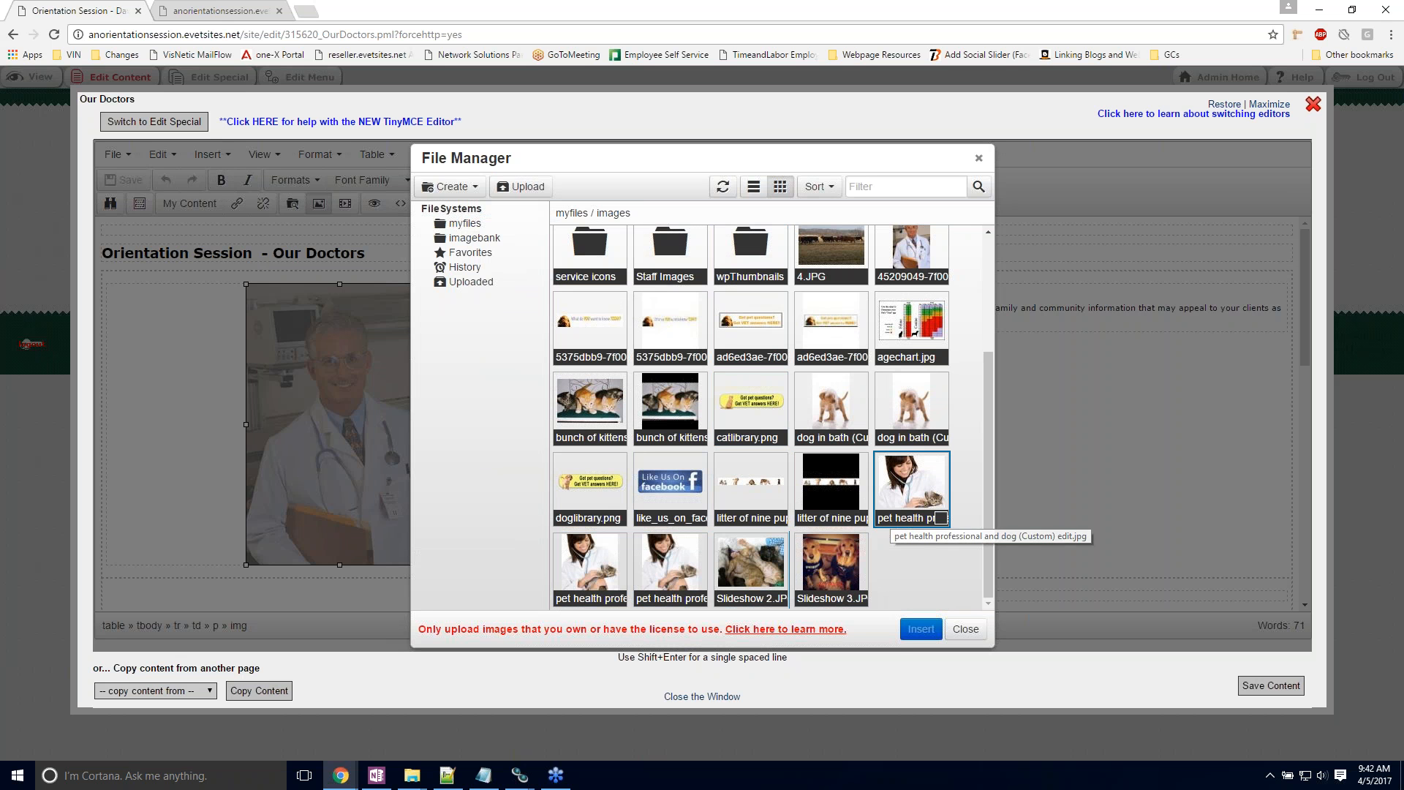
# Step: Close the file manager, cancel the image replacement, and leave the Our Doctors editor without saving
pyautogui.click(965, 631)
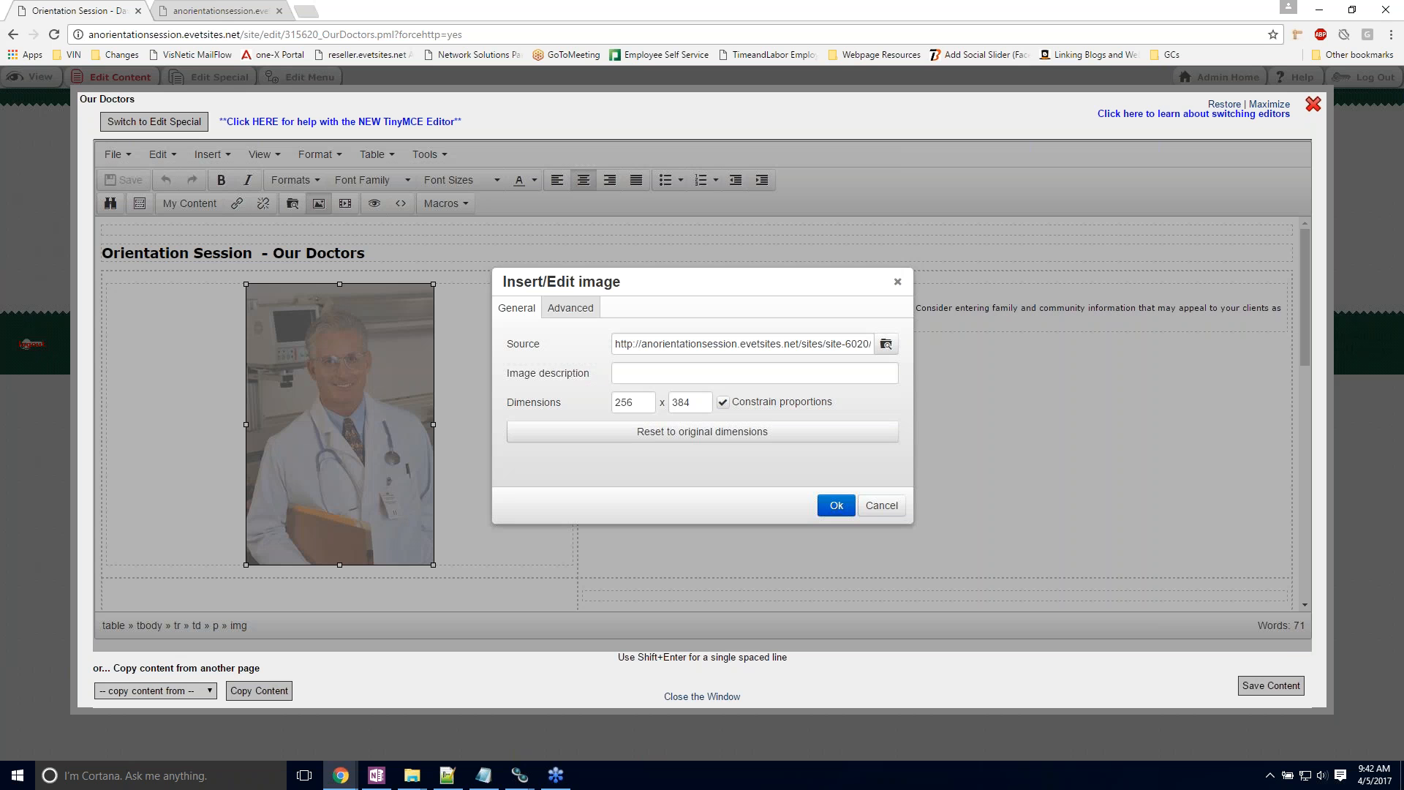
pyautogui.click(881, 505)
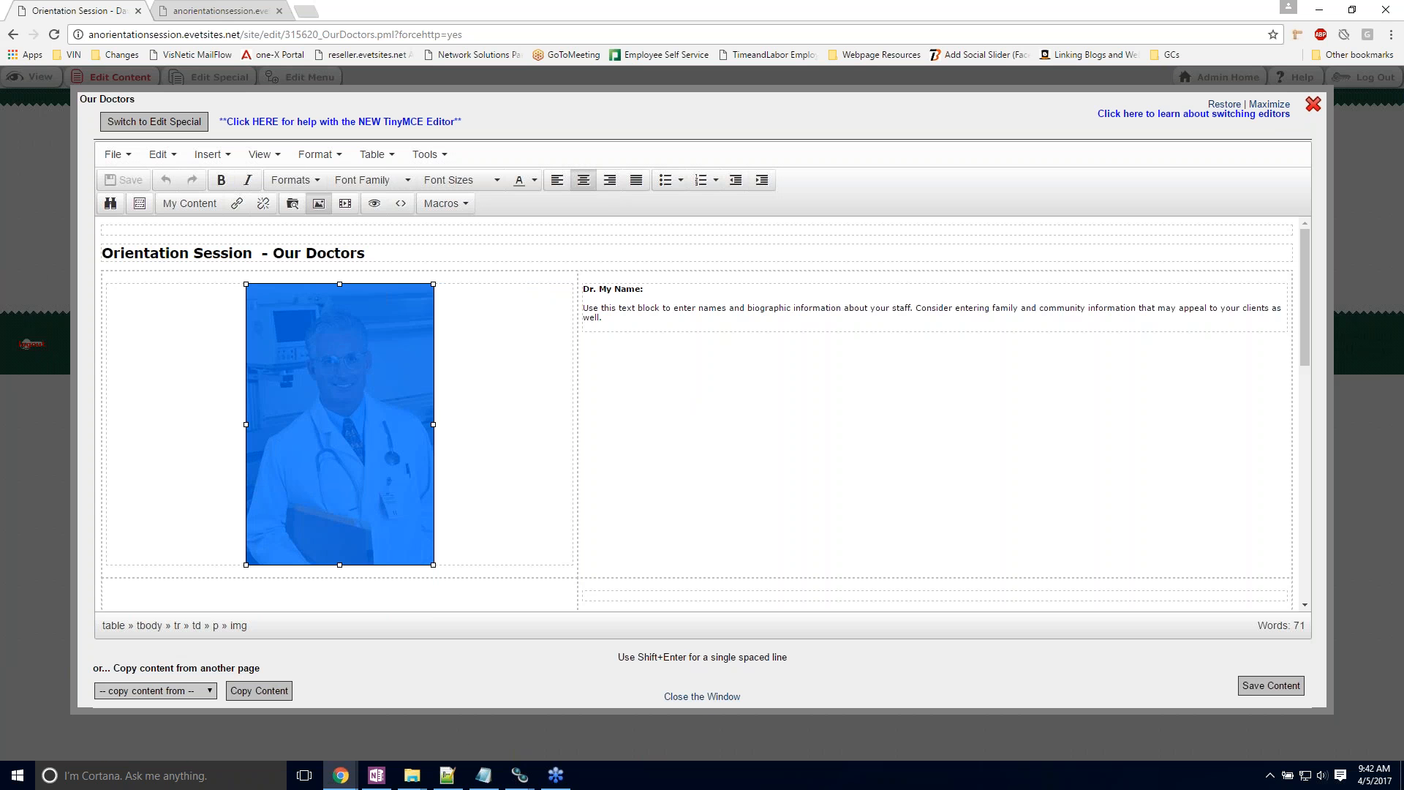
pyautogui.click(695, 696)
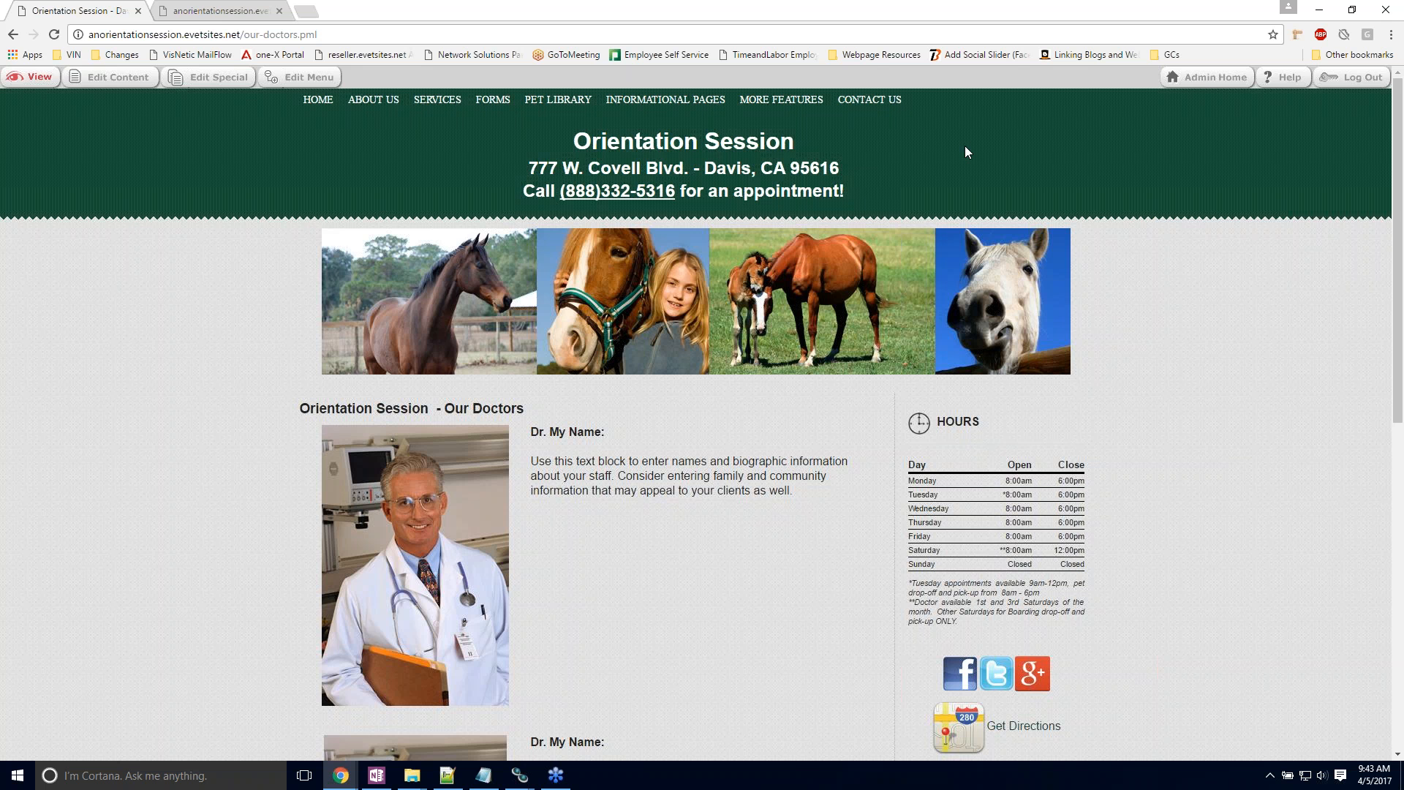
# Step: Go to the administration area, open the eVetSites help site, and browse its Getting Started and Tips and Tricks topics
pyautogui.click(1208, 77)
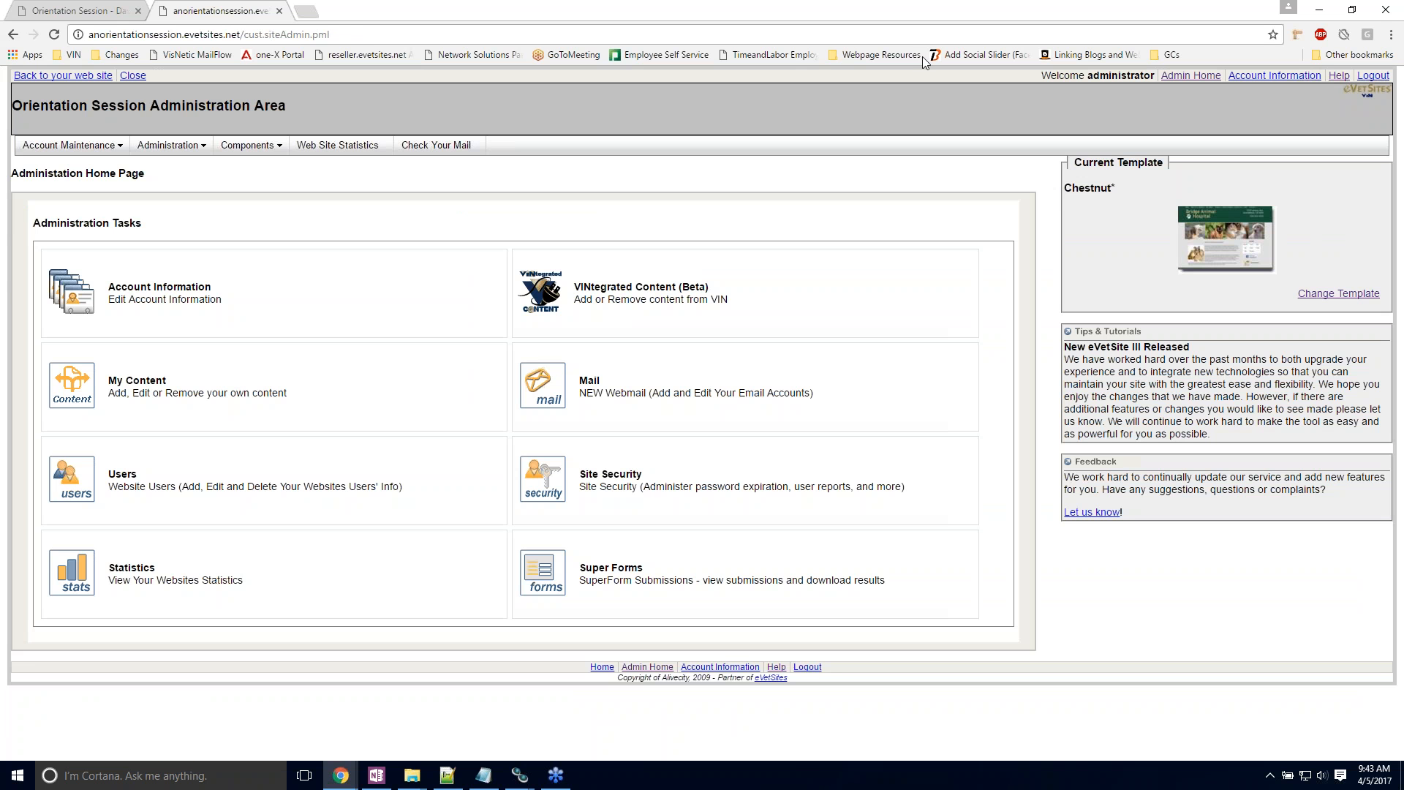
pyautogui.click(1339, 76)
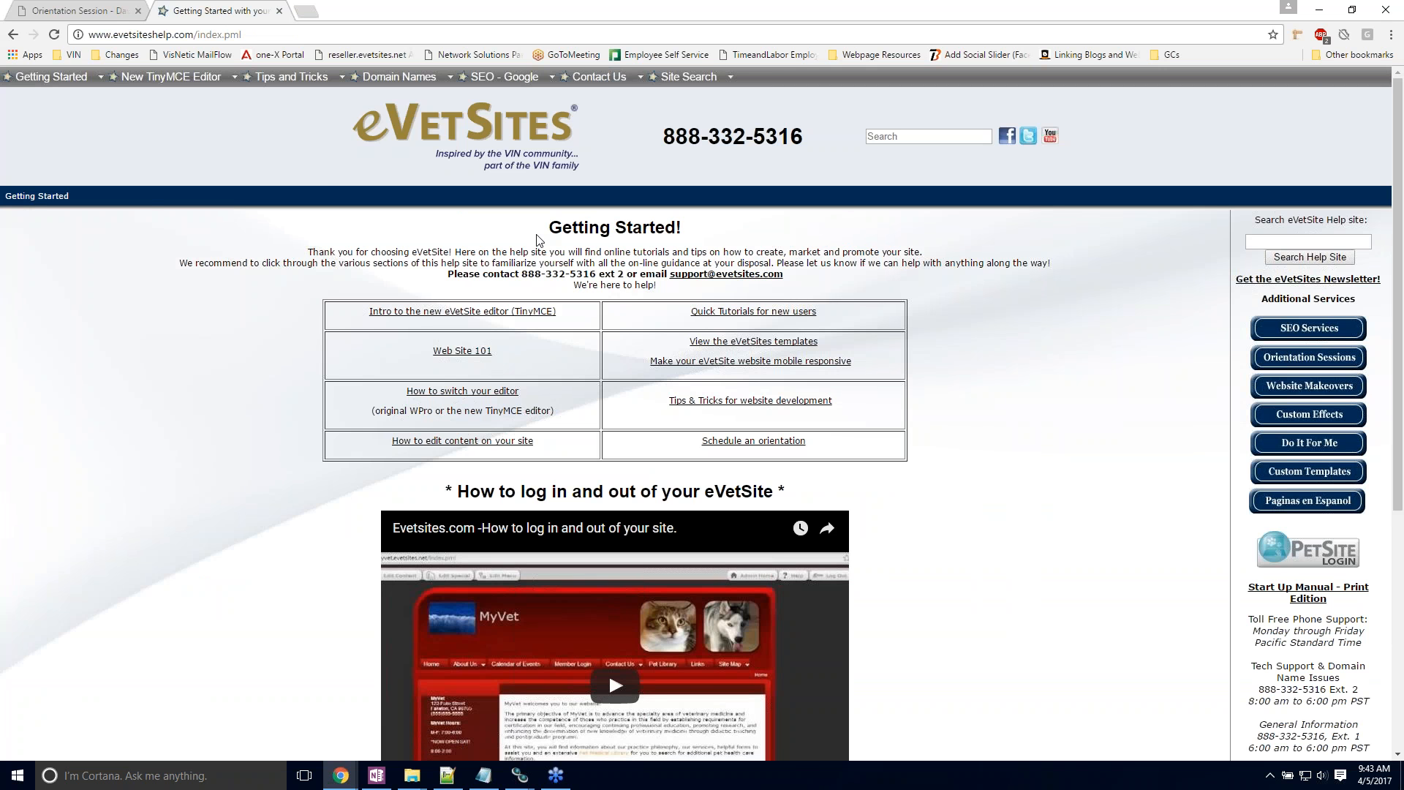
pyautogui.moveTo(35, 79)
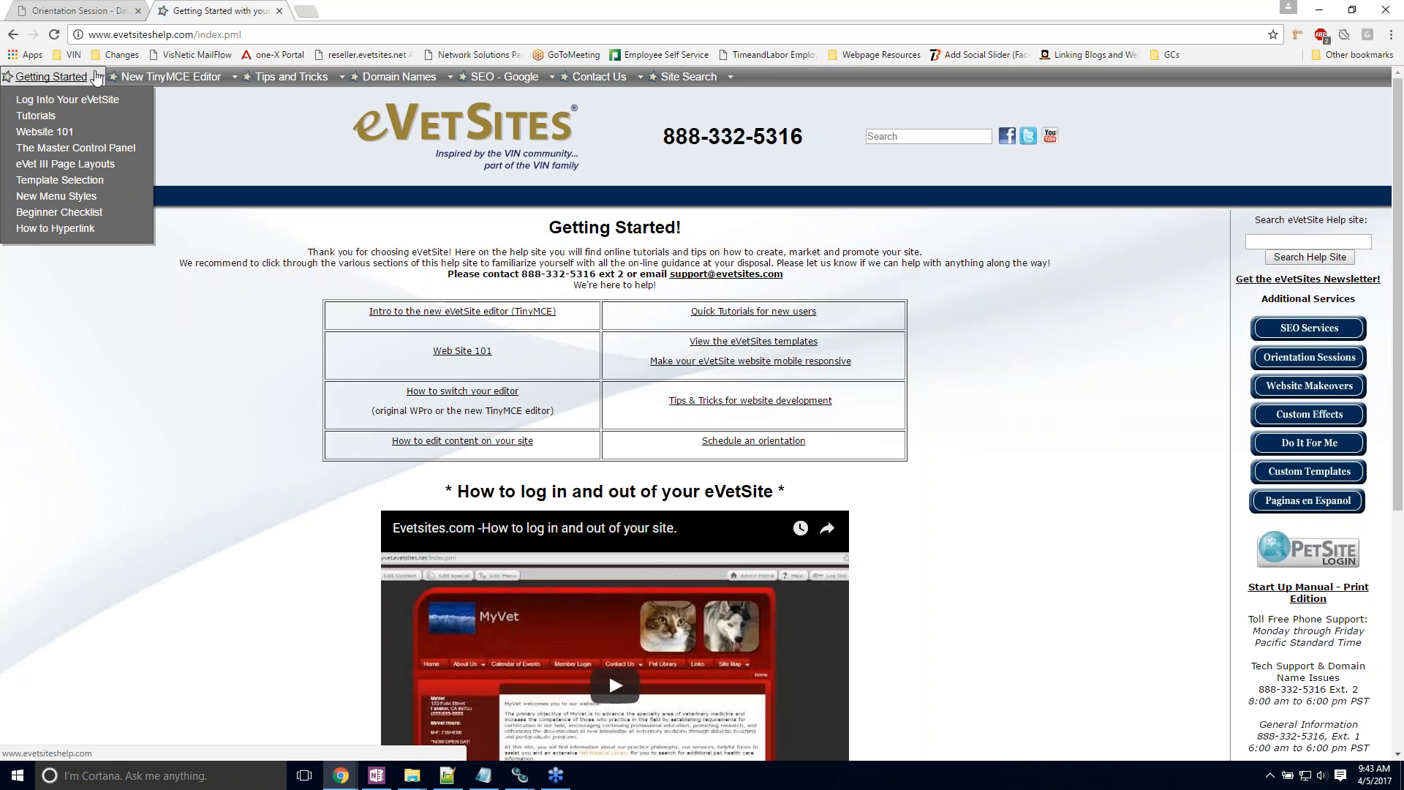
pyautogui.moveTo(191, 84)
pyautogui.moveTo(273, 80)
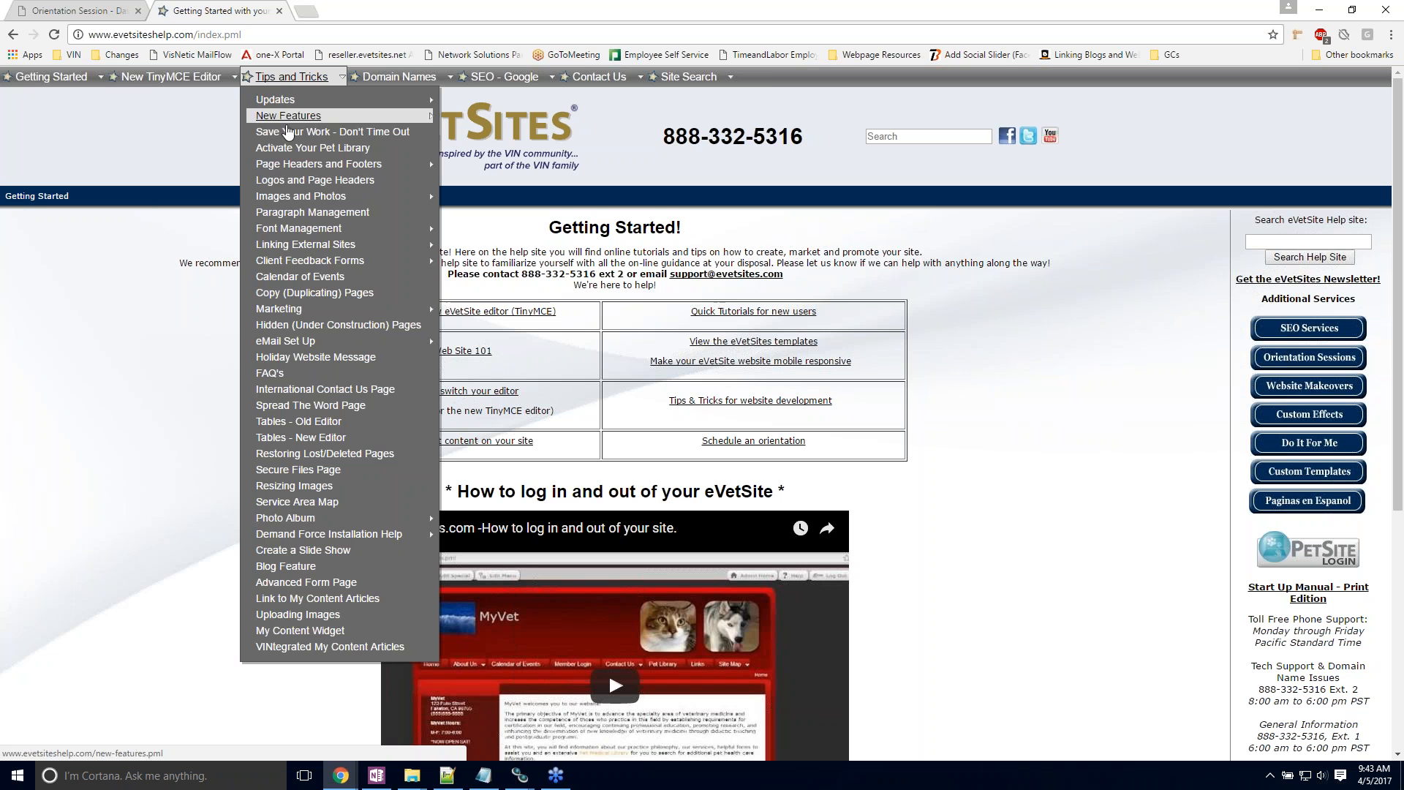
pyautogui.moveTo(289, 244)
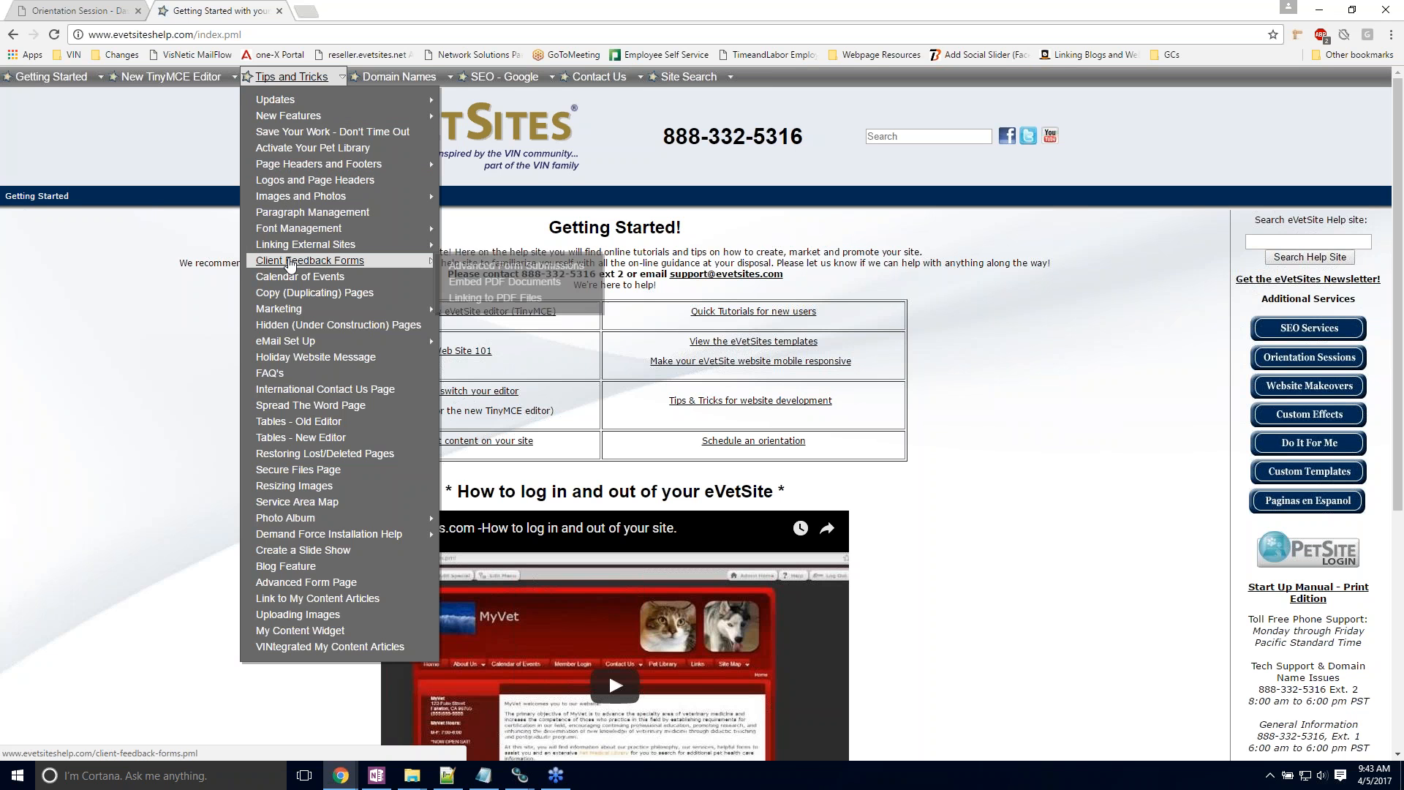